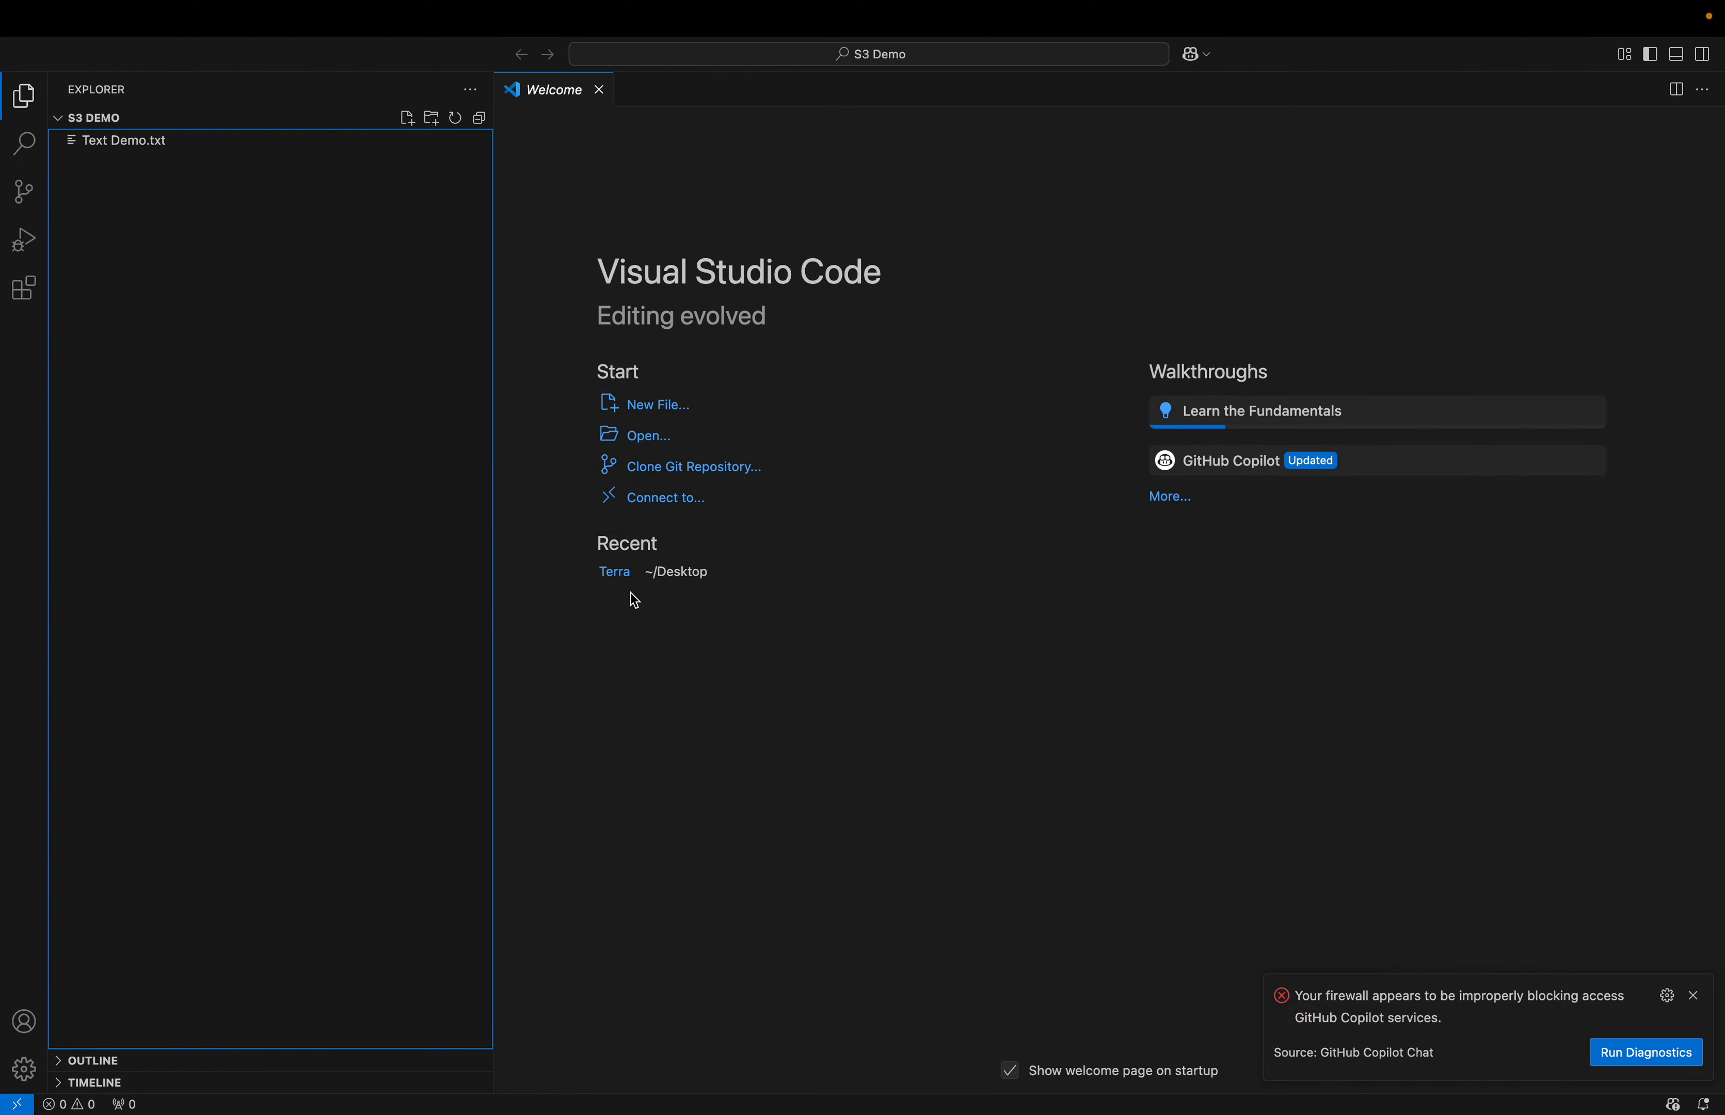
- Switch to the Amazon S3 console in Google Chrome
key(super+Tab)
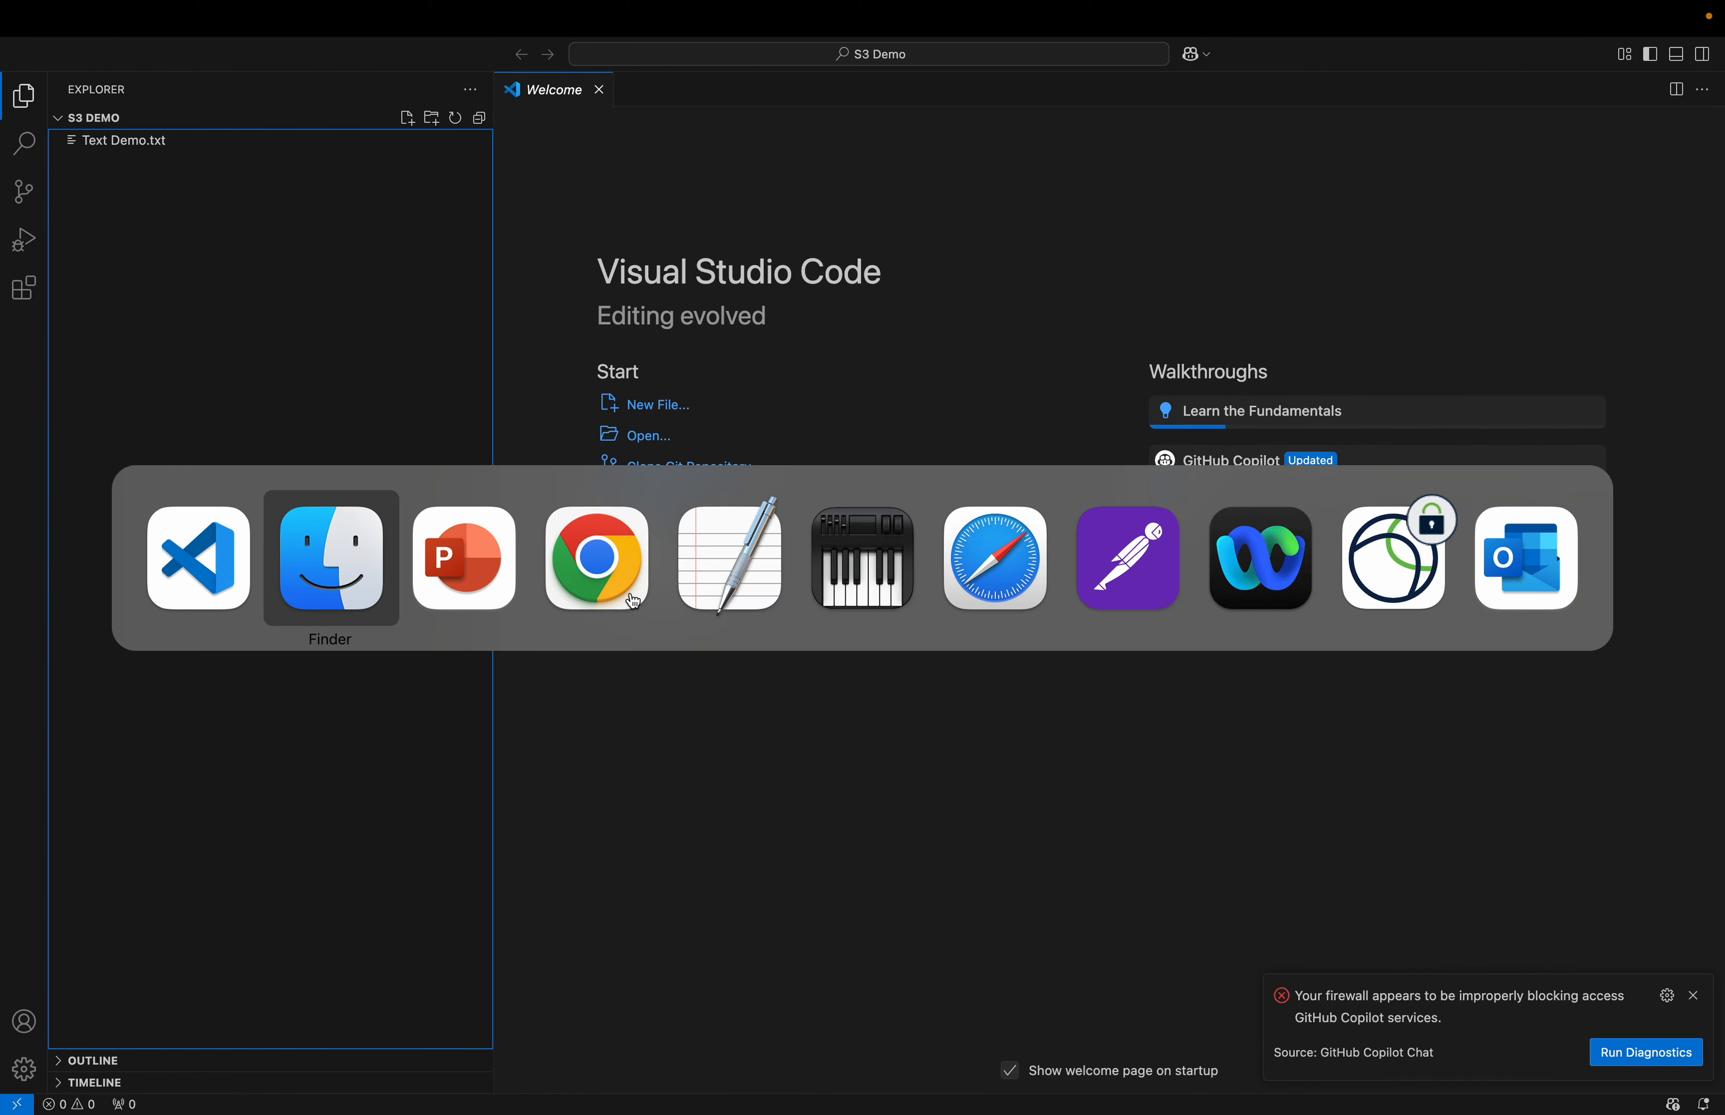
key(super+Tab)
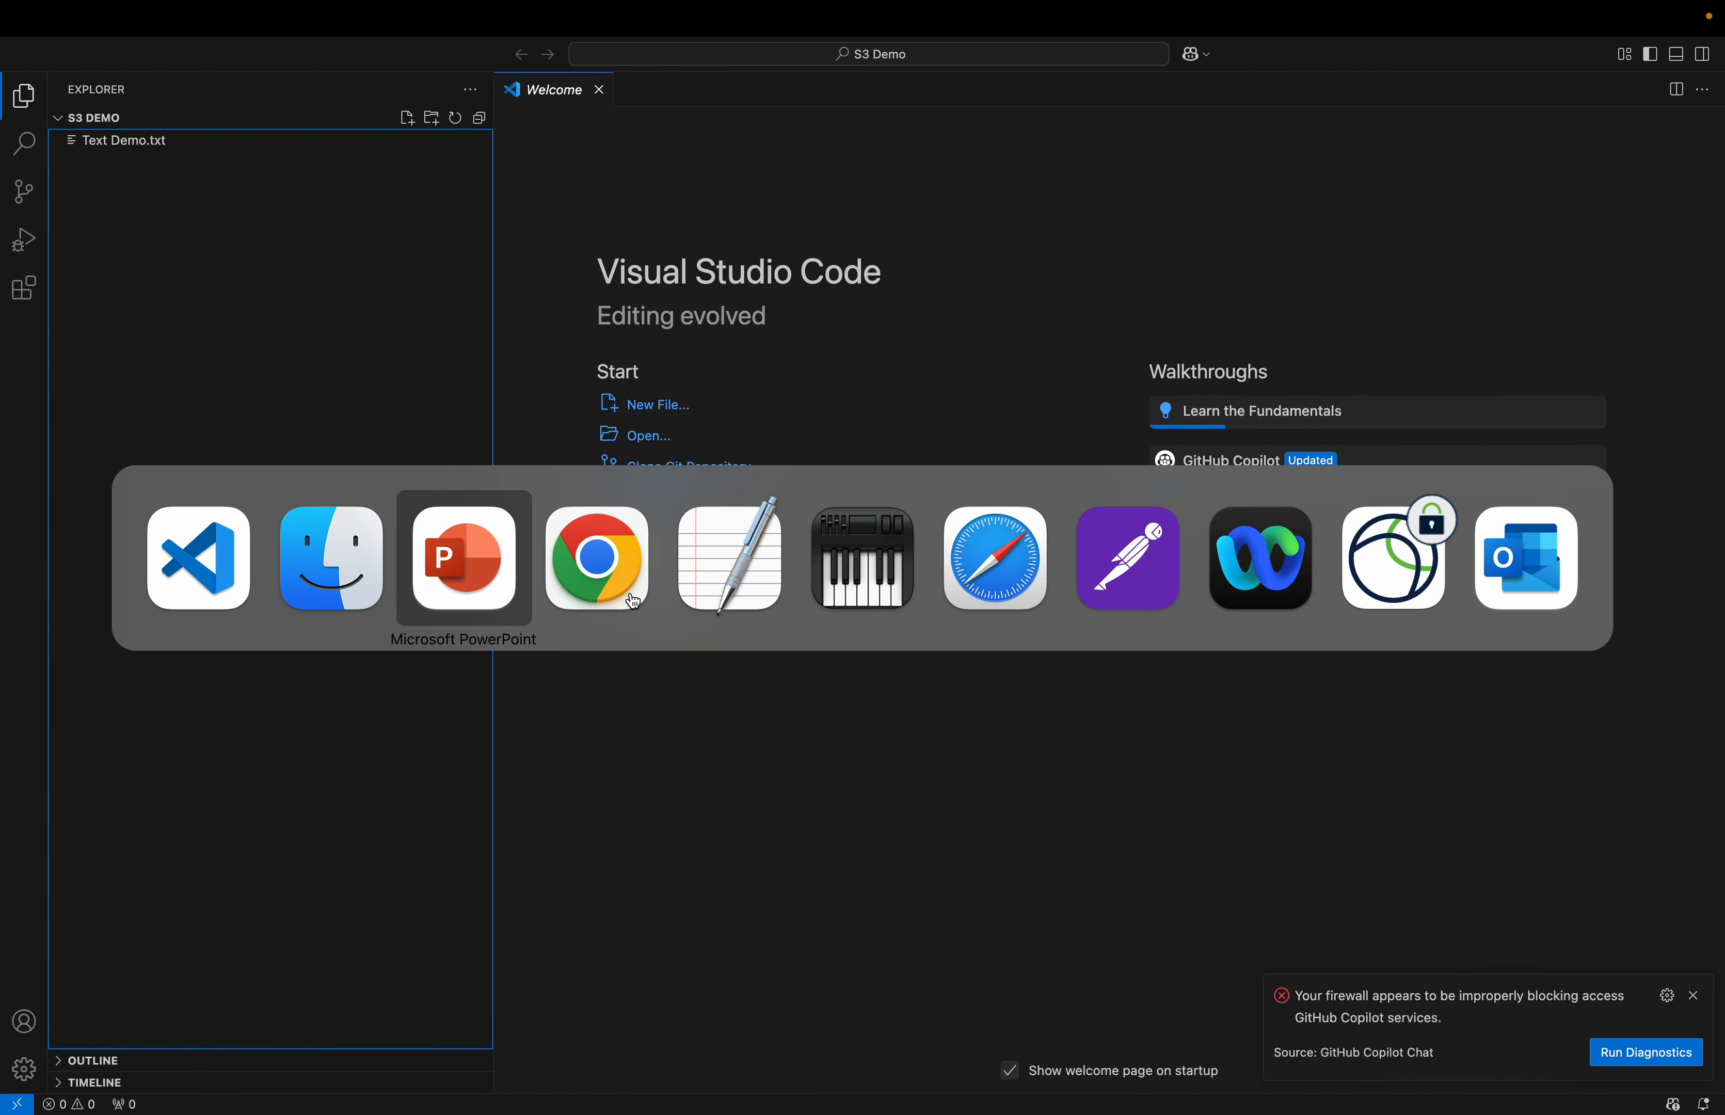
click(633, 602)
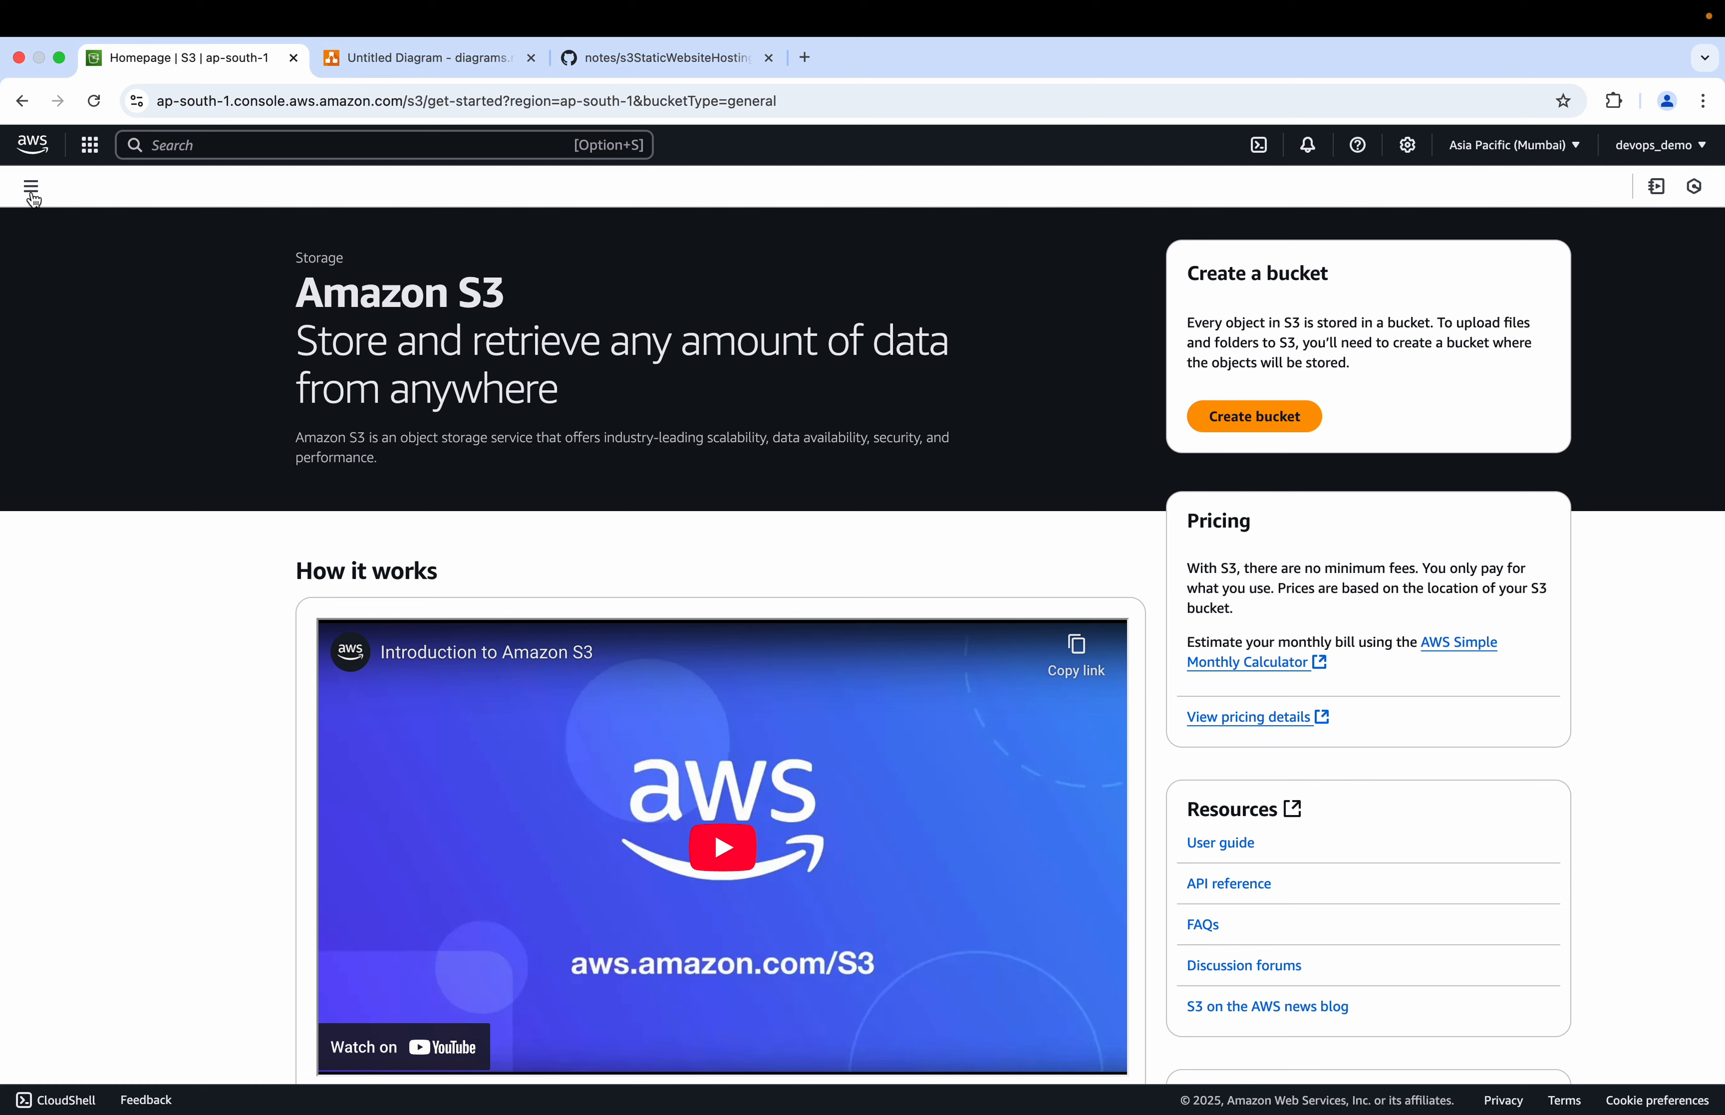
- Search the AWS console services for s3, then close the search results without opening any
click(181, 146)
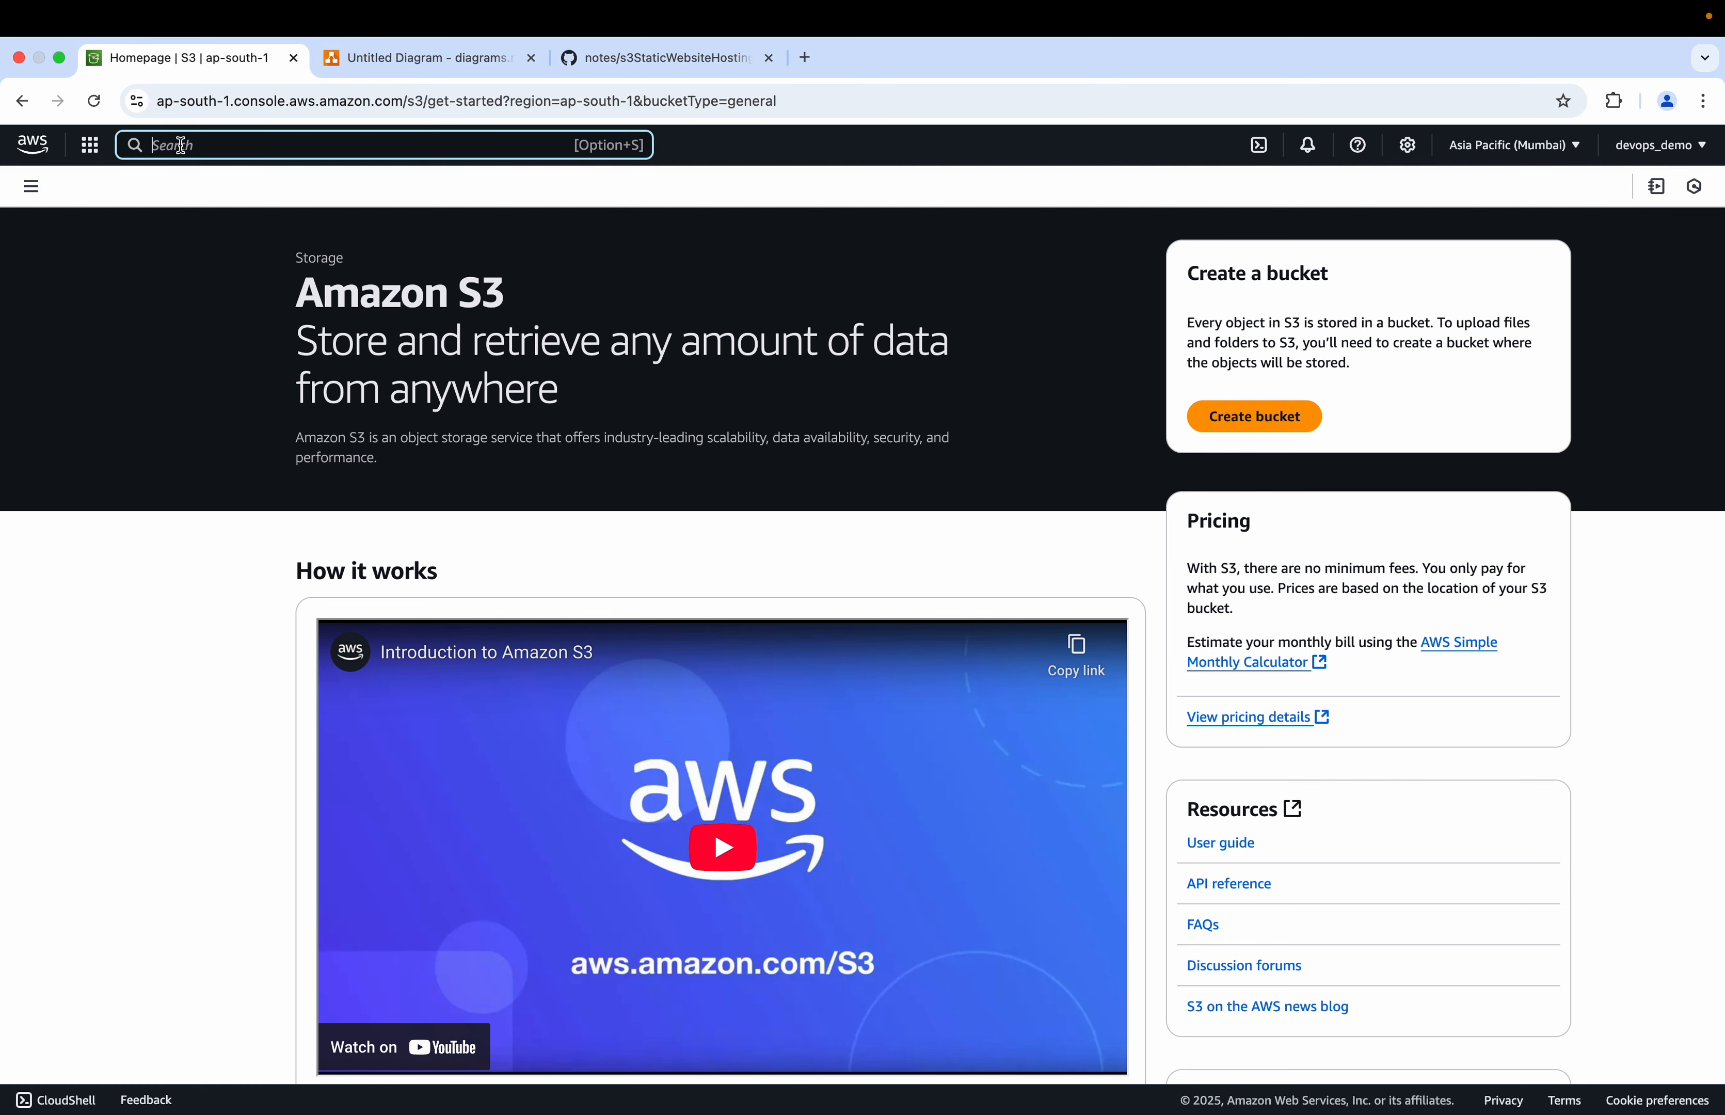
text(s34)
key(BackSpace)
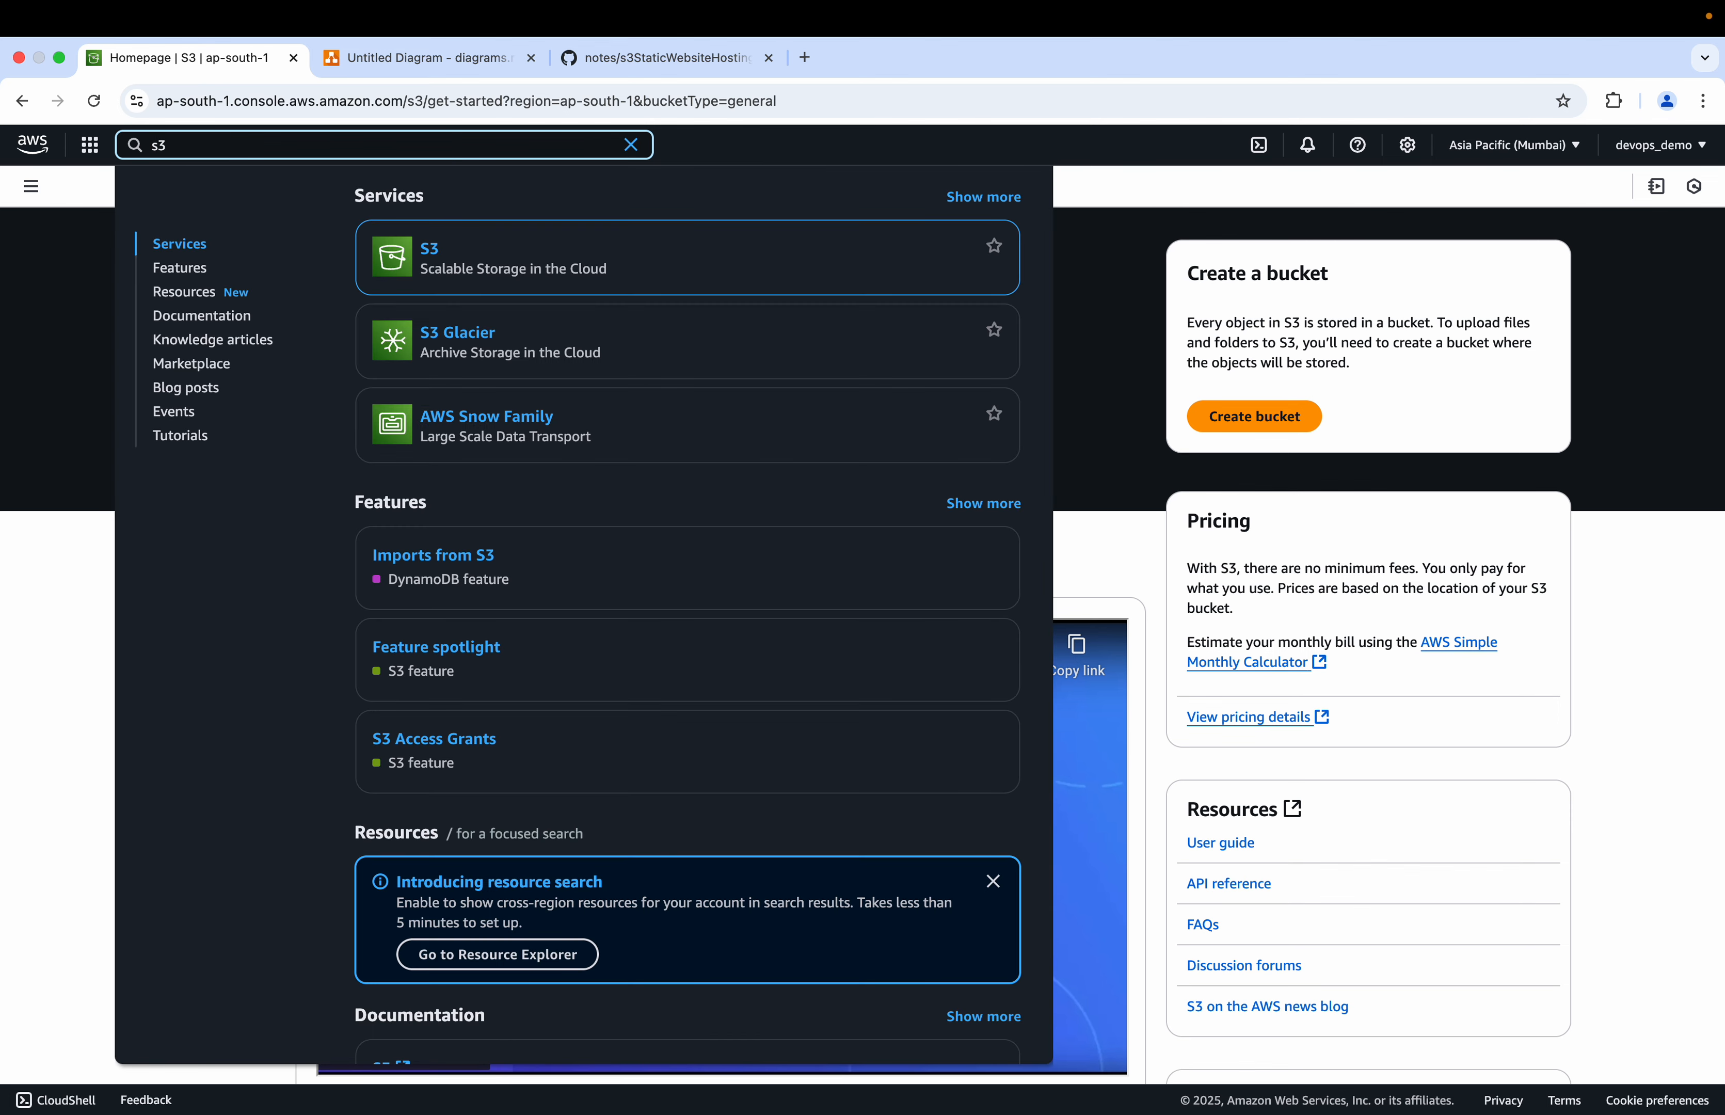
mouse_move(436, 259)
click(65, 564)
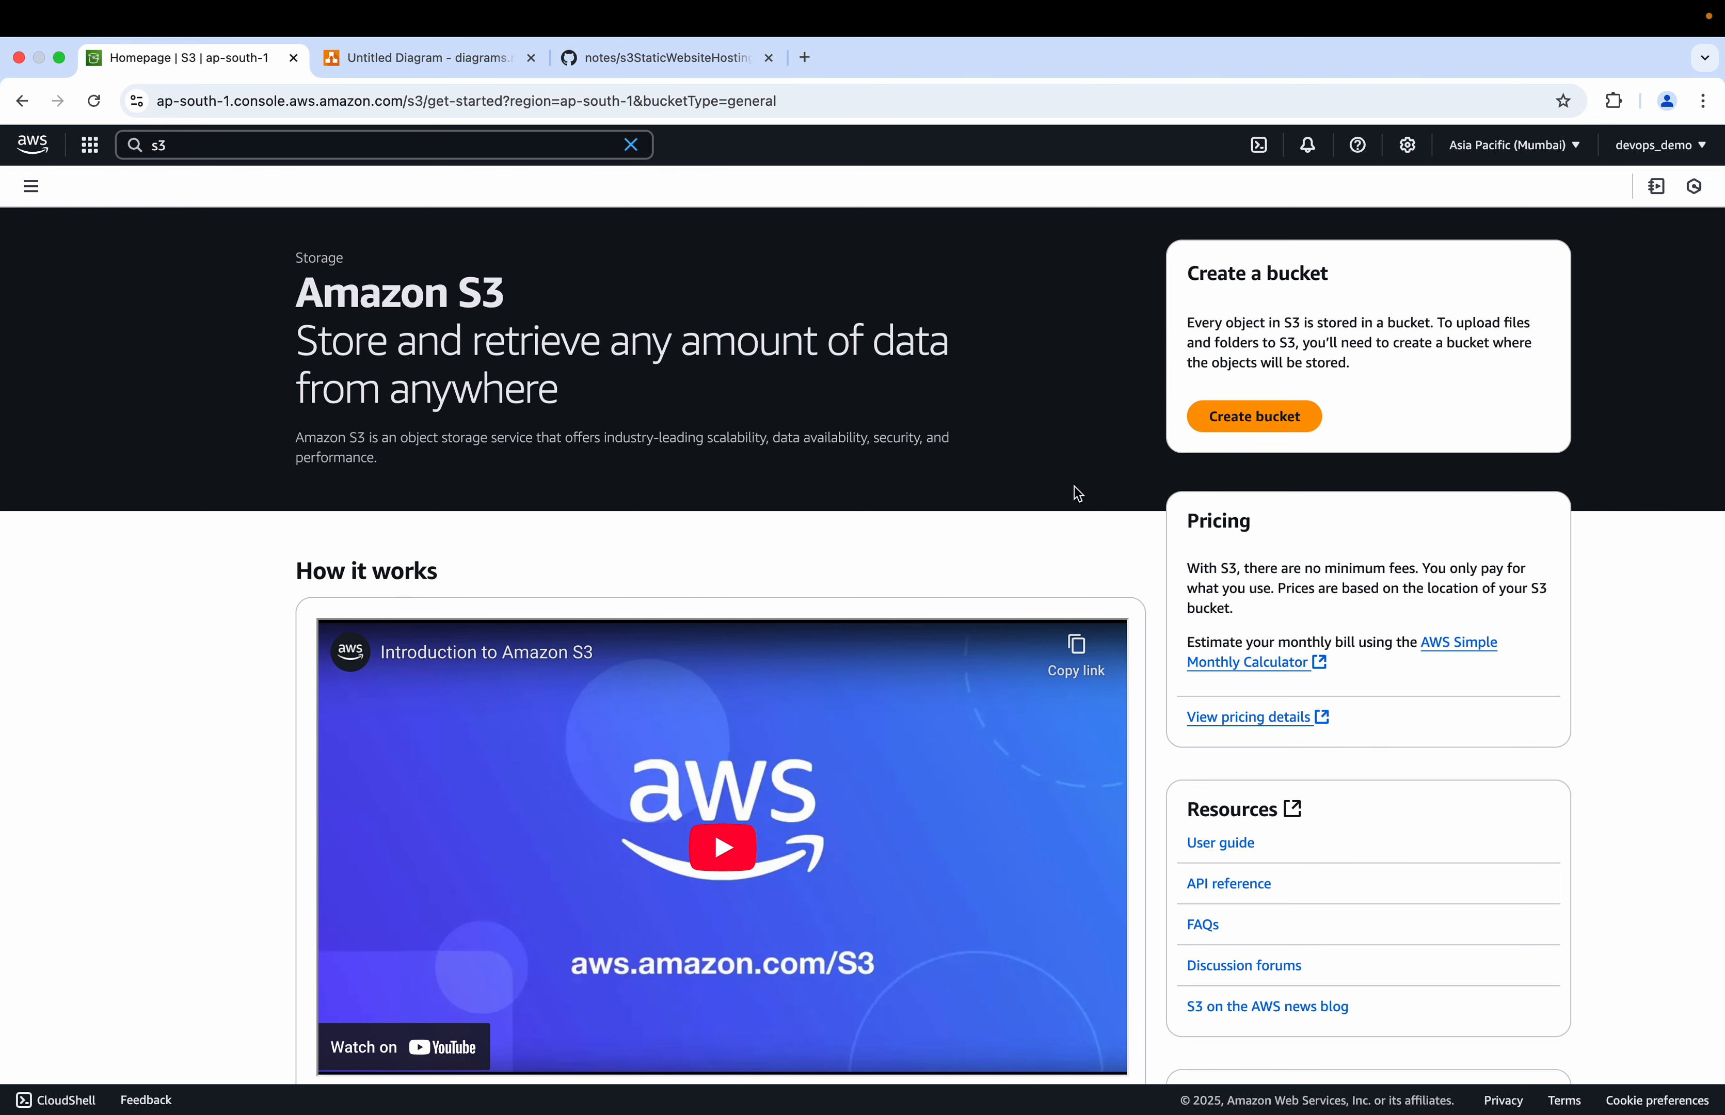
- Start creating a general purpose S3 bucket and name it mandemo-11
click(1253, 413)
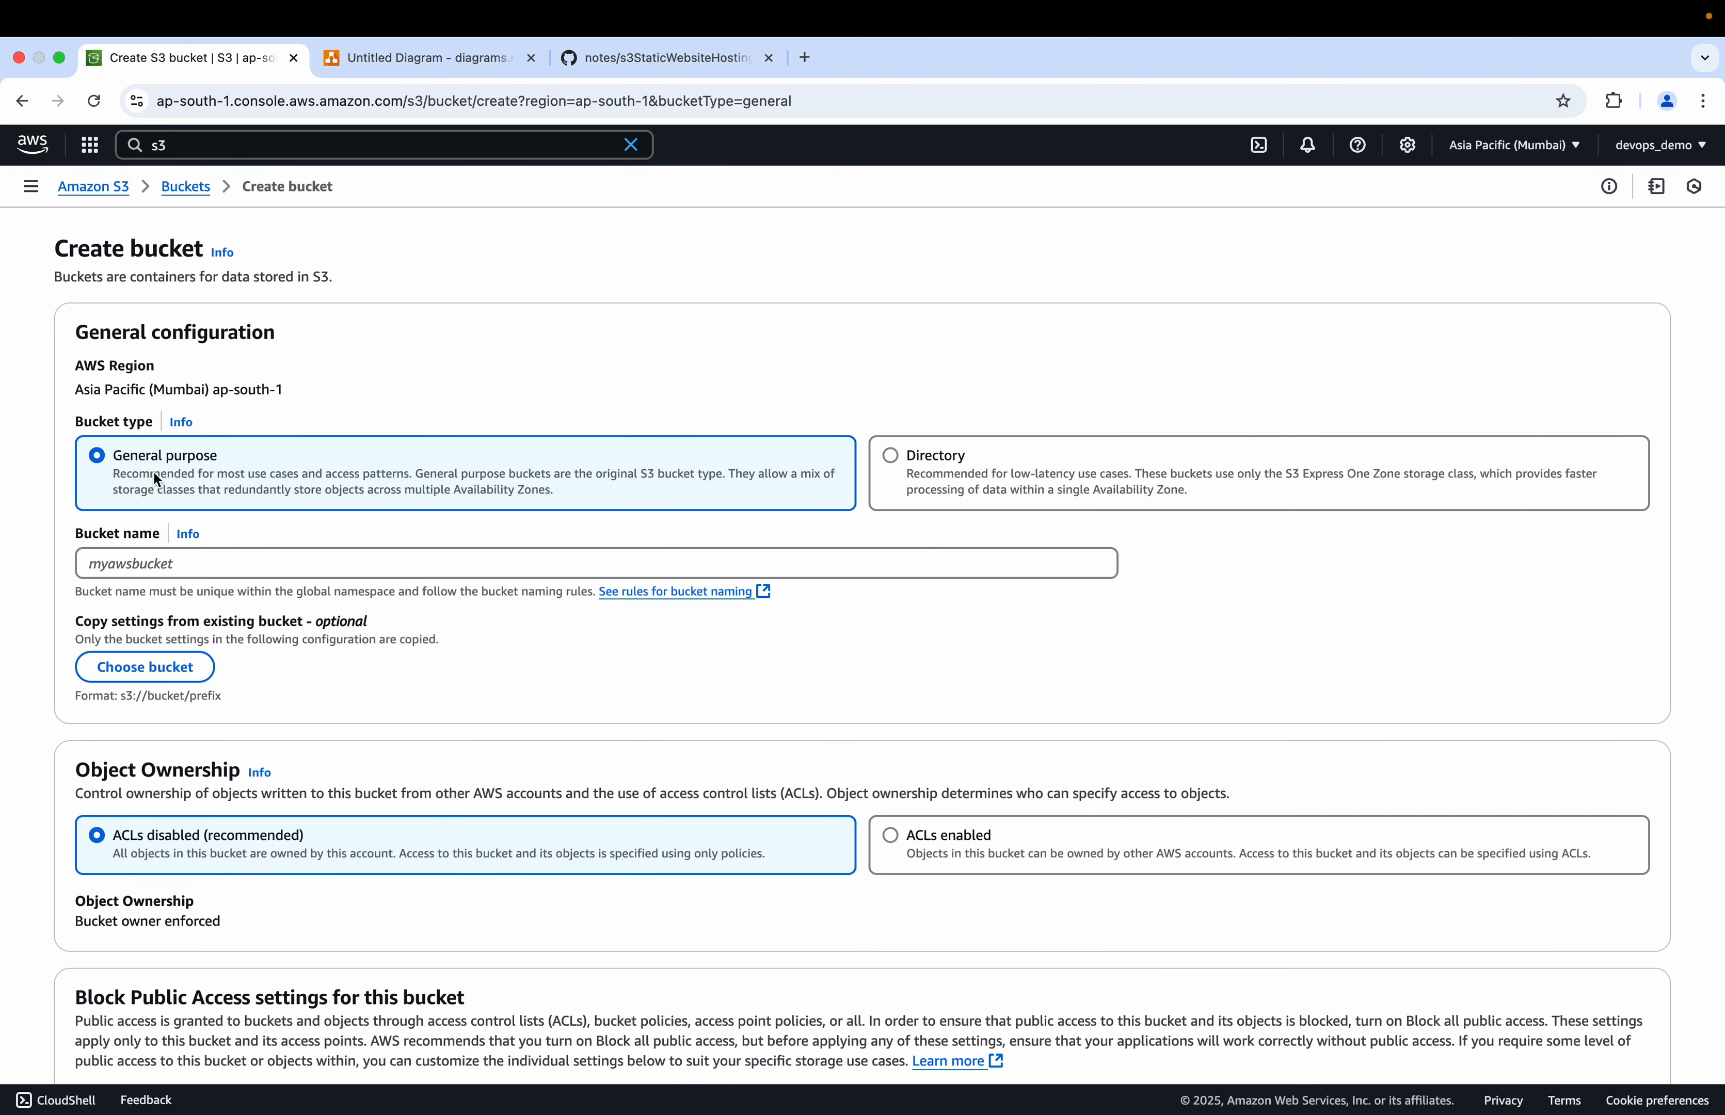
click(145, 558)
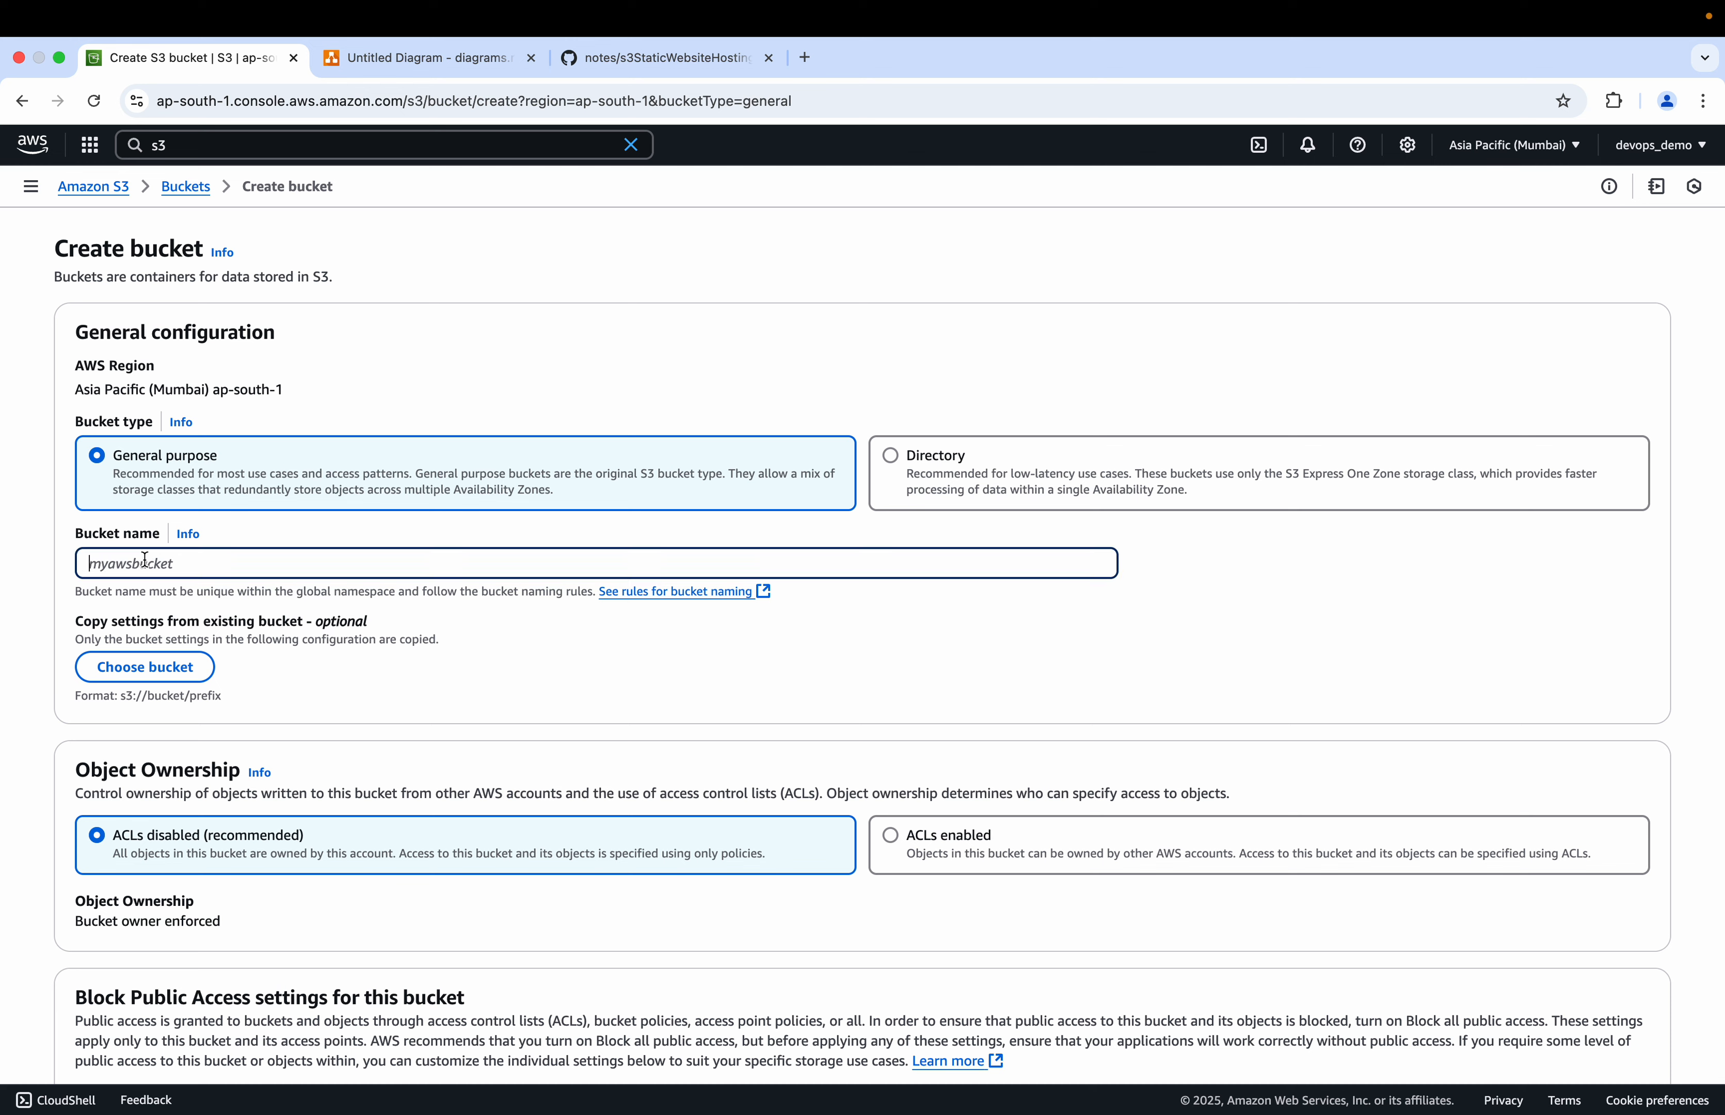
text(mandemo)
text(-11)
- Turn off Block all public access with the public access acknowledgement accepted, and create the bucket
scroll(309, 700, down, 5)
scroll(312, 702, down, 2)
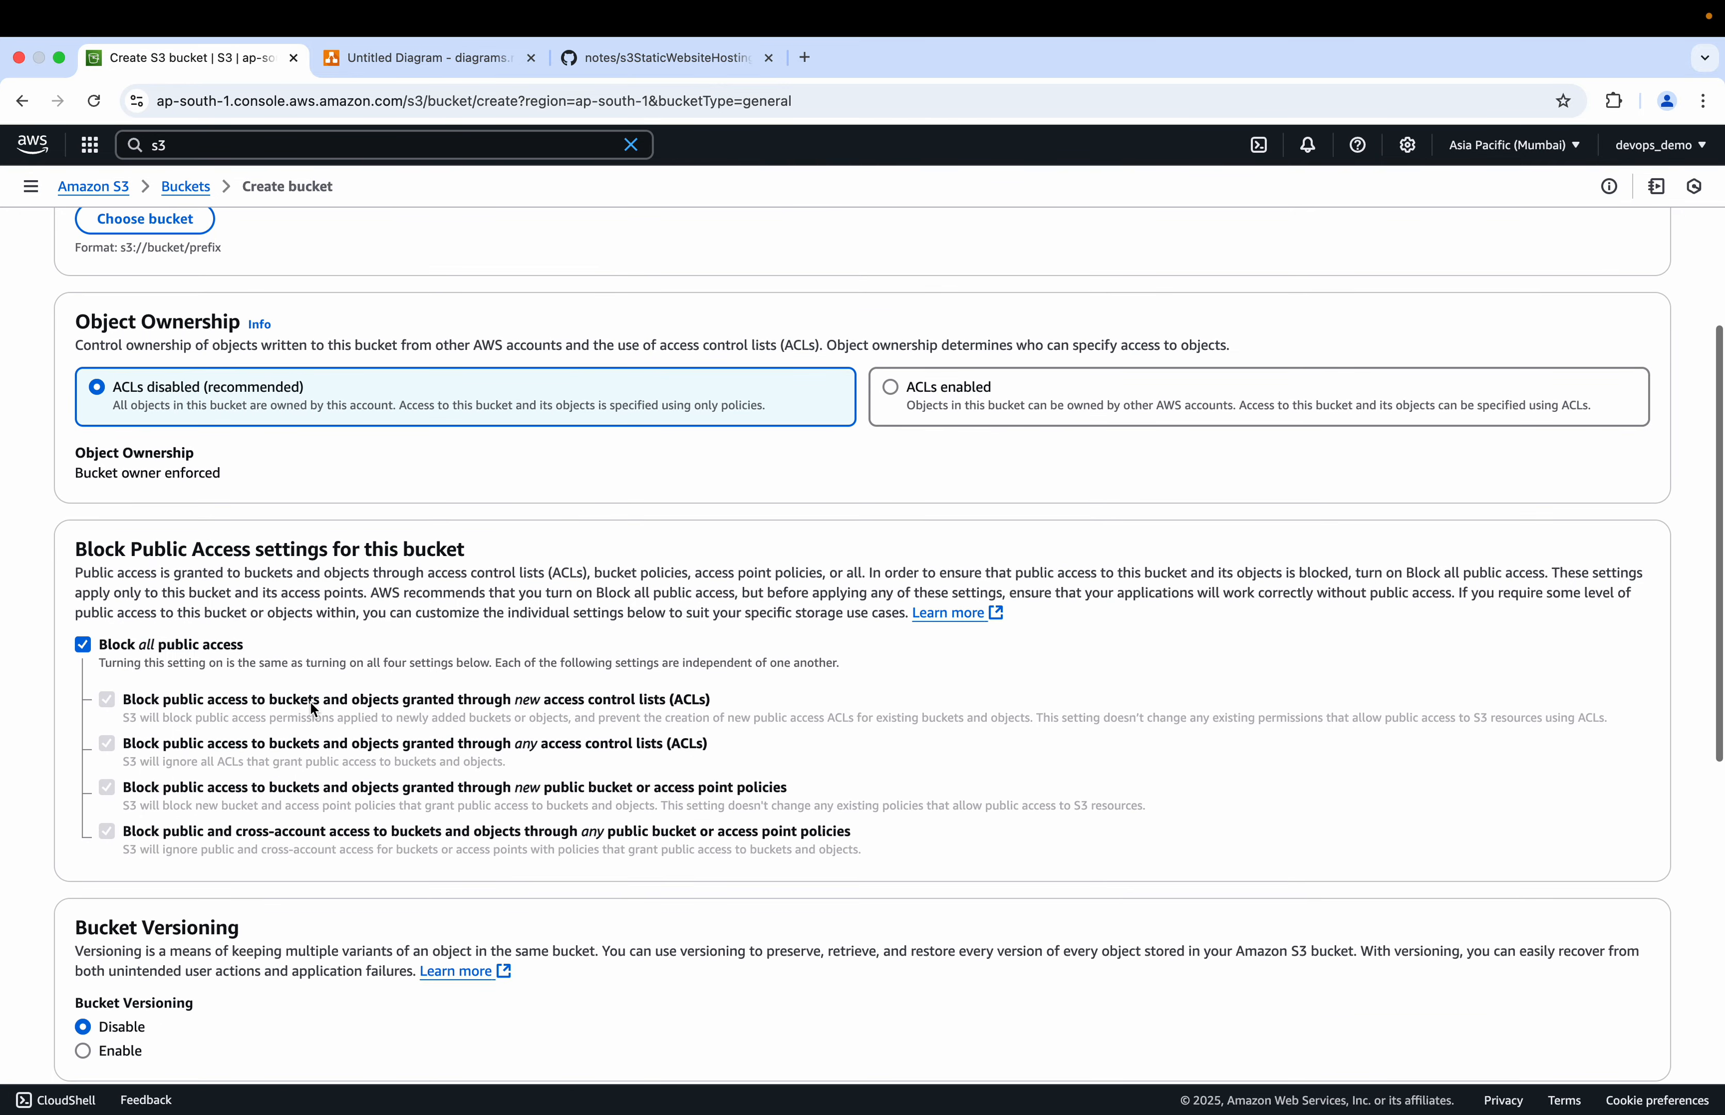
click(82, 645)
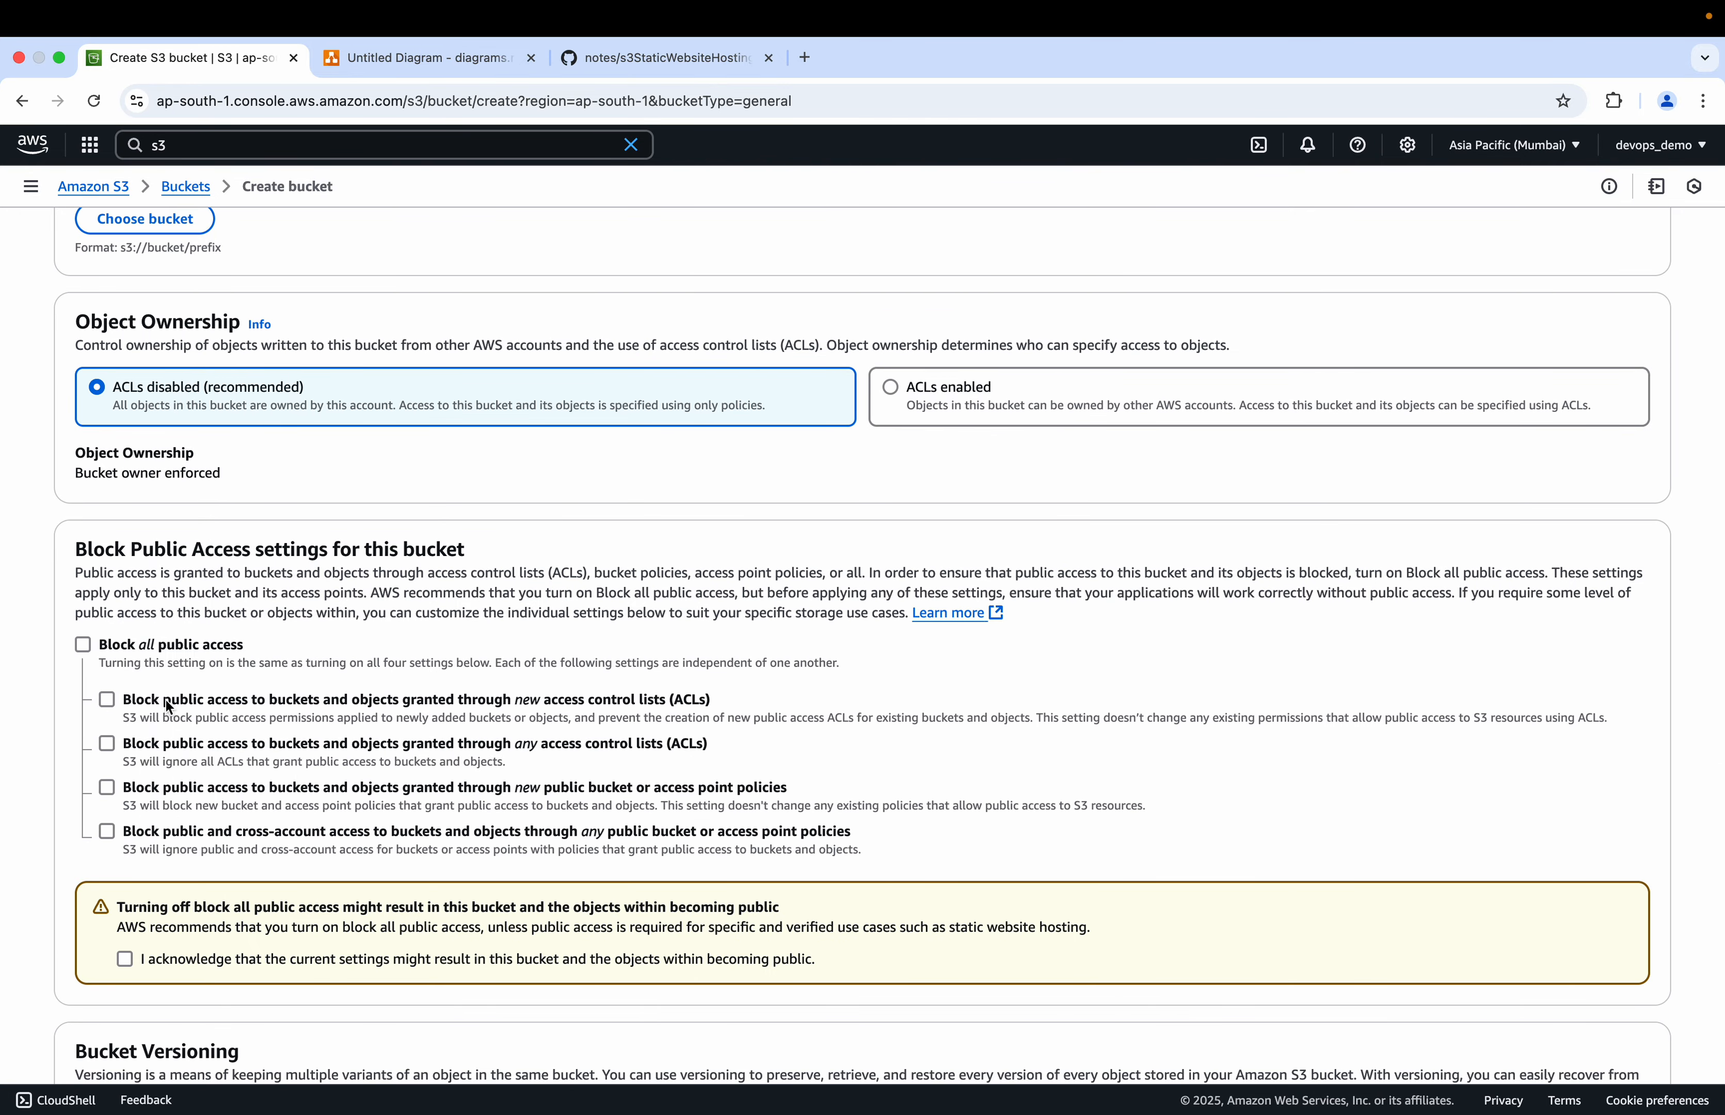
scroll(167, 700, down, 2)
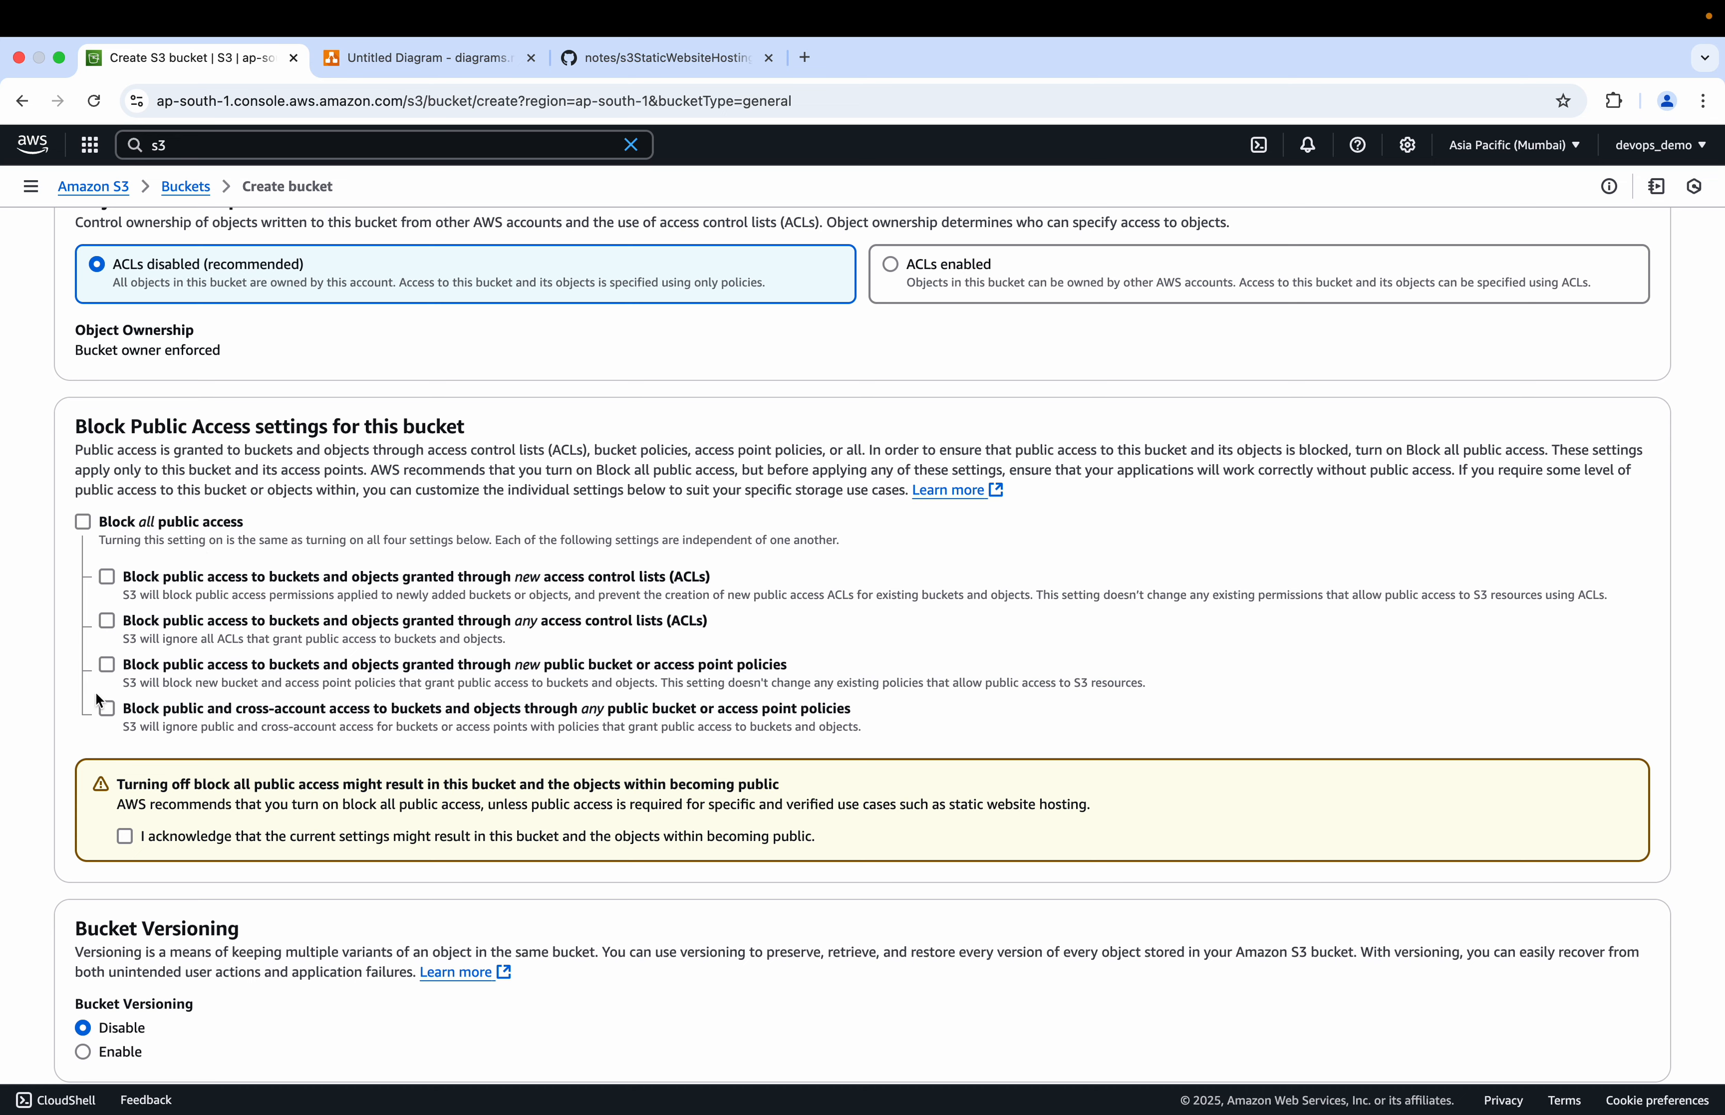
click(122, 841)
scroll(187, 912, down, 13)
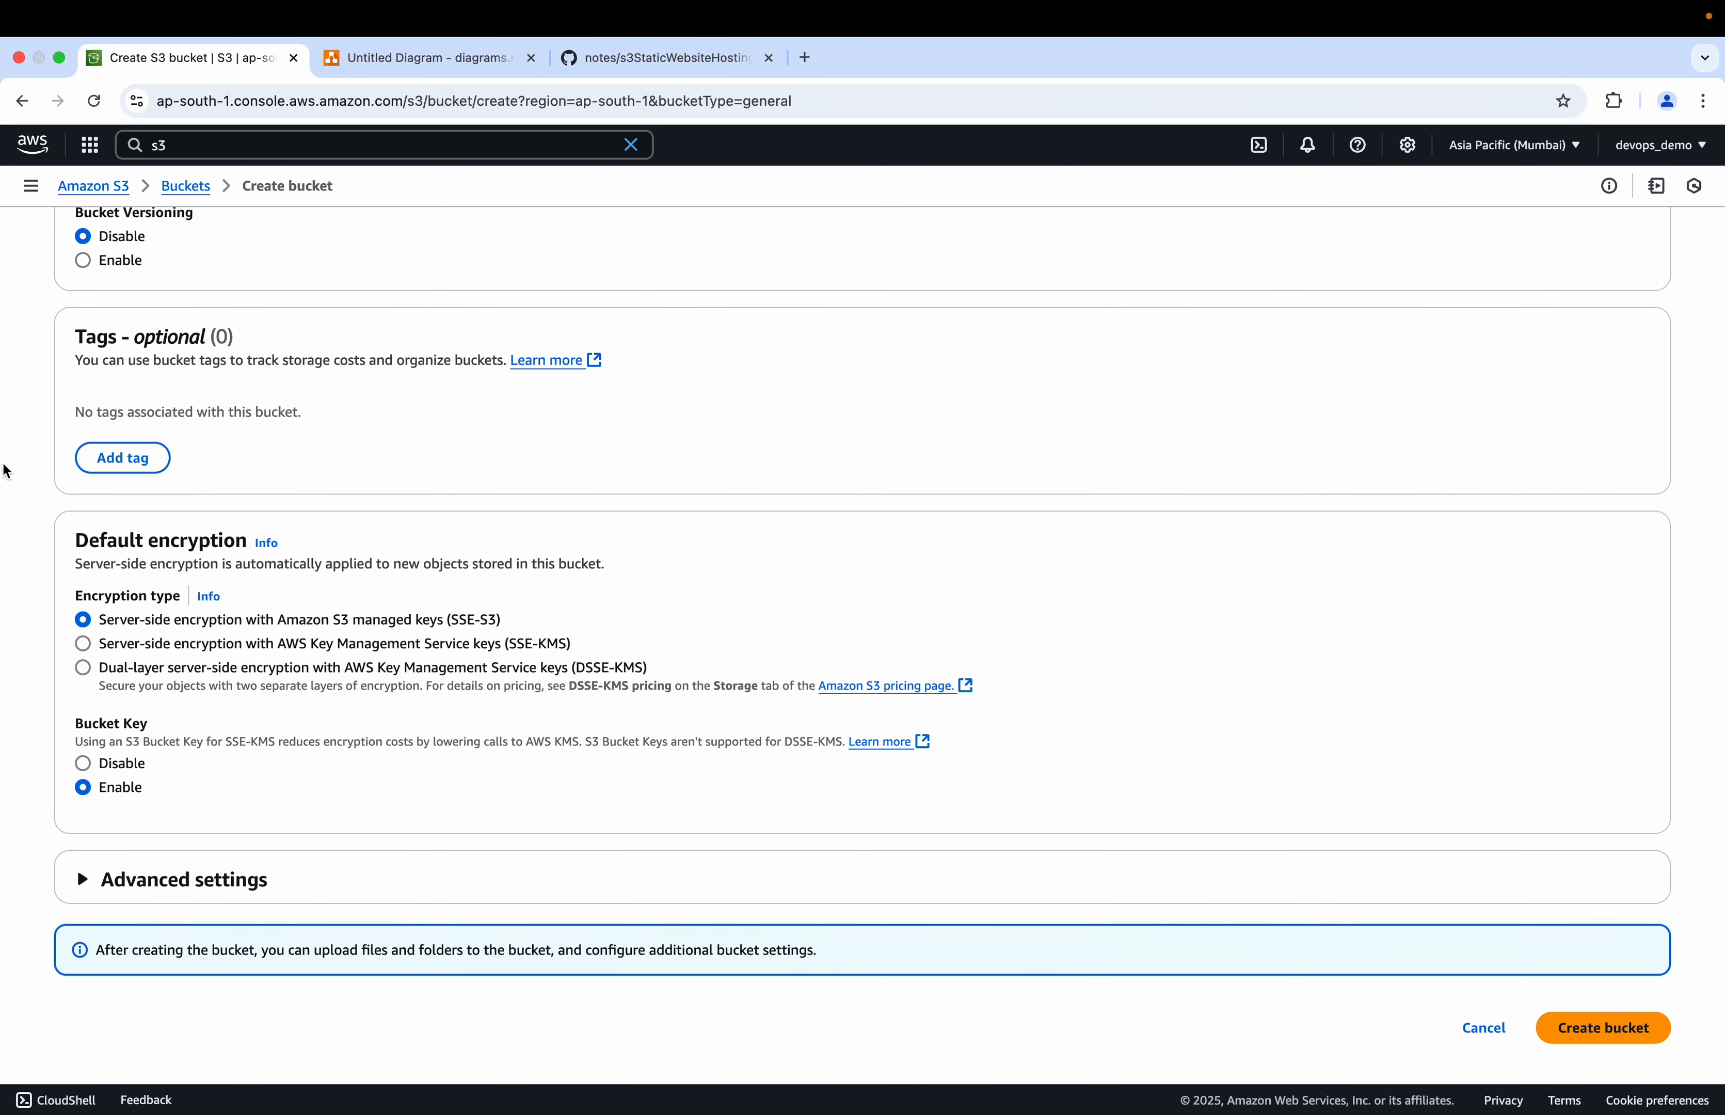
click(1621, 1033)
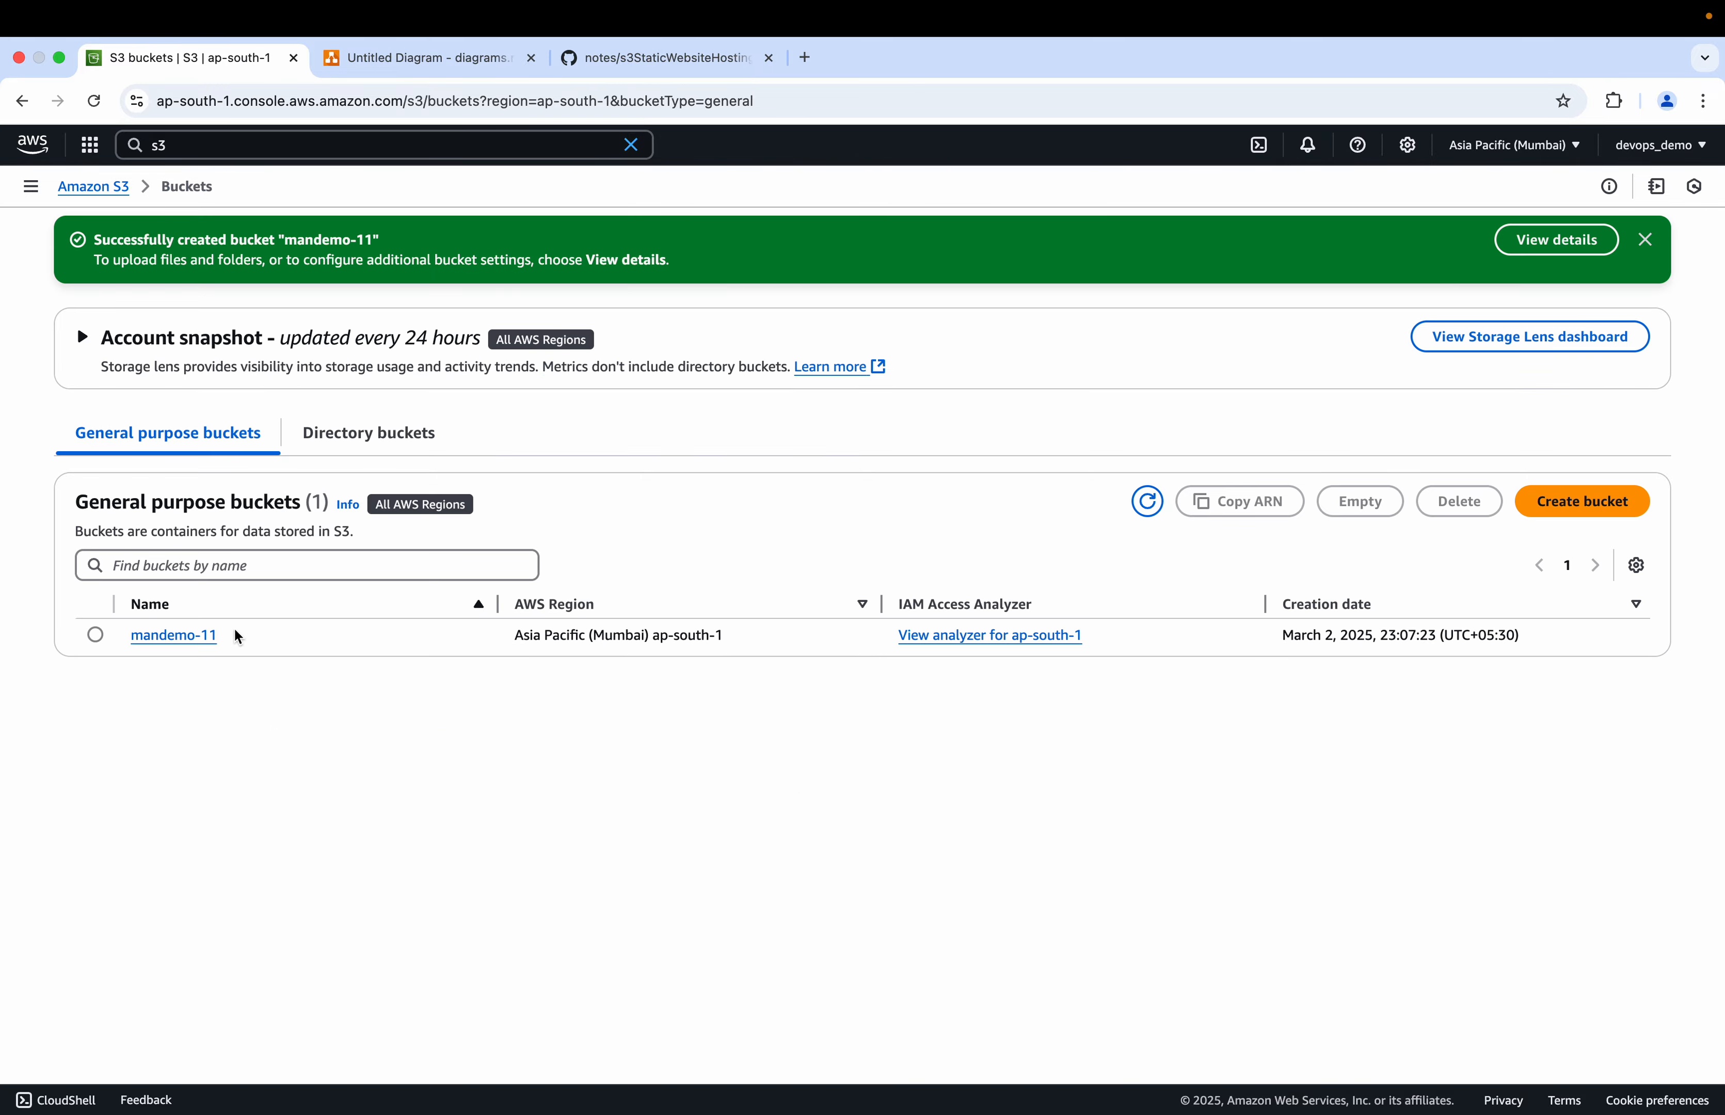
- Enable static website hosting in the properties of the mandemo-11 bucket
click(187, 636)
click(233, 313)
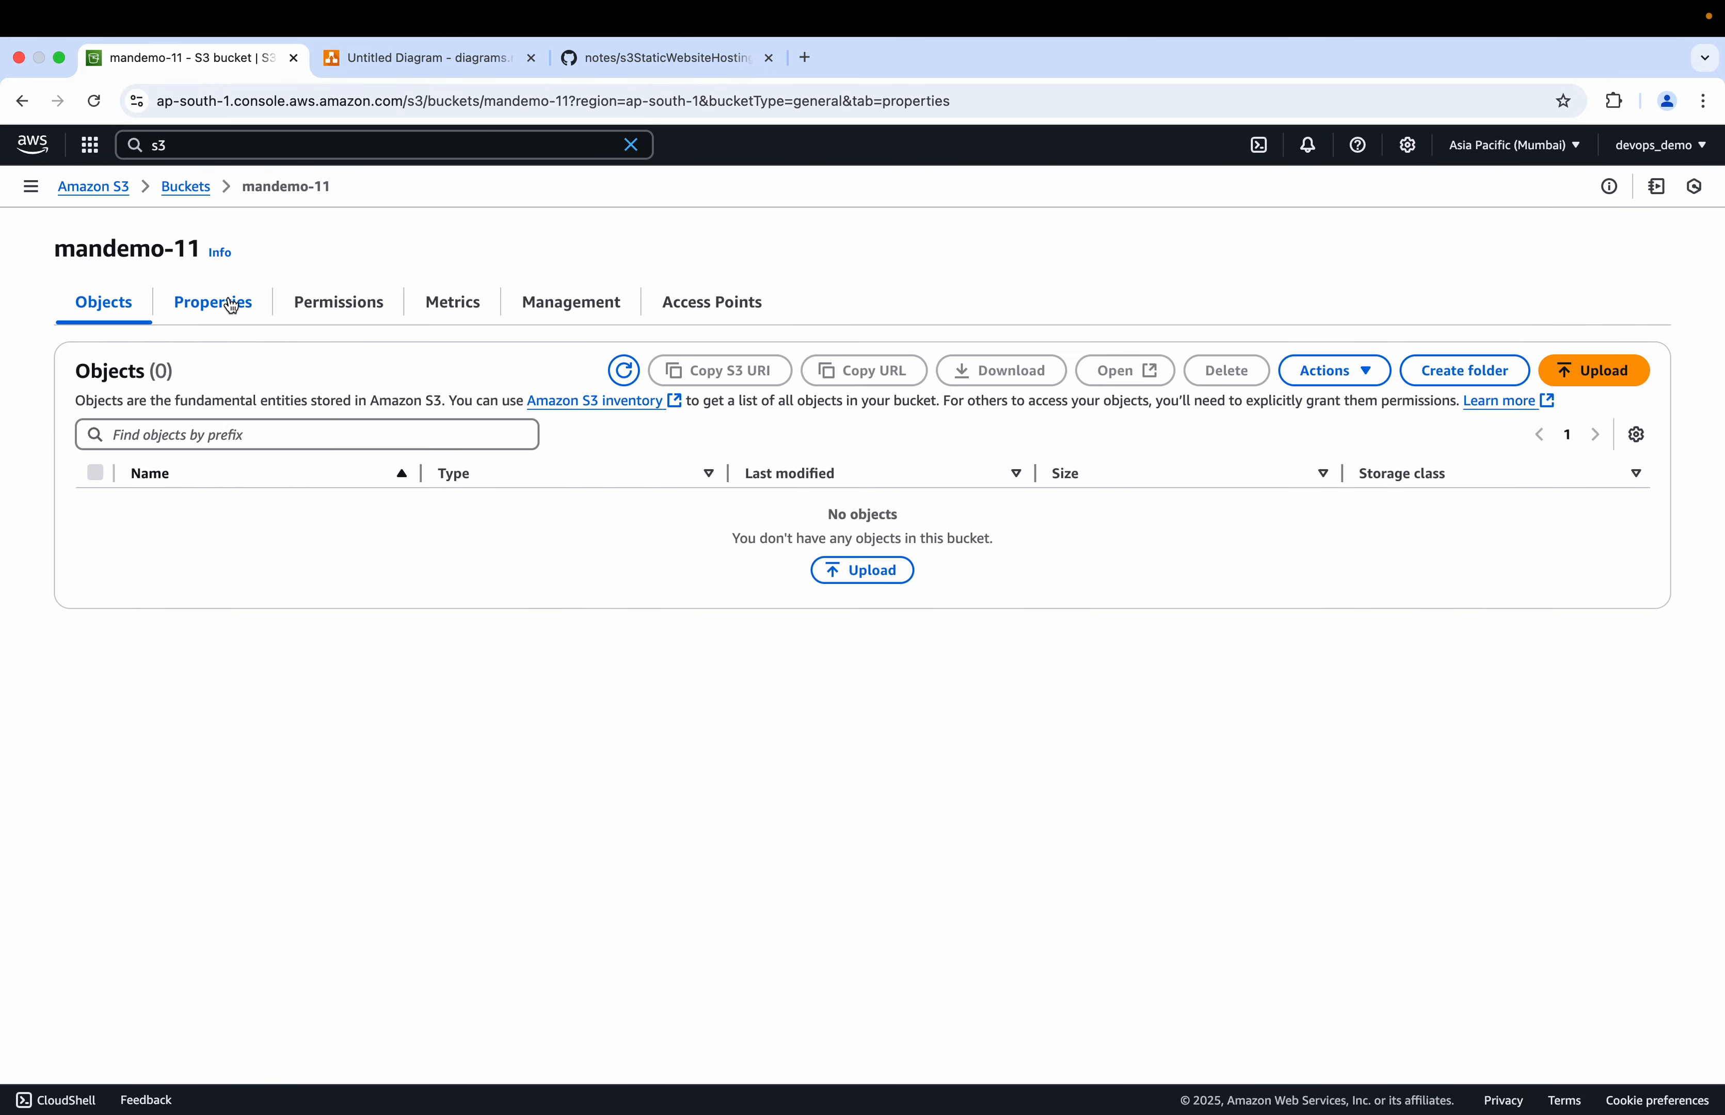
scroll(281, 572, down, 15)
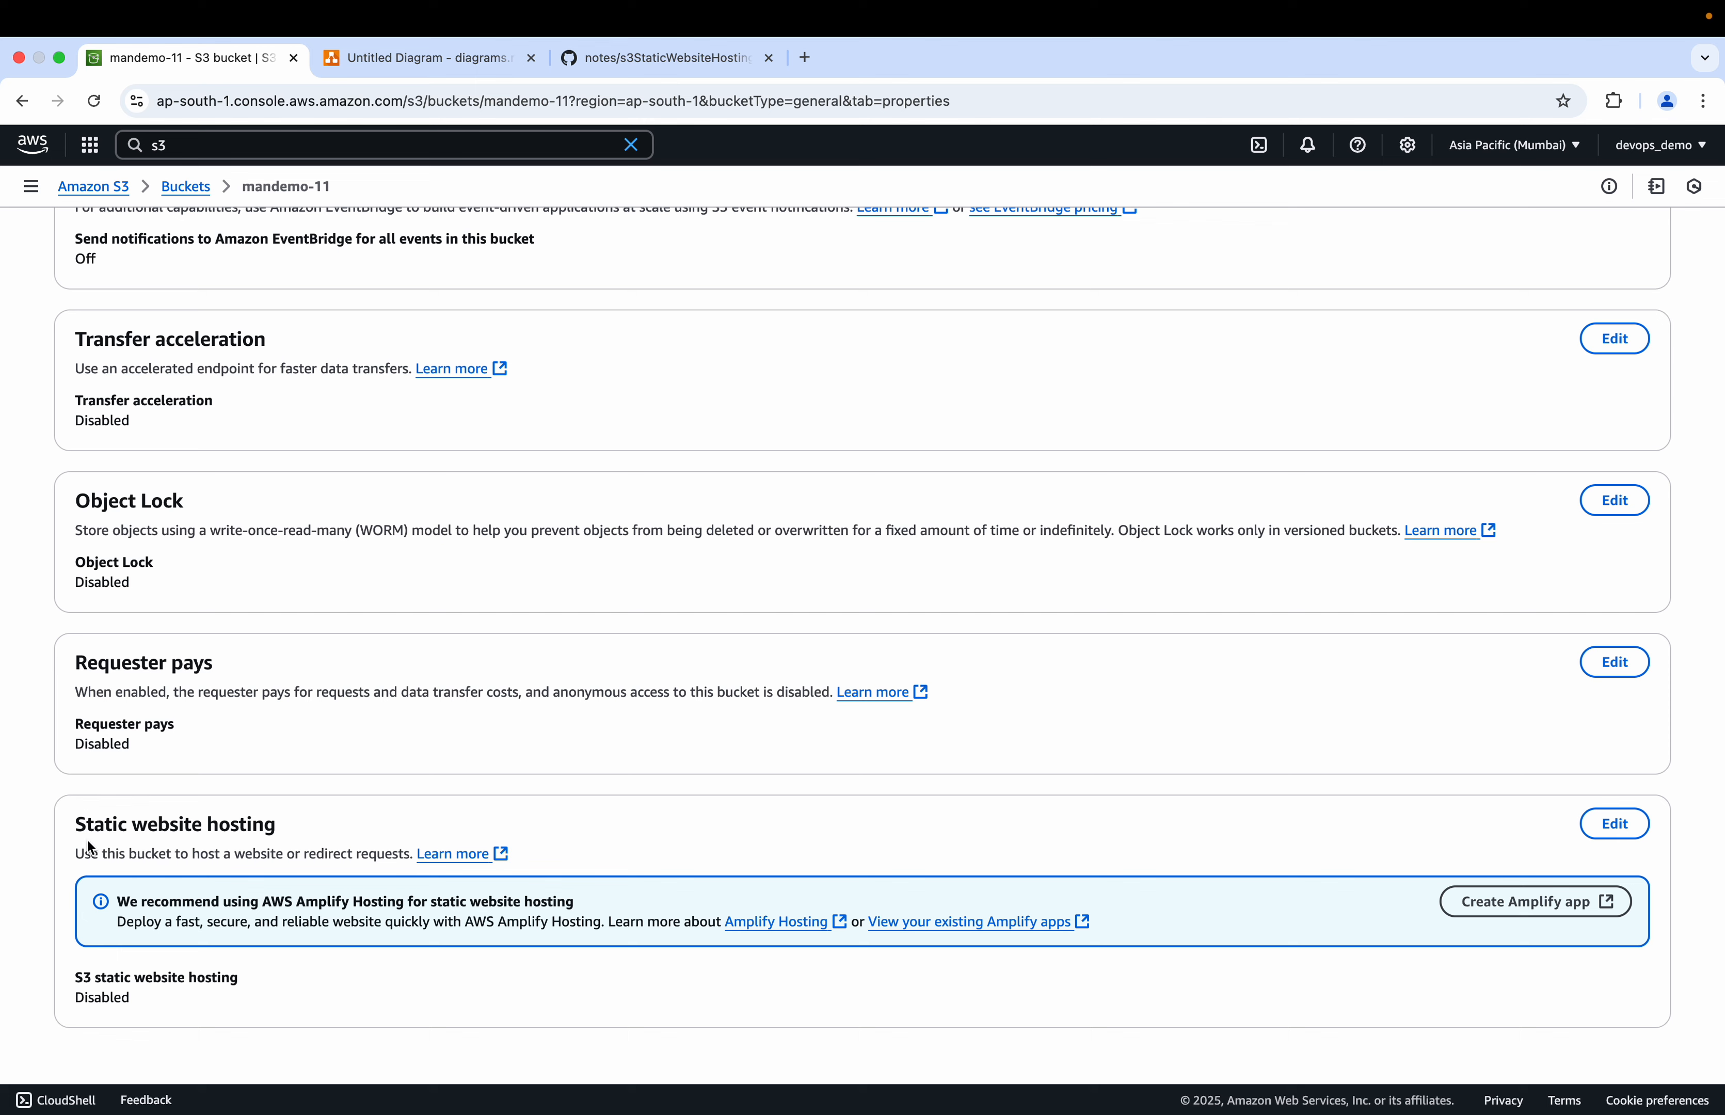
drag(76, 825, 245, 824)
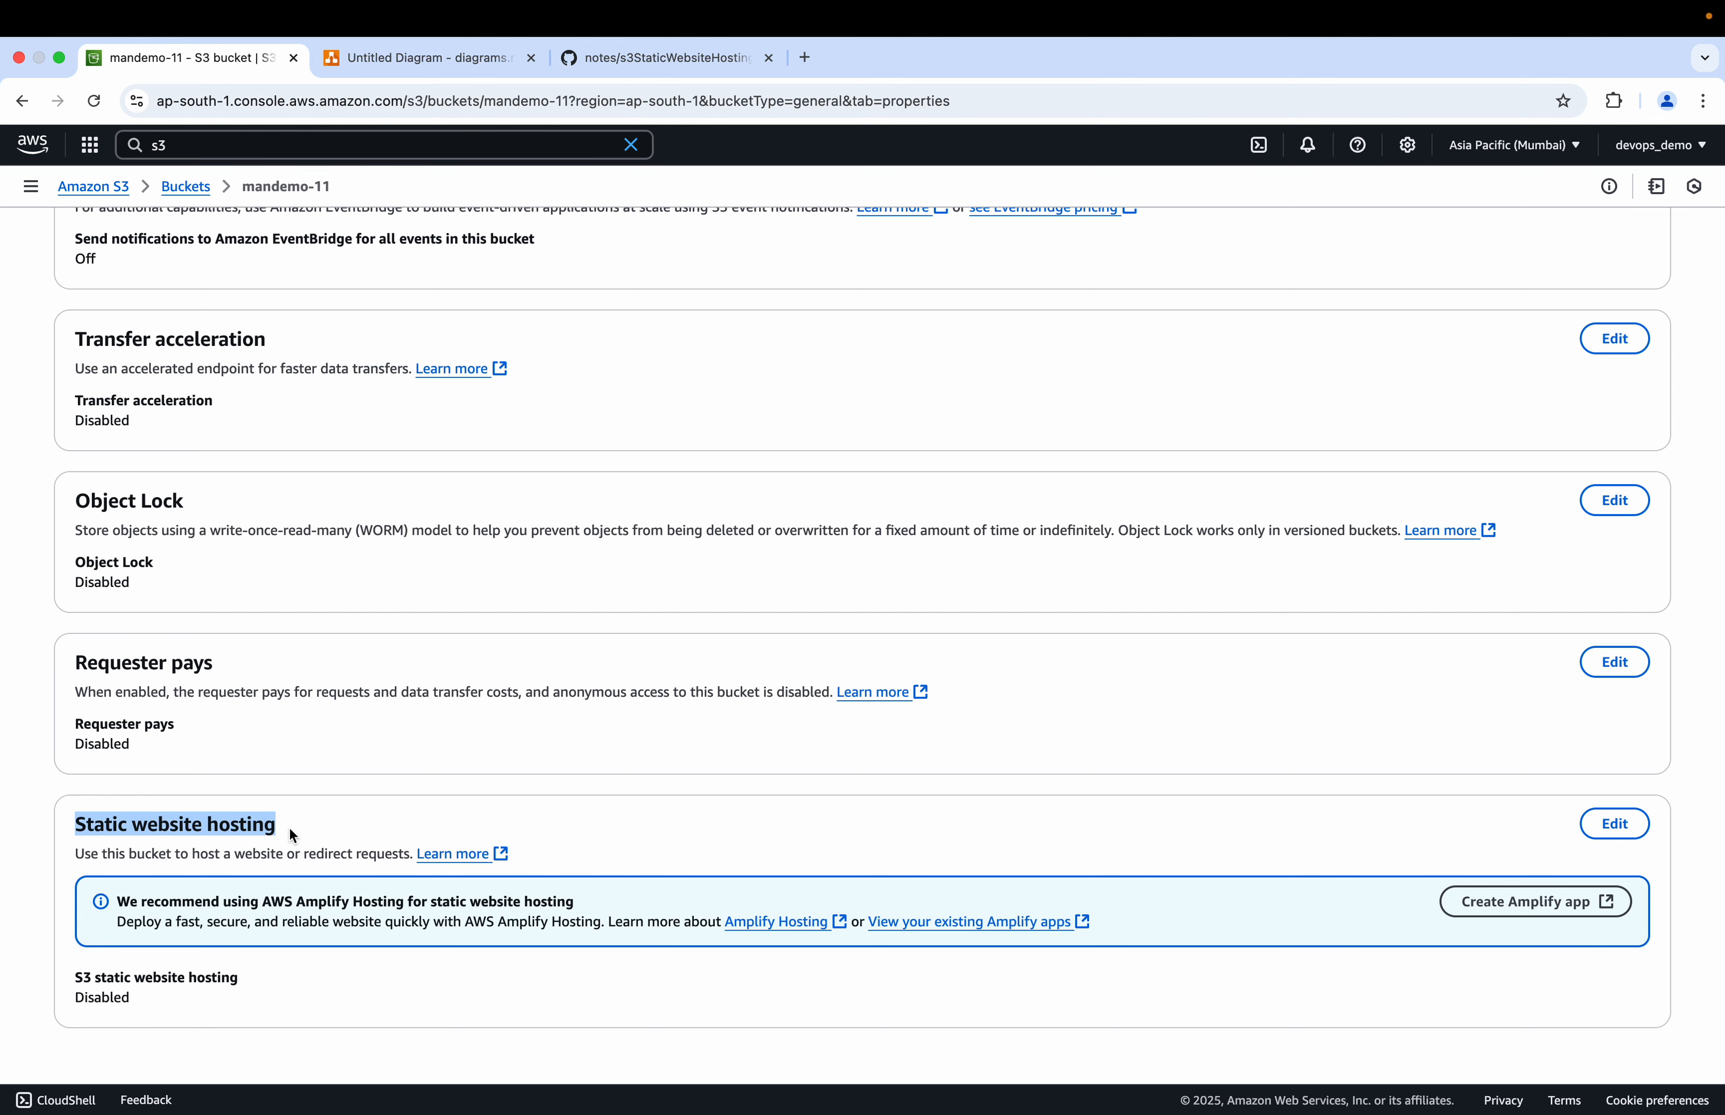
click(1615, 824)
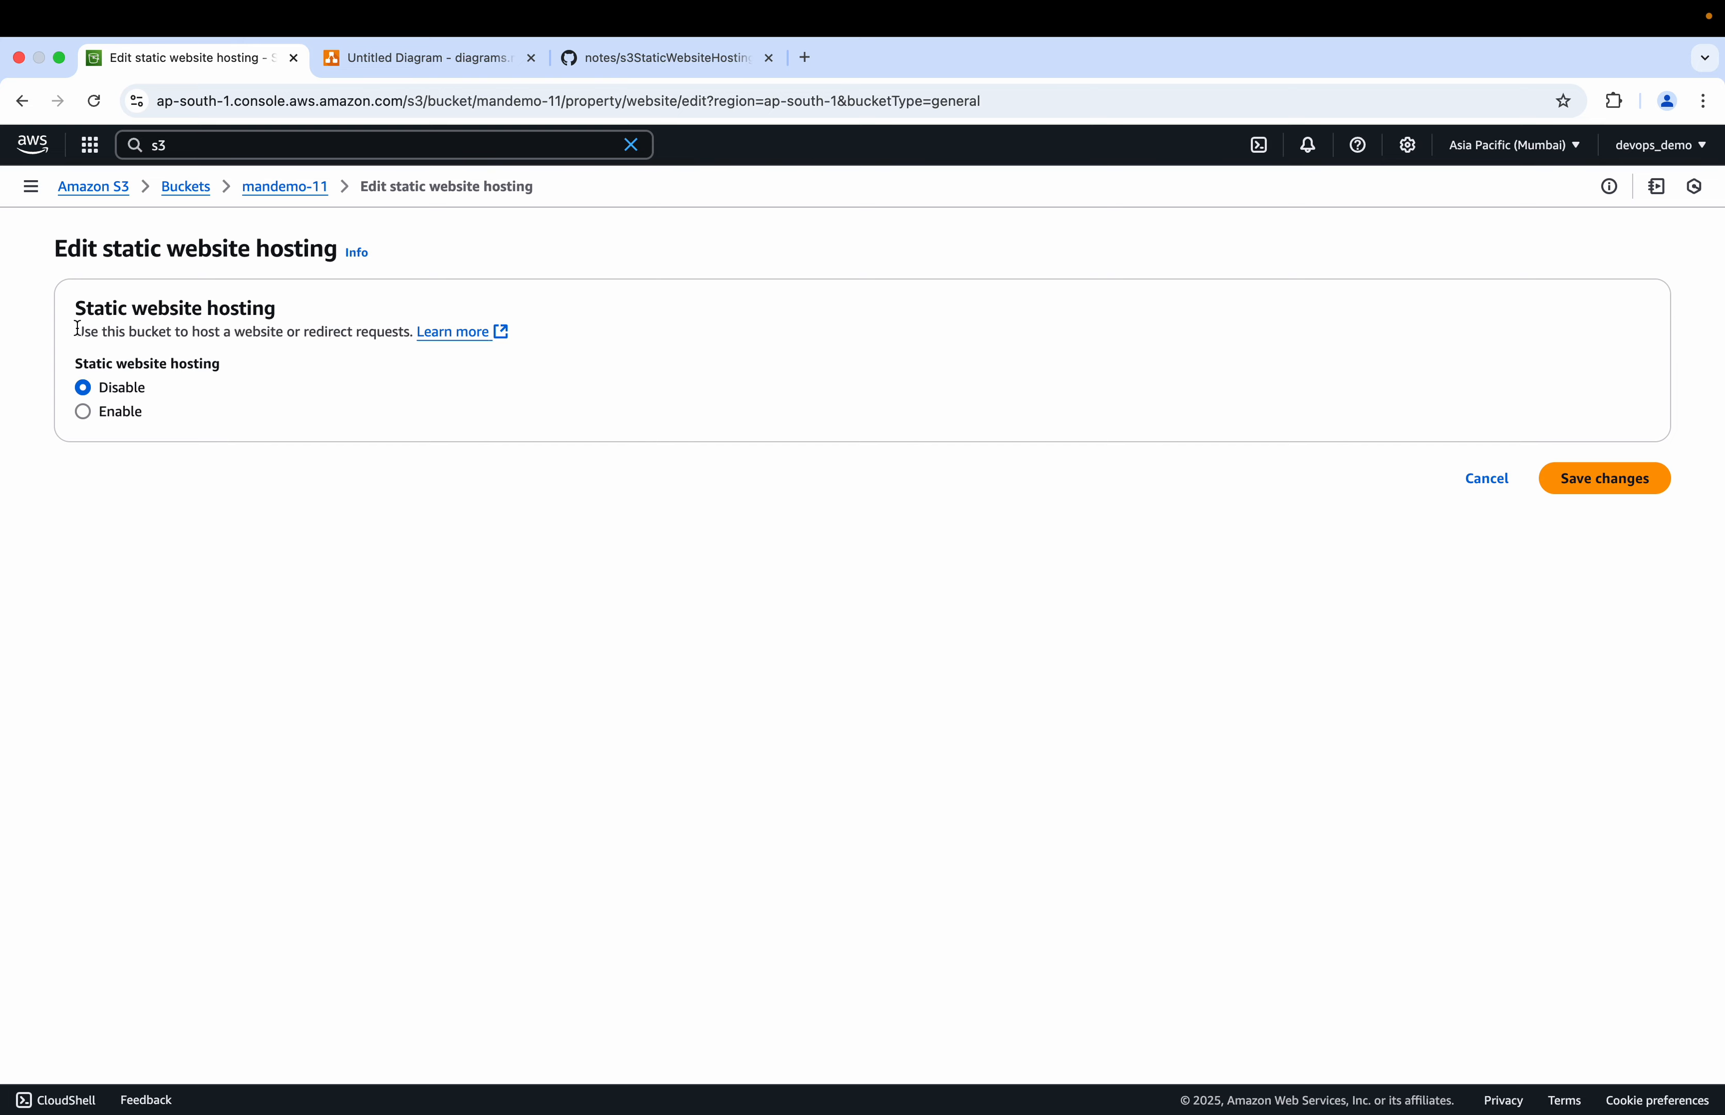
drag(82, 330, 409, 330)
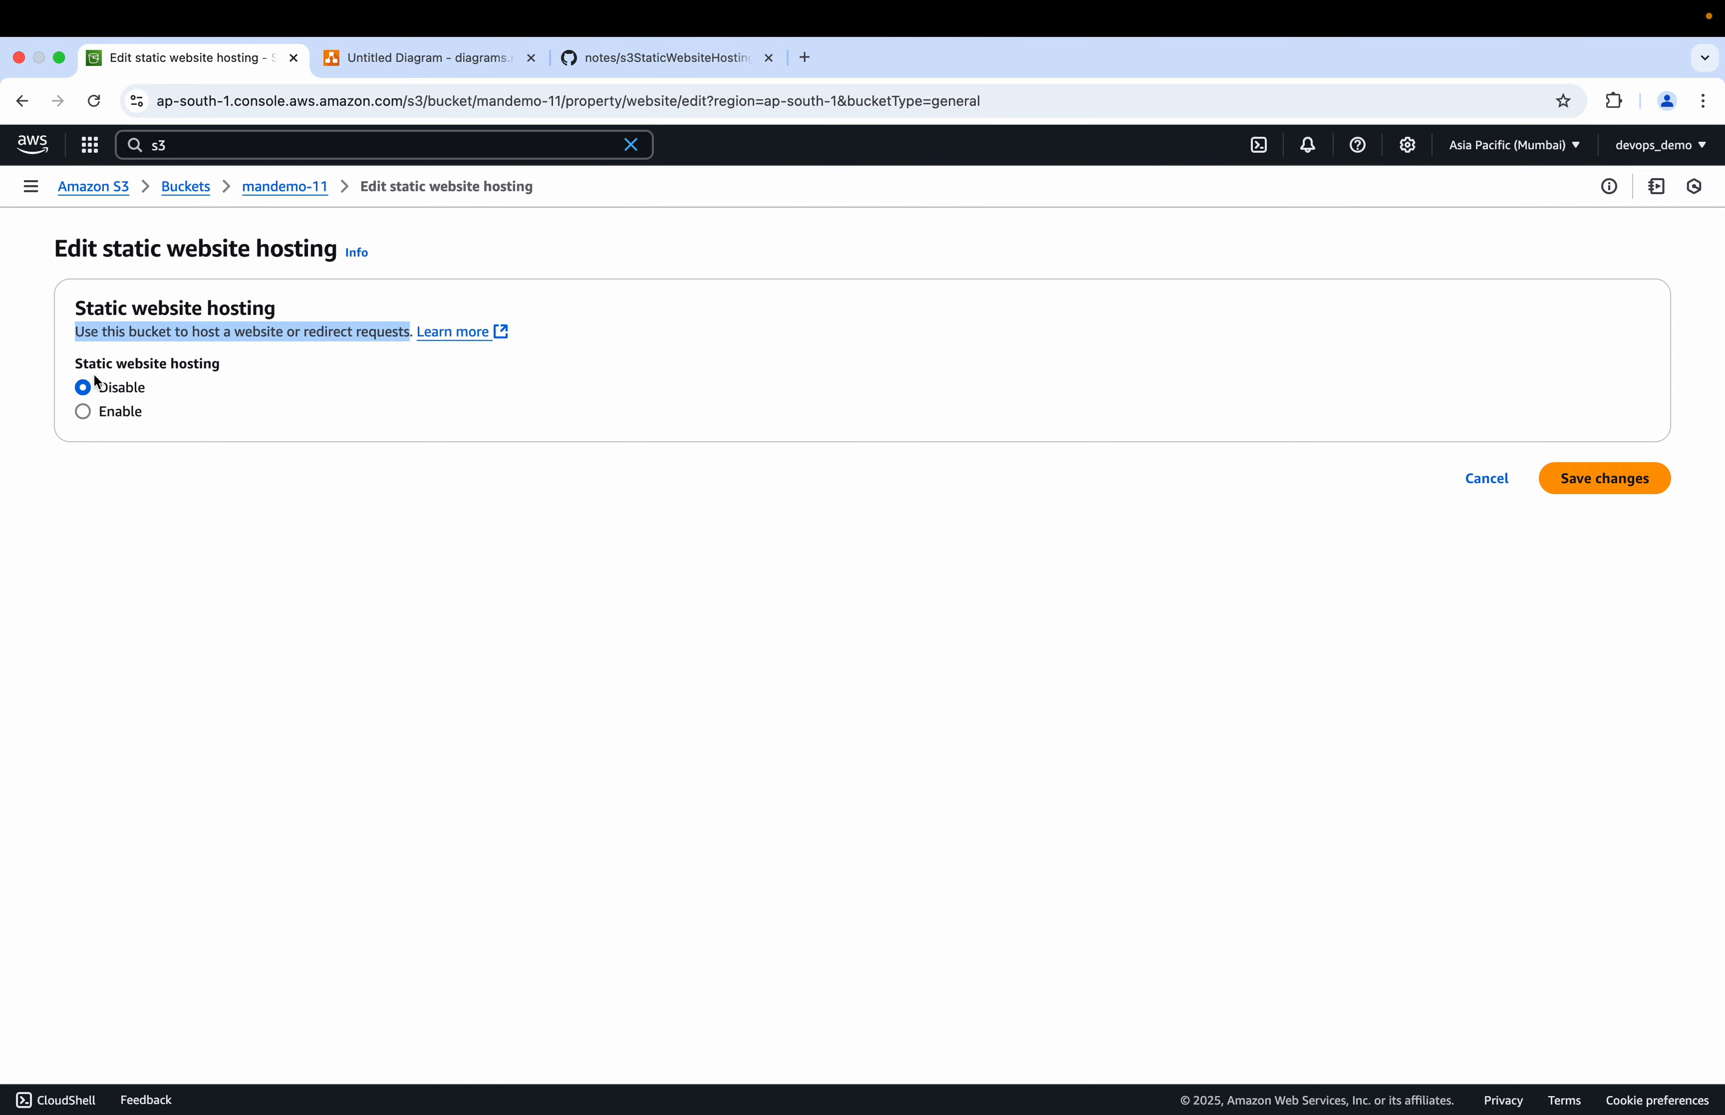
click(82, 407)
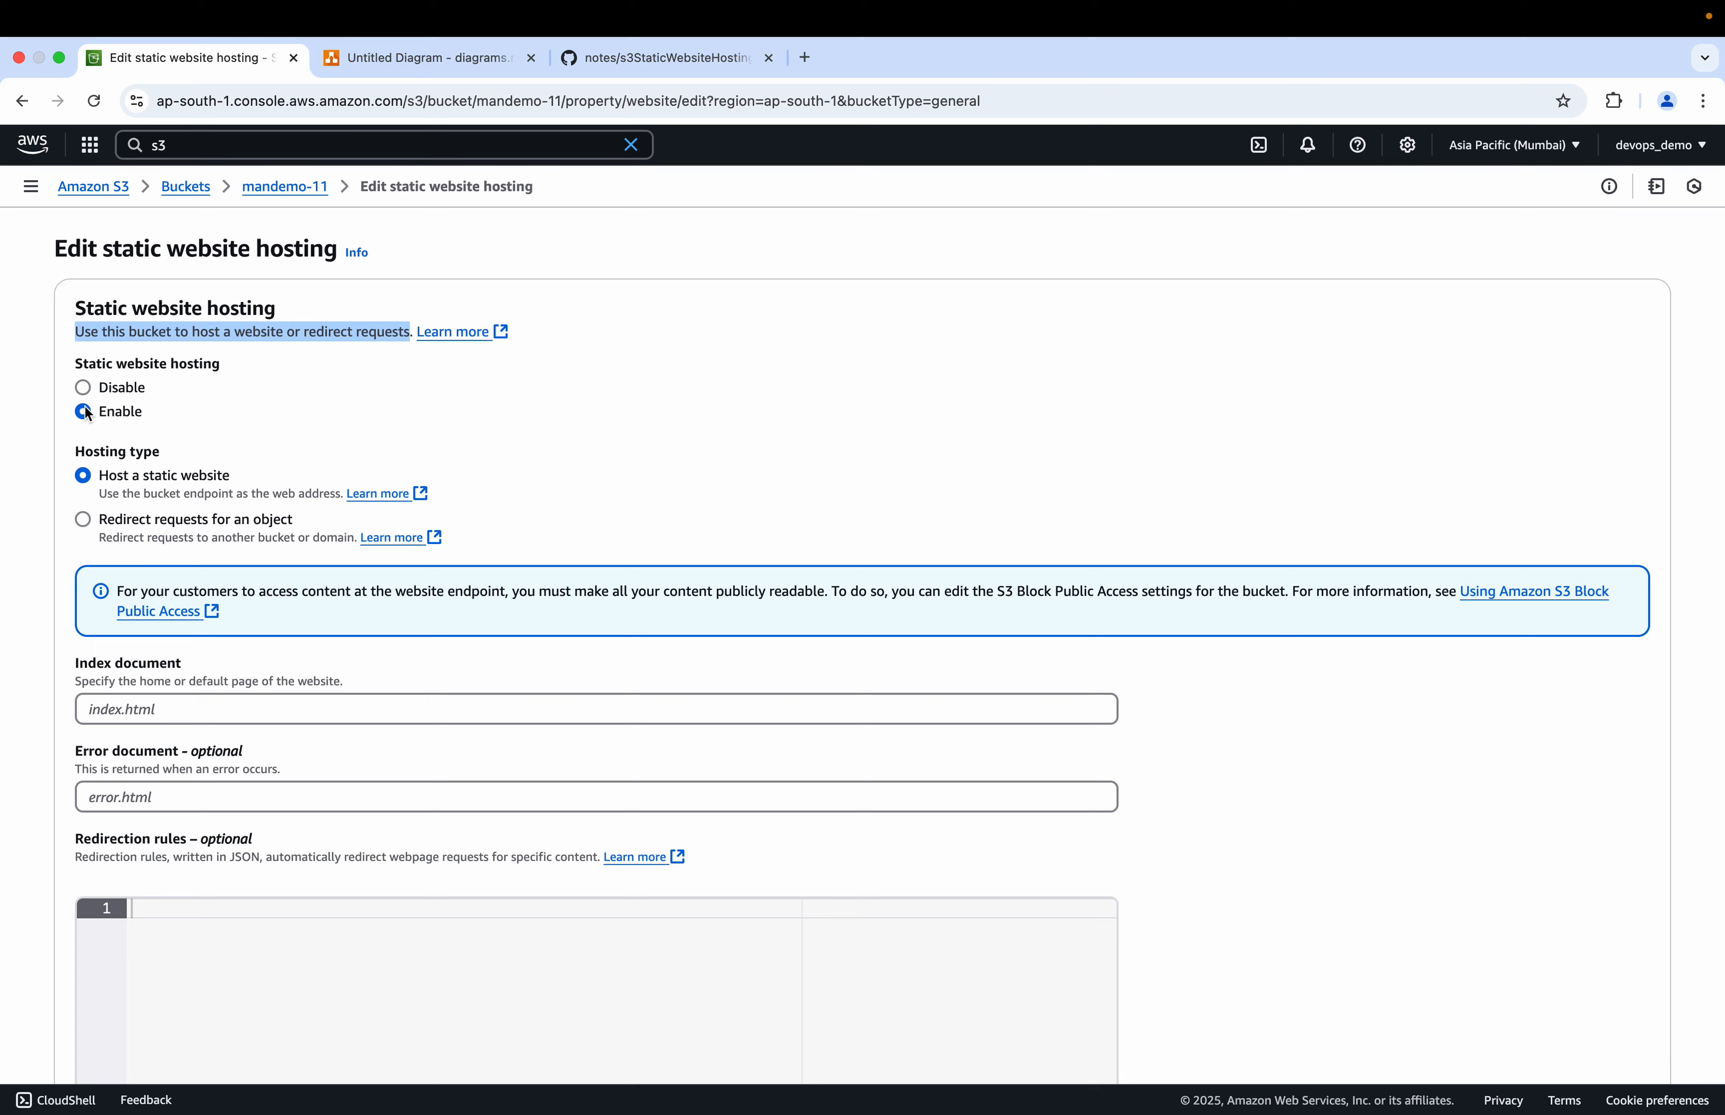
- Set the index document to index.html and save the static website hosting changes
scroll(111, 436, down, 3)
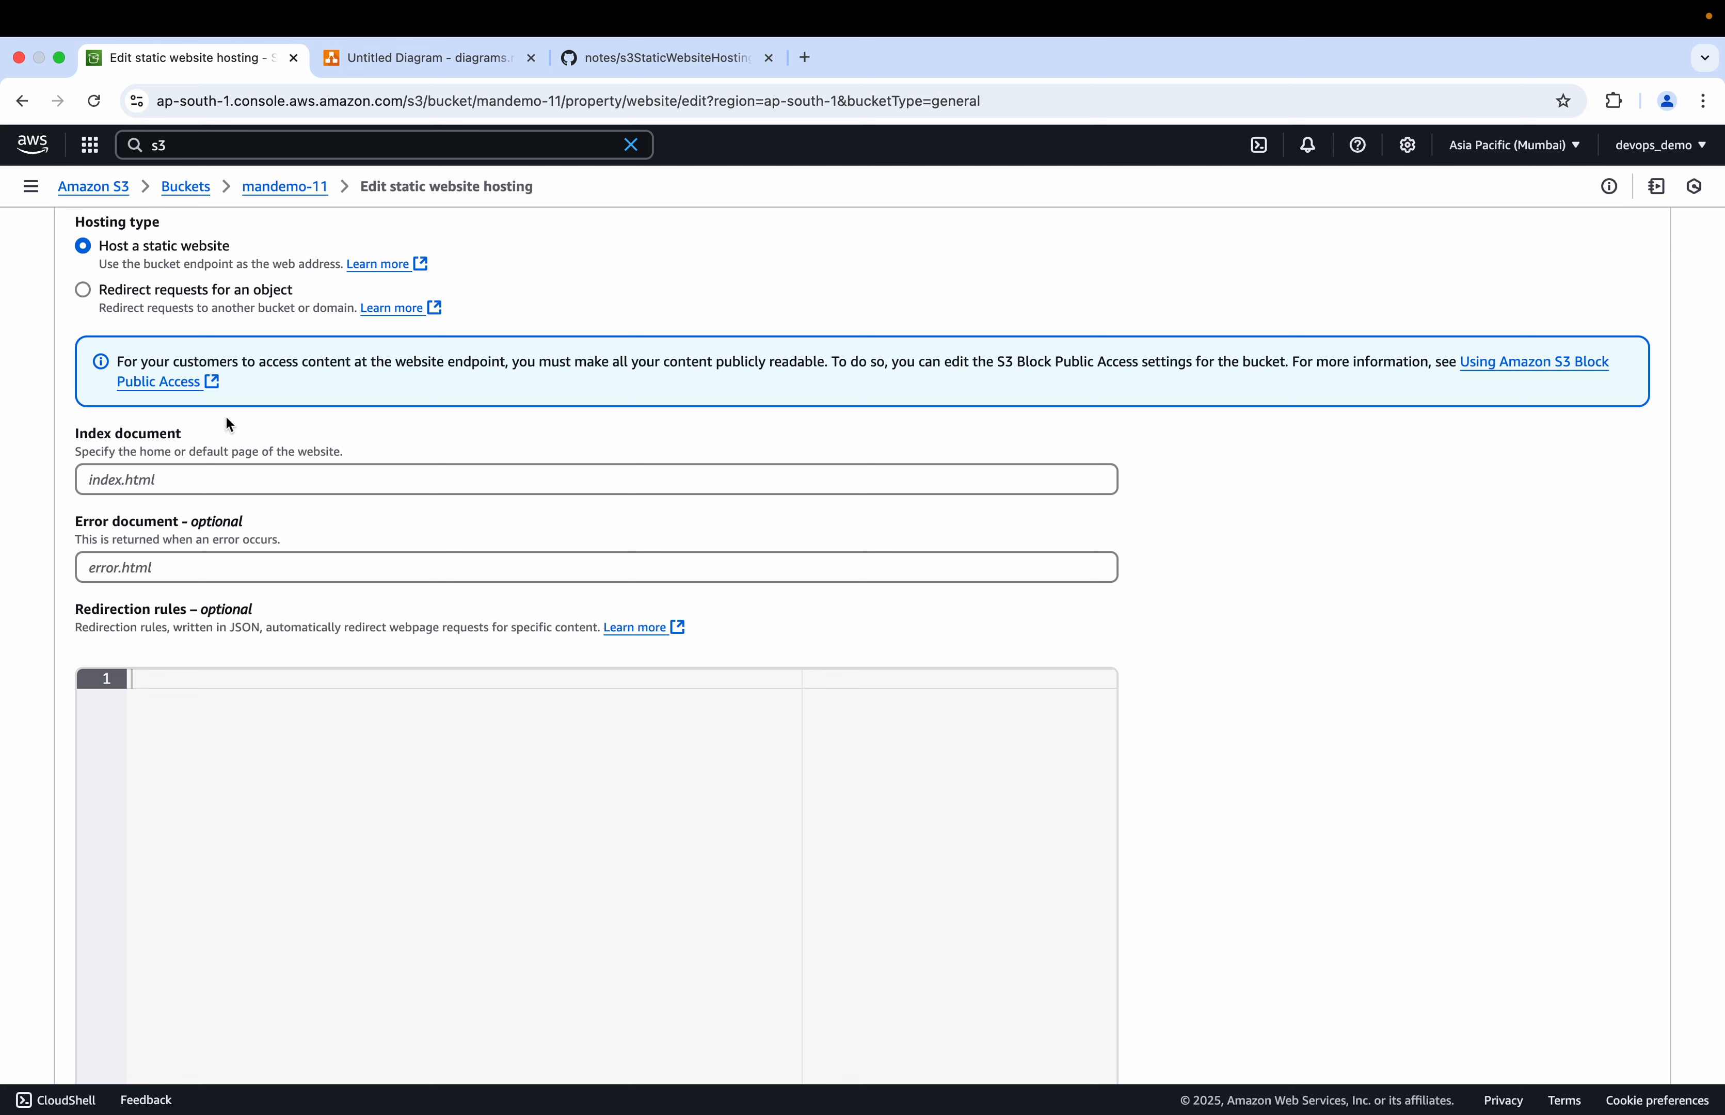
click(142, 482)
text(i)
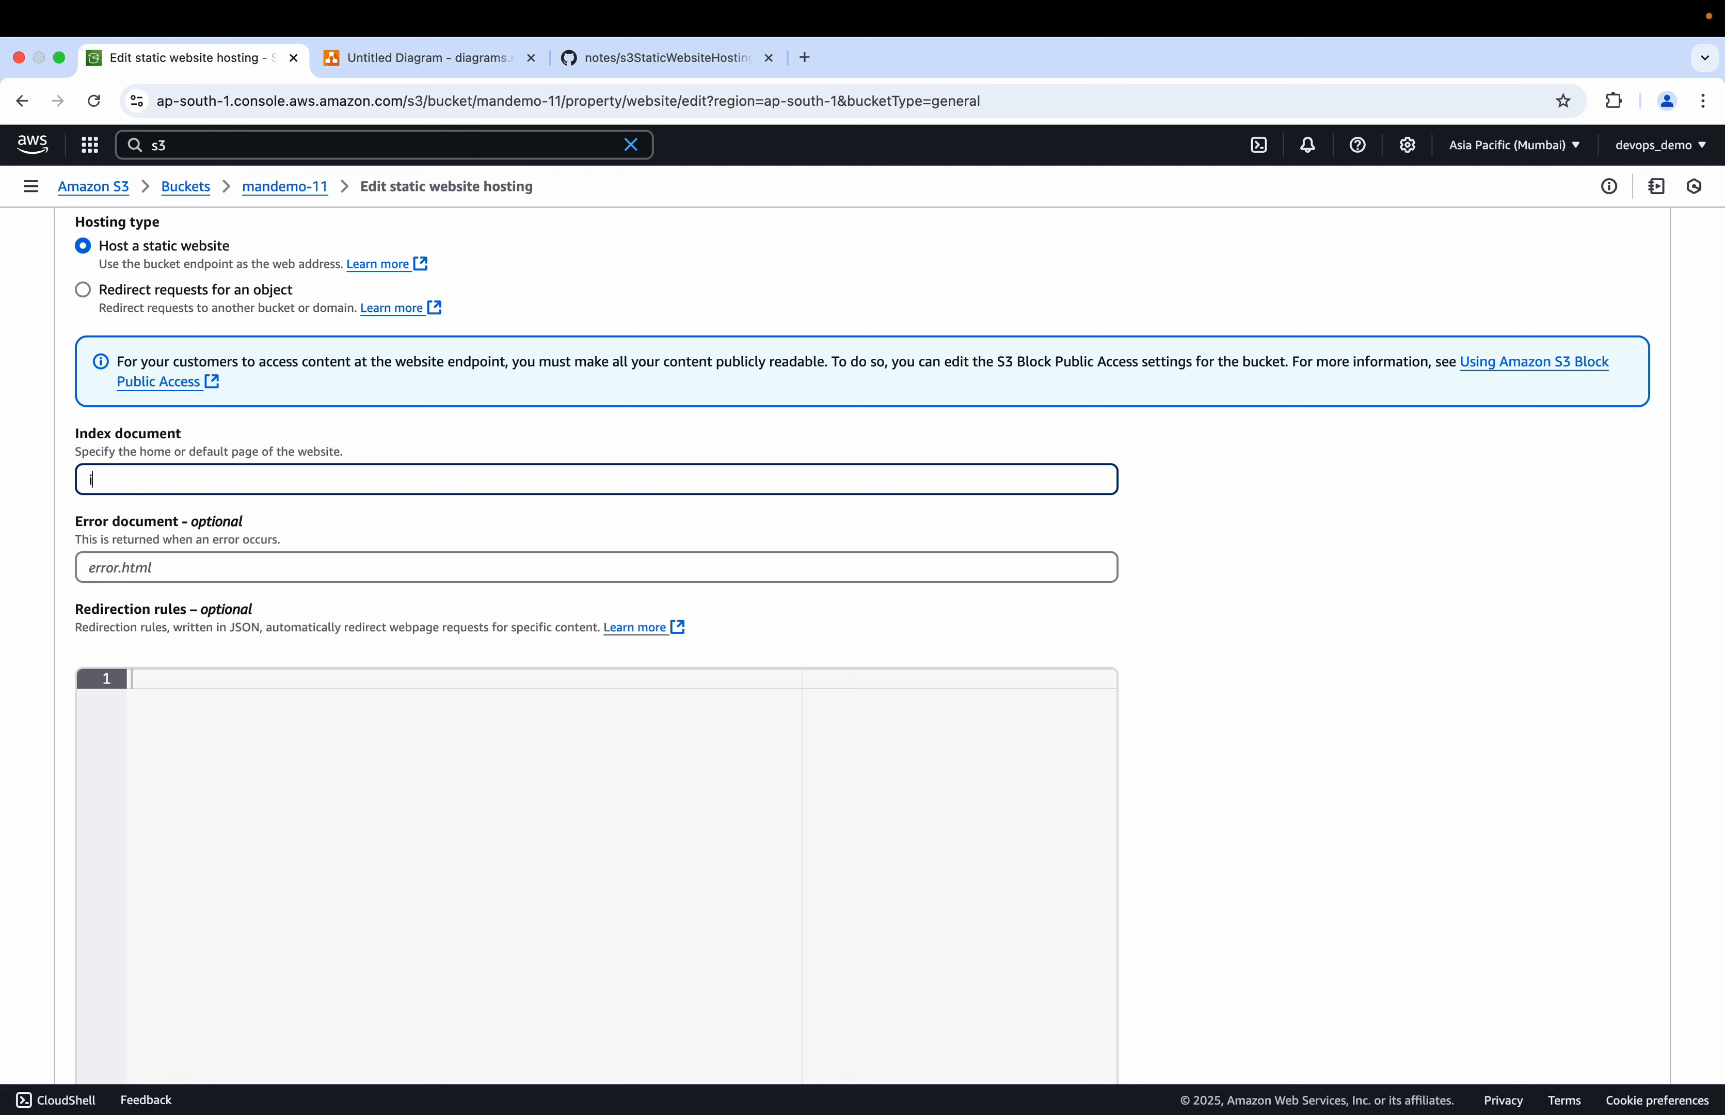
text(ndex.html)
click(180, 678)
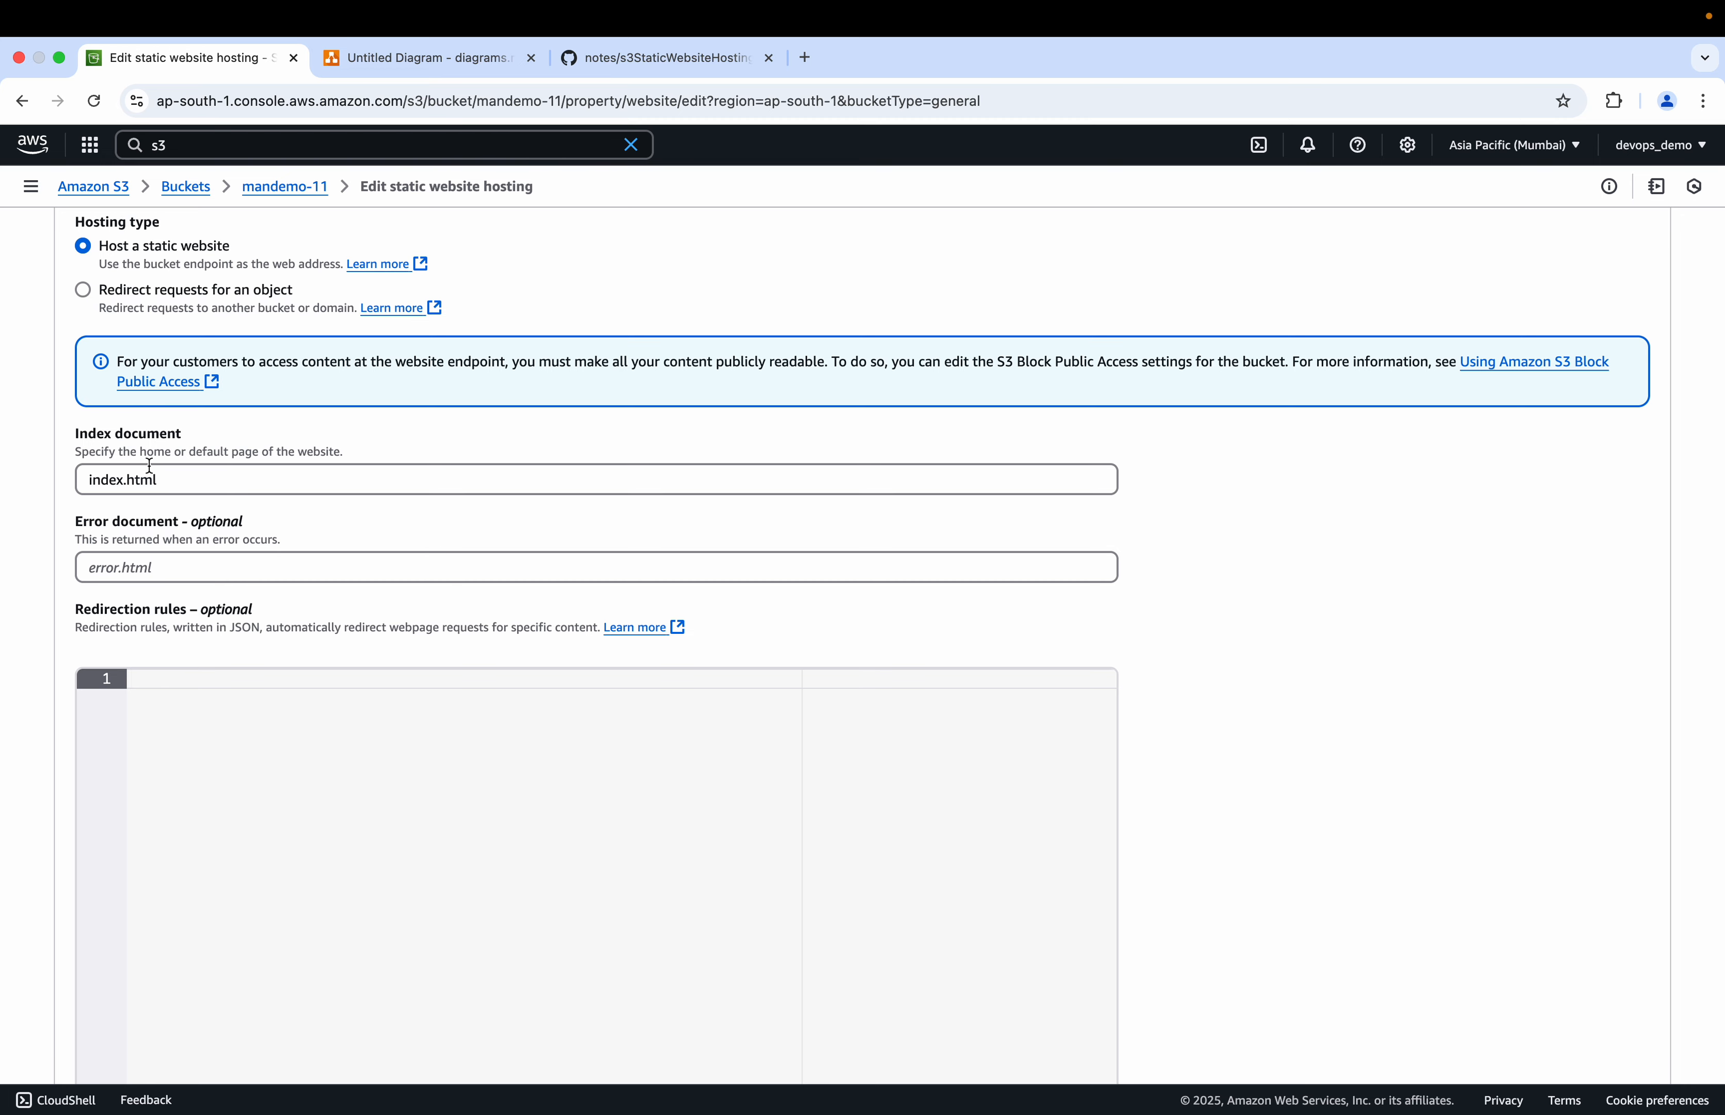
scroll(344, 625, down, 4)
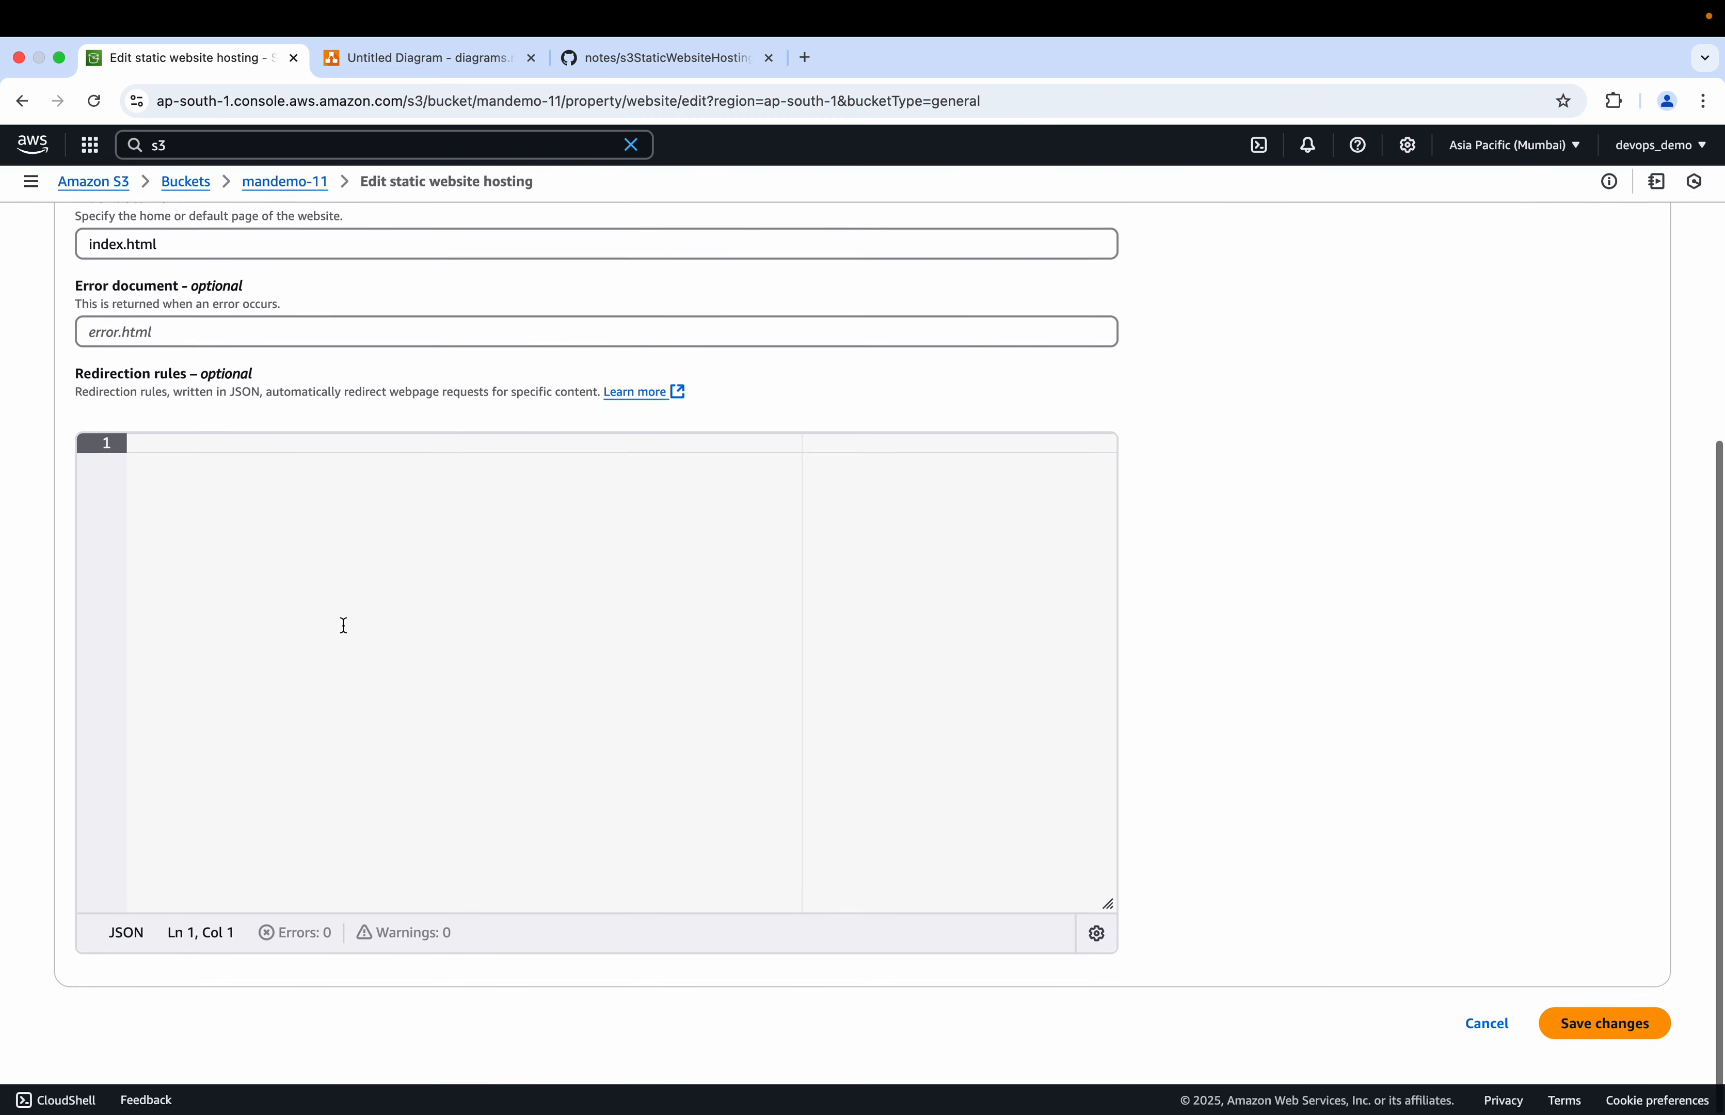
scroll(344, 625, up, 8)
scroll(344, 626, down, 8)
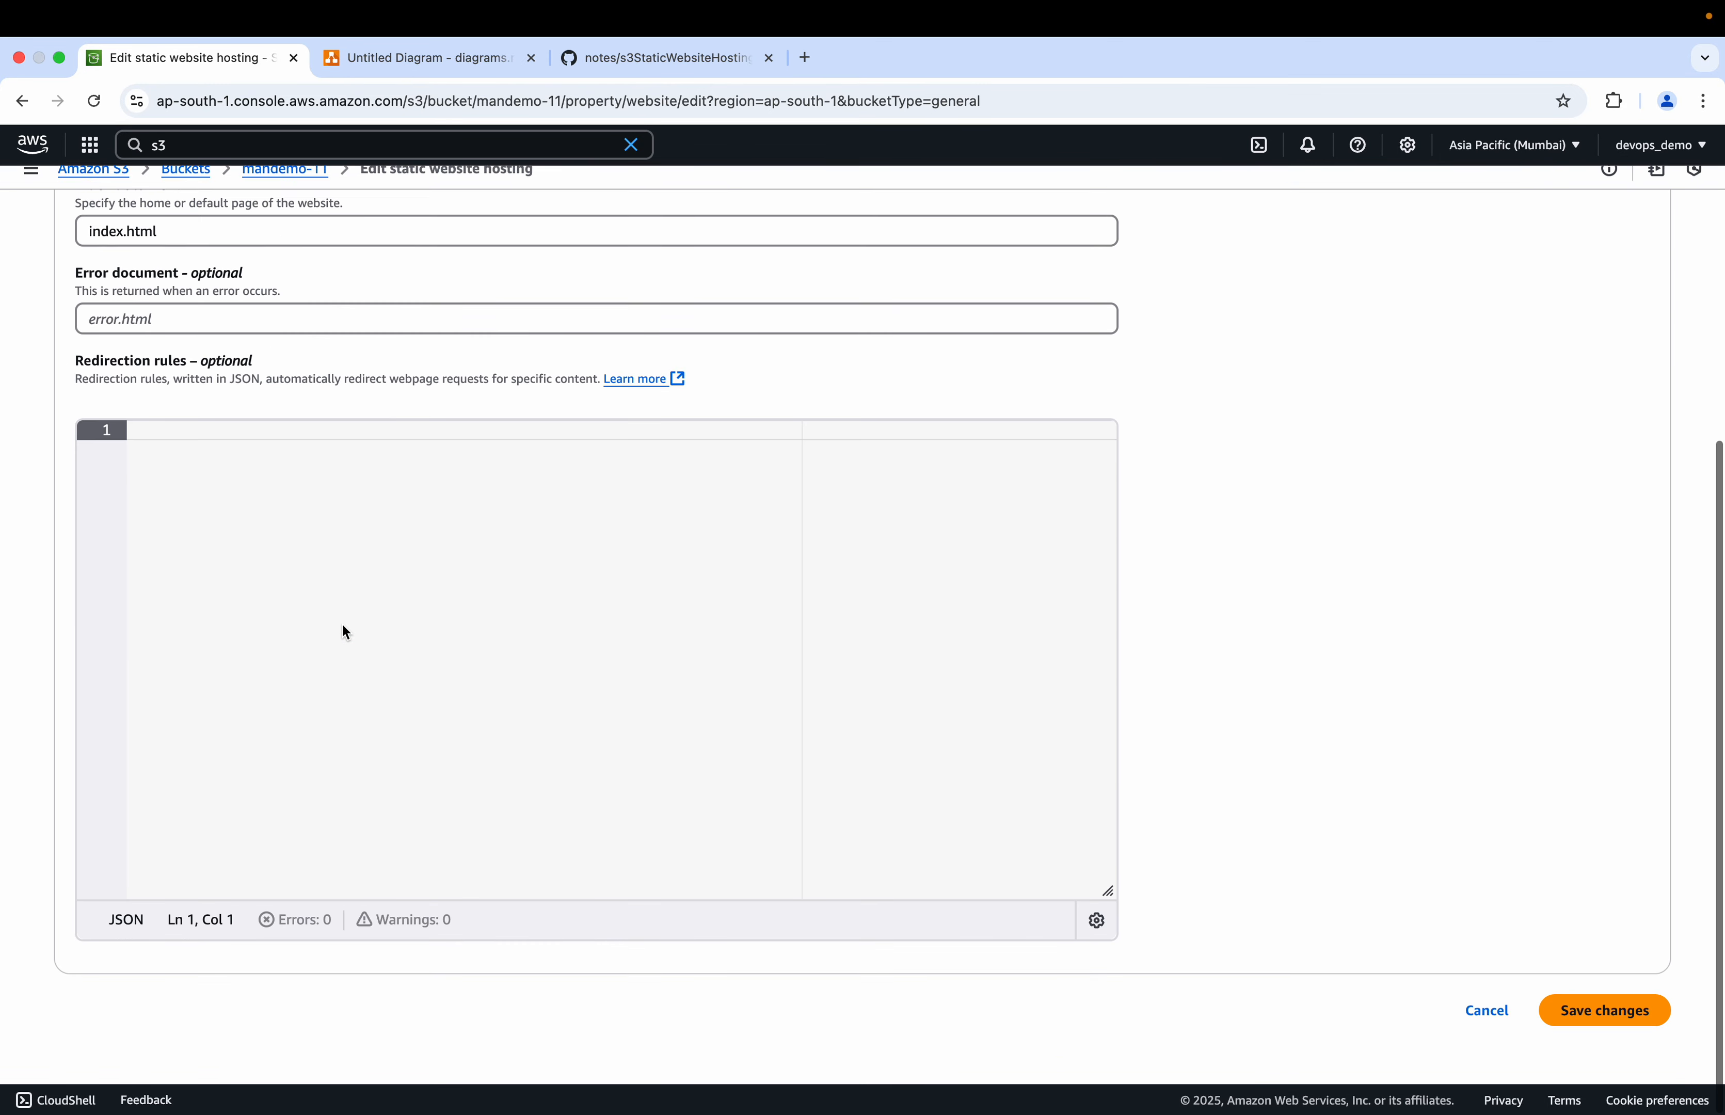
click(1581, 1027)
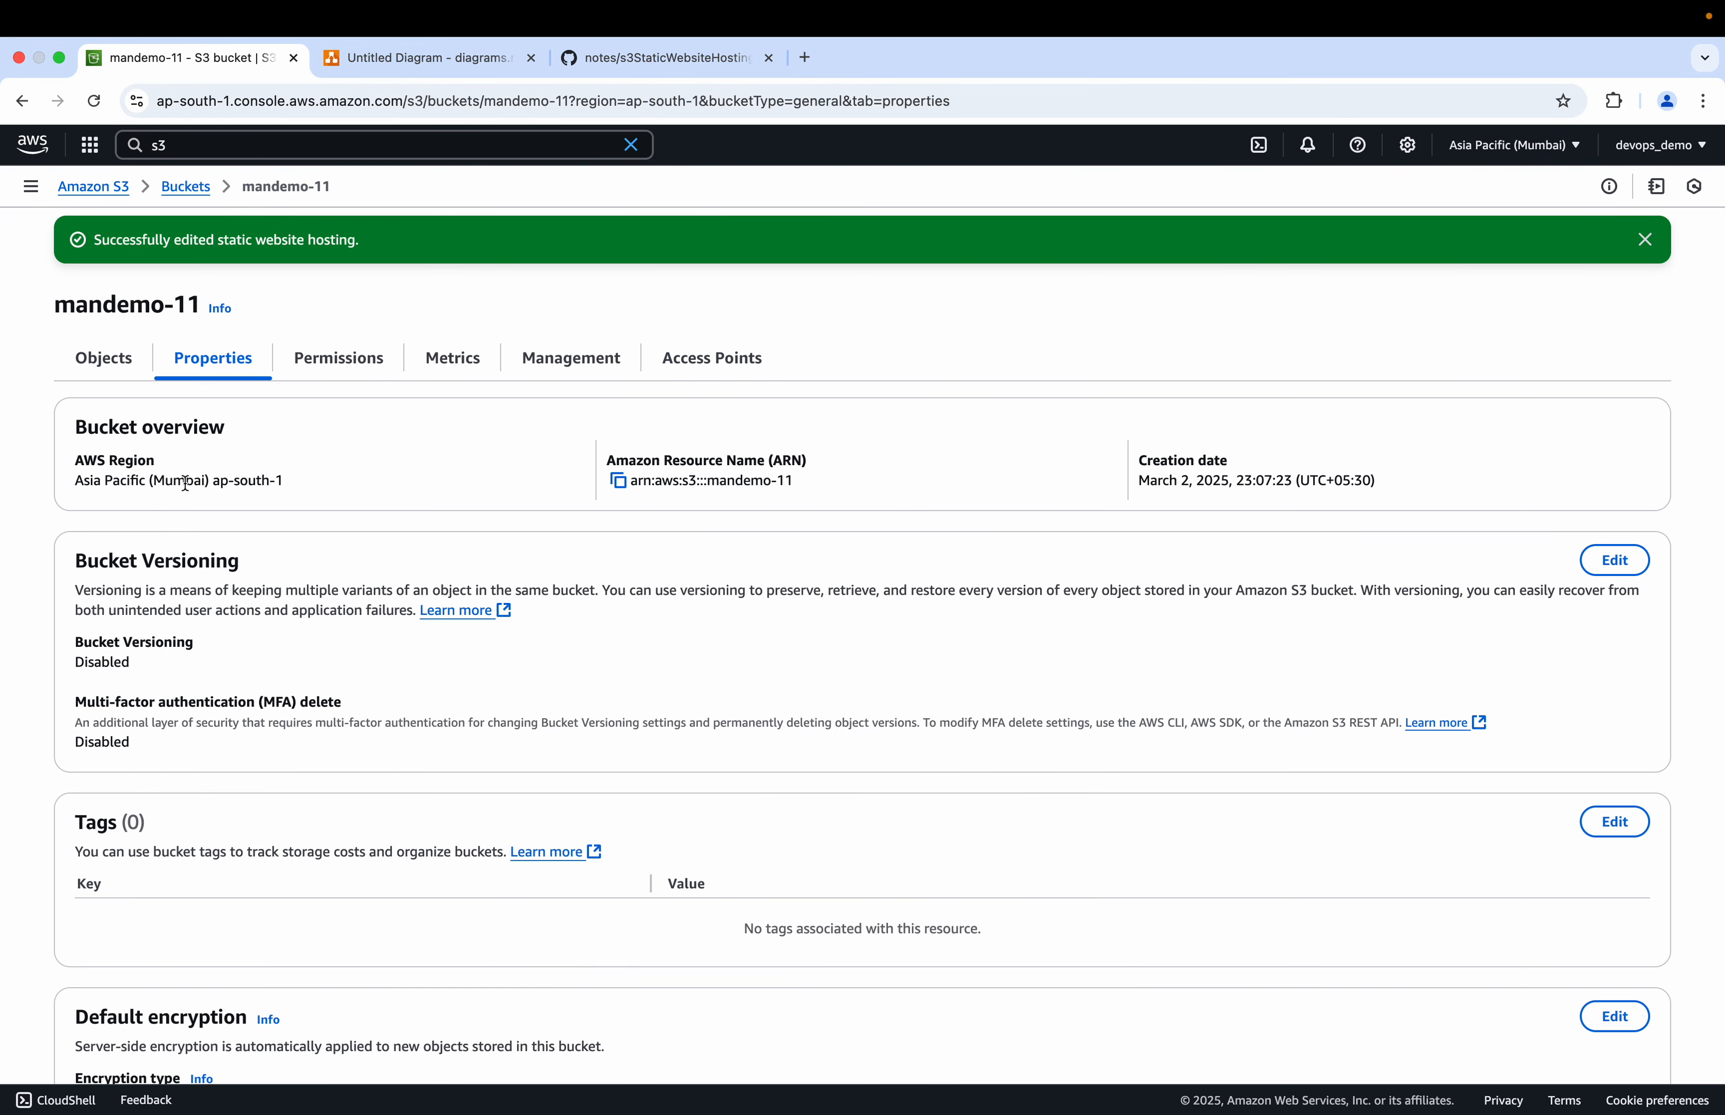
- Review the bucket's static website hosting endpoint and its list of objects
scroll(230, 507, down, 15)
scroll(230, 516, down, 9)
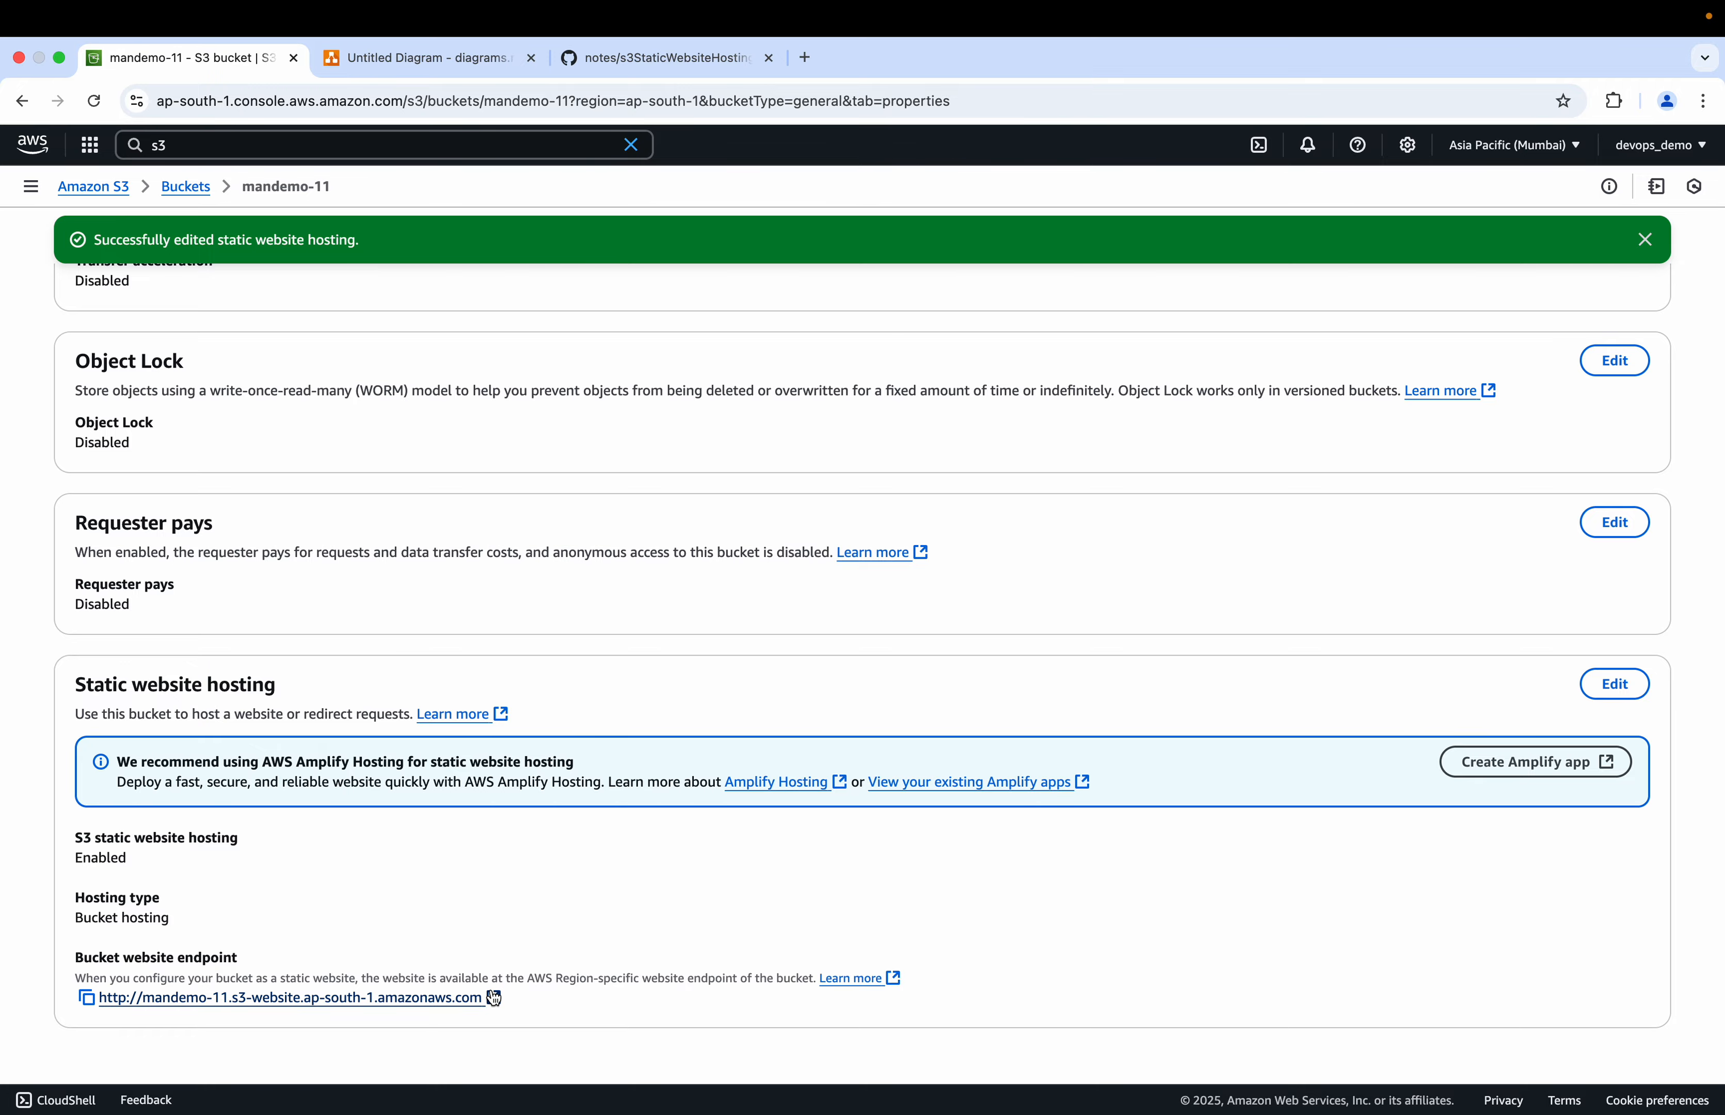
scroll(393, 547, up, 10)
scroll(392, 548, up, 10)
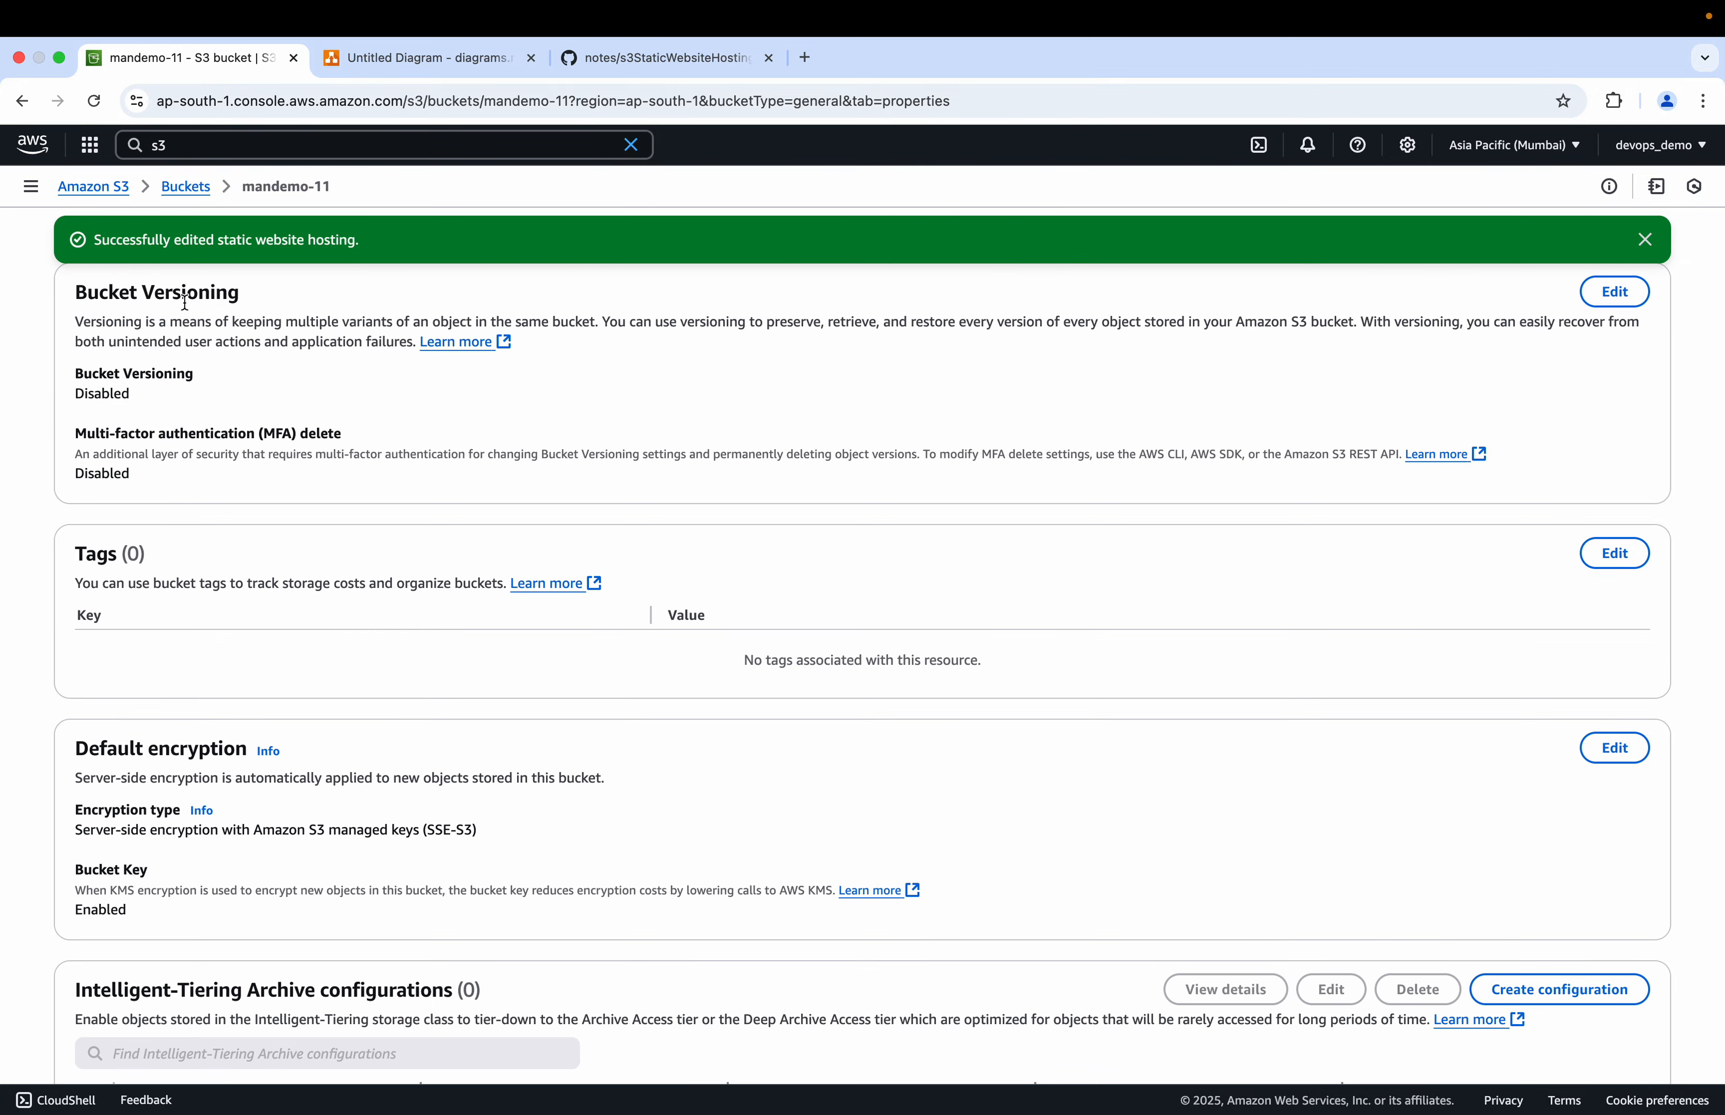
click(125, 370)
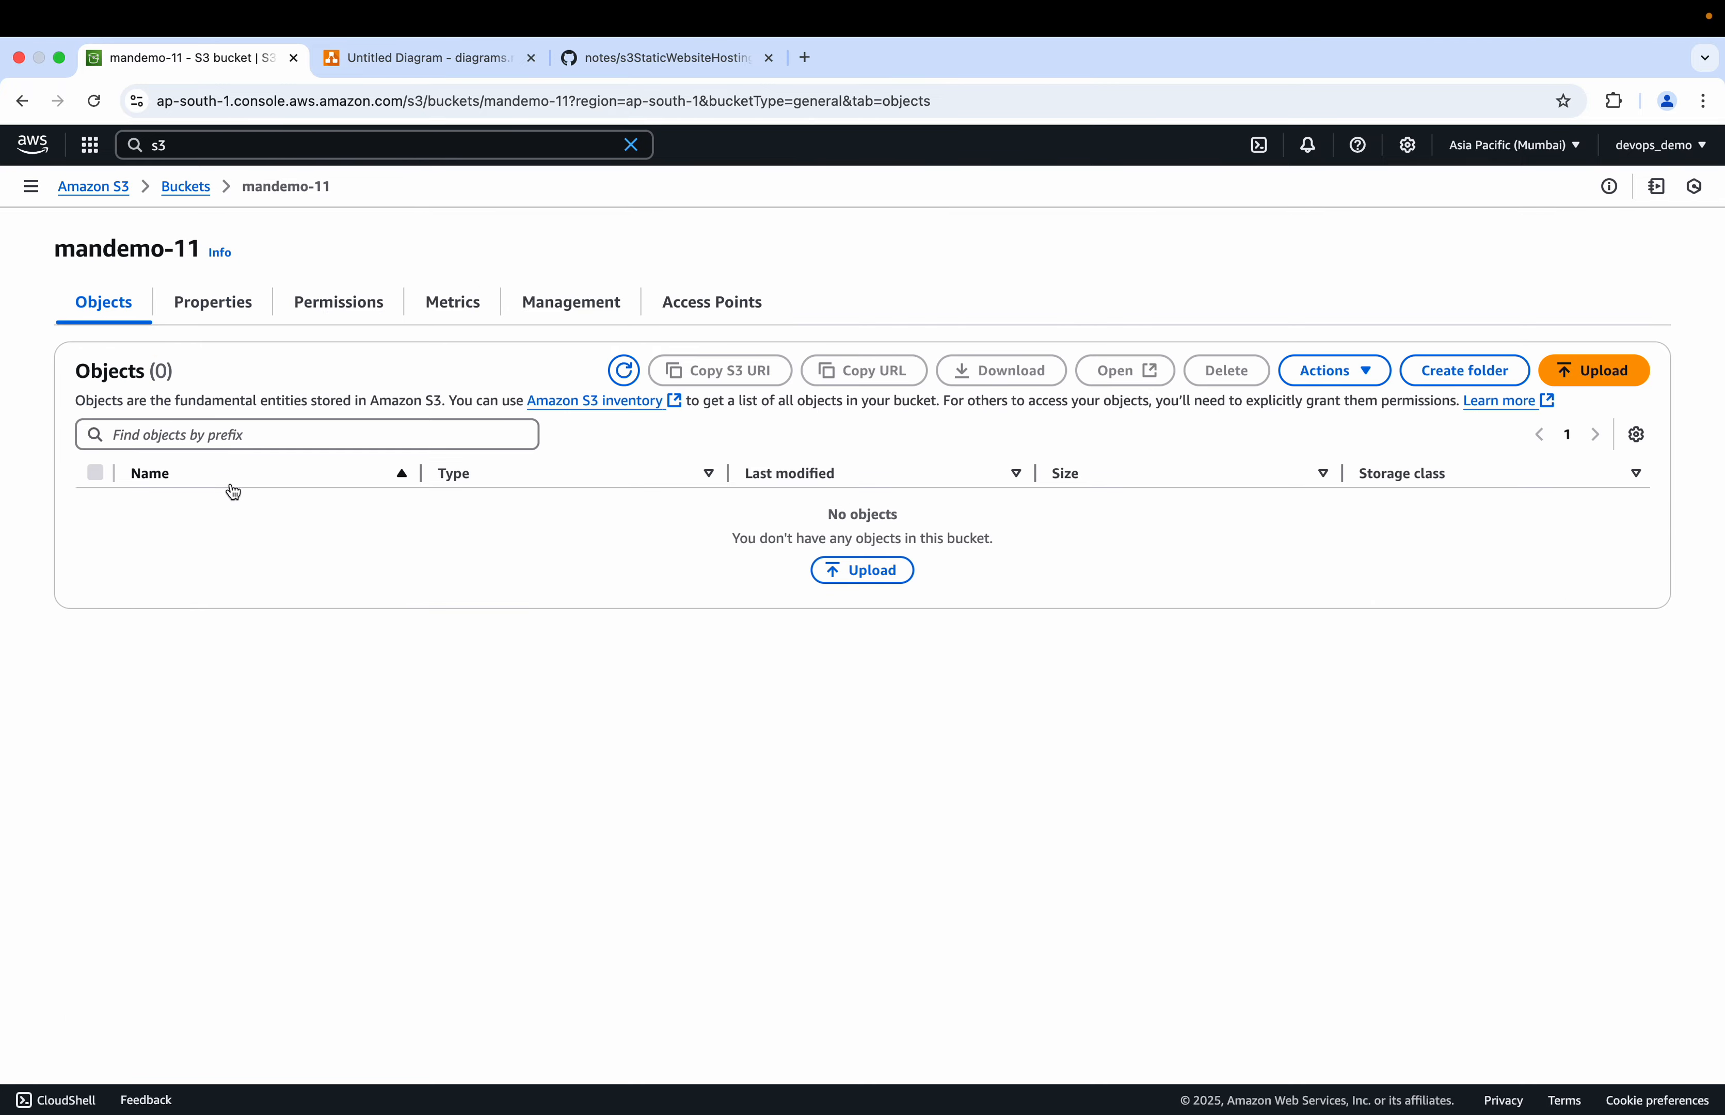
- Open the bucket website endpoint from the static website hosting properties
click(216, 303)
scroll(276, 652, down, 15)
scroll(287, 753, down, 5)
click(497, 999)
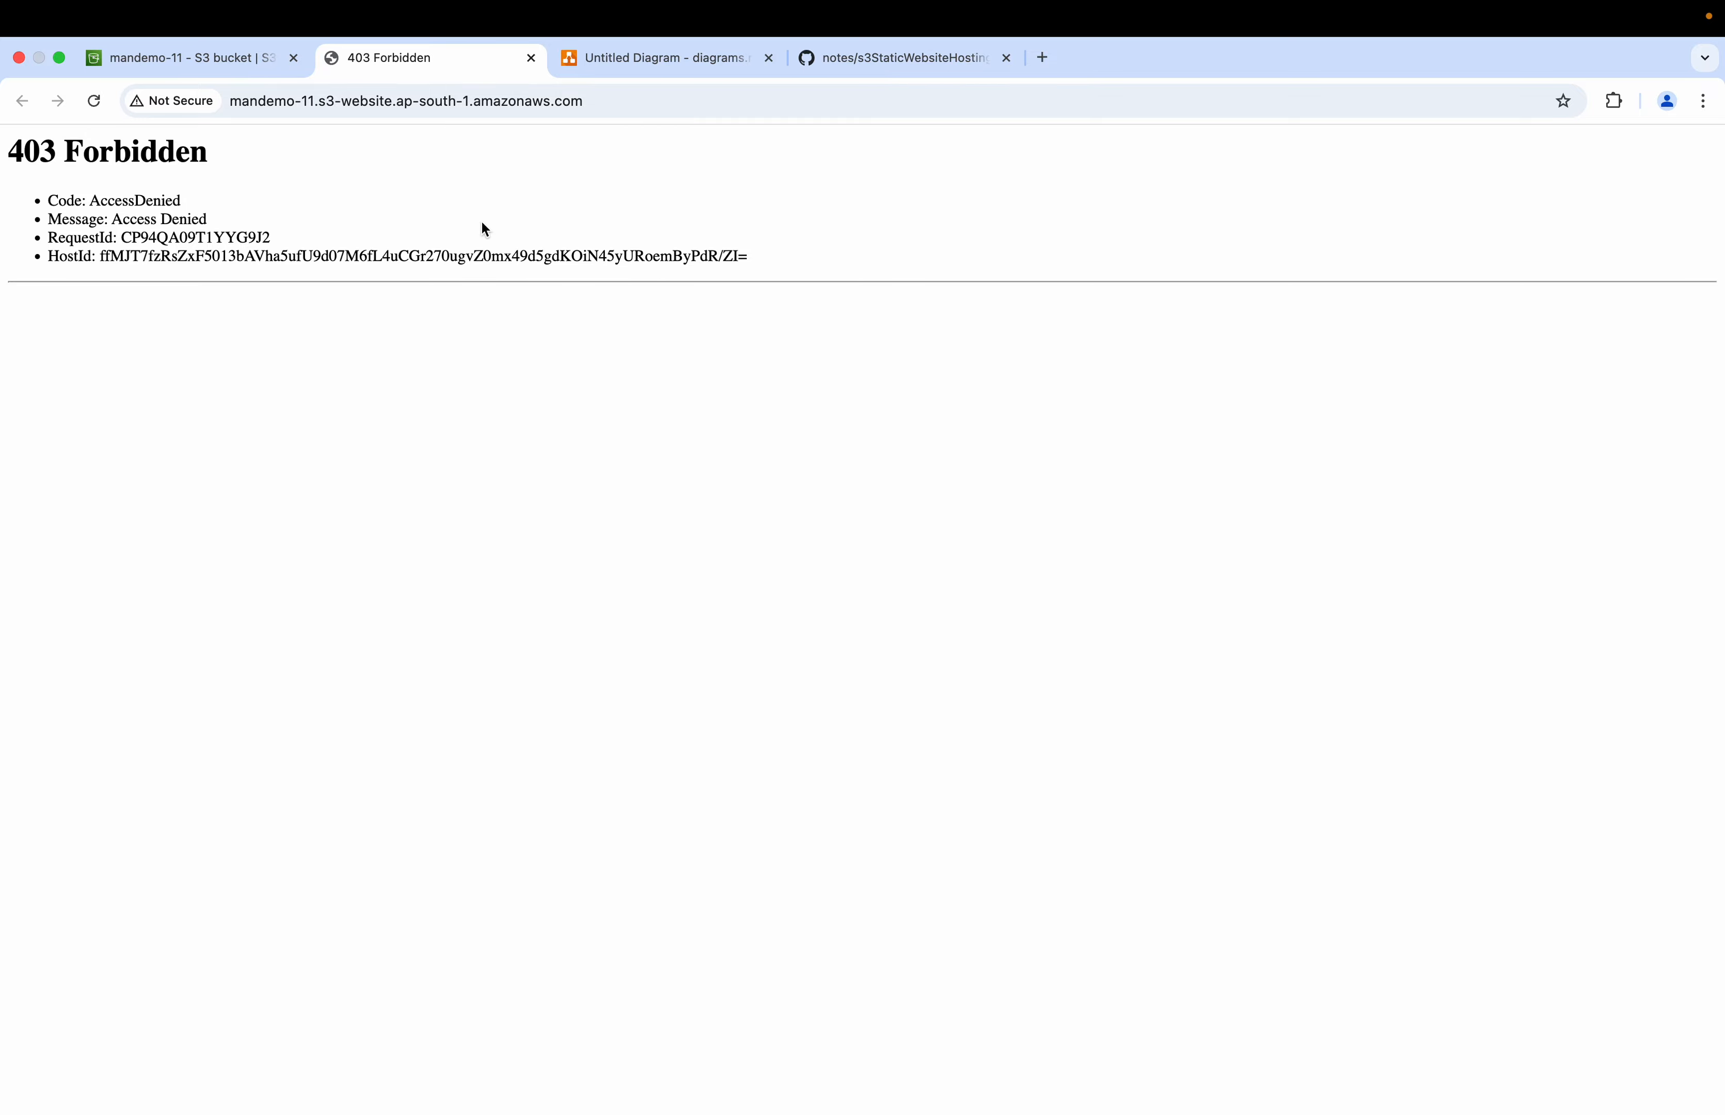
- Compare the message on the website endpoint page with the bucket's permissions and object list
click(187, 53)
scroll(280, 481, up, 15)
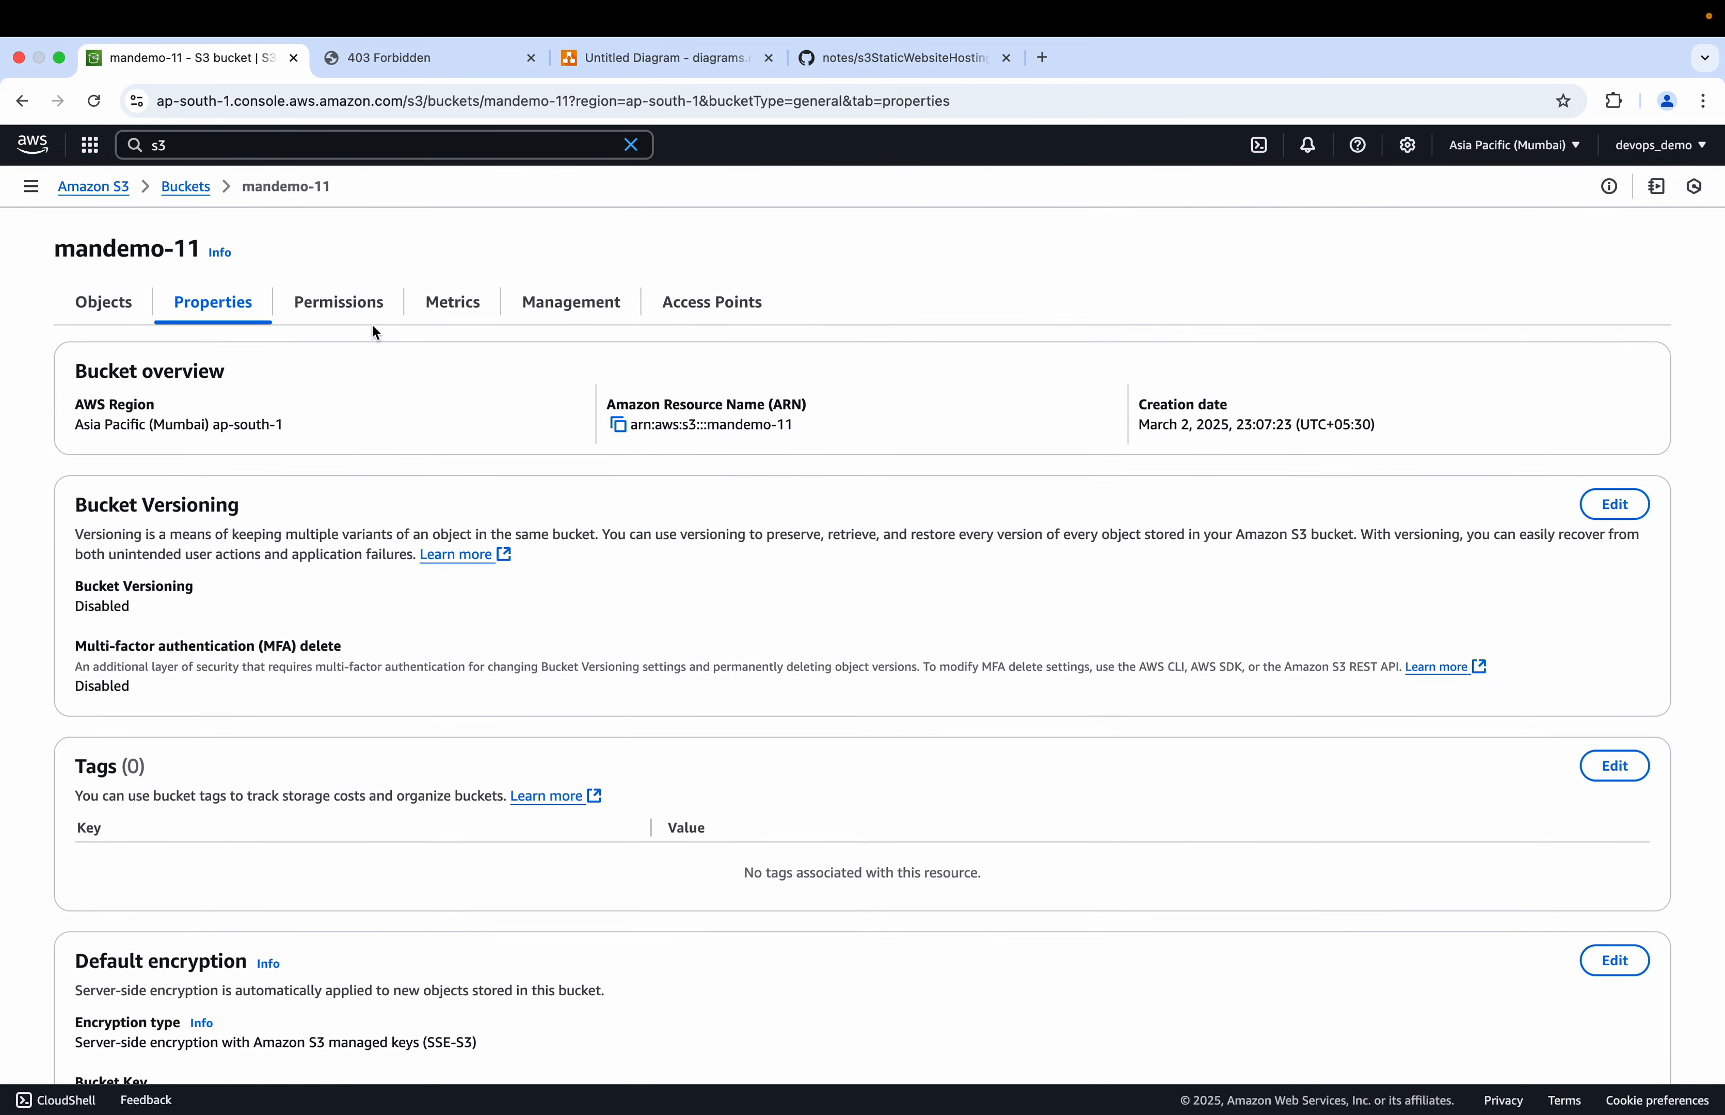
click(352, 305)
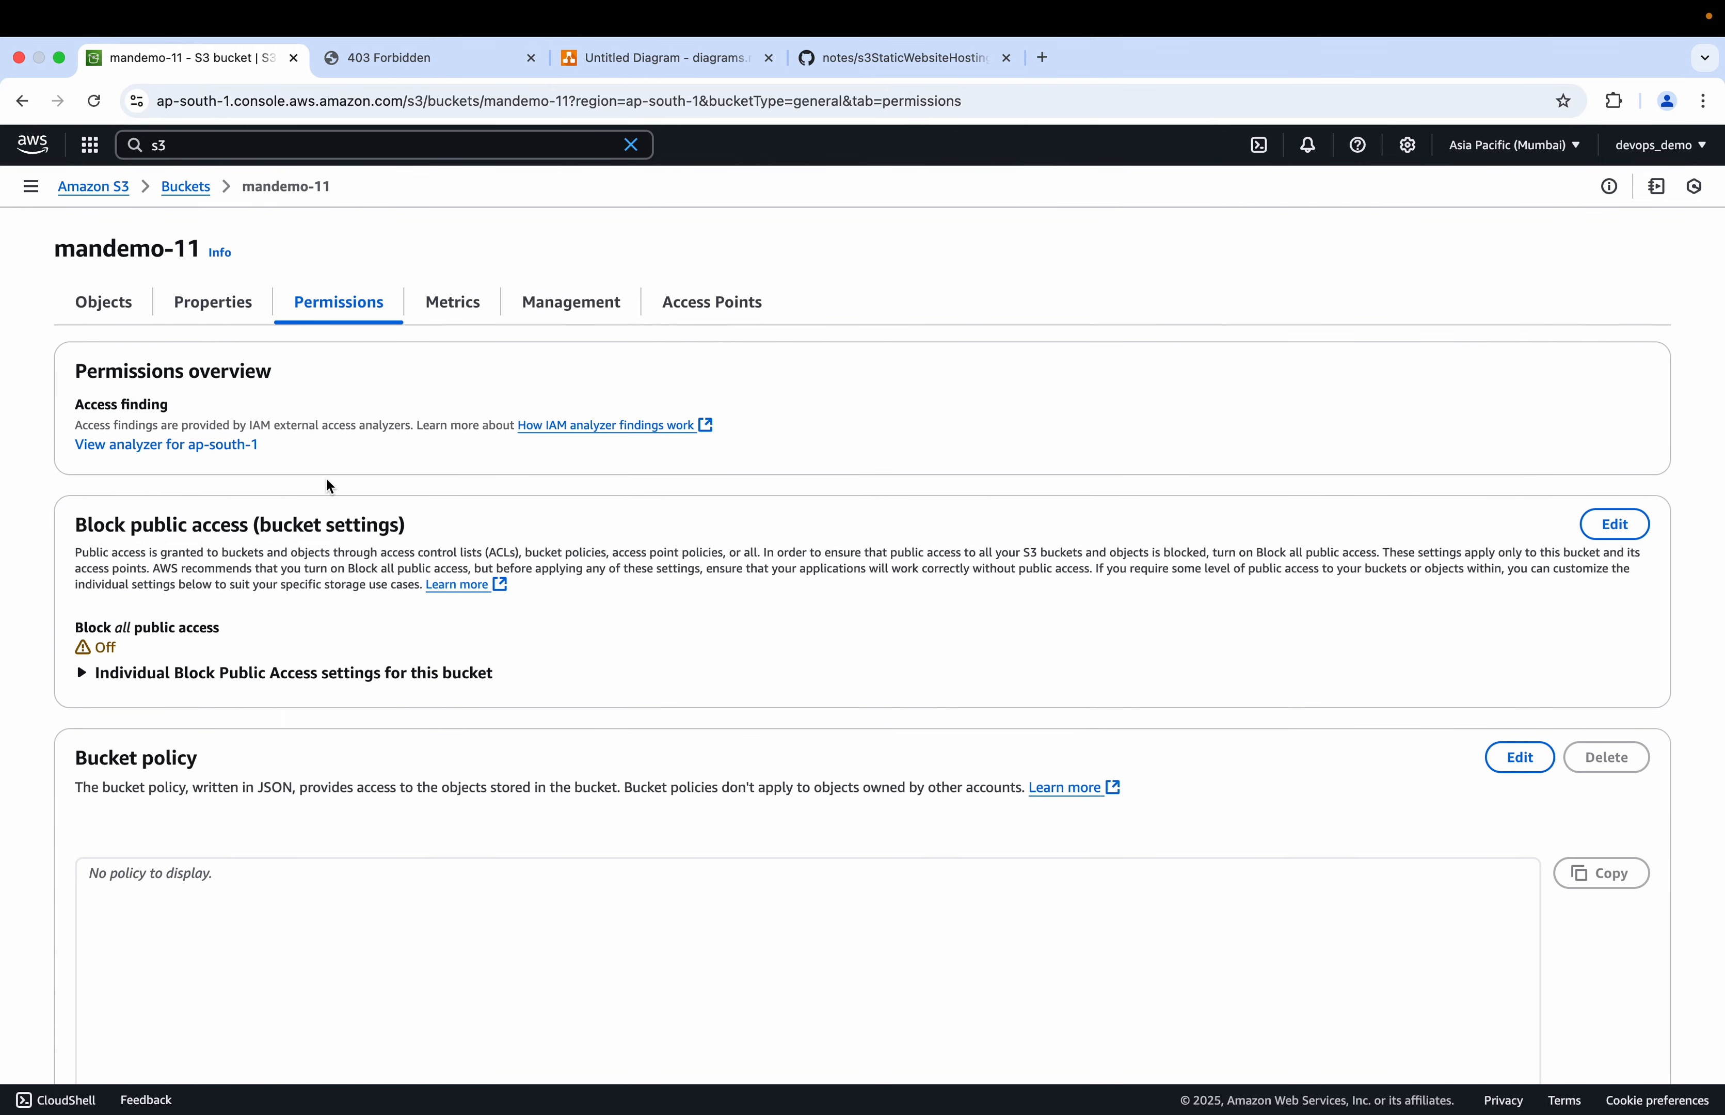
click(424, 56)
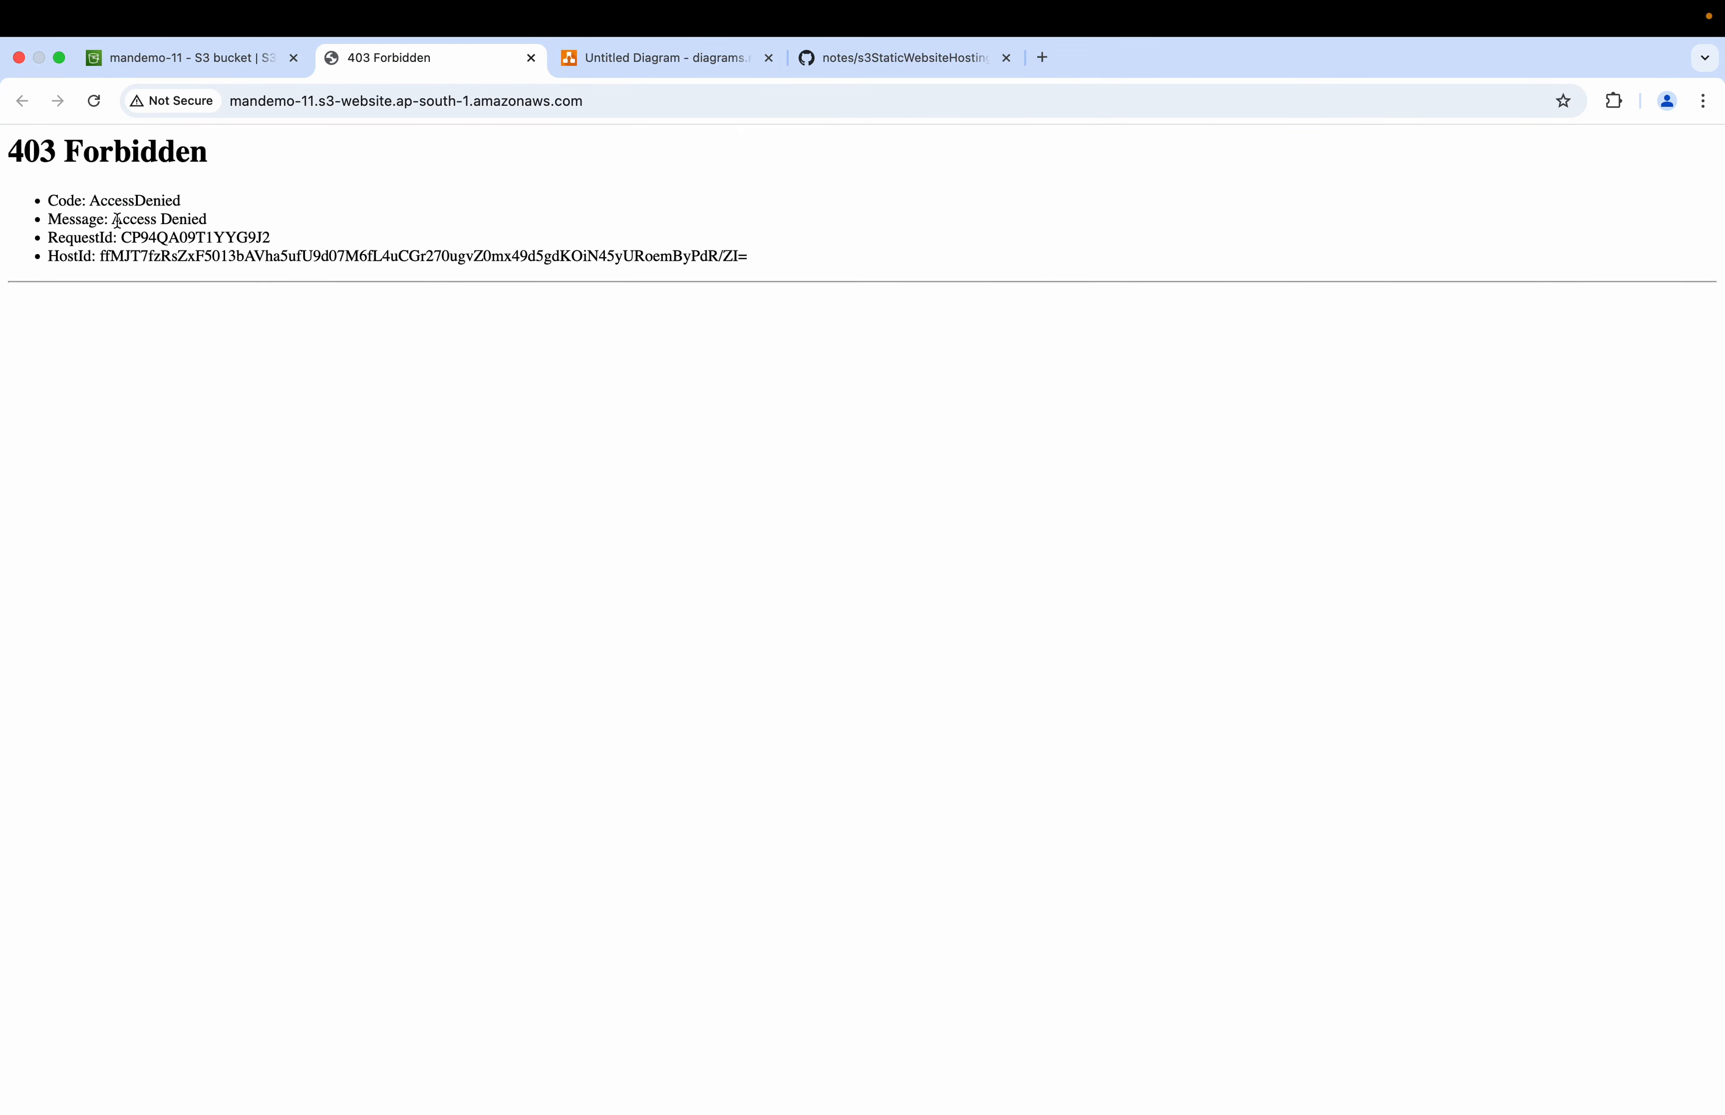
drag(113, 219, 210, 220)
click(228, 59)
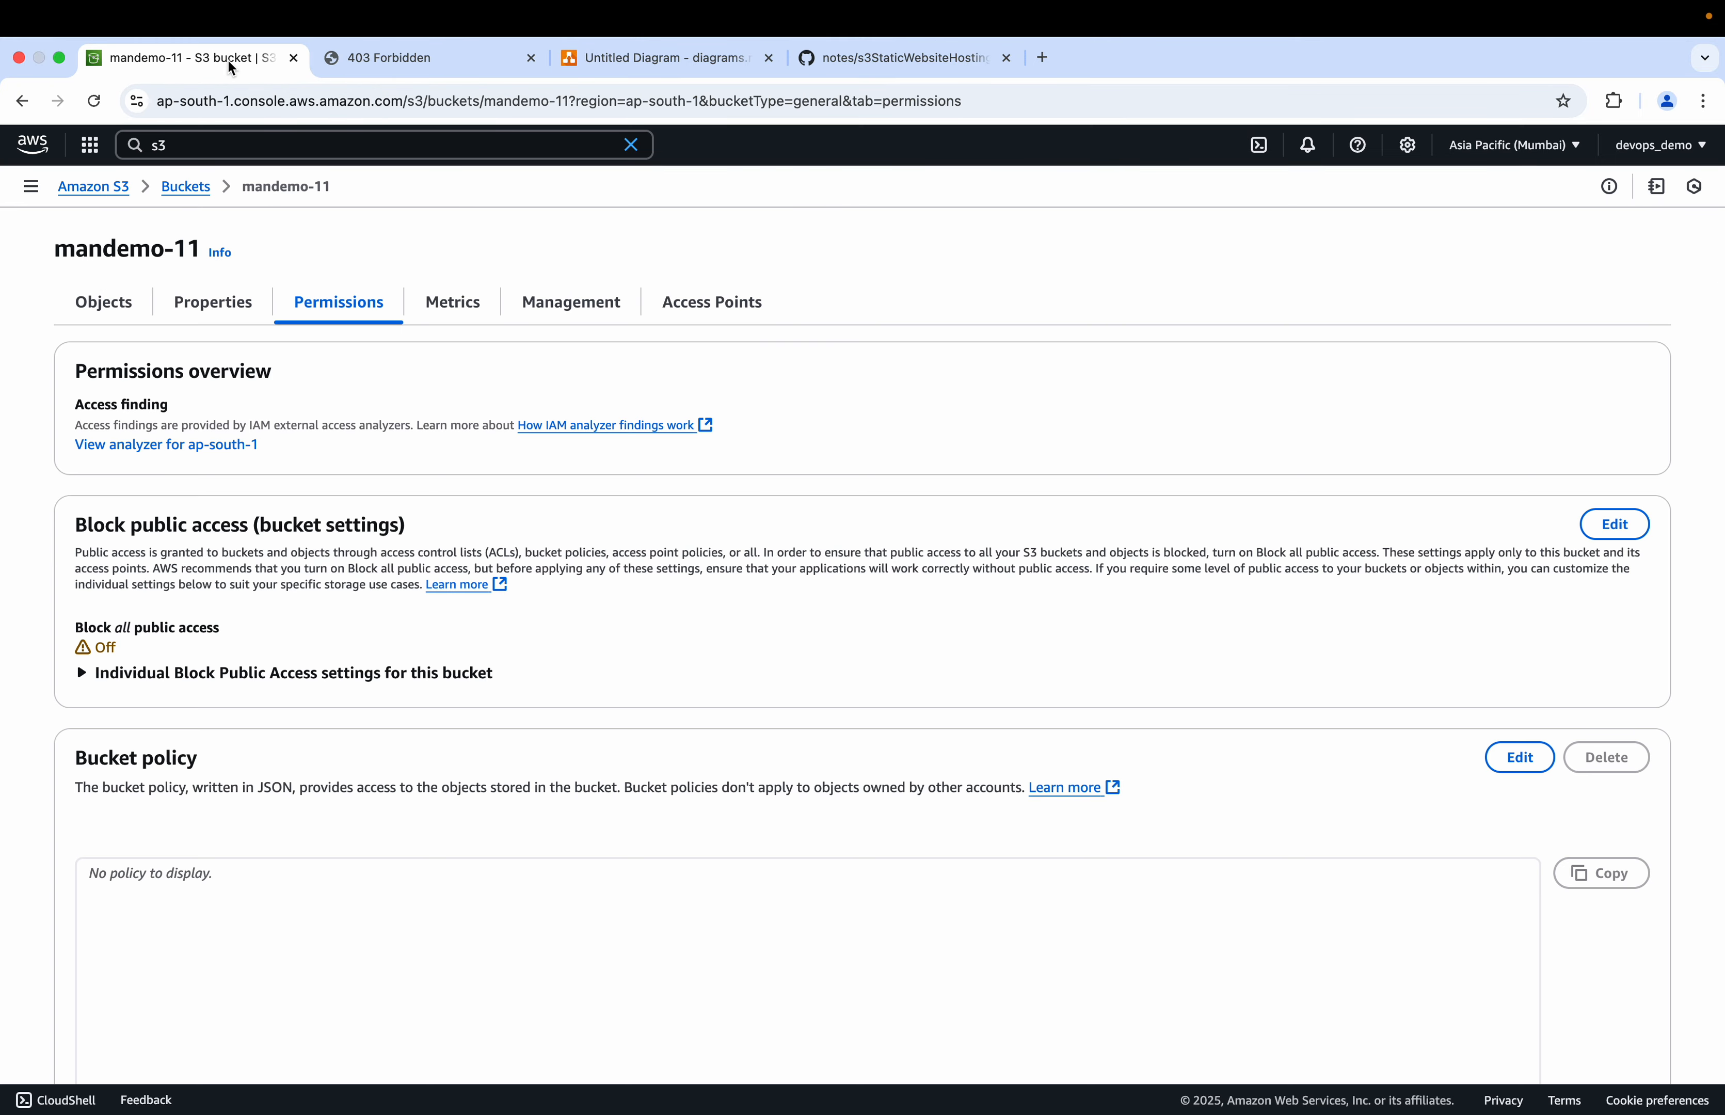
click(113, 309)
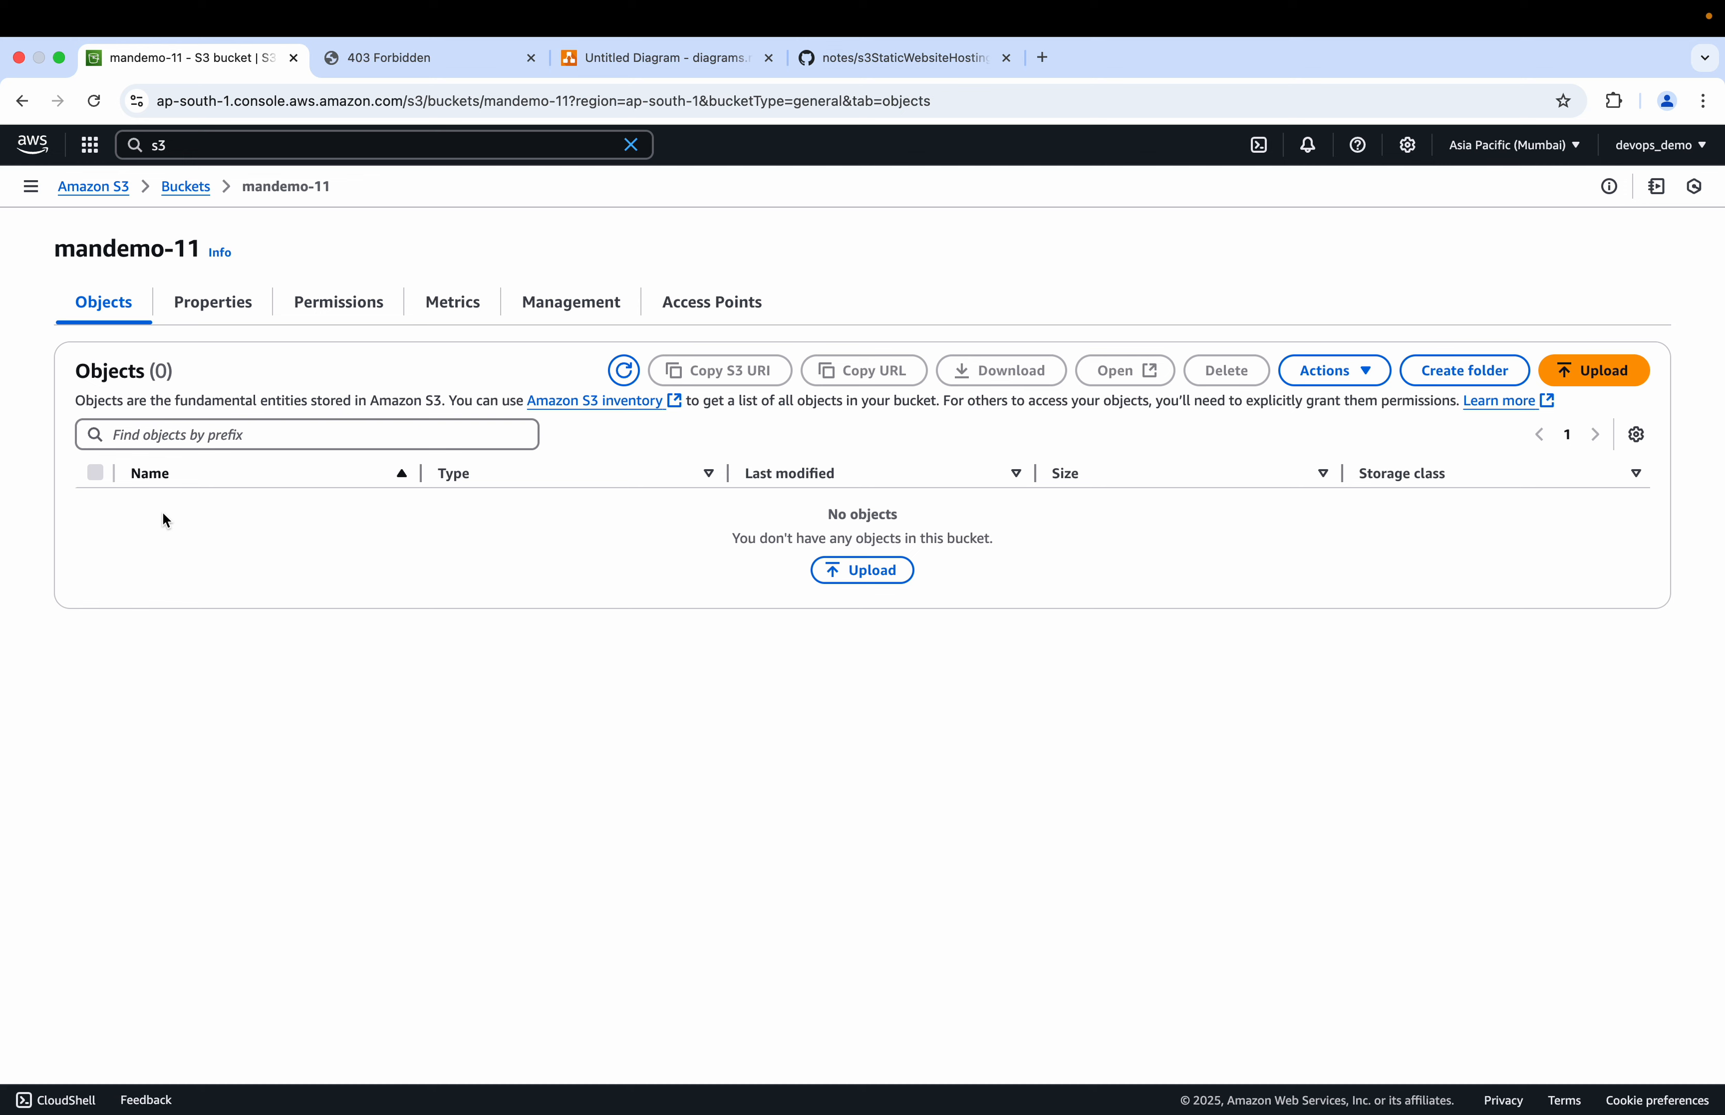
click(400, 61)
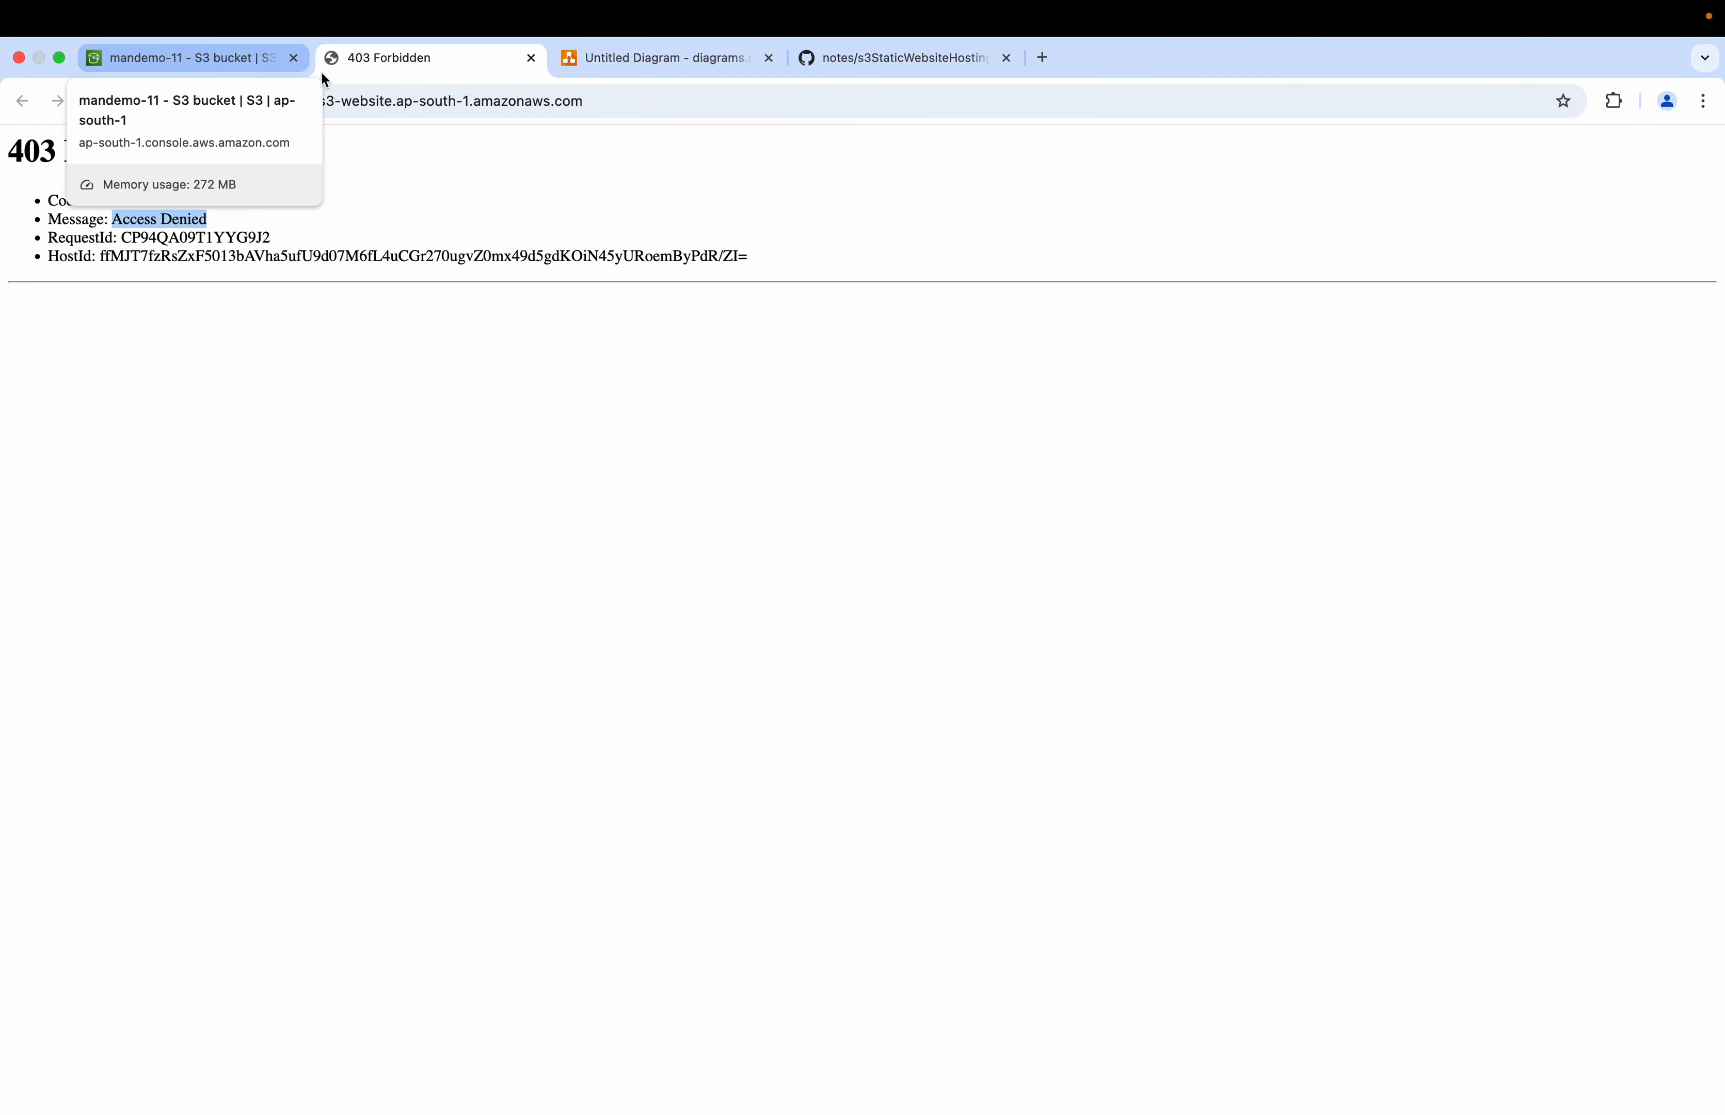
- Find the bucket policy JSON for static website hosting in the s3StaticWebsiteHosting notes on GitHub
click(898, 65)
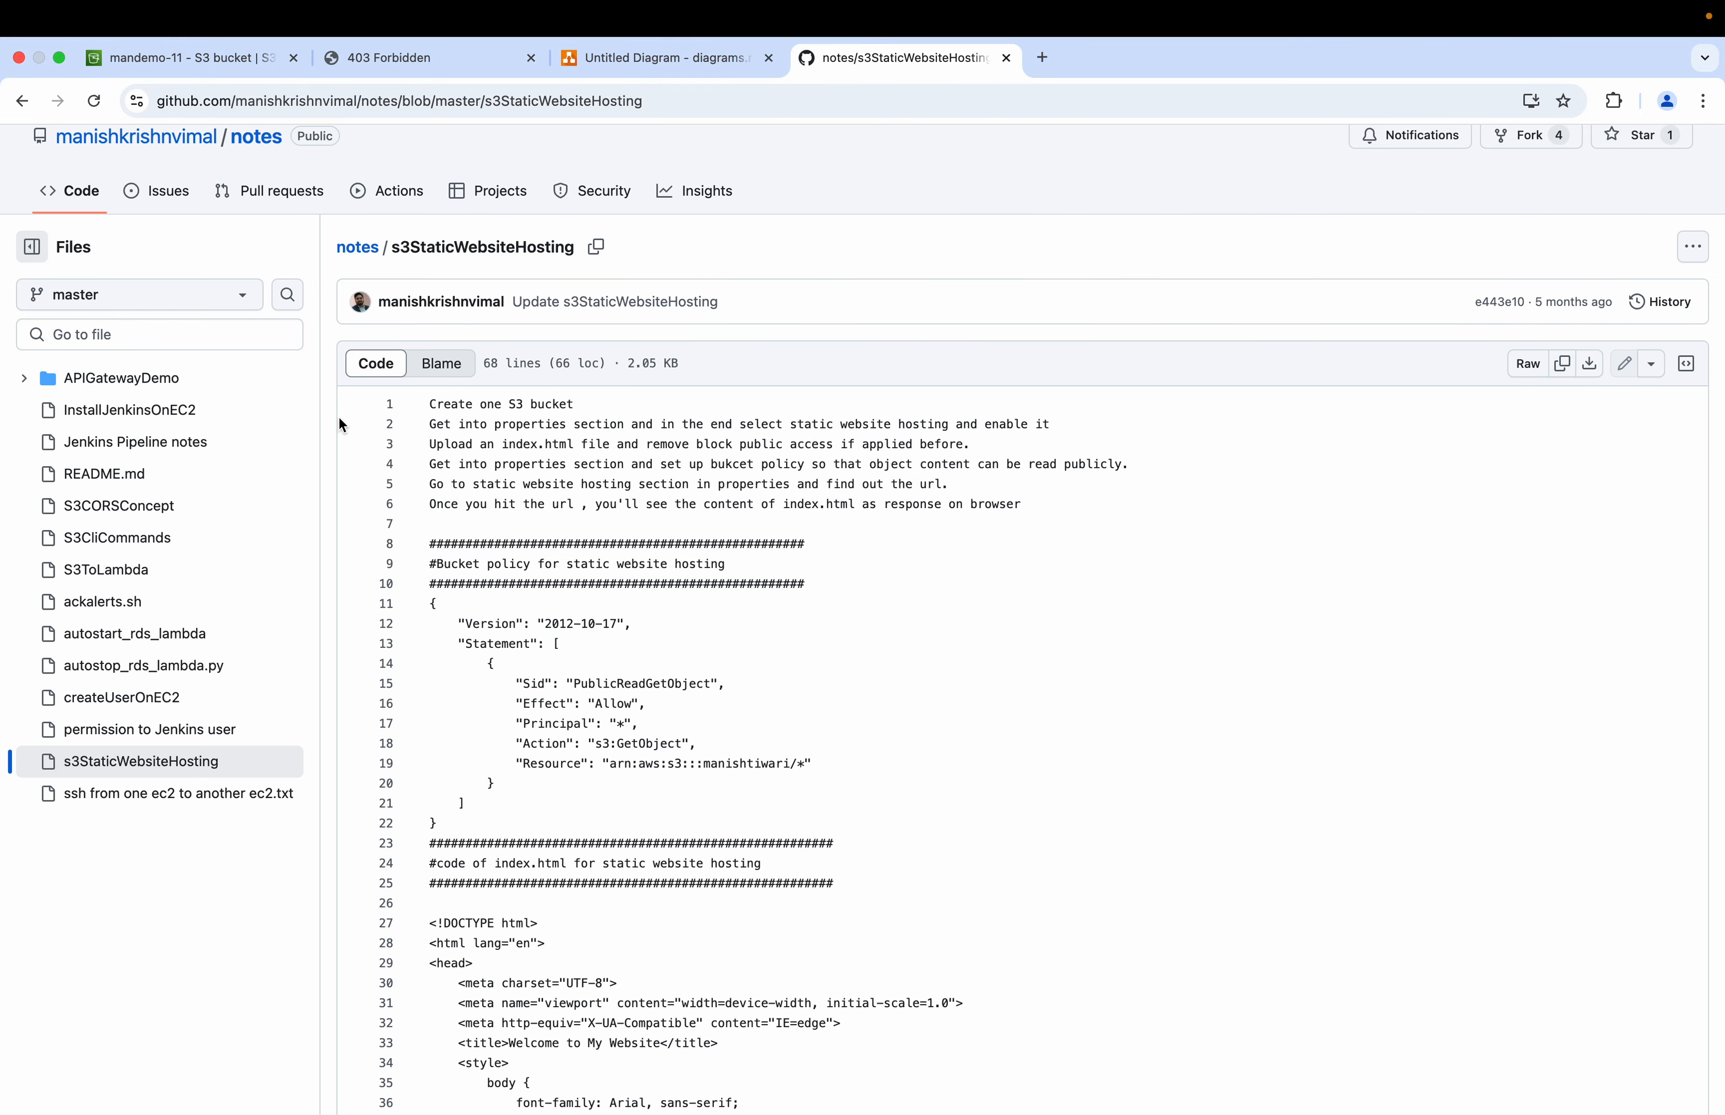
scroll(562, 540, up, 3)
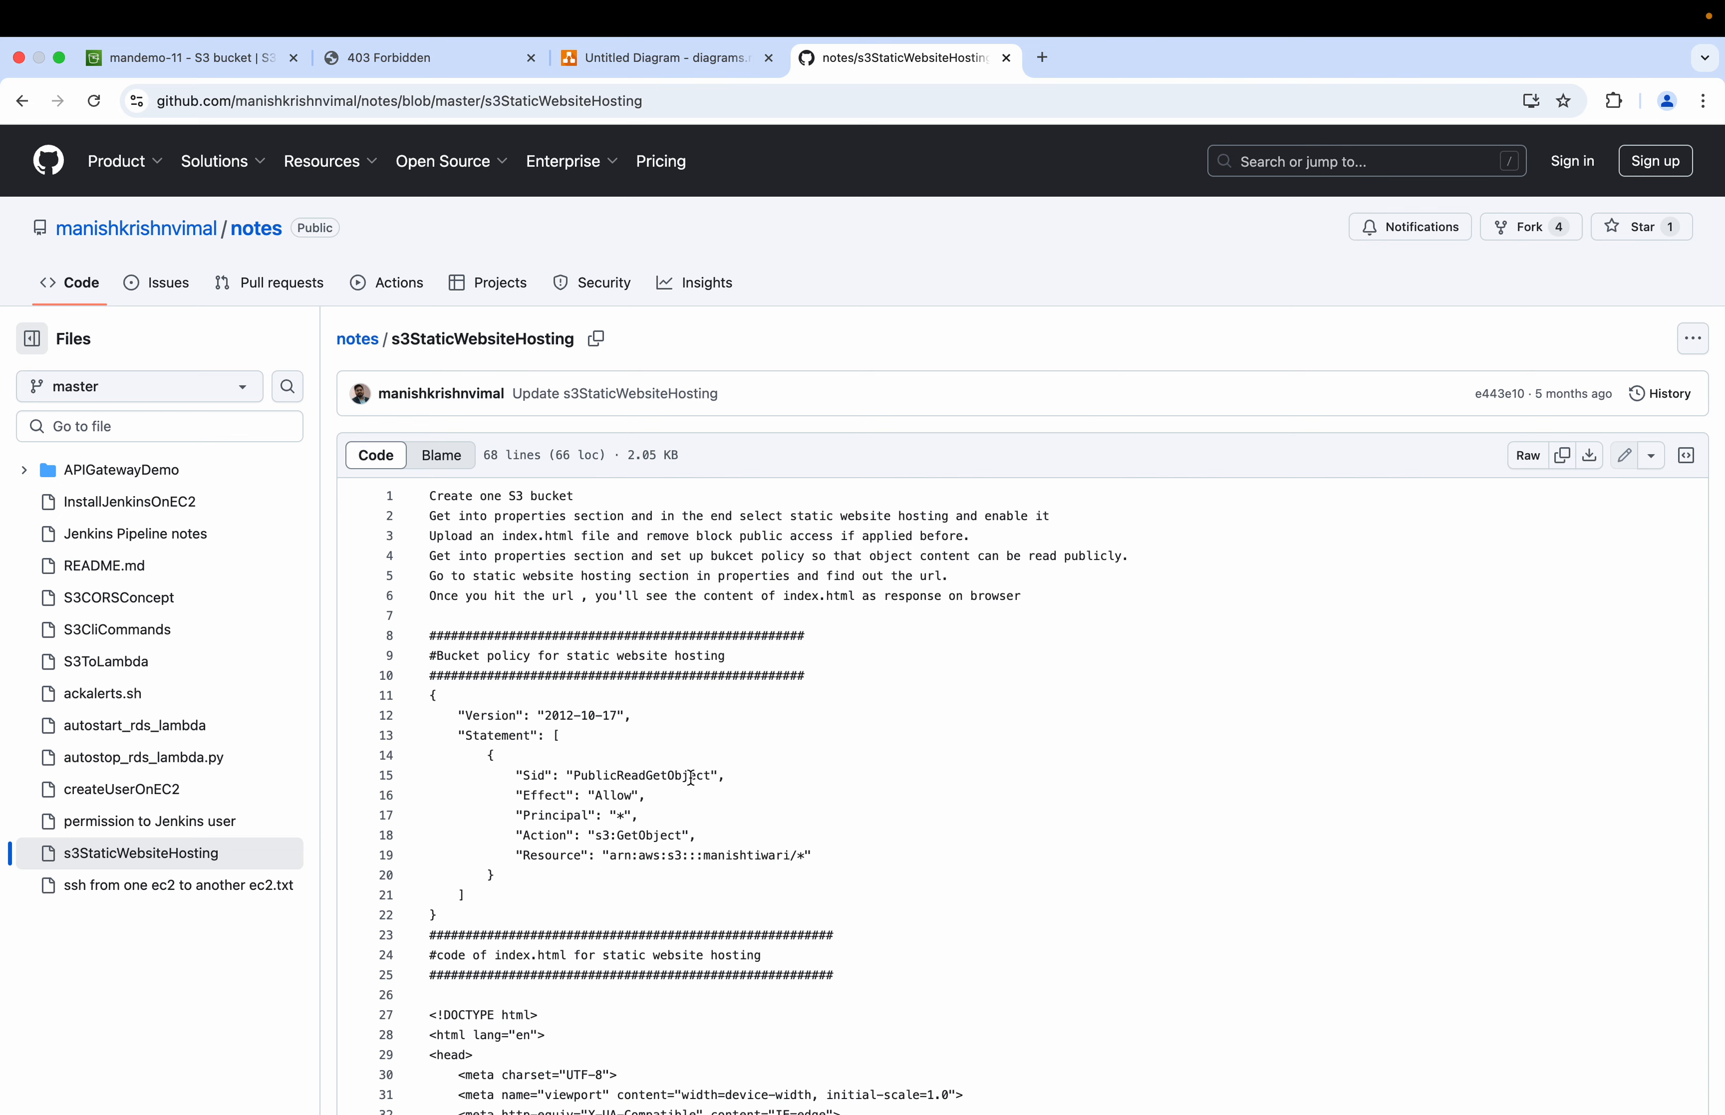
scroll(746, 915, down, 3)
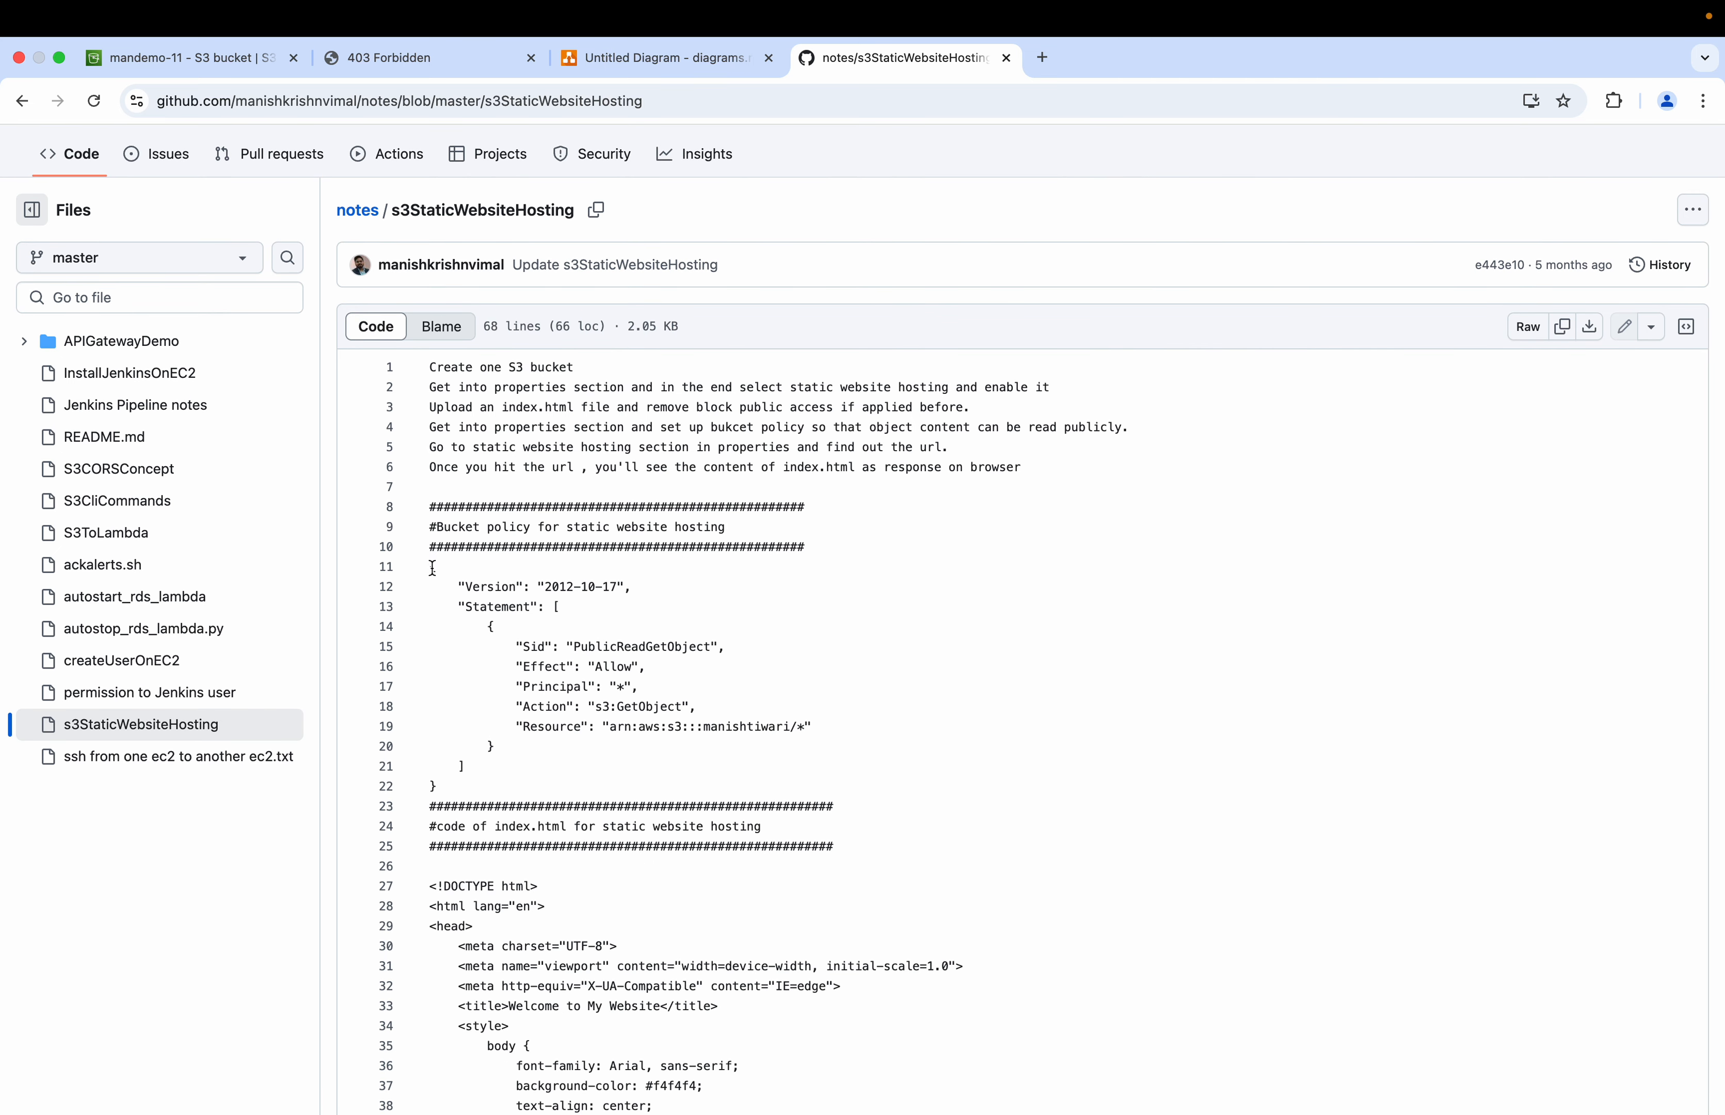
drag(430, 566, 448, 792)
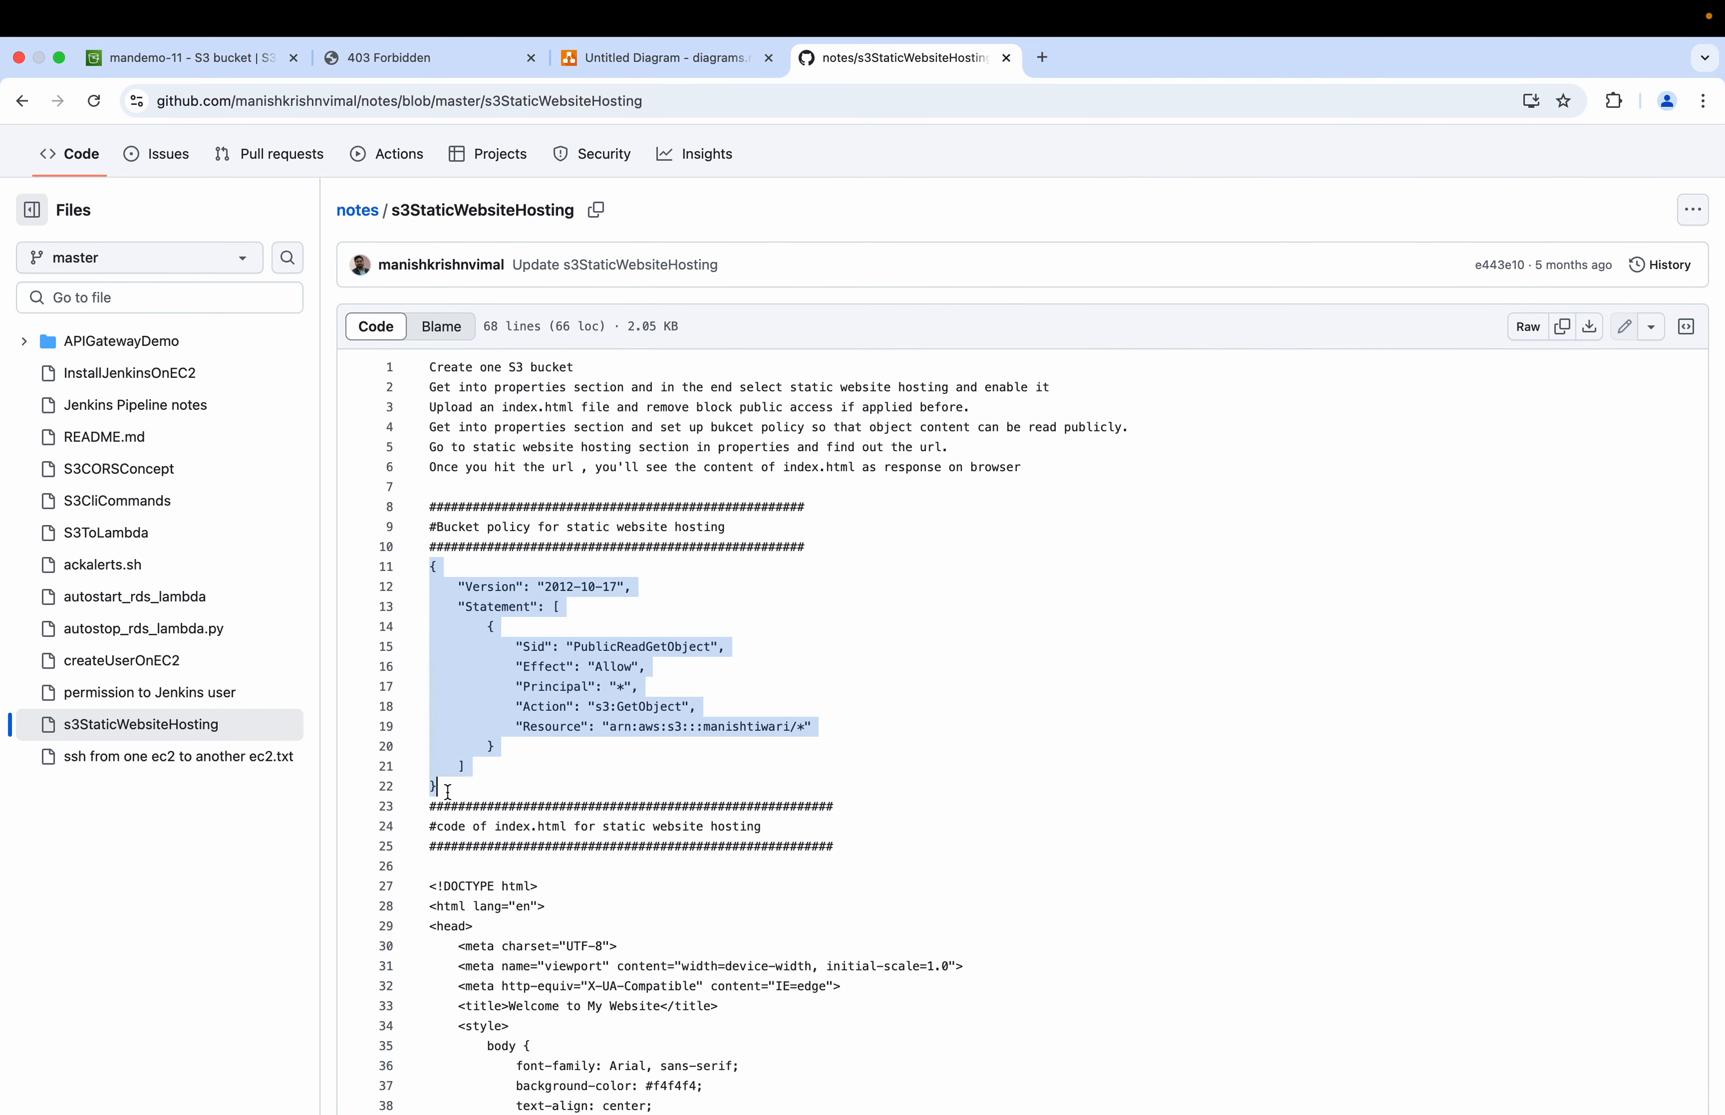
- Return to the S3 console and open the bucket policy of mandemo-11 for editing
click(217, 61)
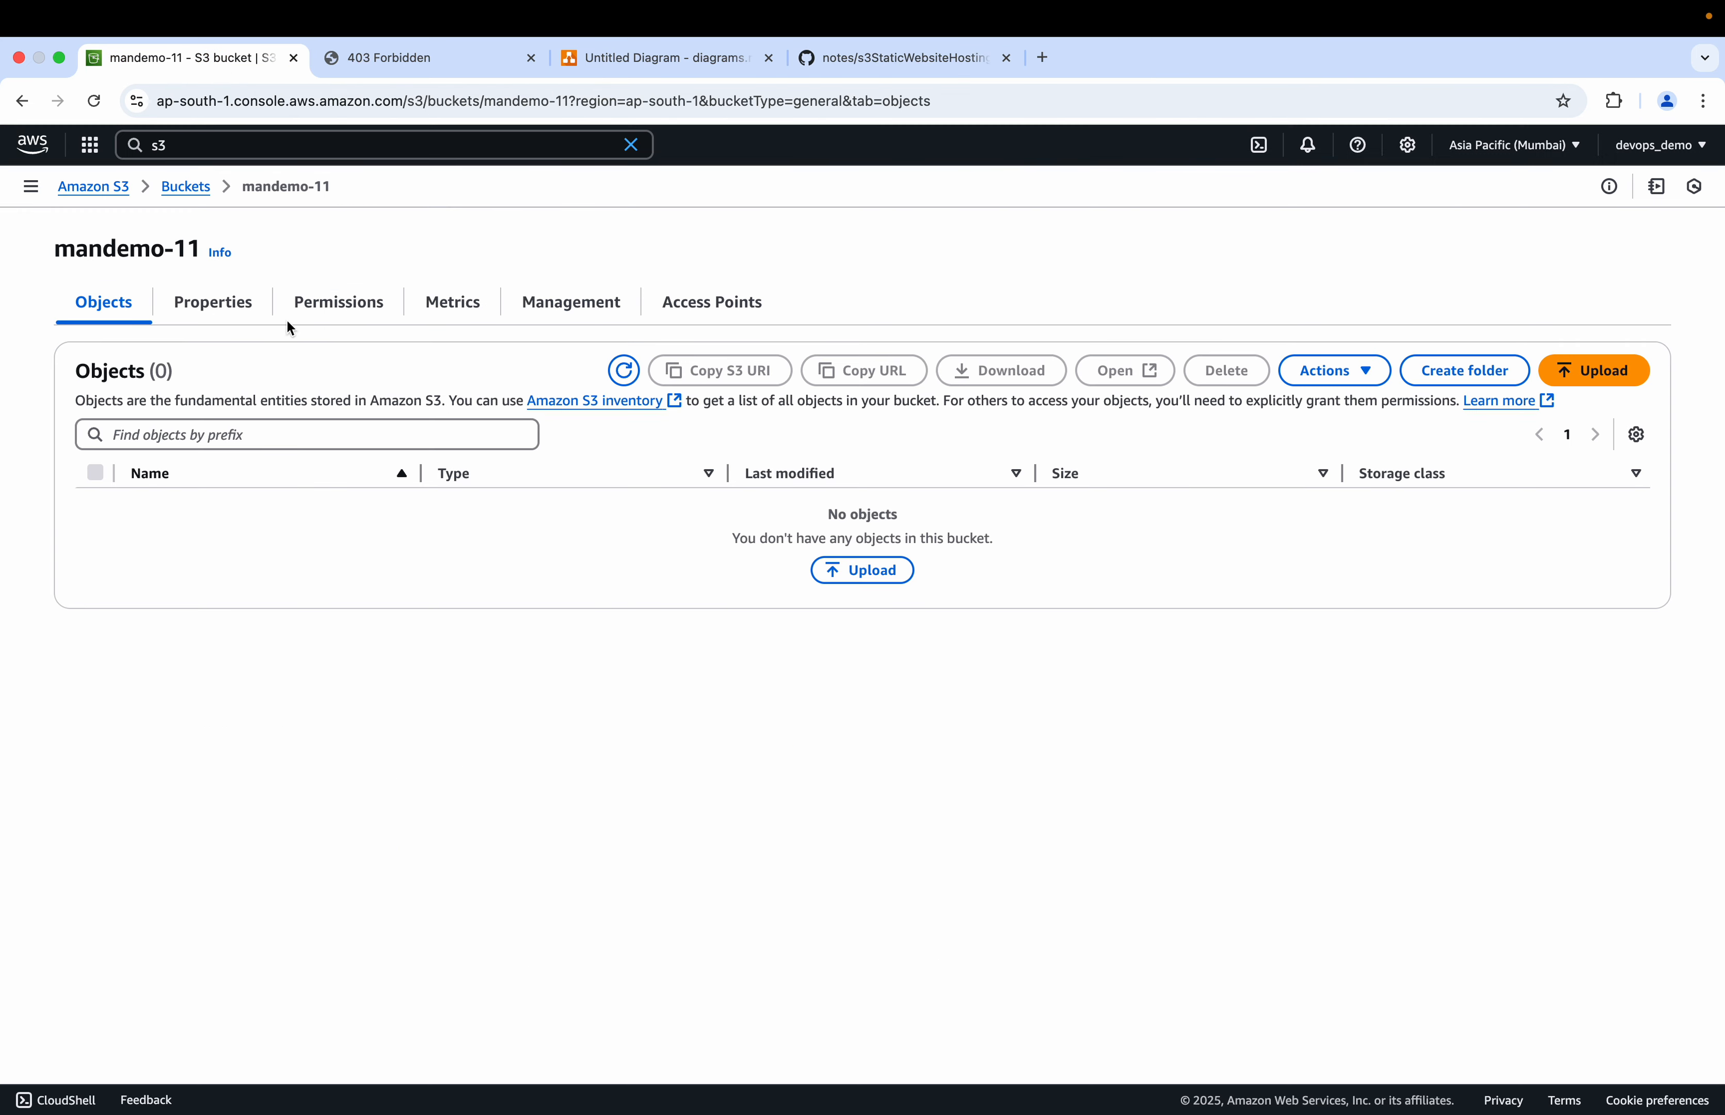
click(339, 301)
scroll(223, 907, down, 3)
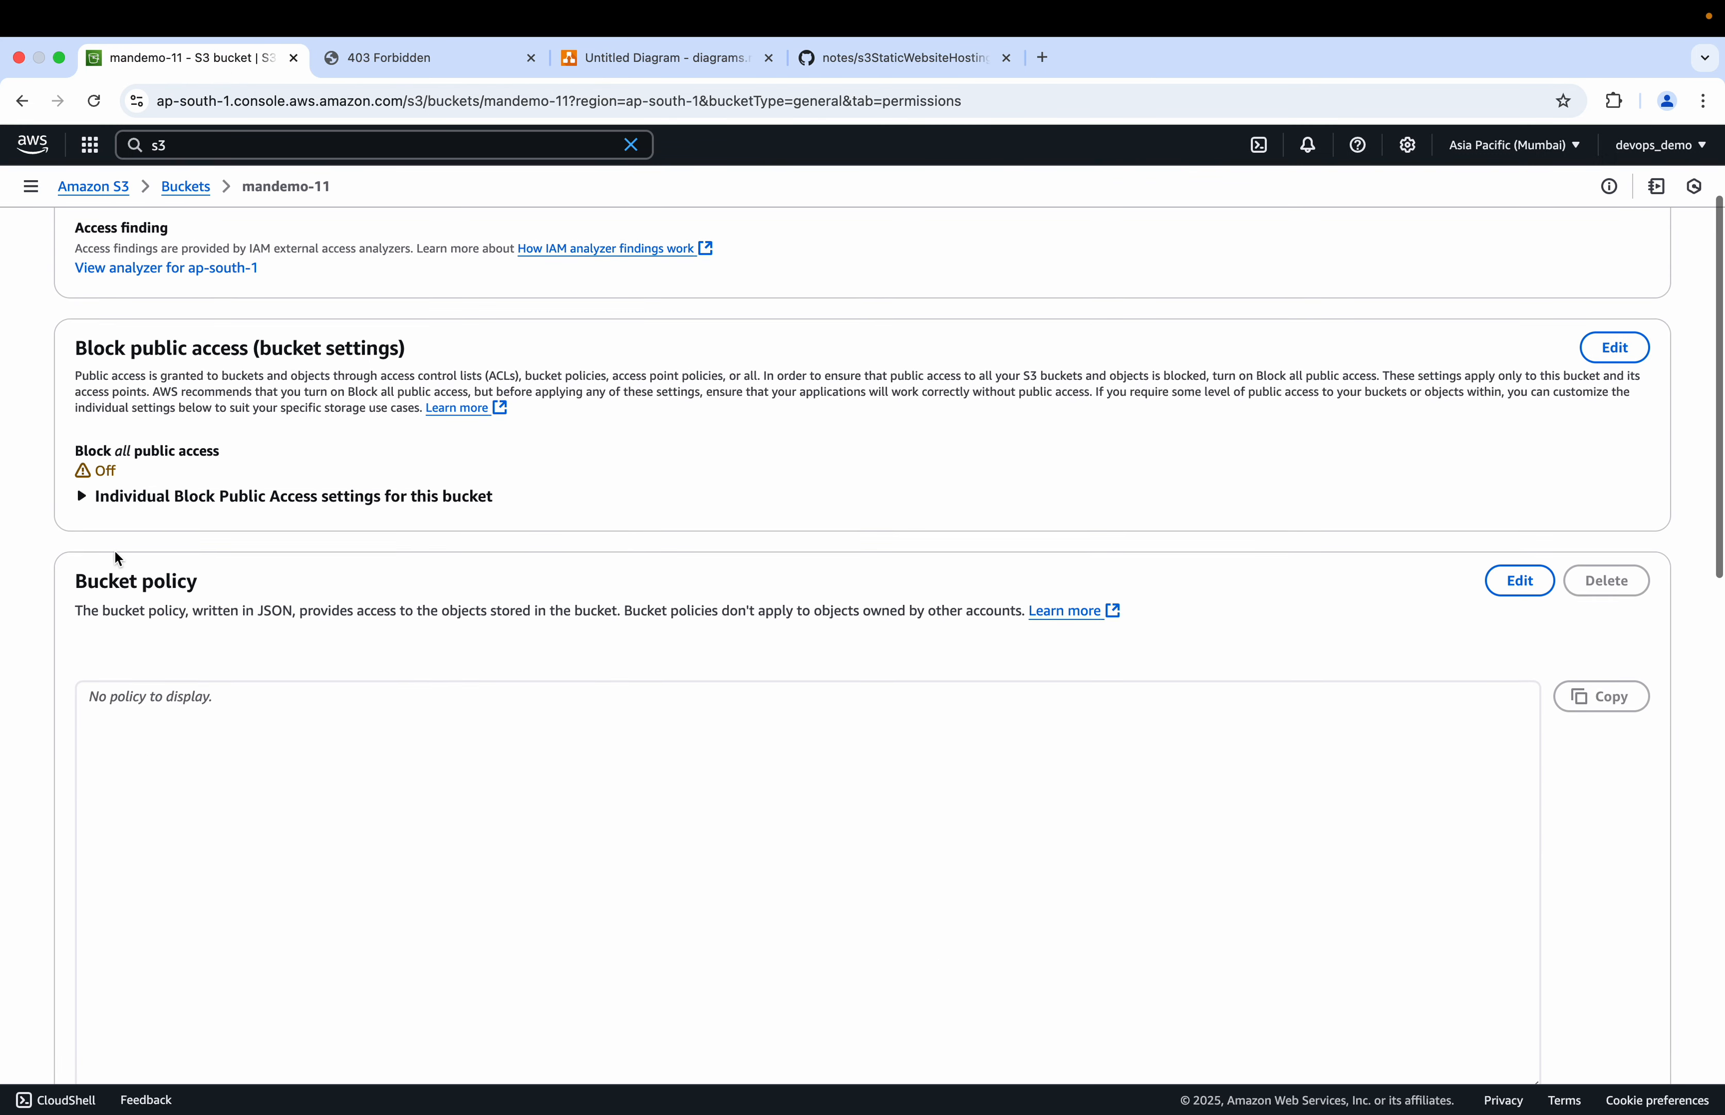
click(1521, 581)
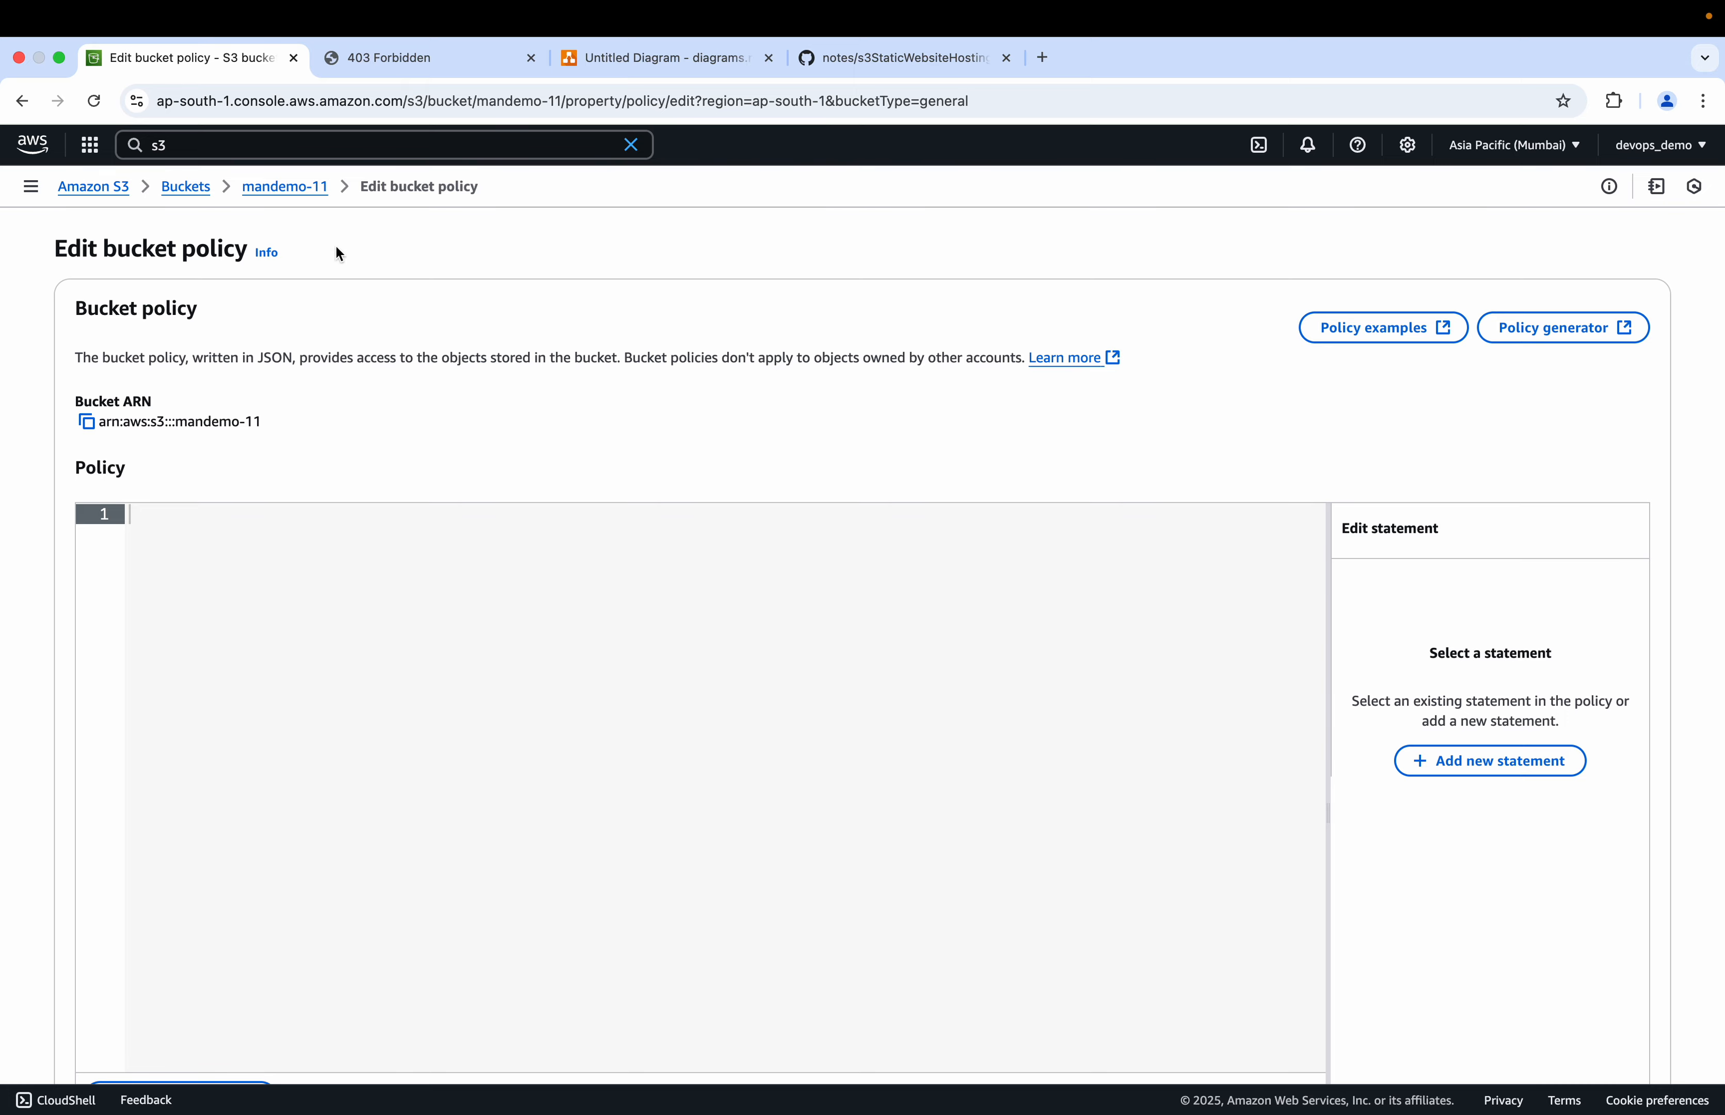
- Copy the PublicReadGetObject policy JSON from the GitHub notes and paste it into the bucket's policy editor
click(818, 64)
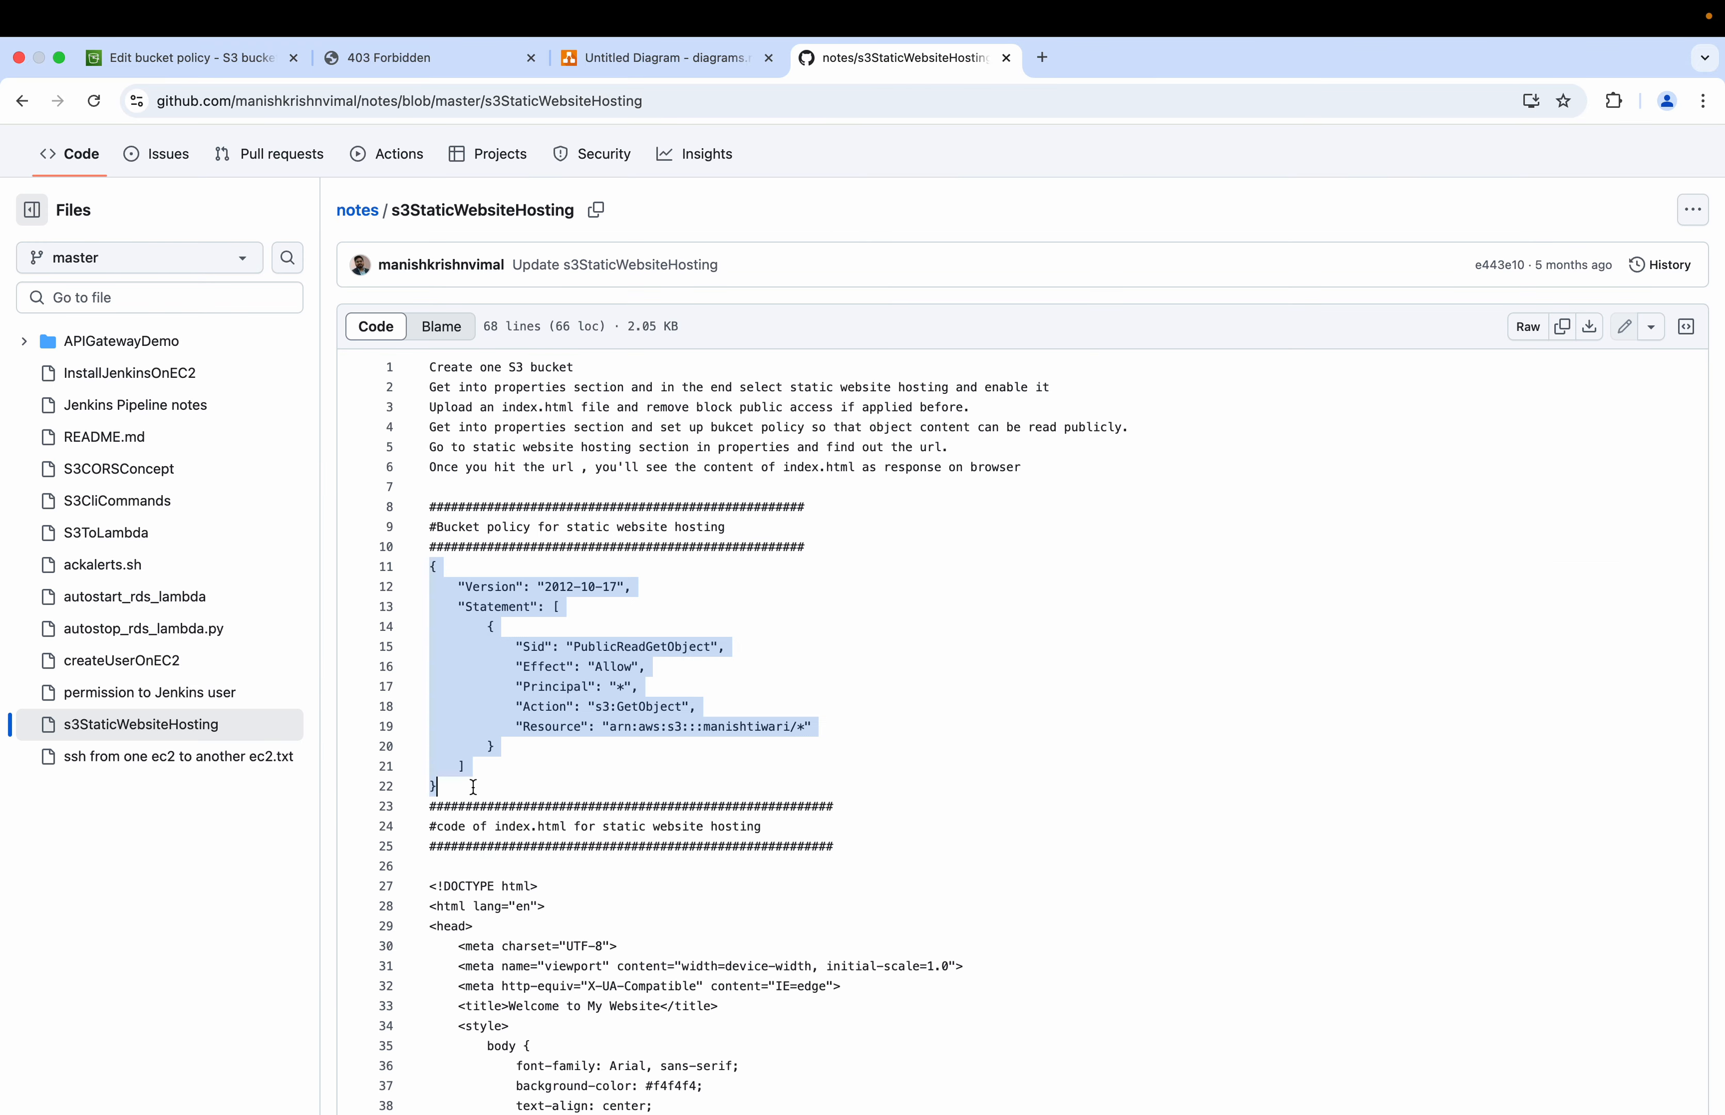
click(473, 787)
drag(439, 788, 433, 581)
key(super+c)
click(206, 59)
click(227, 589)
key(super+v)
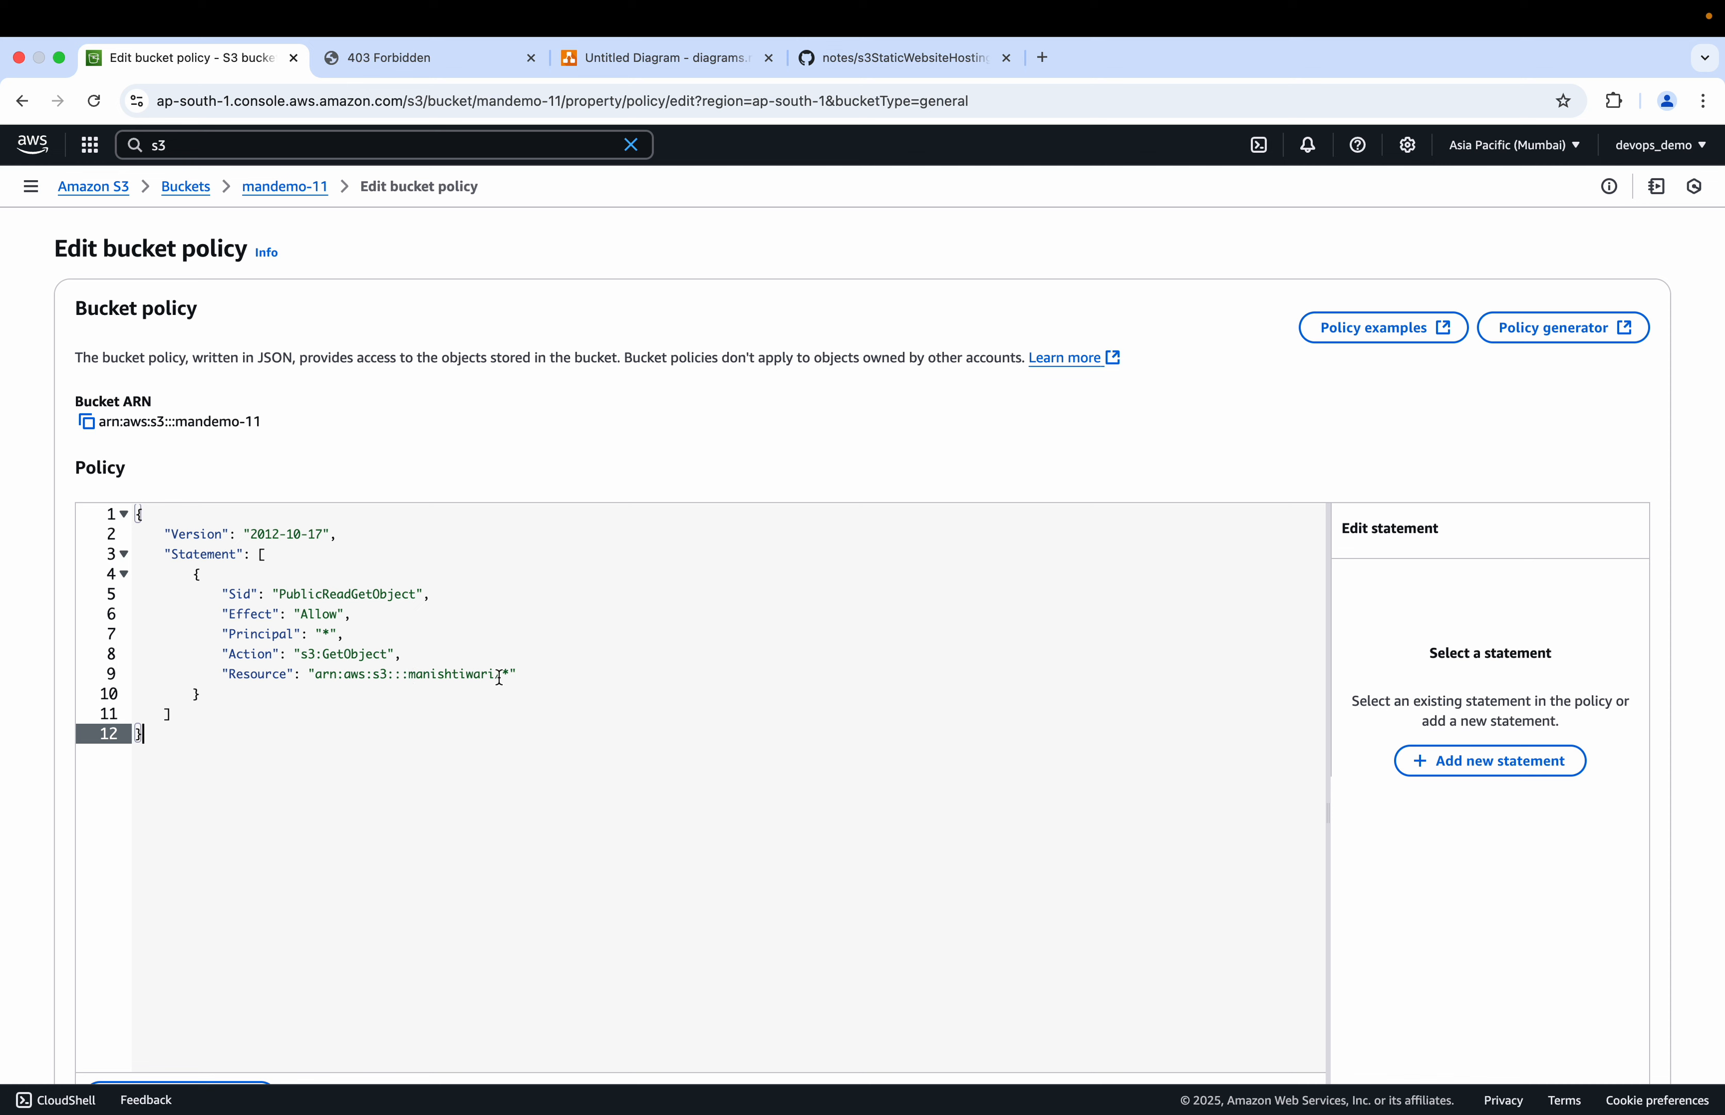
- Change the policy's Resource ARN to arn:aws:s3:::mmandemo-11/* and try to save the changes
drag(498, 674, 416, 671)
text(mand)
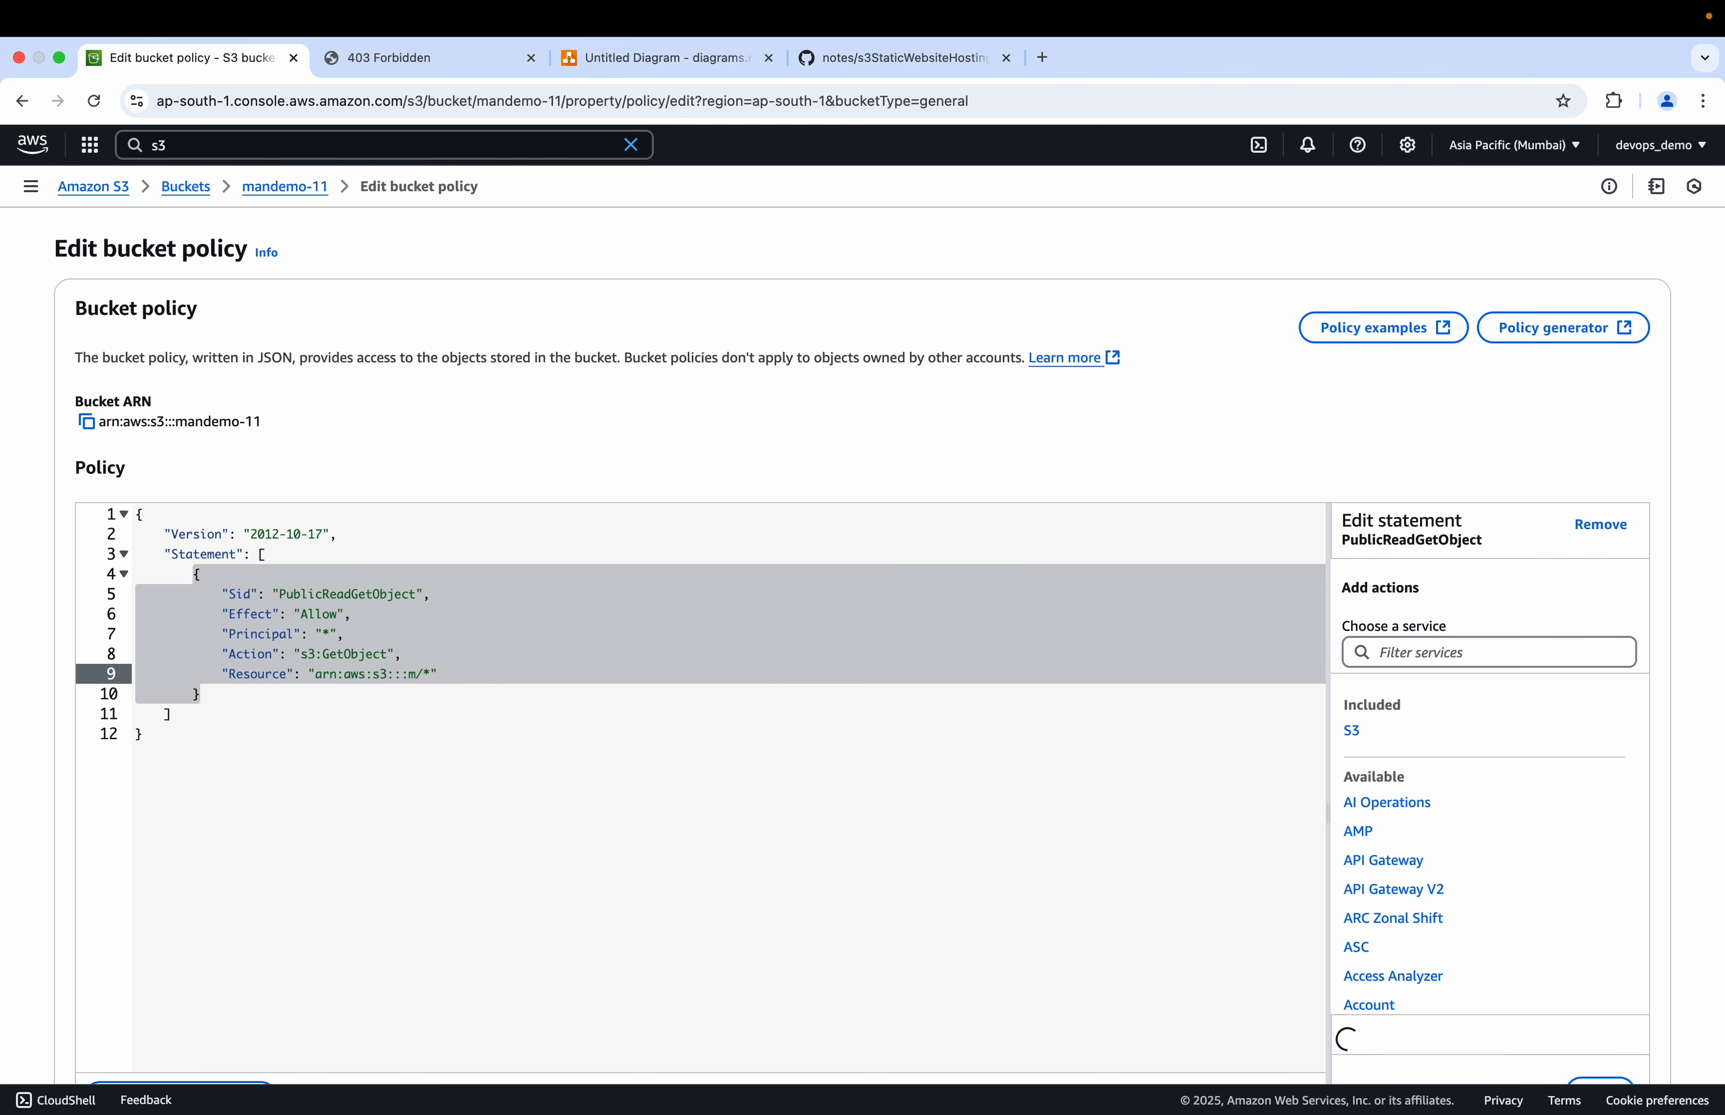
text(emo-11)
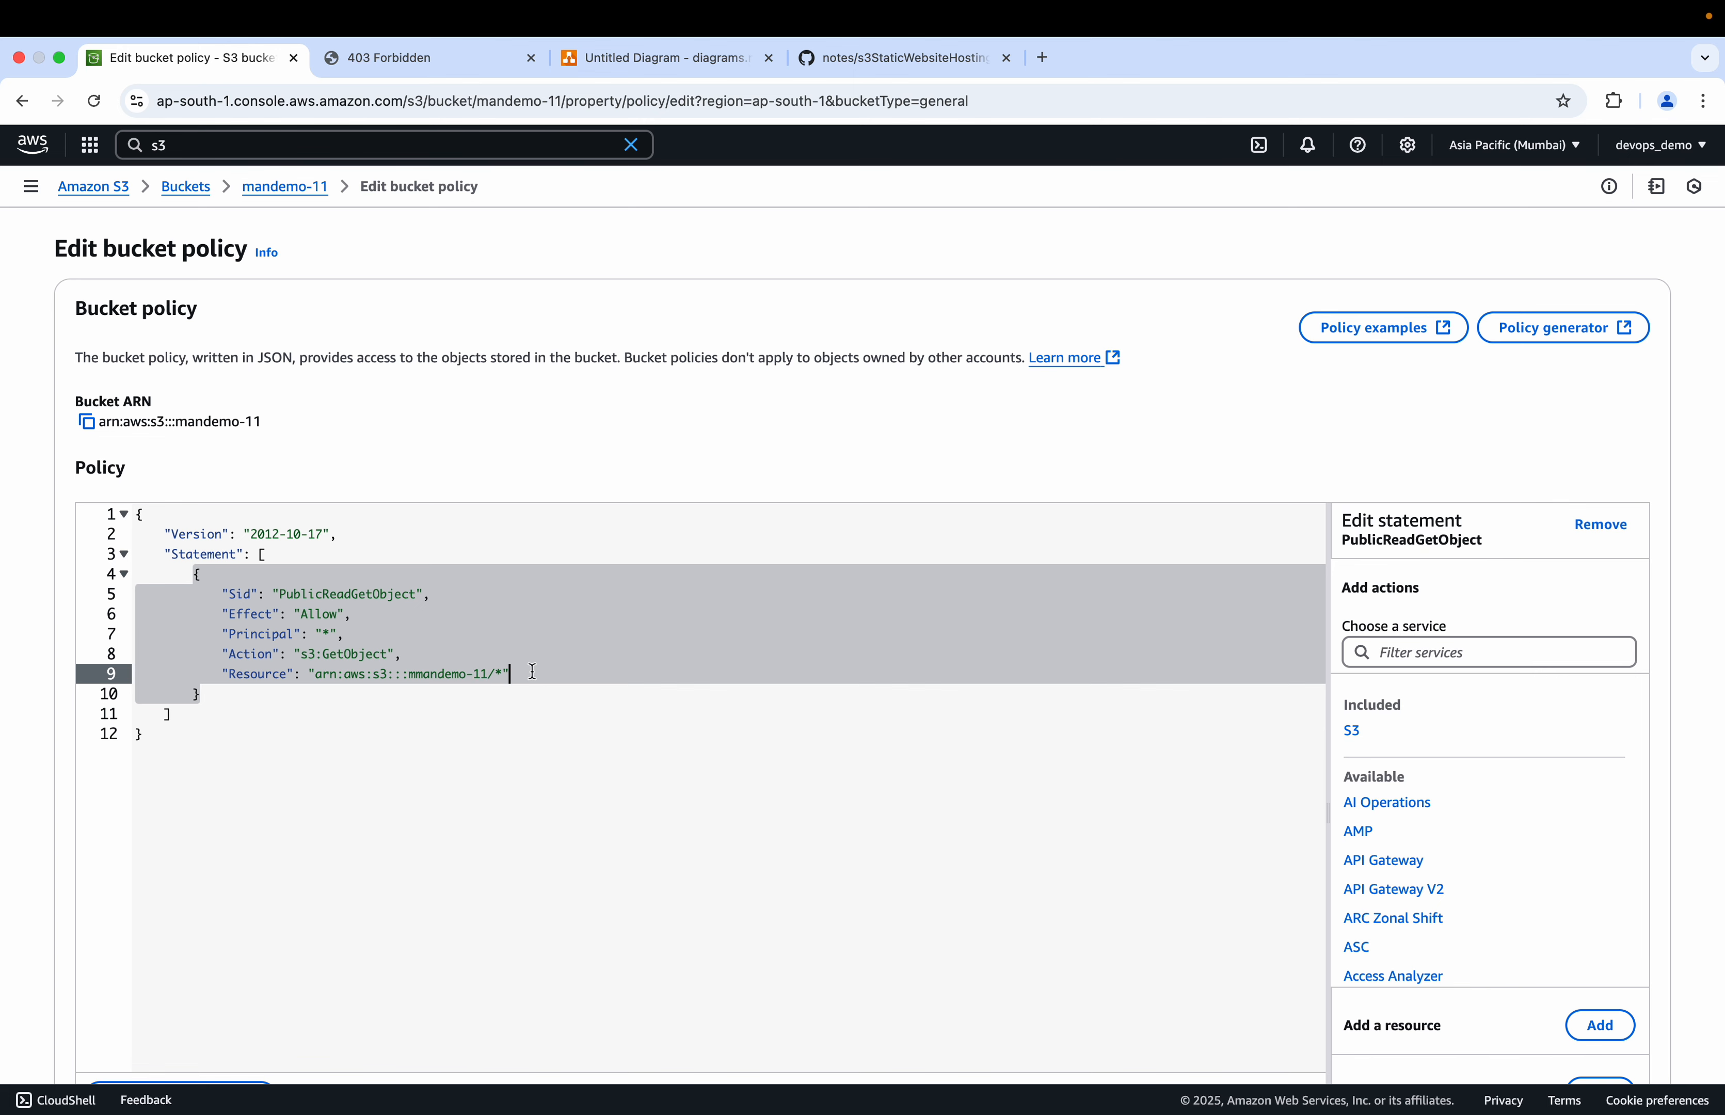
scroll(499, 681, down, 5)
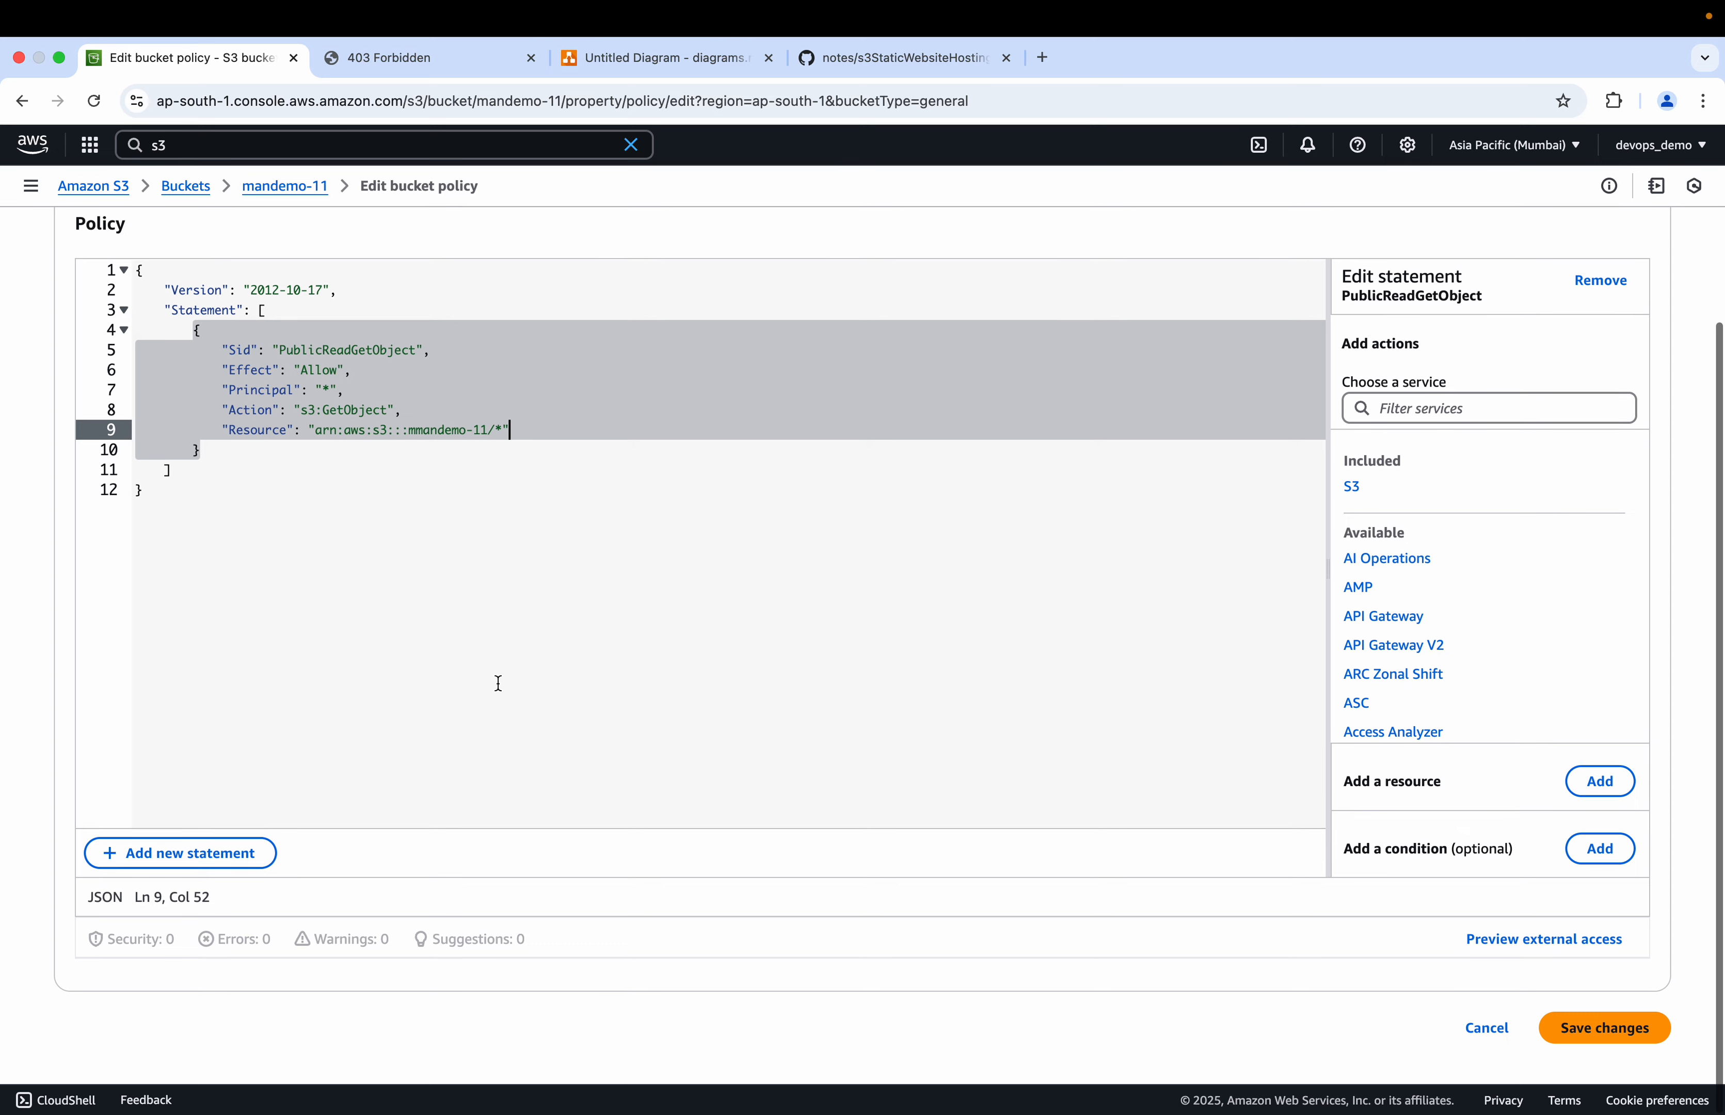
click(1587, 1033)
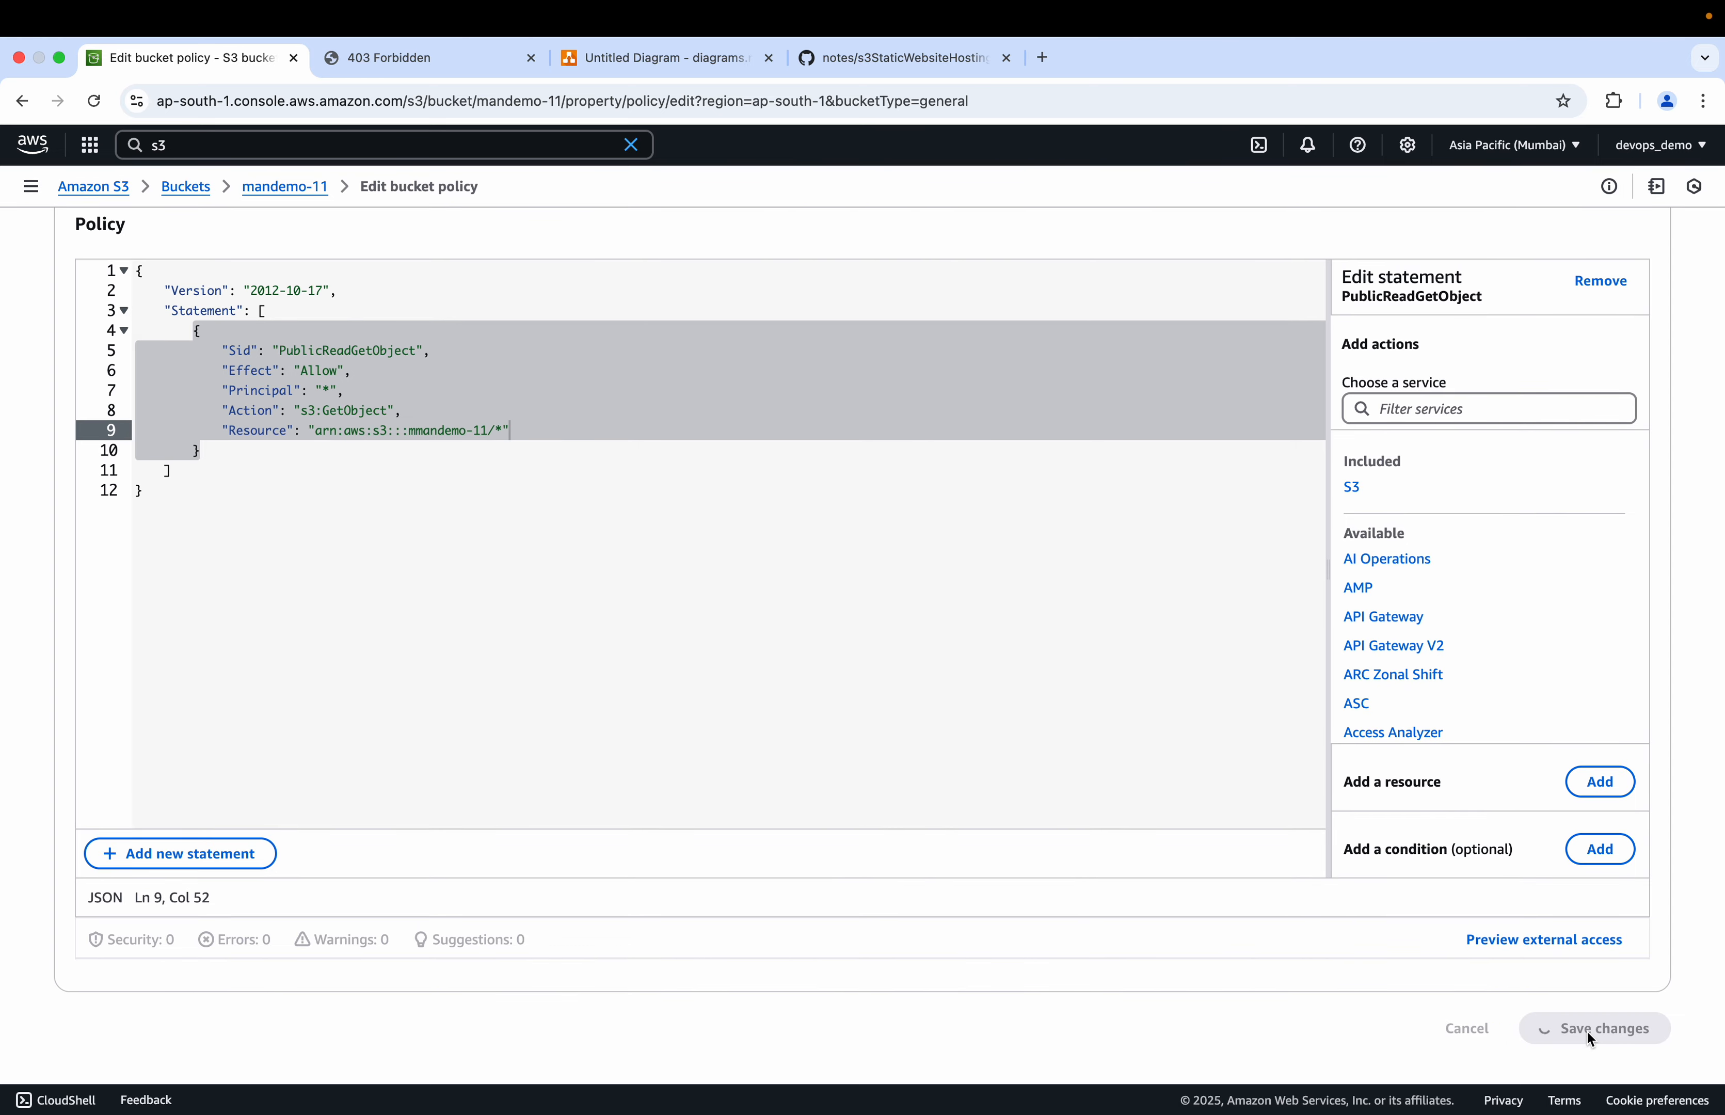
- Check the policy's resource line and expand the API response of the save error
scroll(976, 708, down, 3)
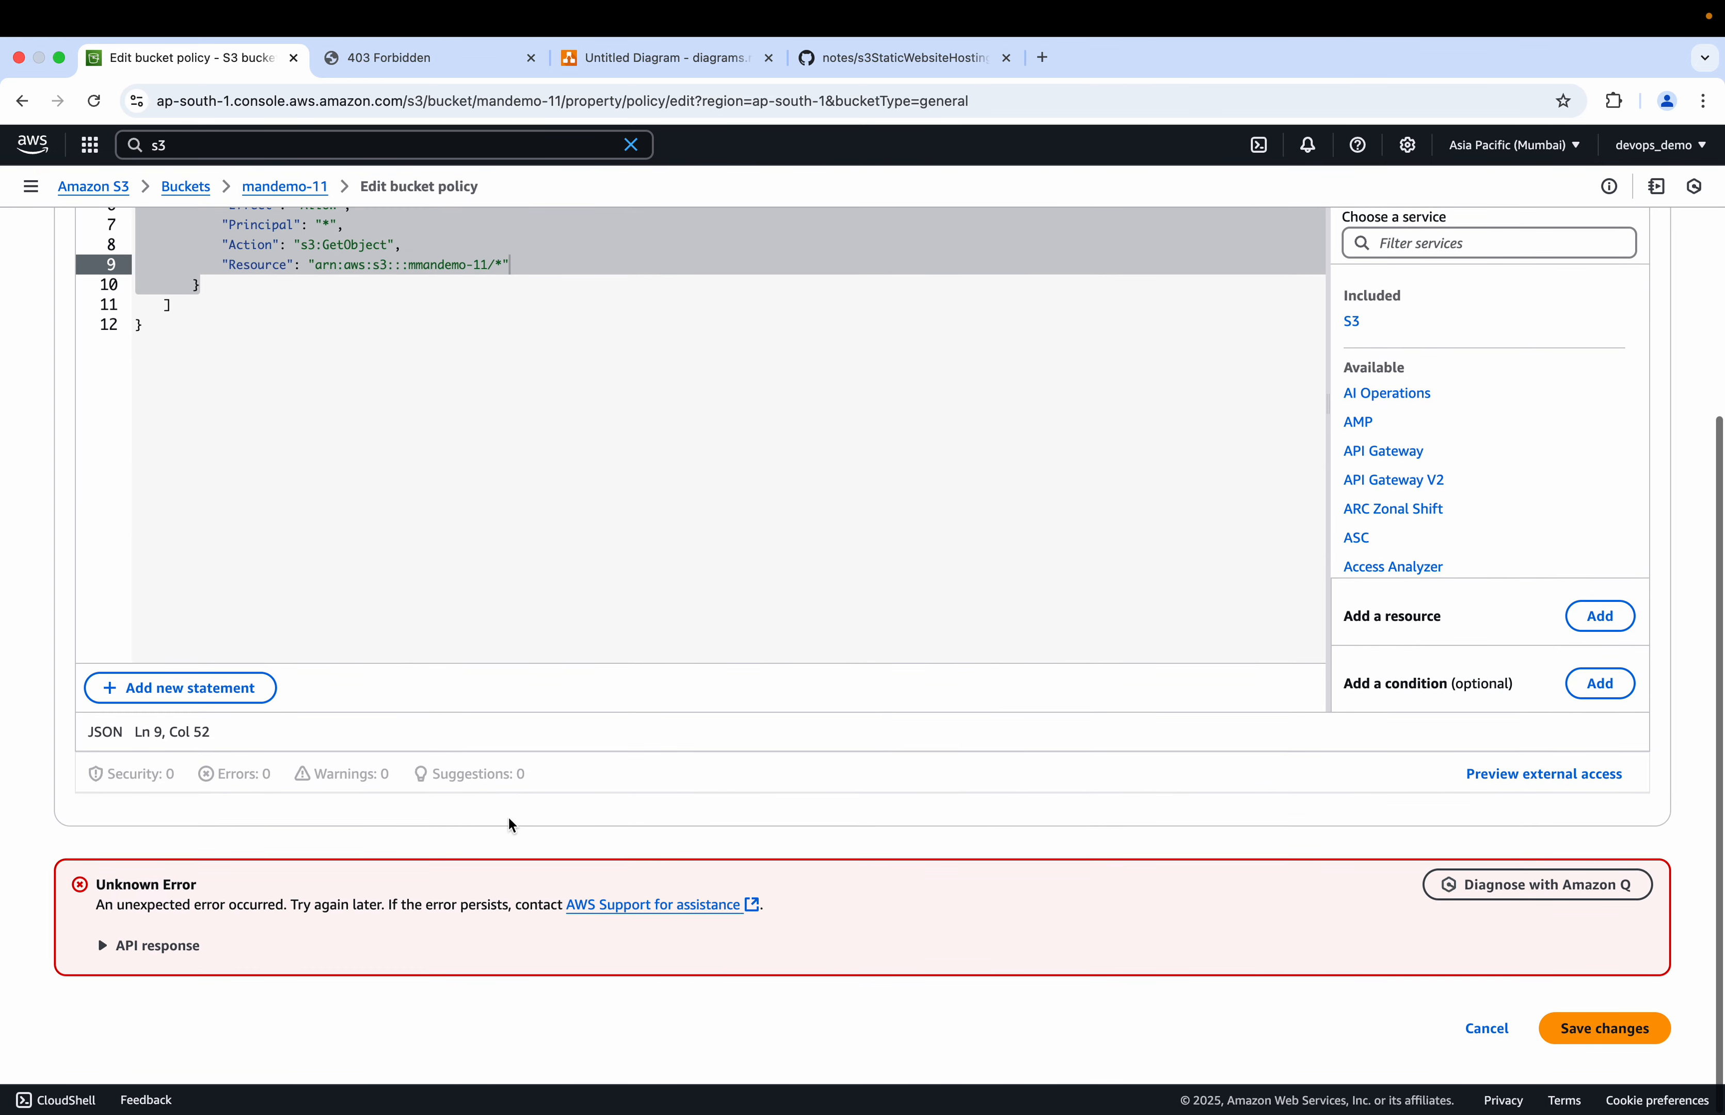
scroll(589, 697, up, 3)
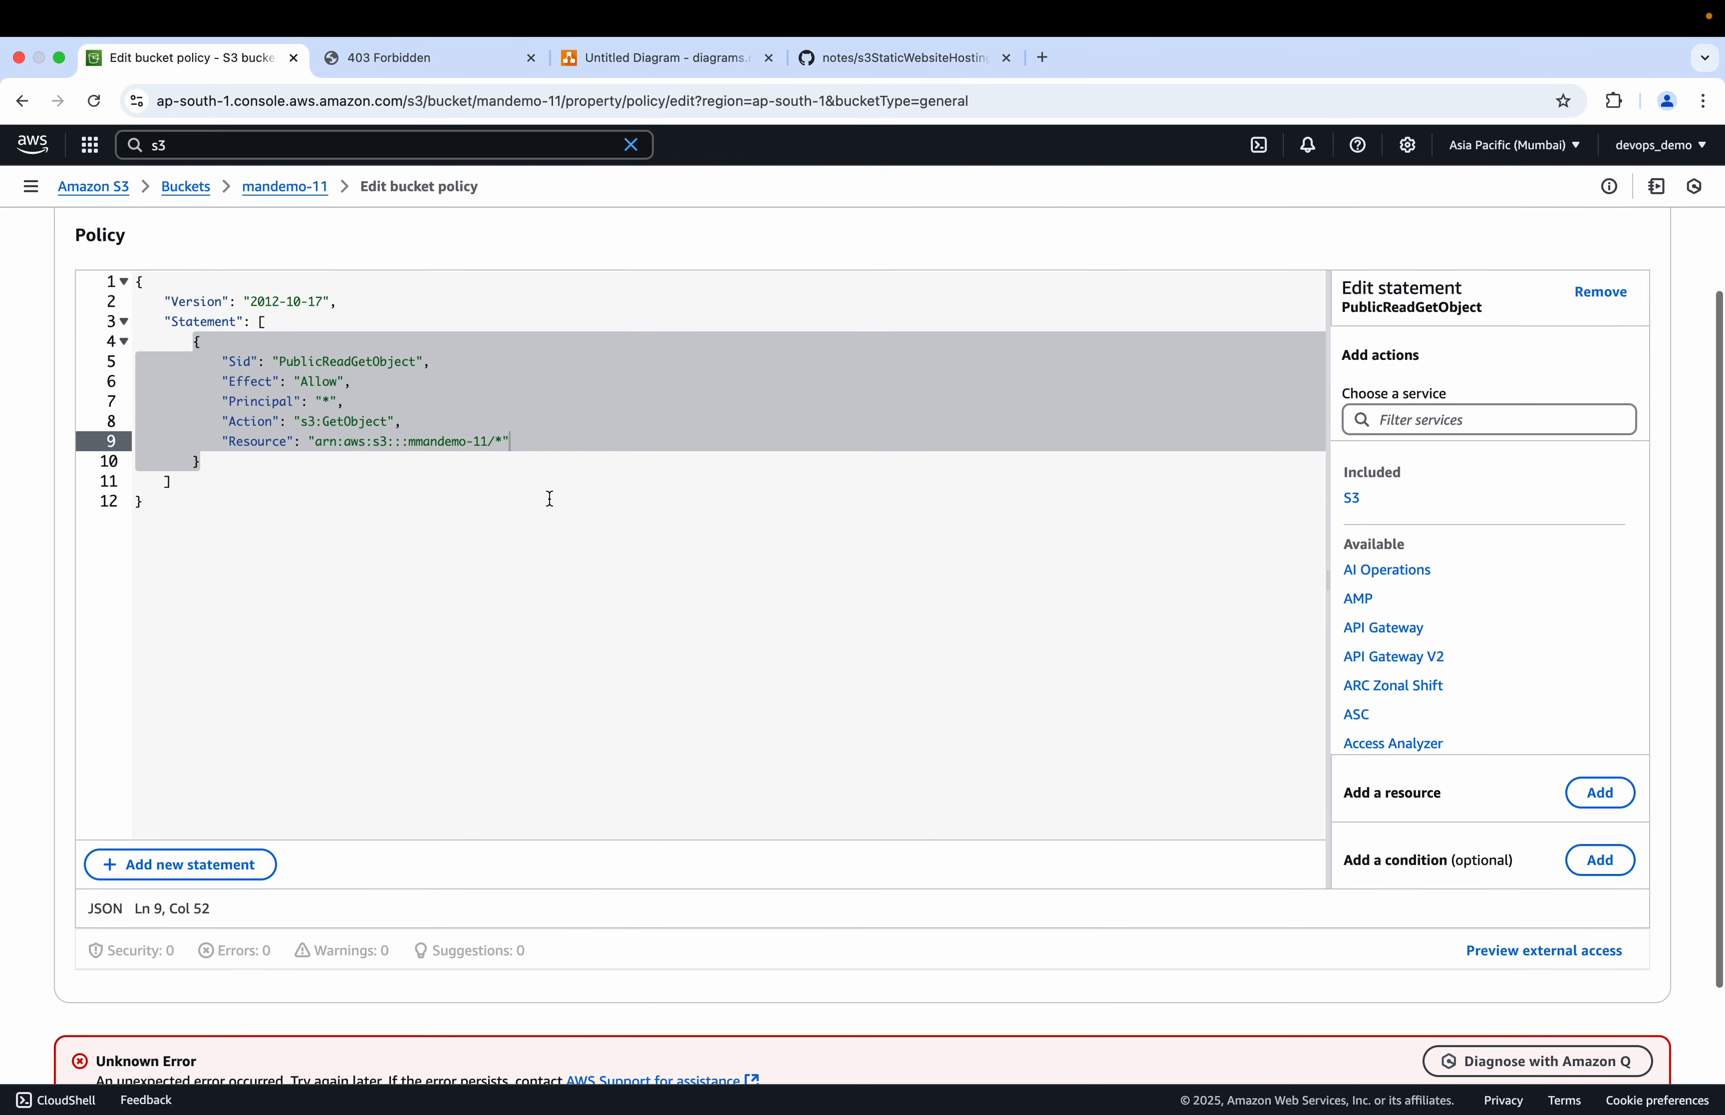
click(547, 495)
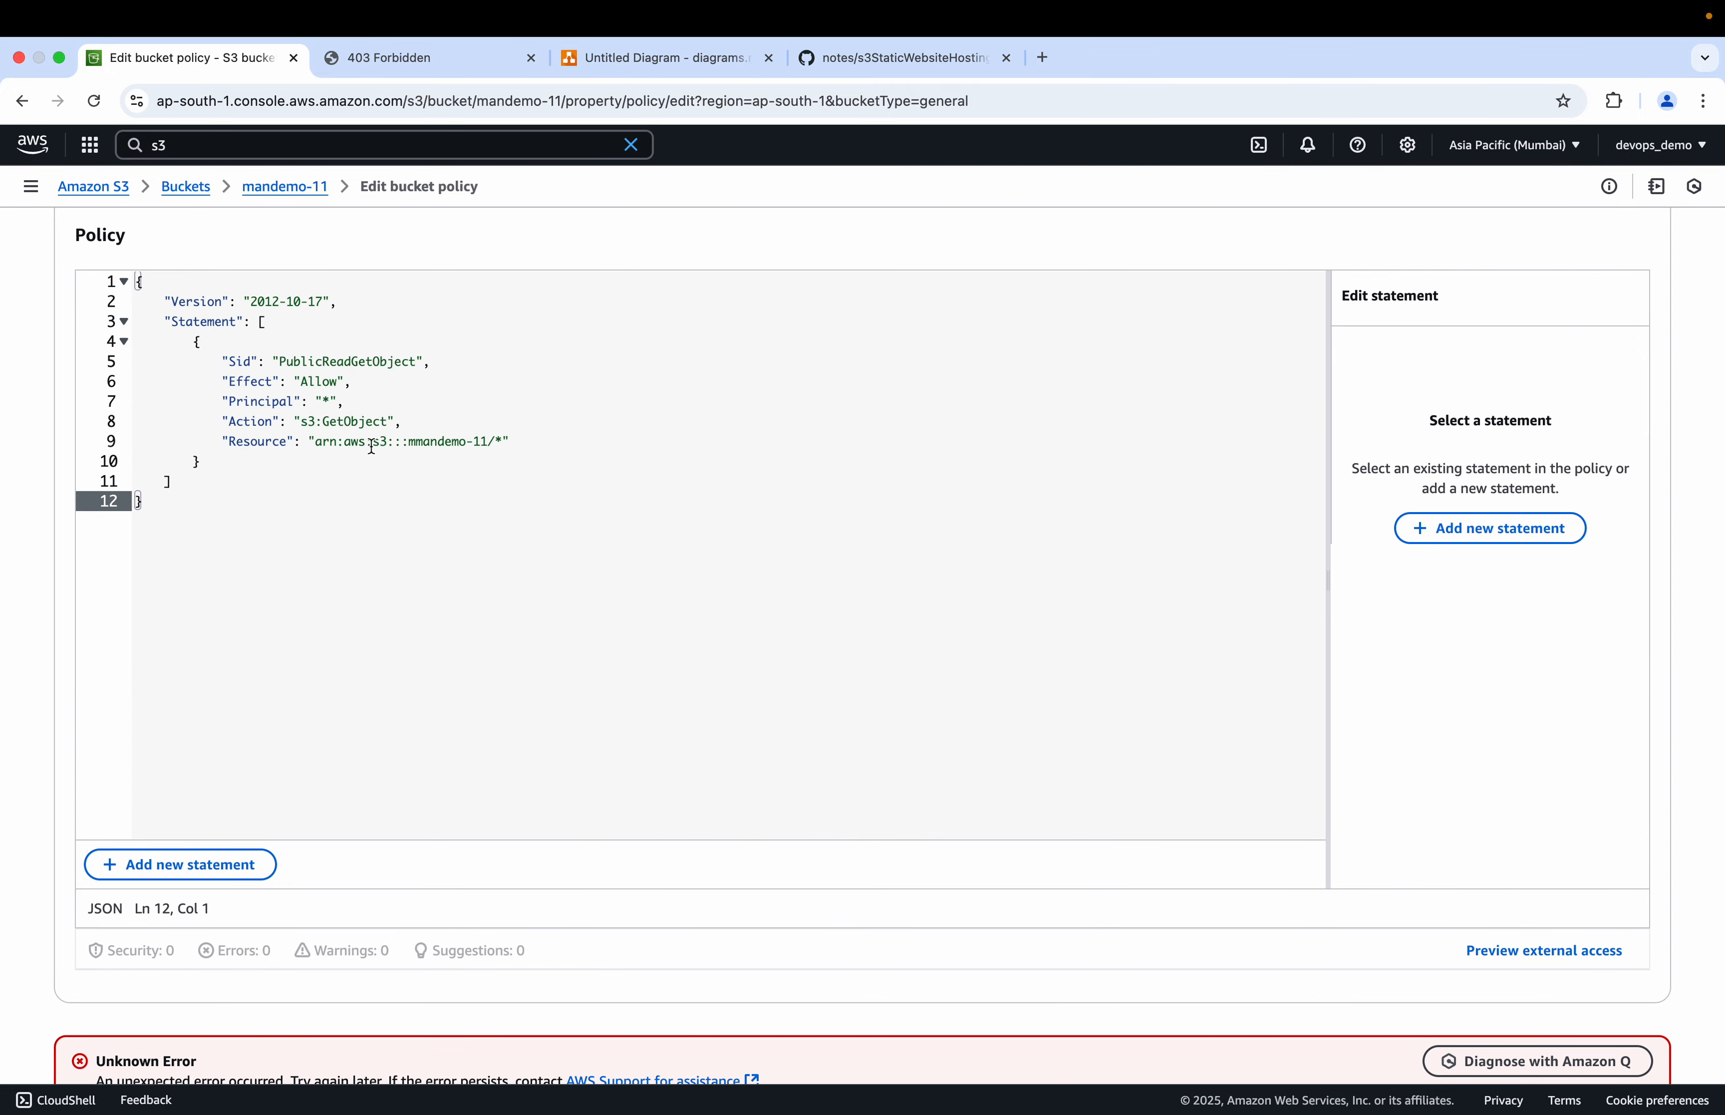
scroll(393, 620, down, 3)
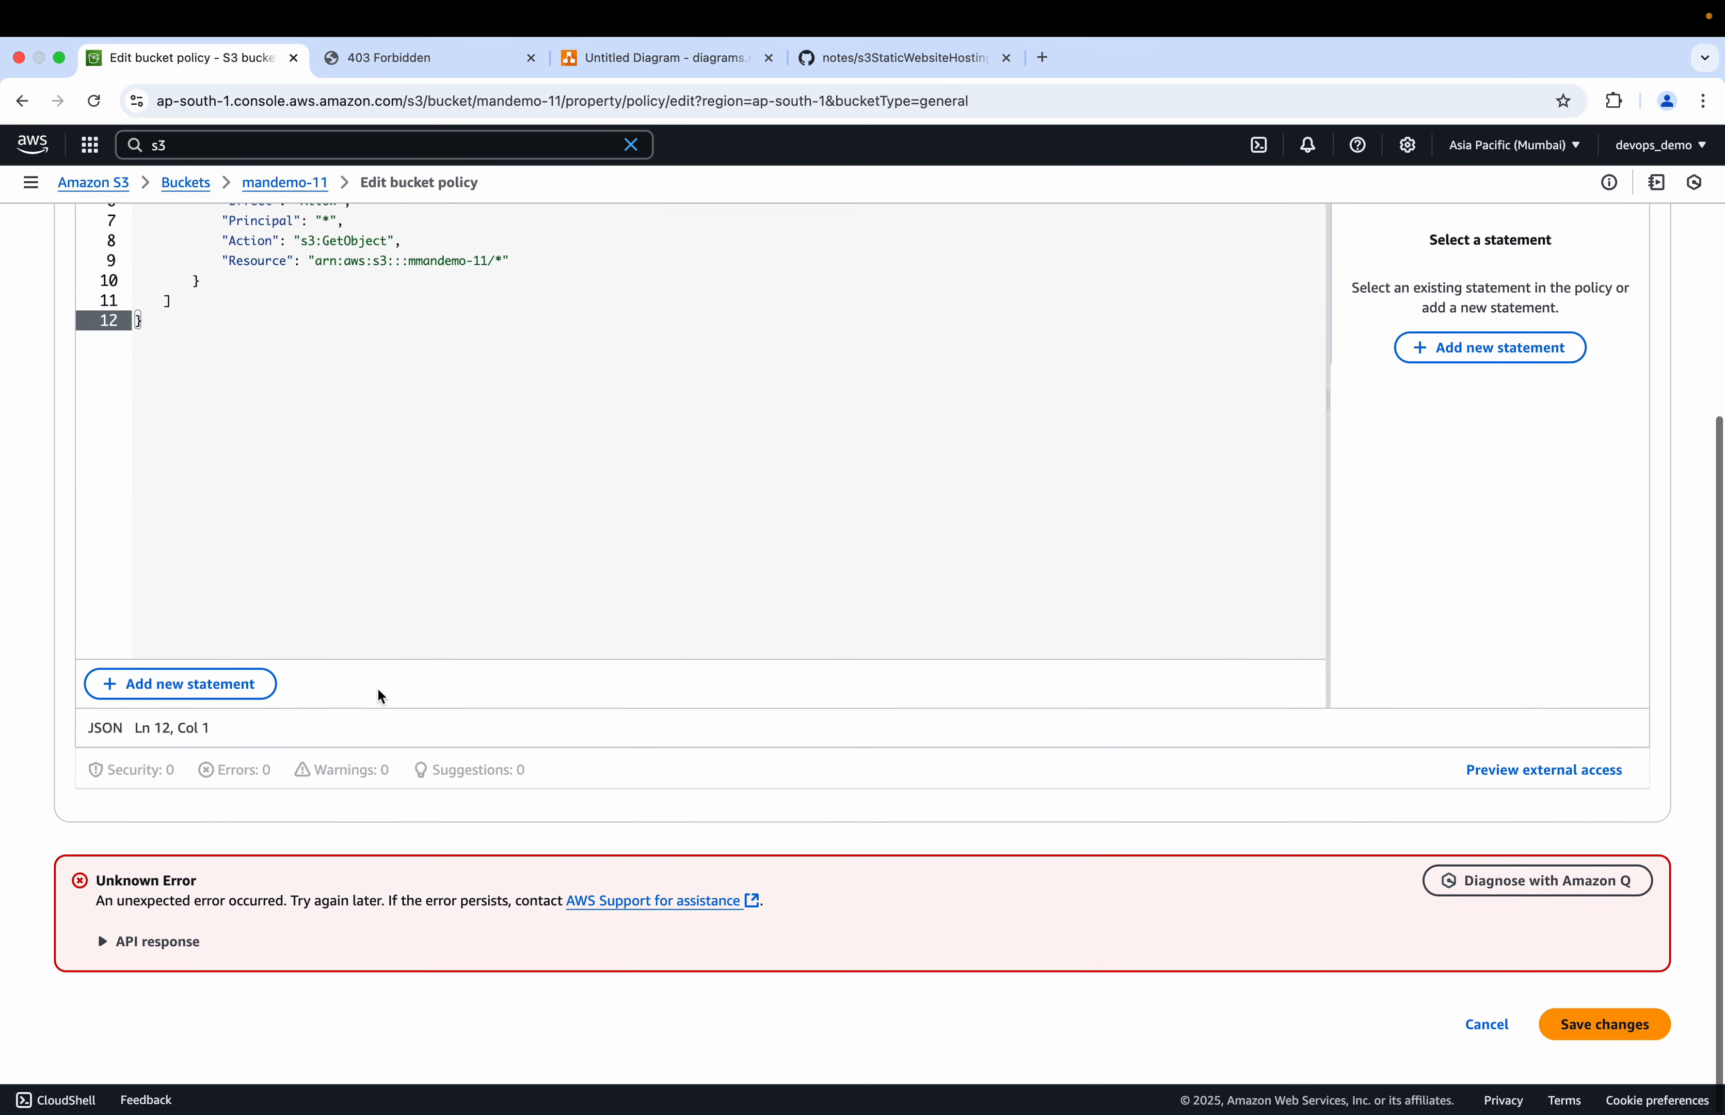
click(102, 946)
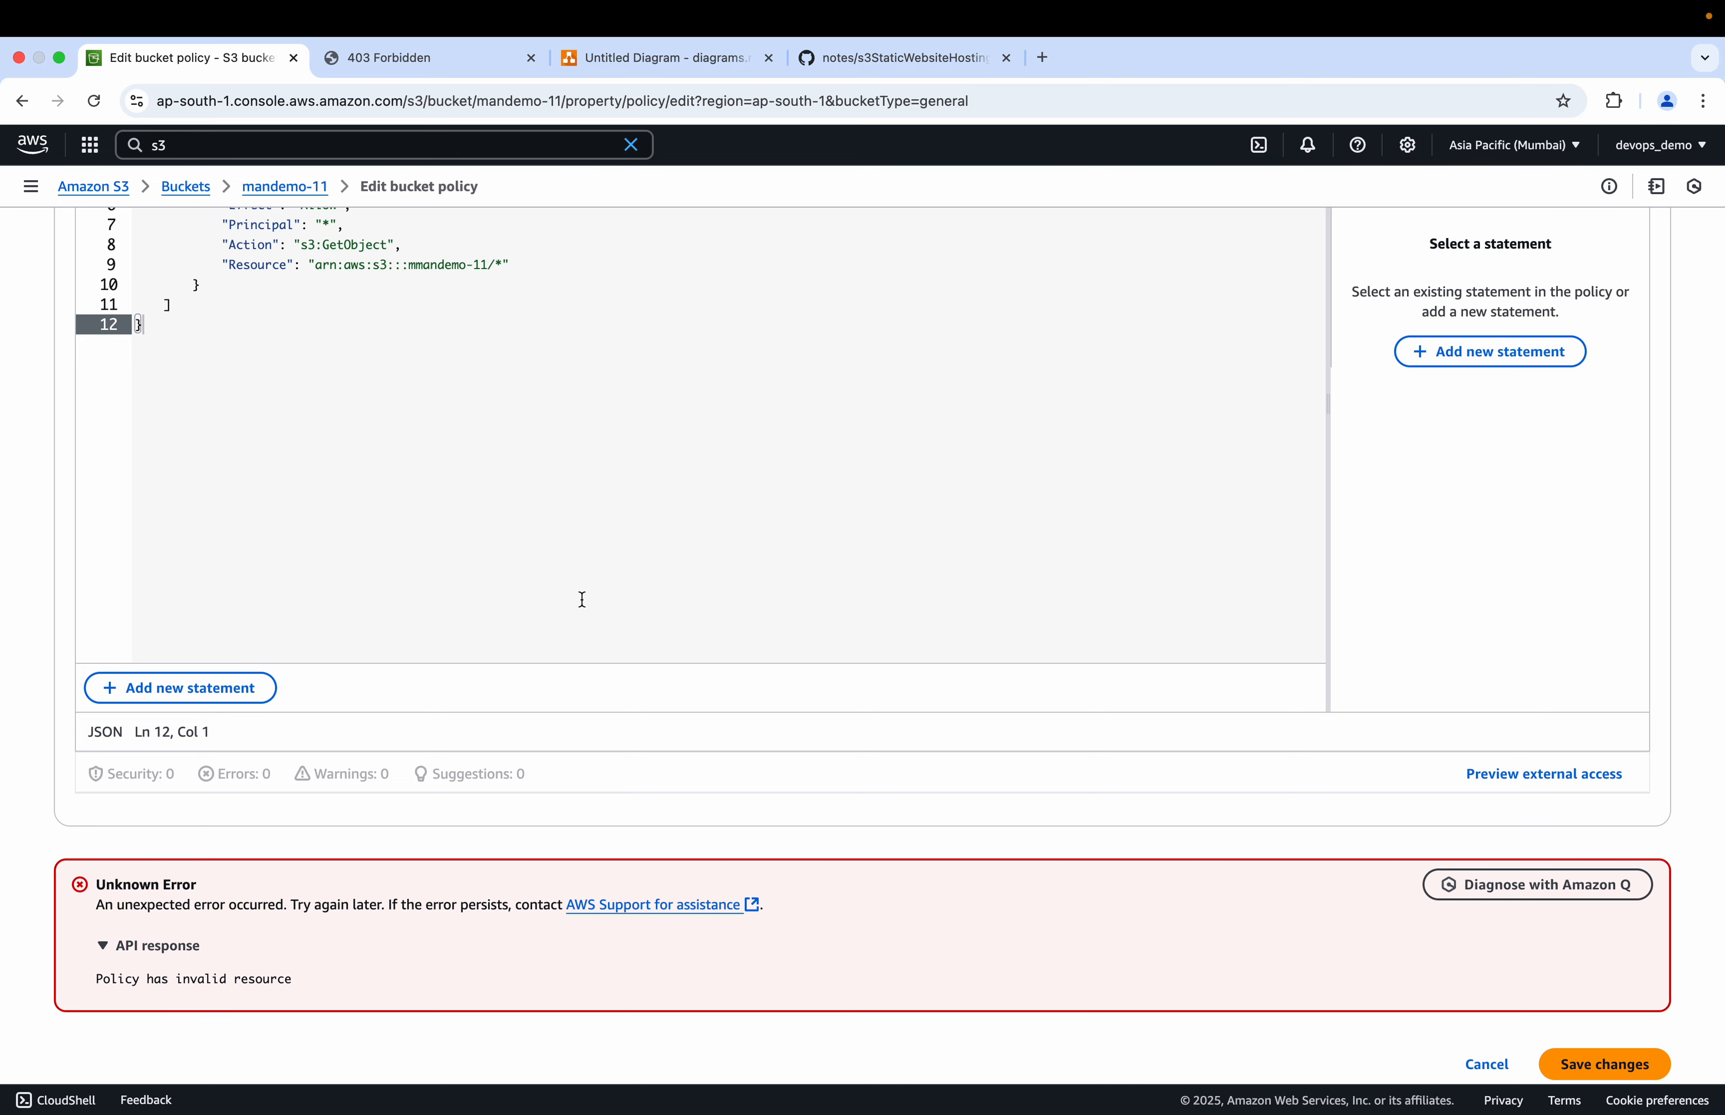
- Replace the policy's Resource with the copied bucket ARN, making it arn:aws:s3:::mandemo-11/*, and save the bucket policy
scroll(582, 599, up, 5)
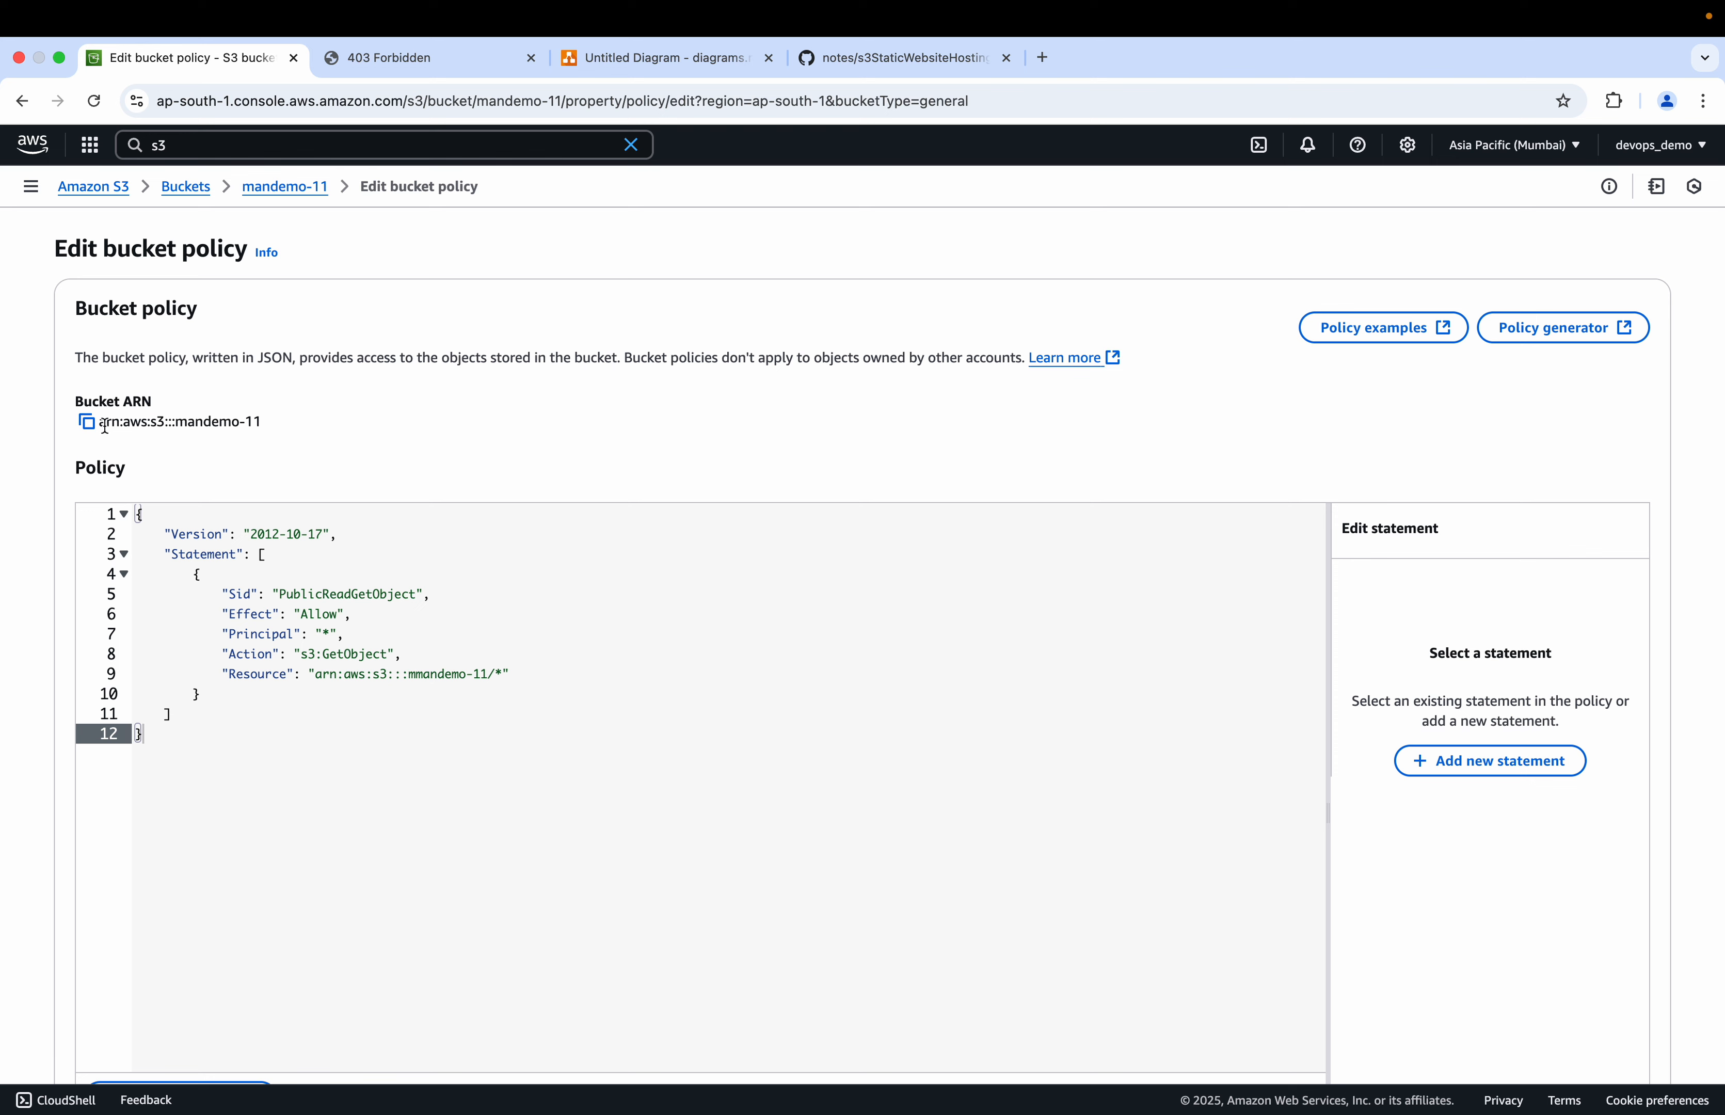
click(88, 423)
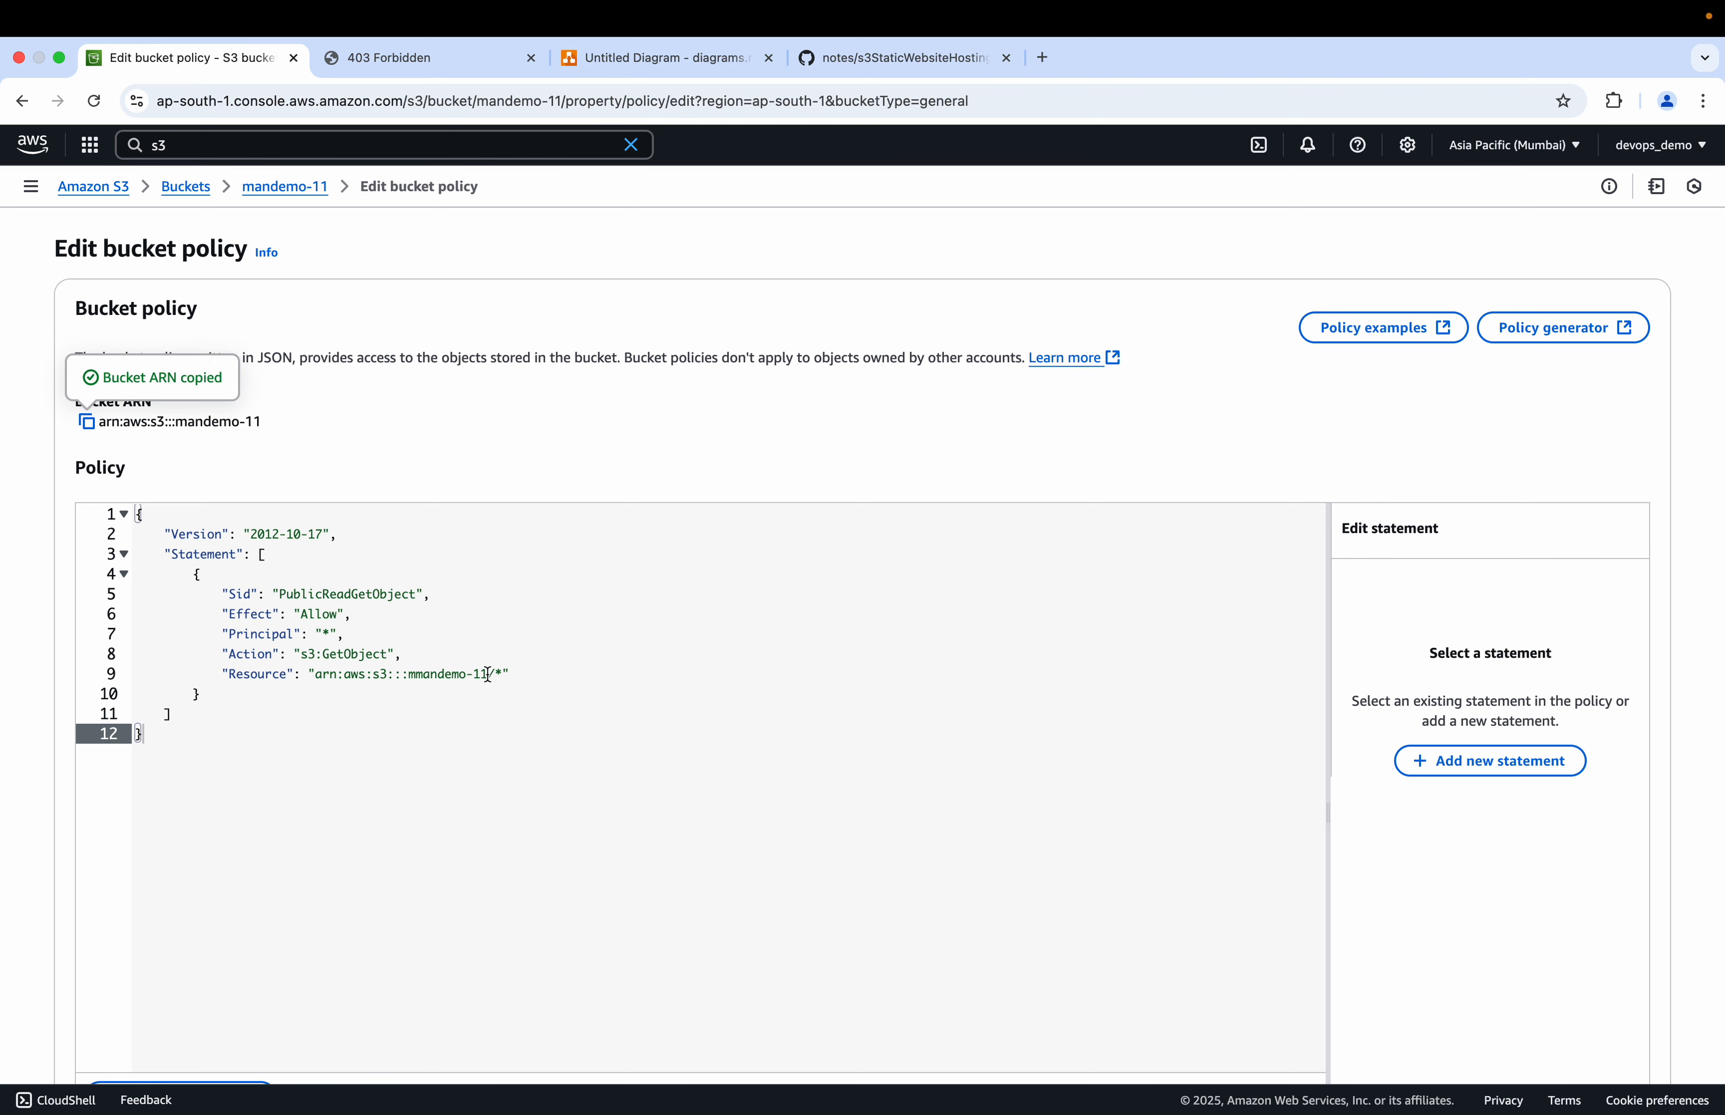
drag(487, 674, 319, 676)
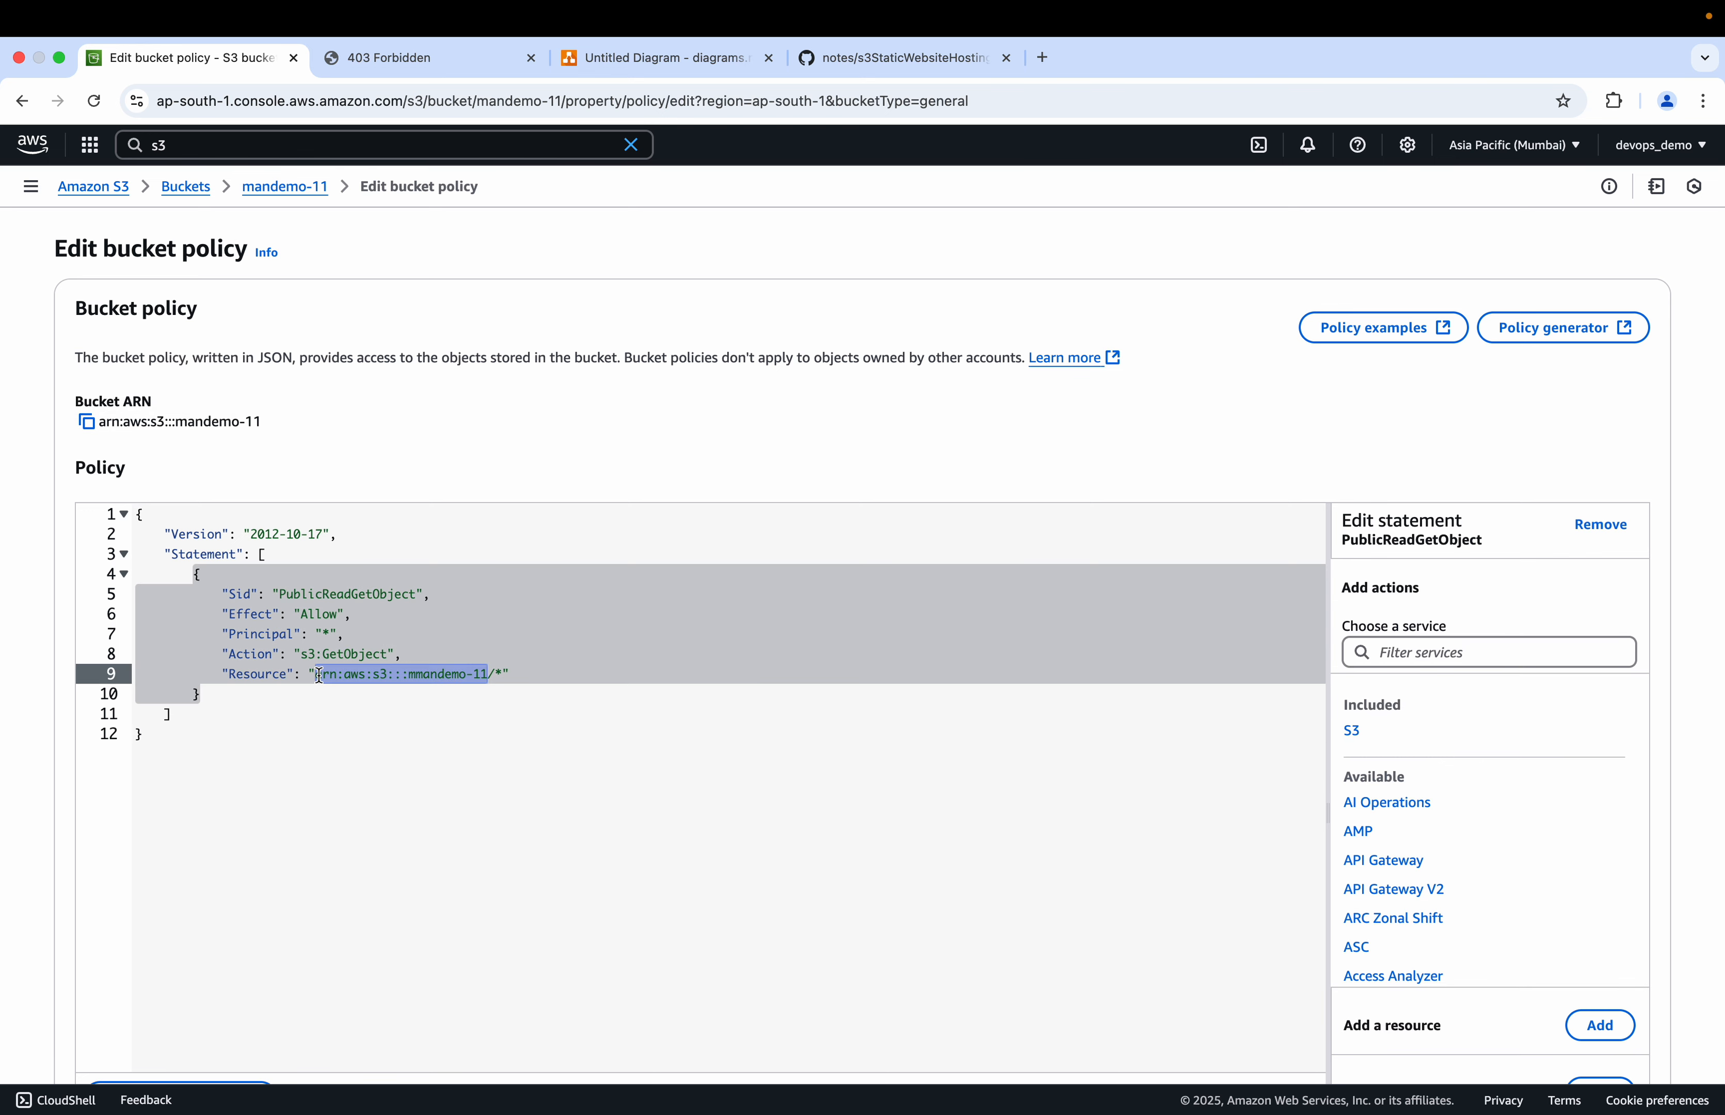
key(BackSpace)
key(super+v)
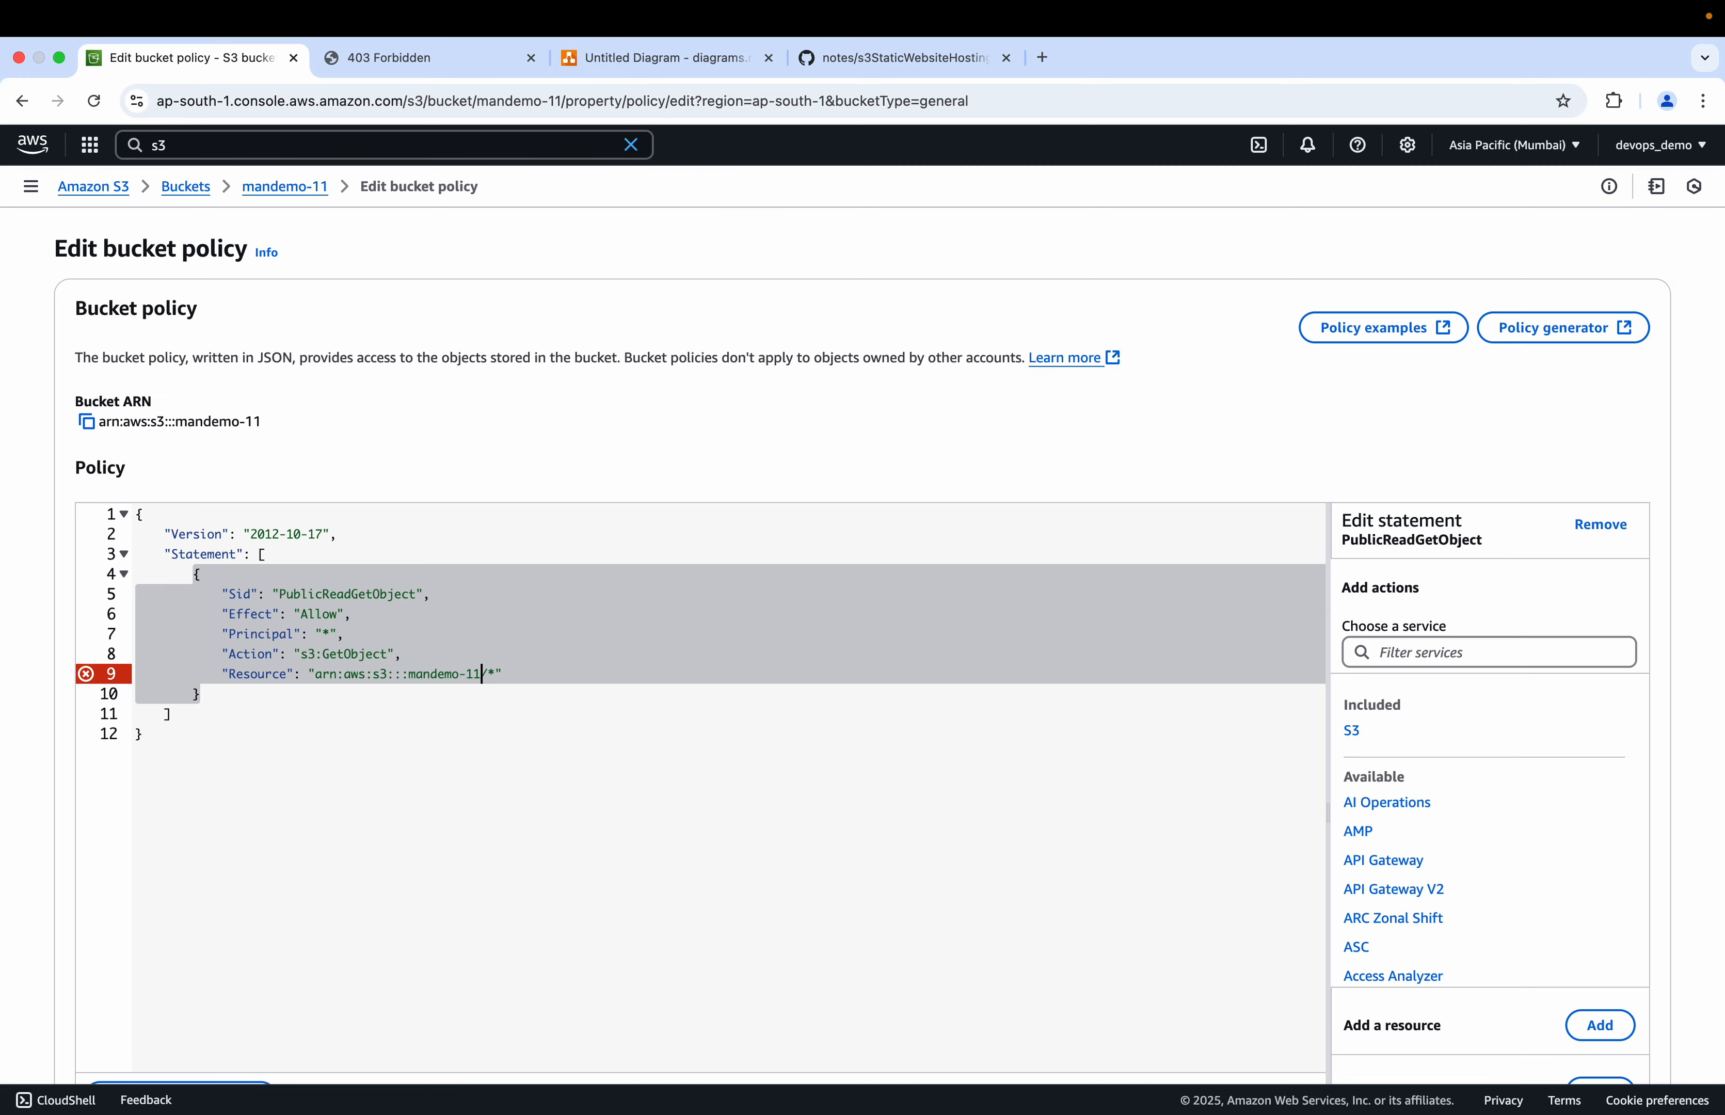
click(451, 701)
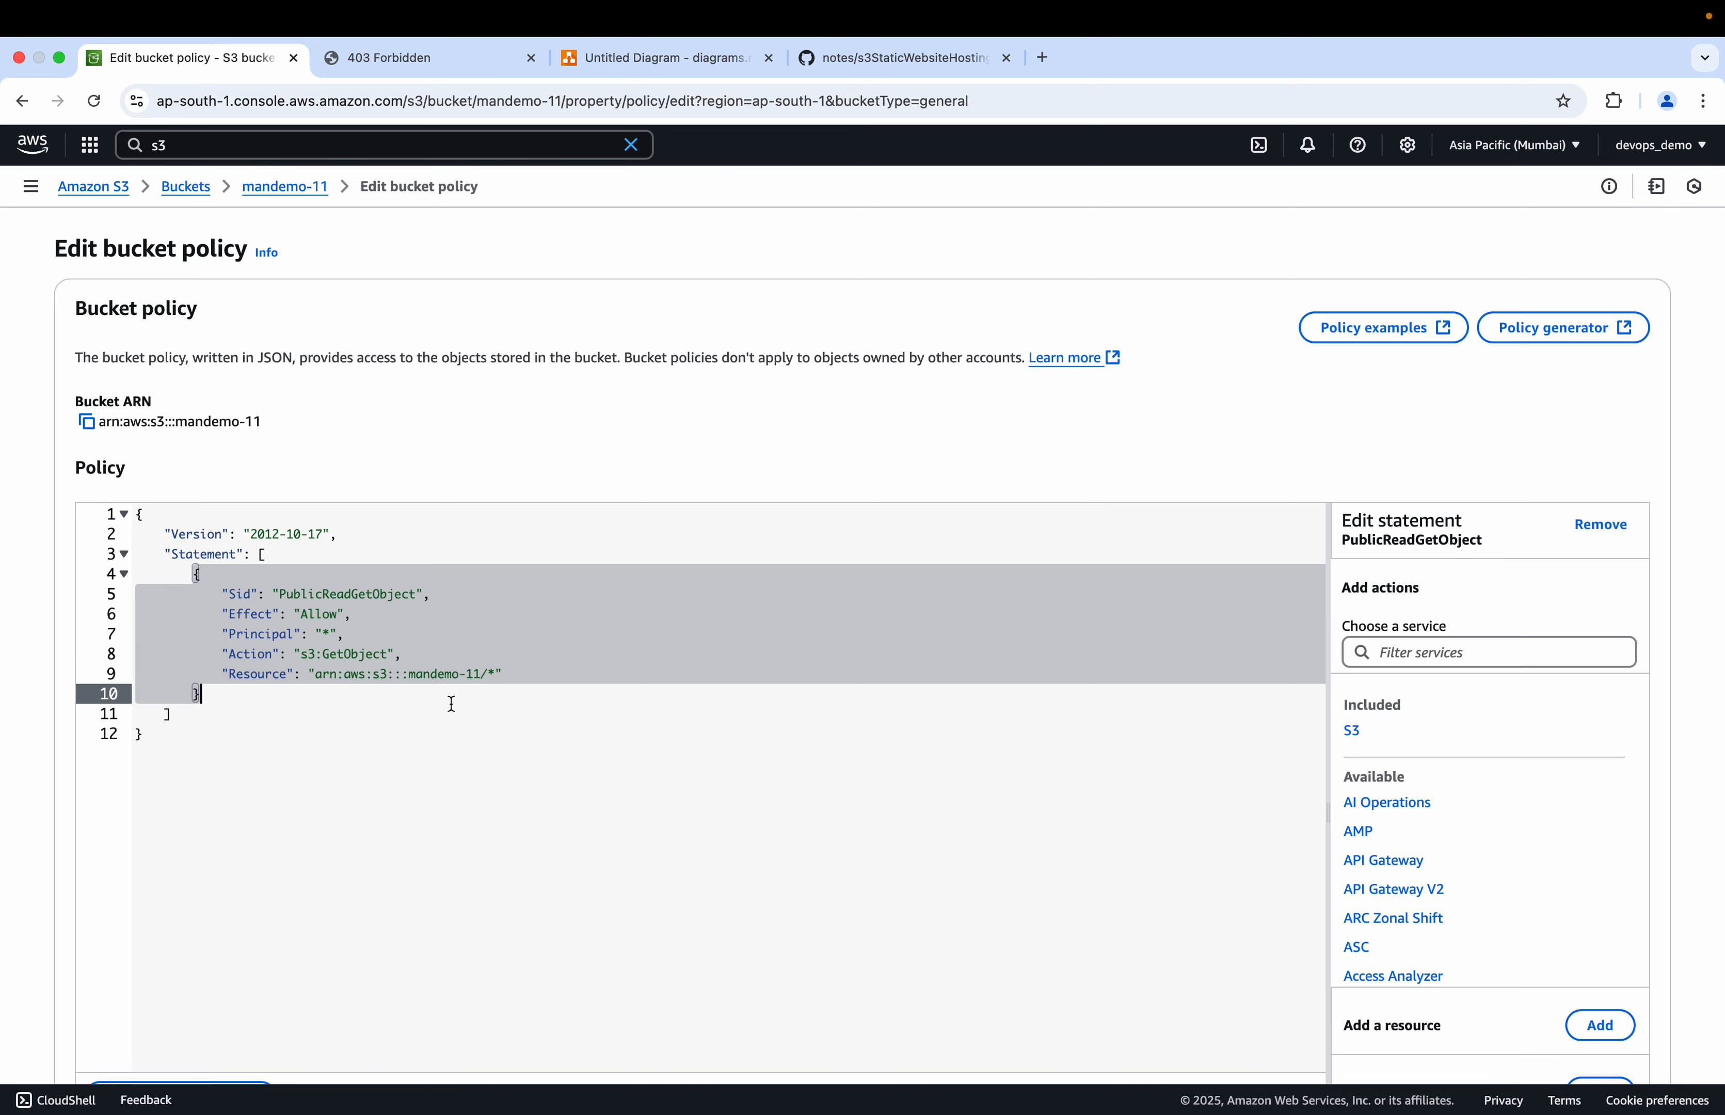
scroll(451, 703, down, 6)
click(1609, 1030)
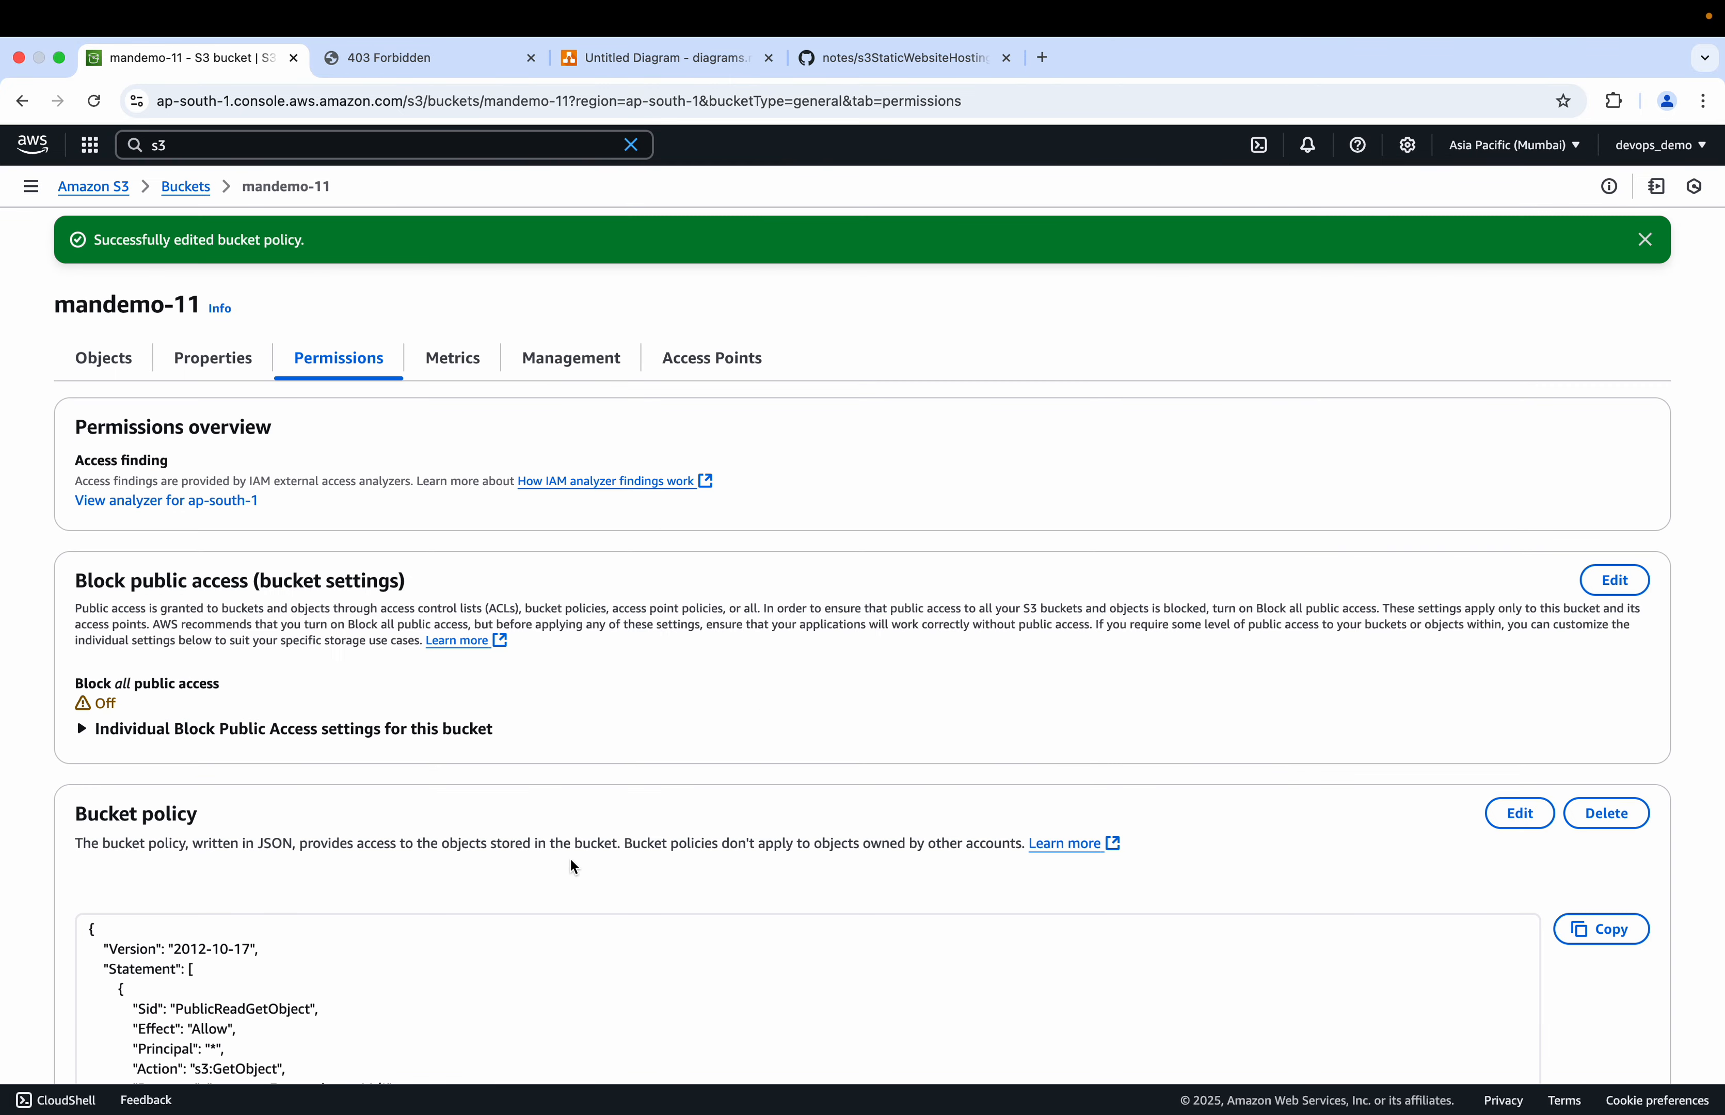
- Review the saved bucket policy, and reload the bucket website endpoint page to read its message
scroll(574, 866, down, 5)
scroll(355, 605, up, 6)
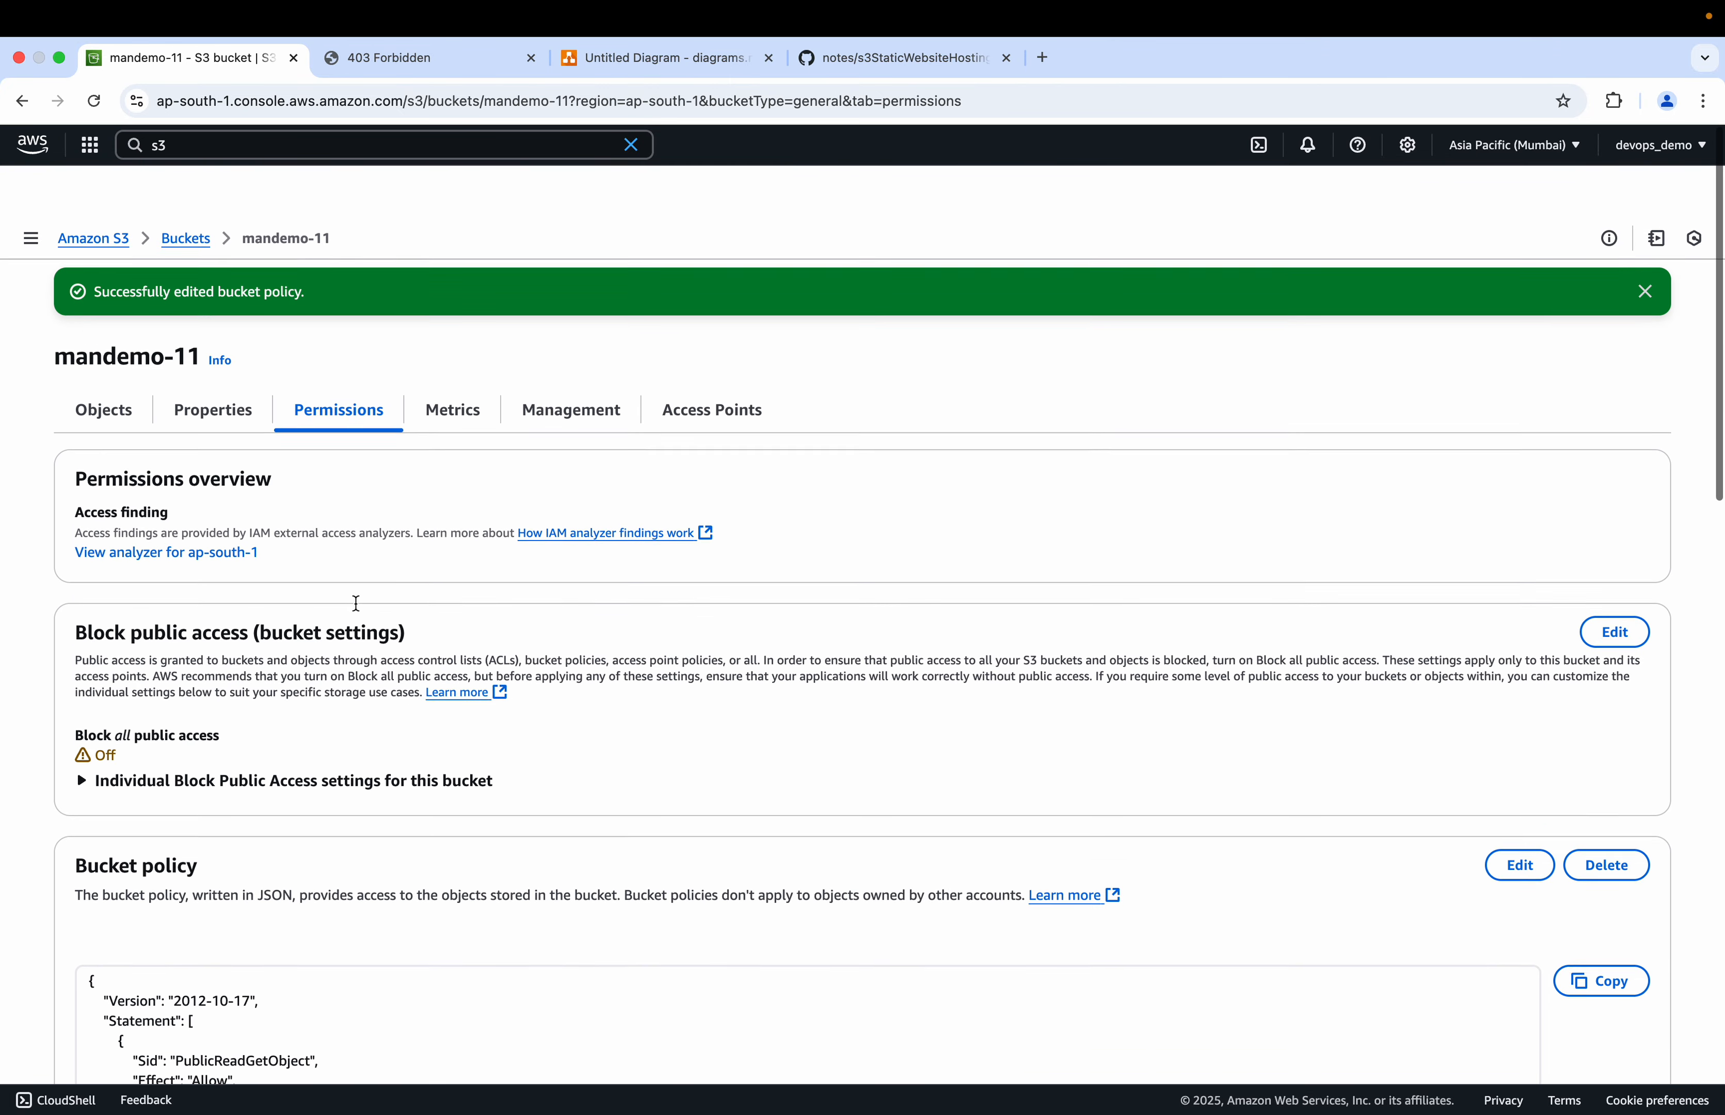
click(433, 61)
click(100, 106)
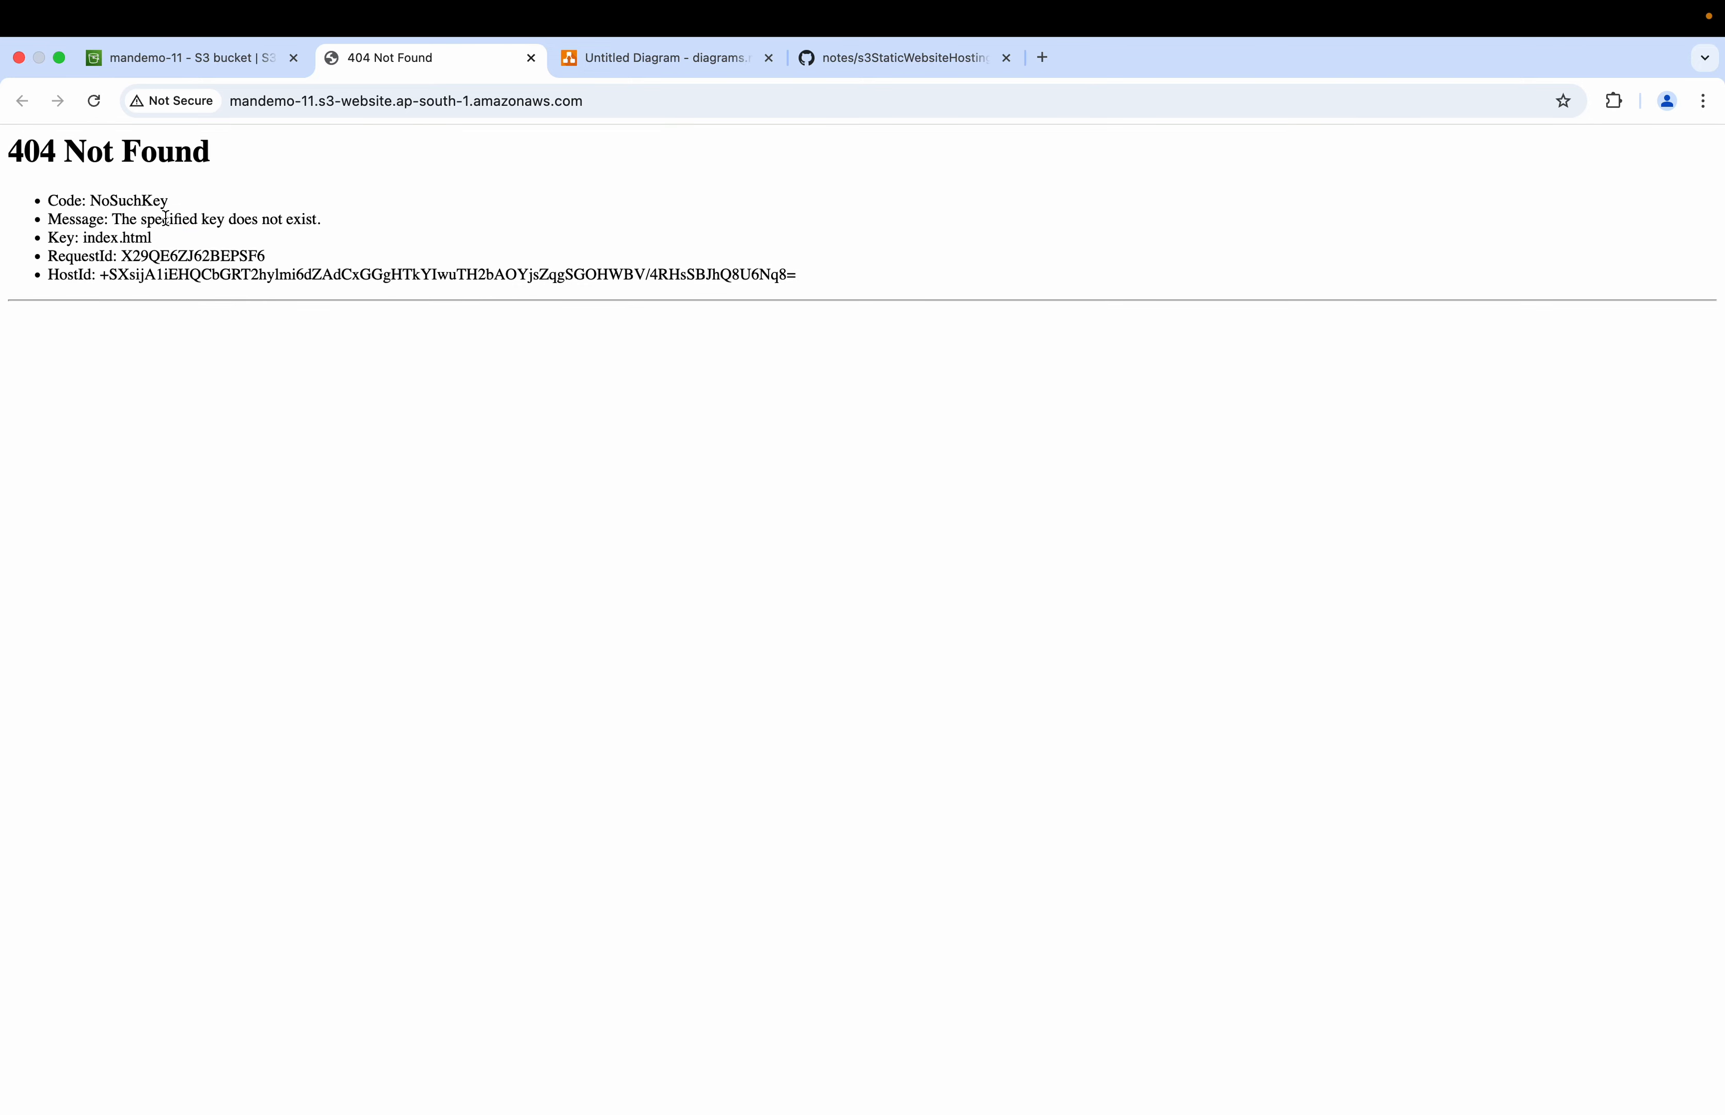
drag(91, 201, 321, 221)
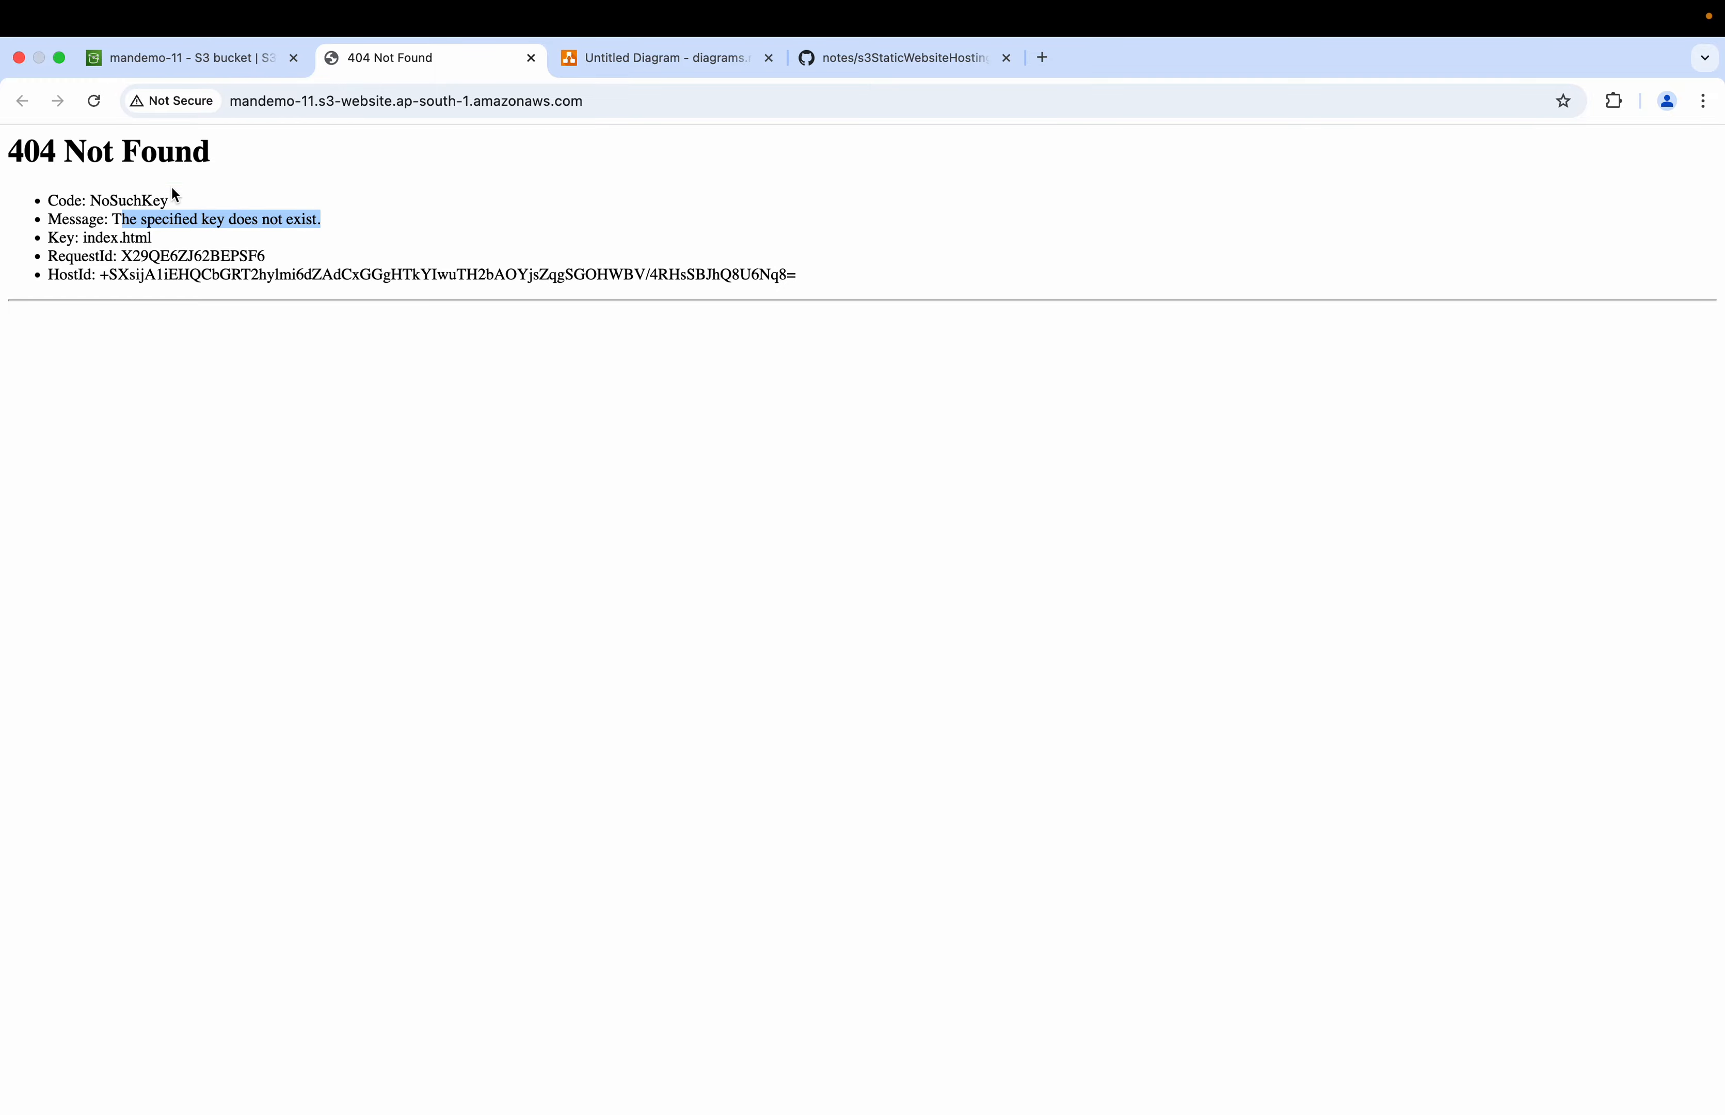
- Check the index document configured in mandemo-11's static website hosting settings, and return to the bucket without changes
click(204, 65)
scroll(343, 649, down, 15)
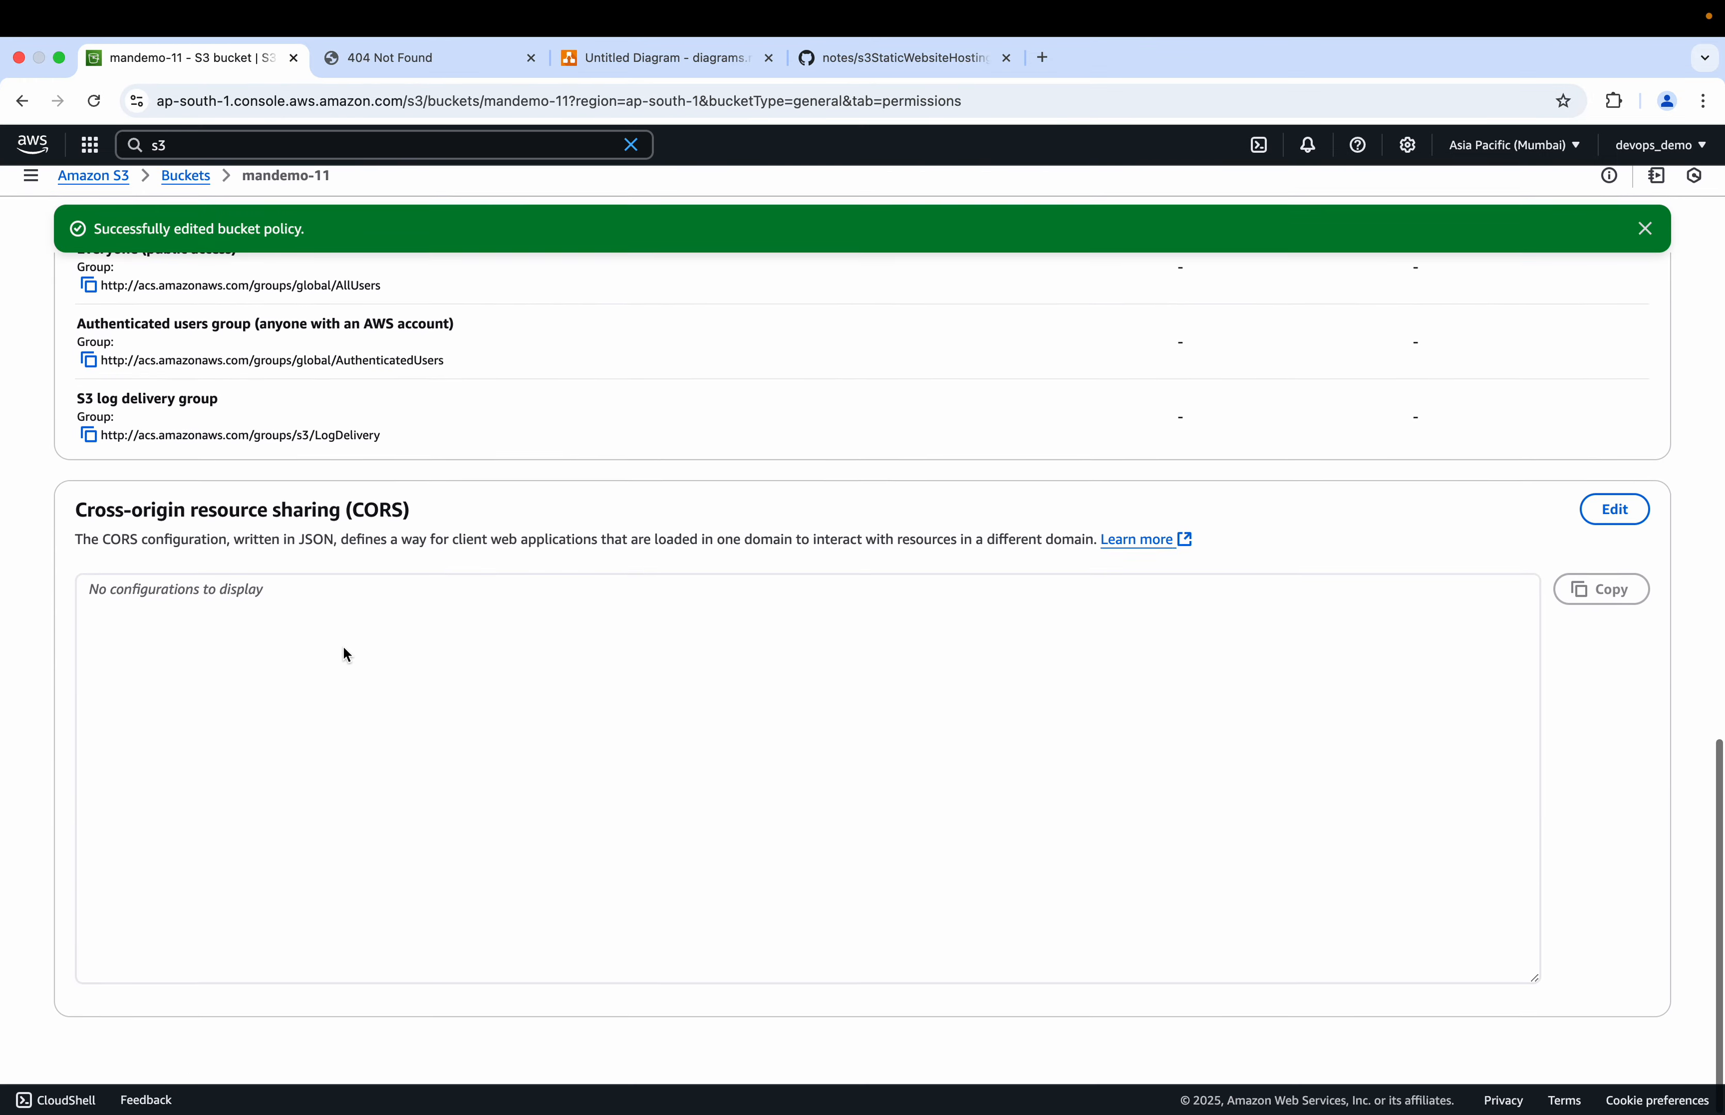
scroll(344, 647, up, 15)
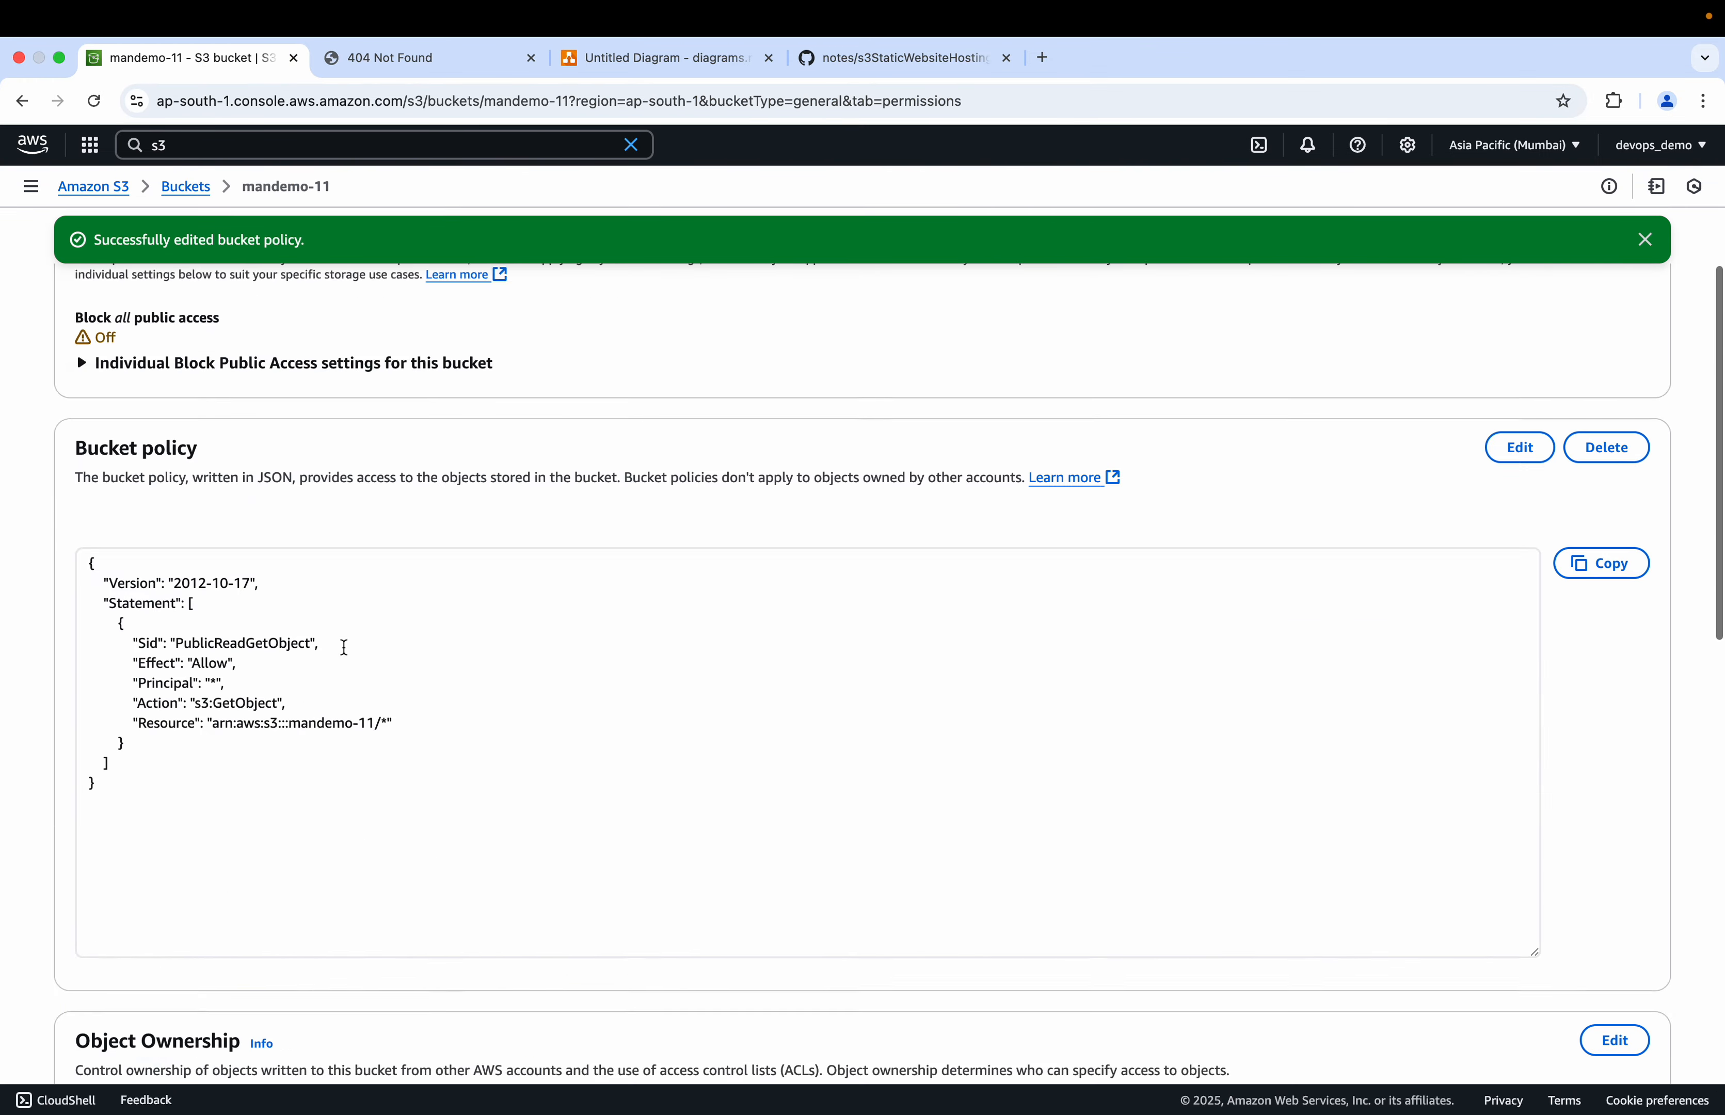
click(233, 370)
scroll(208, 650, down, 15)
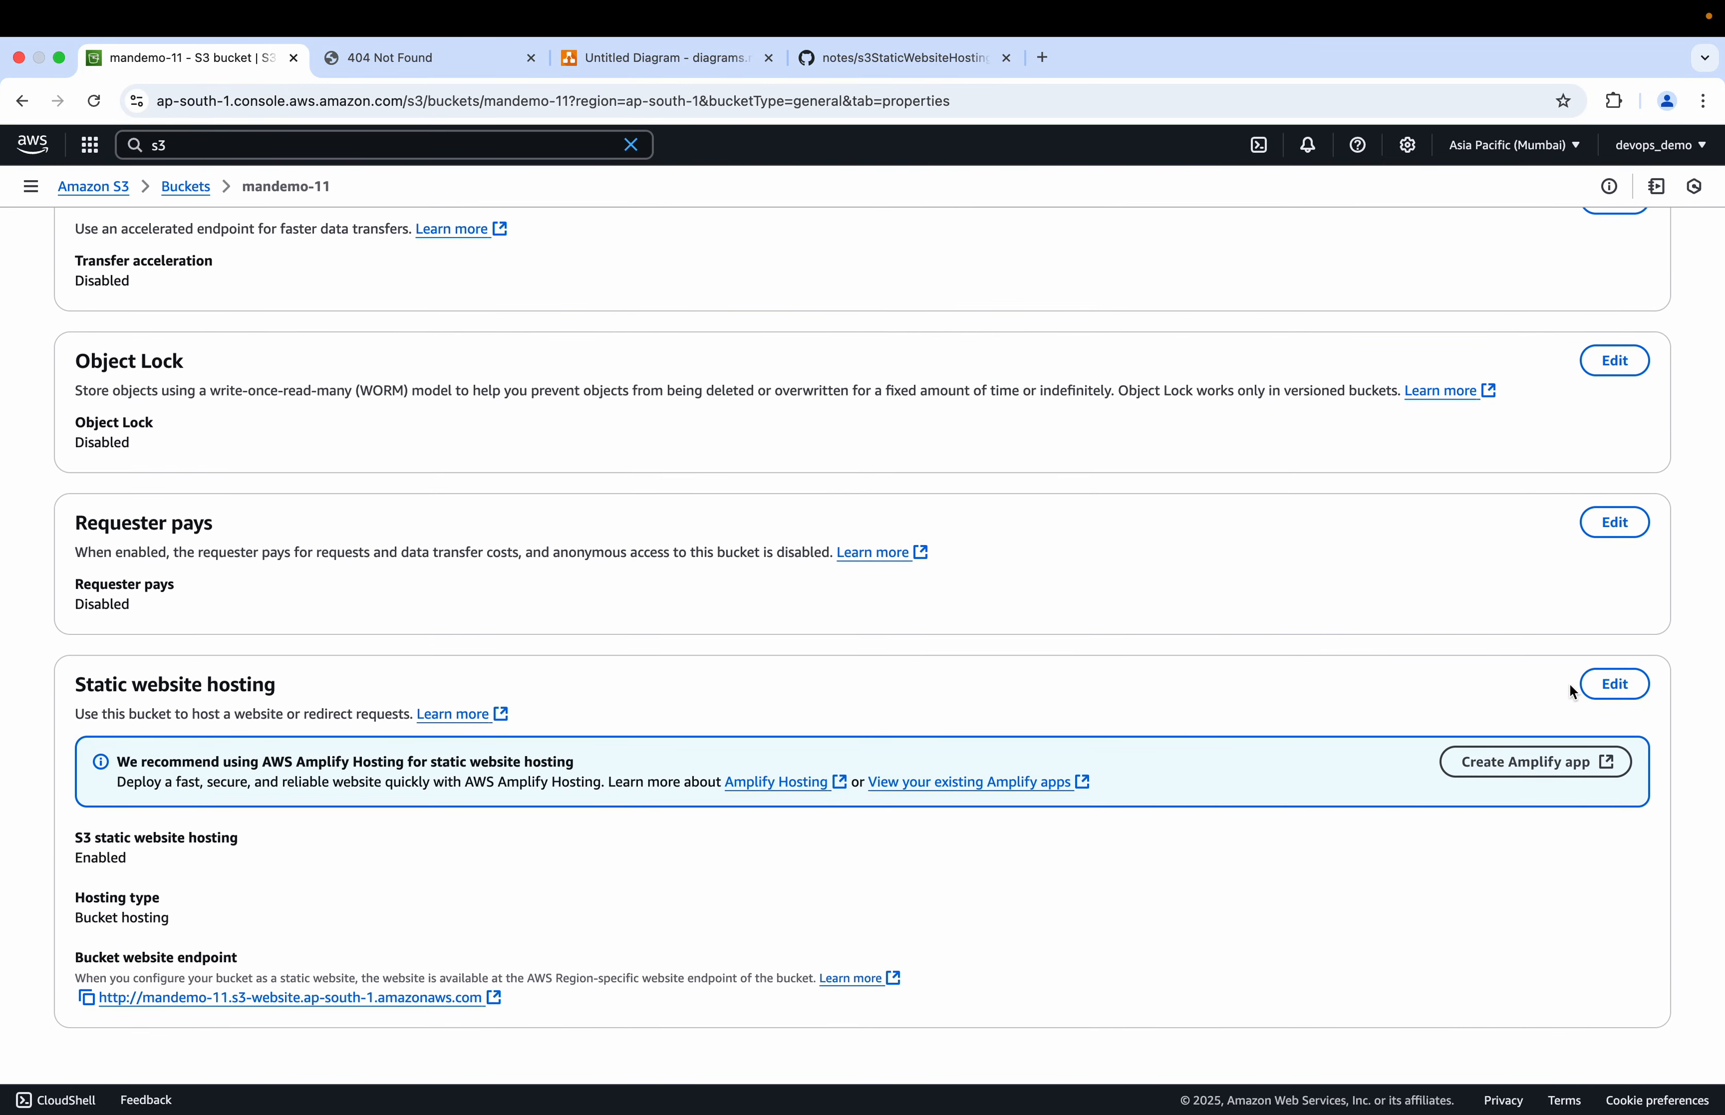
click(1591, 683)
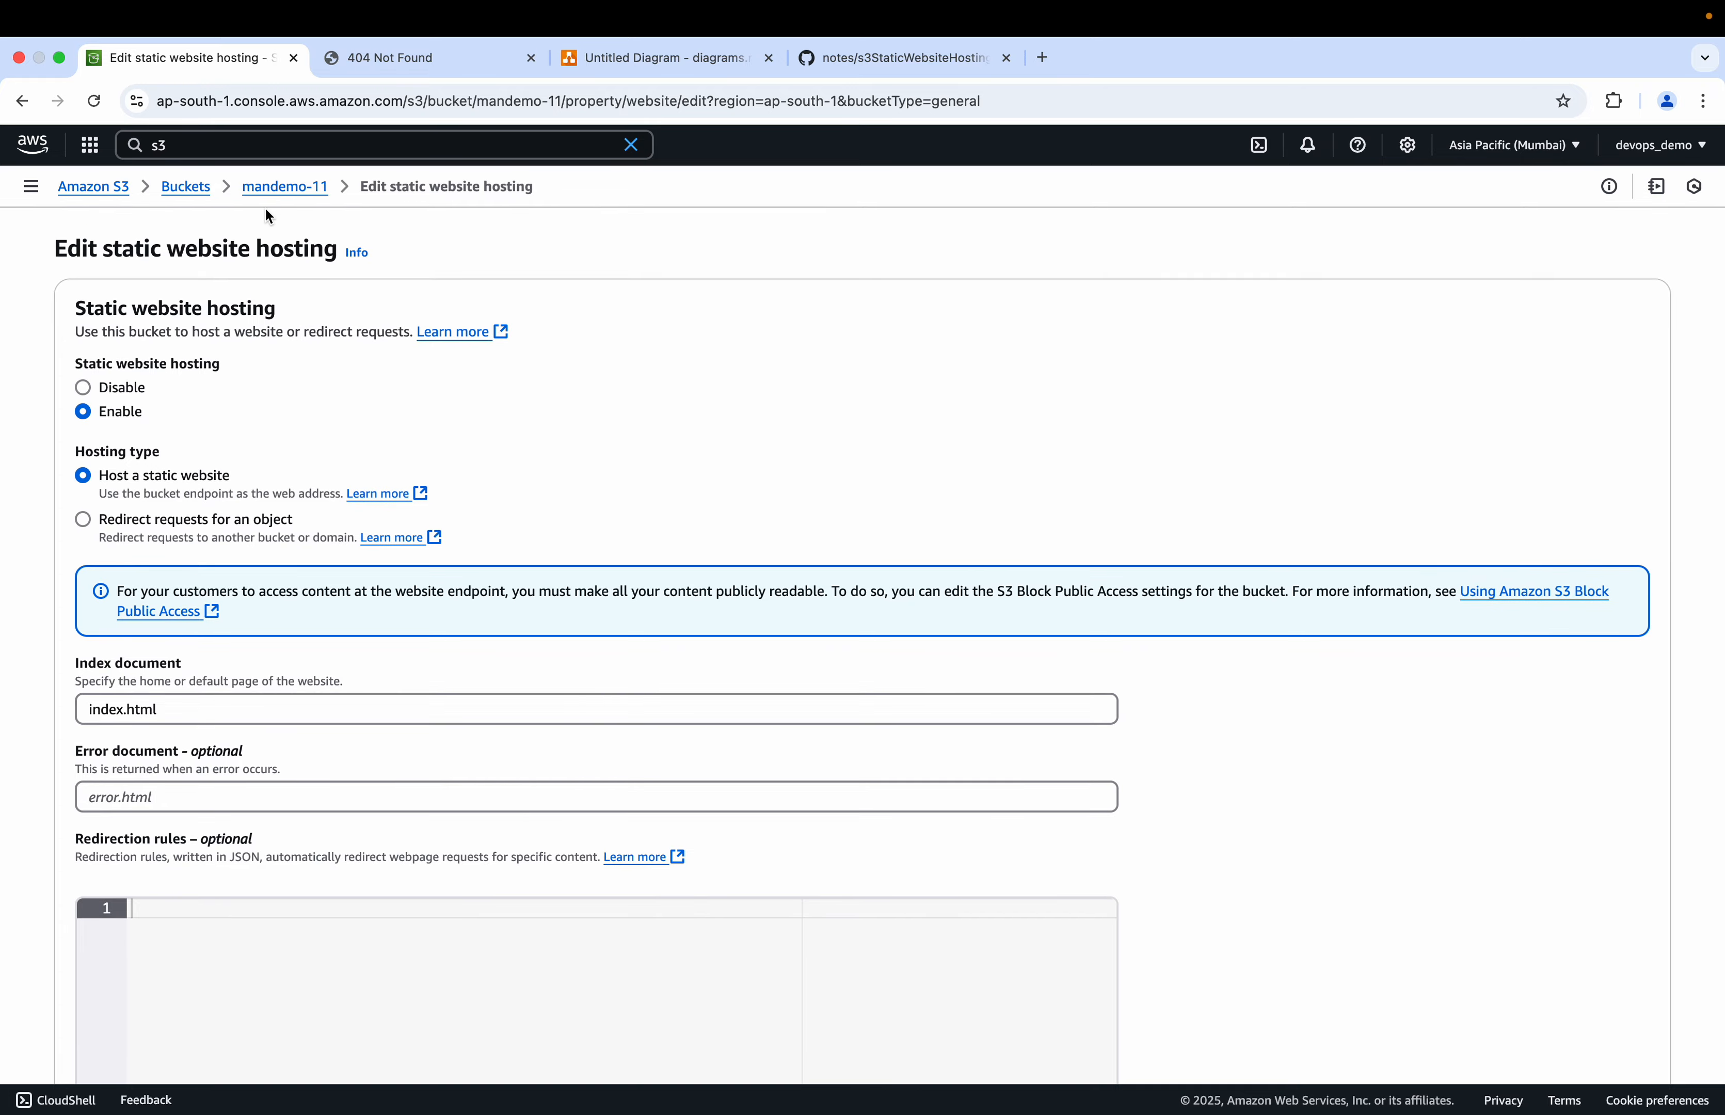
click(293, 190)
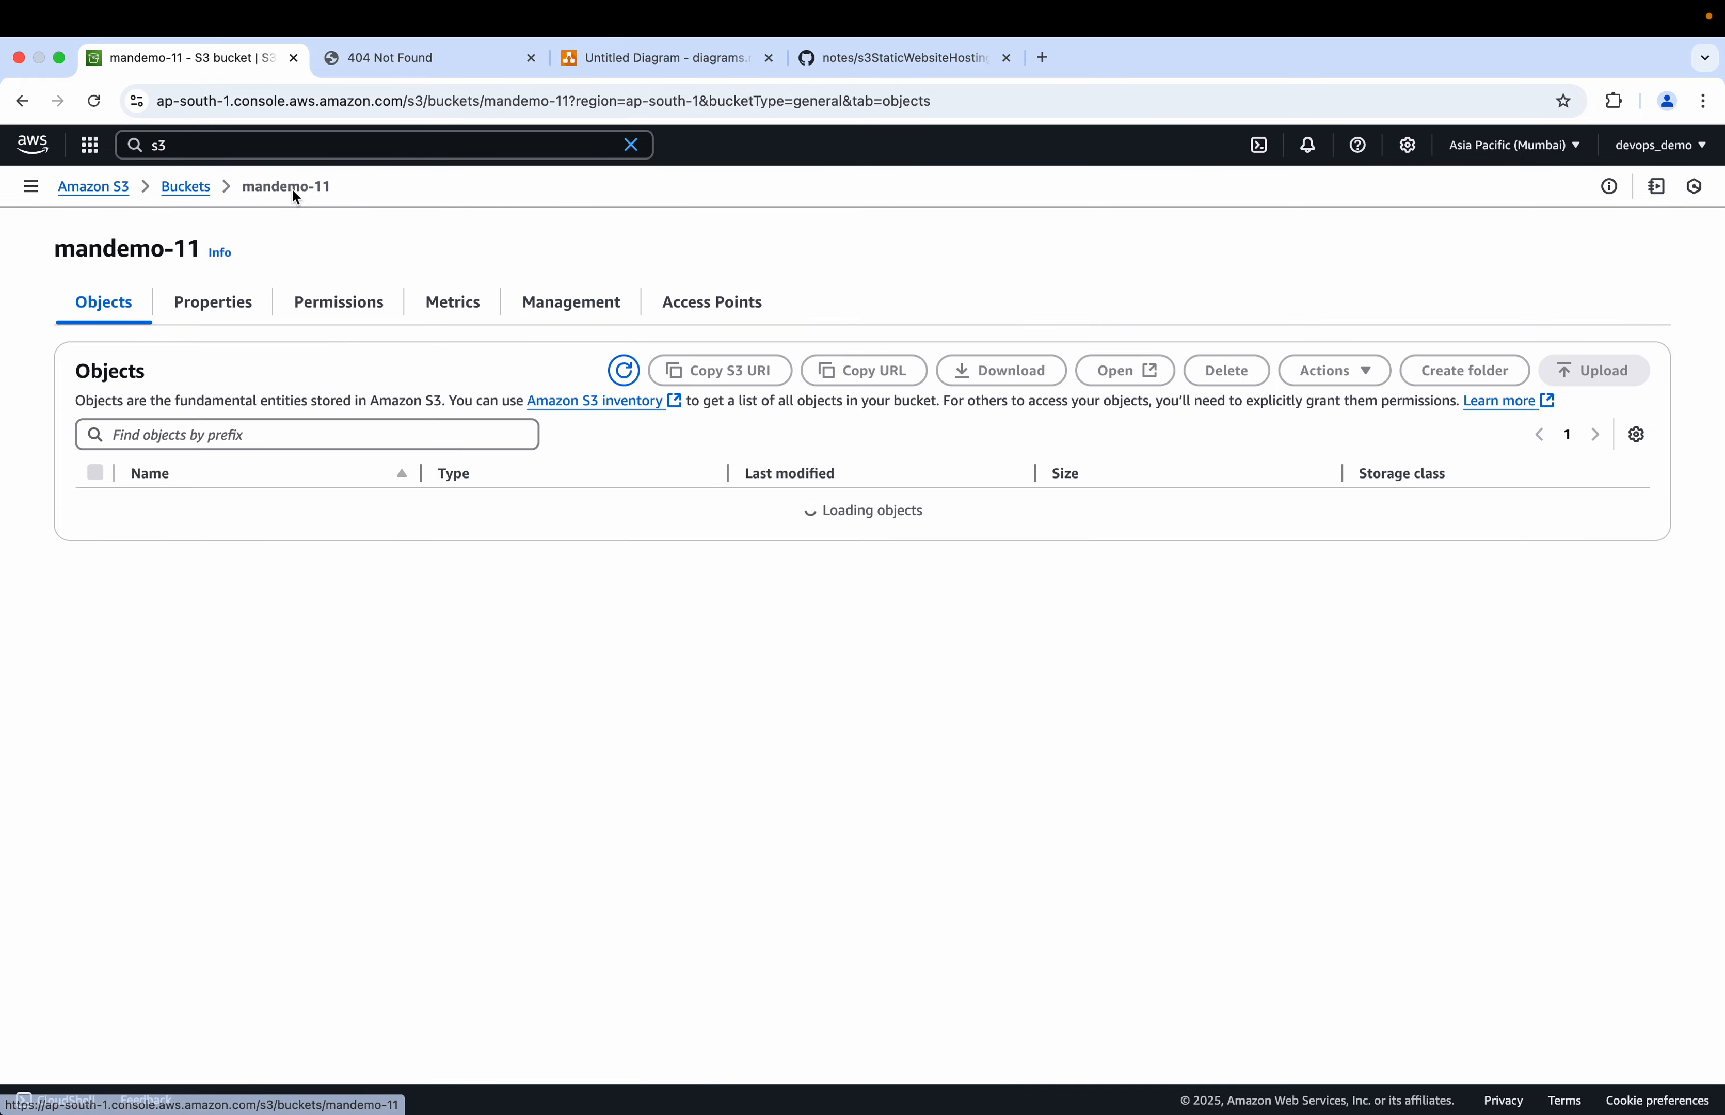
- Compare the bucket website endpoint in the static website hosting properties with the message on the website page
click(235, 307)
scroll(235, 308, down, 20)
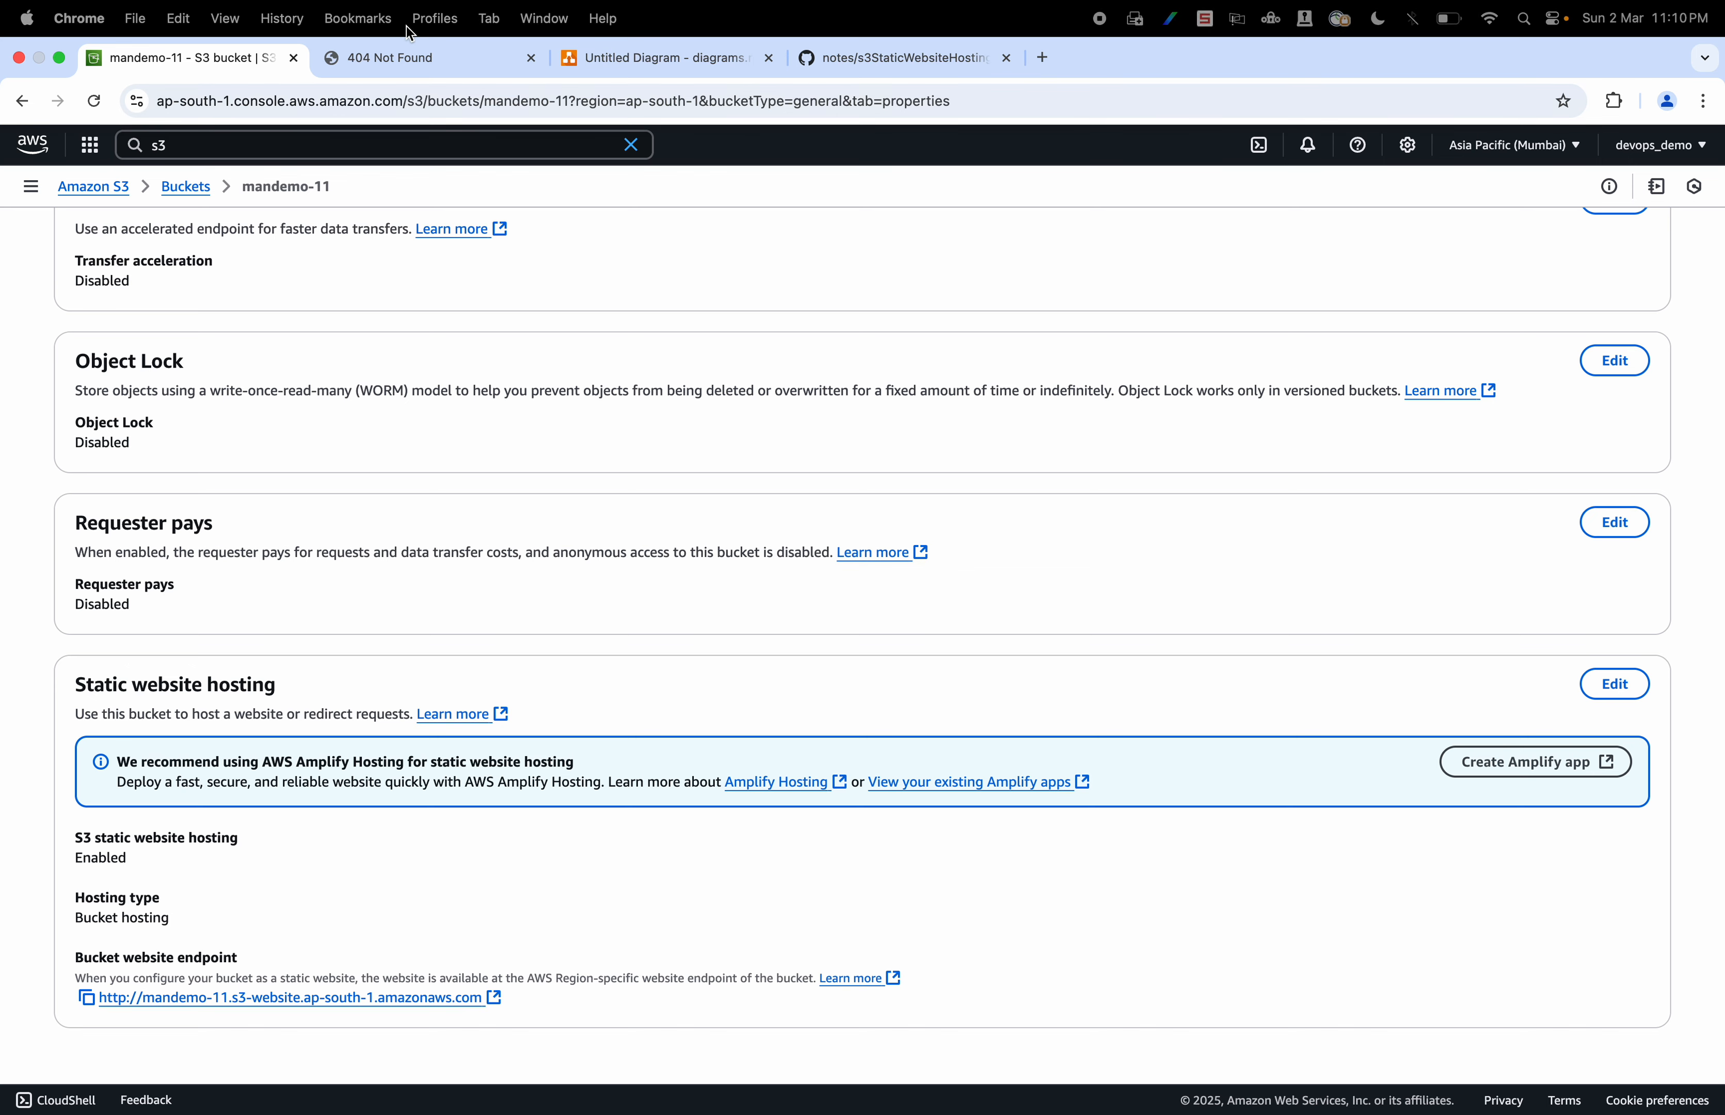
click(400, 54)
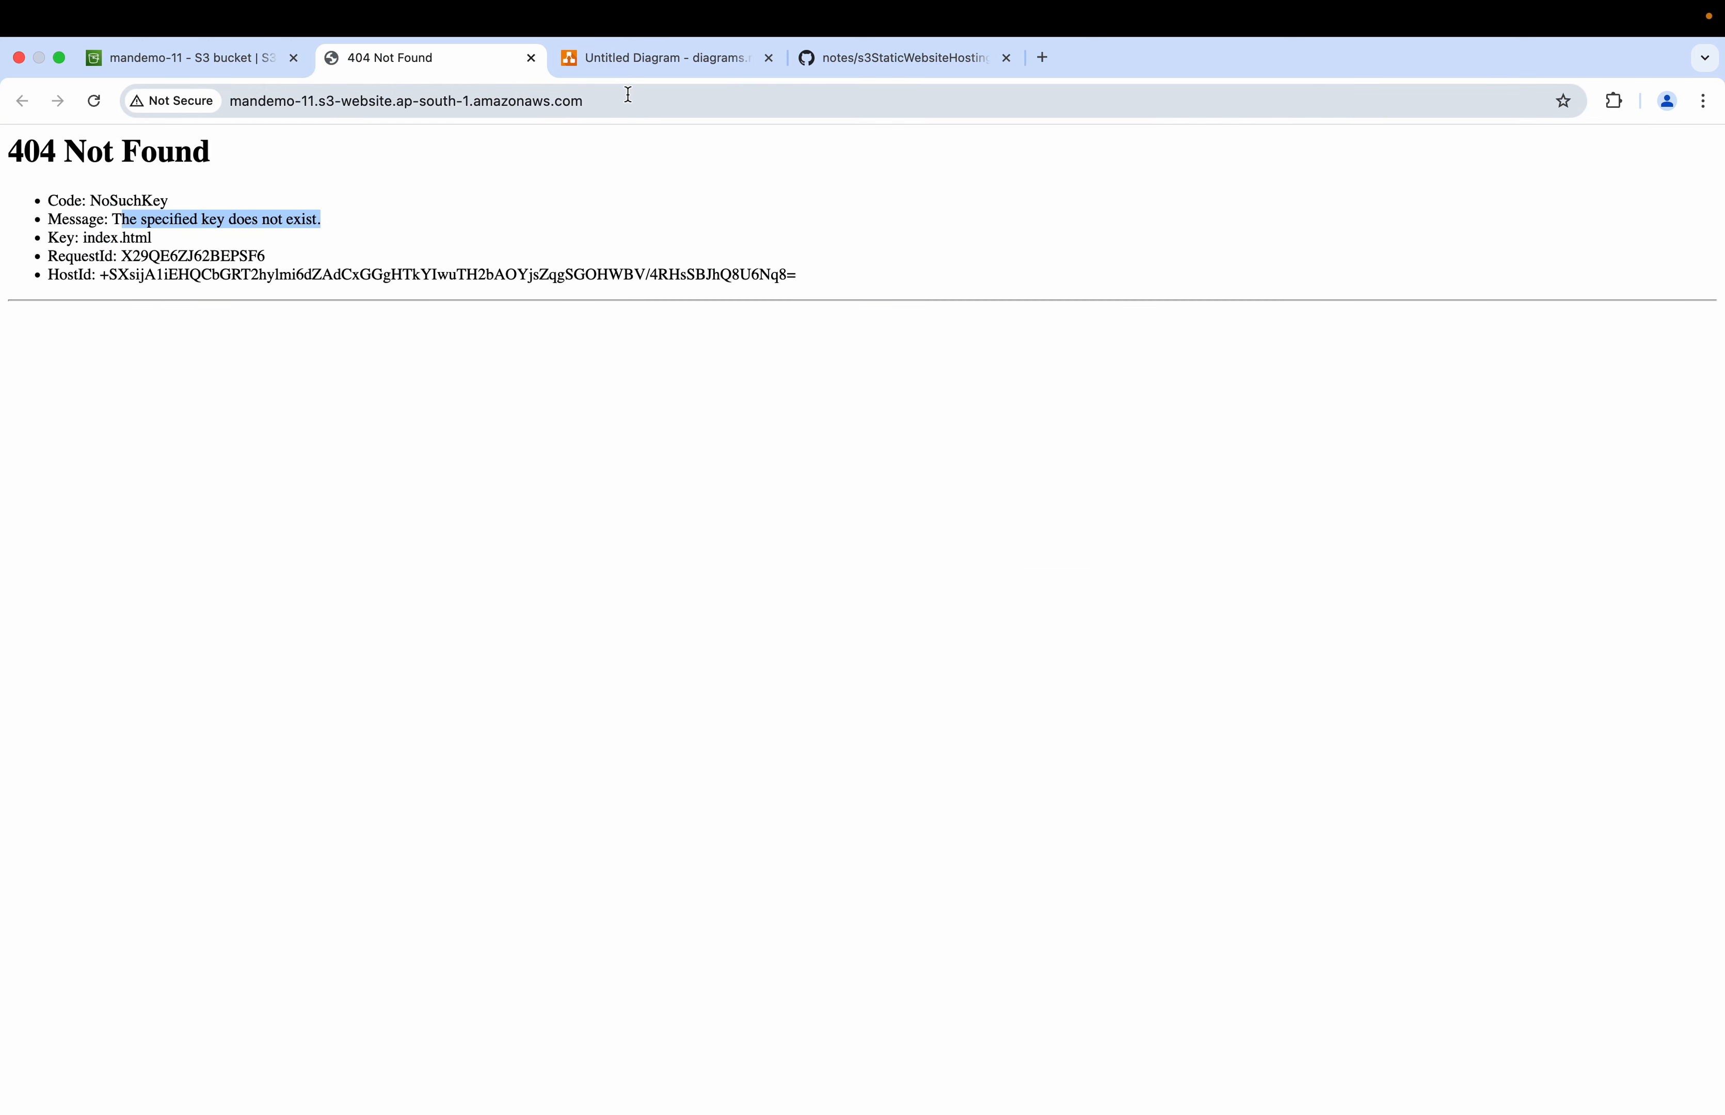
click(217, 56)
scroll(152, 326, up, 20)
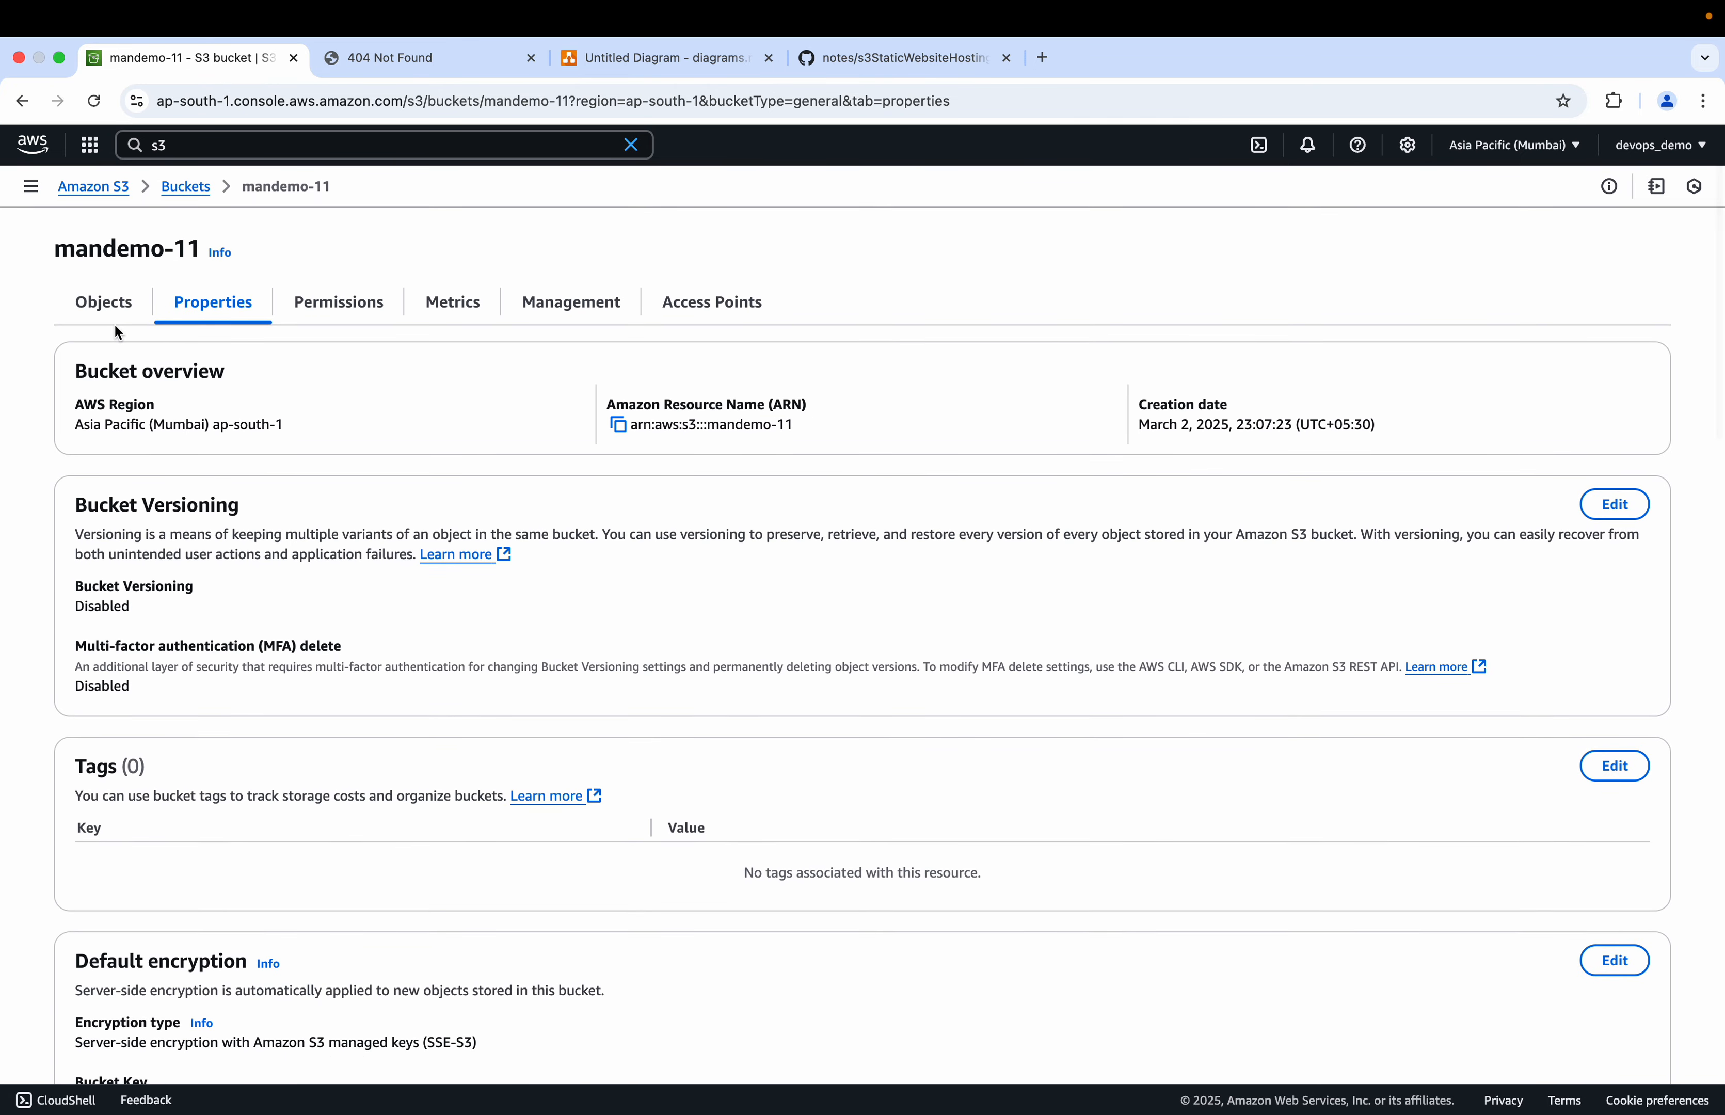
- Show mandemo-11's objects, and create a new file named index.html in the S3 Demo folder in Visual Studio Code
click(108, 338)
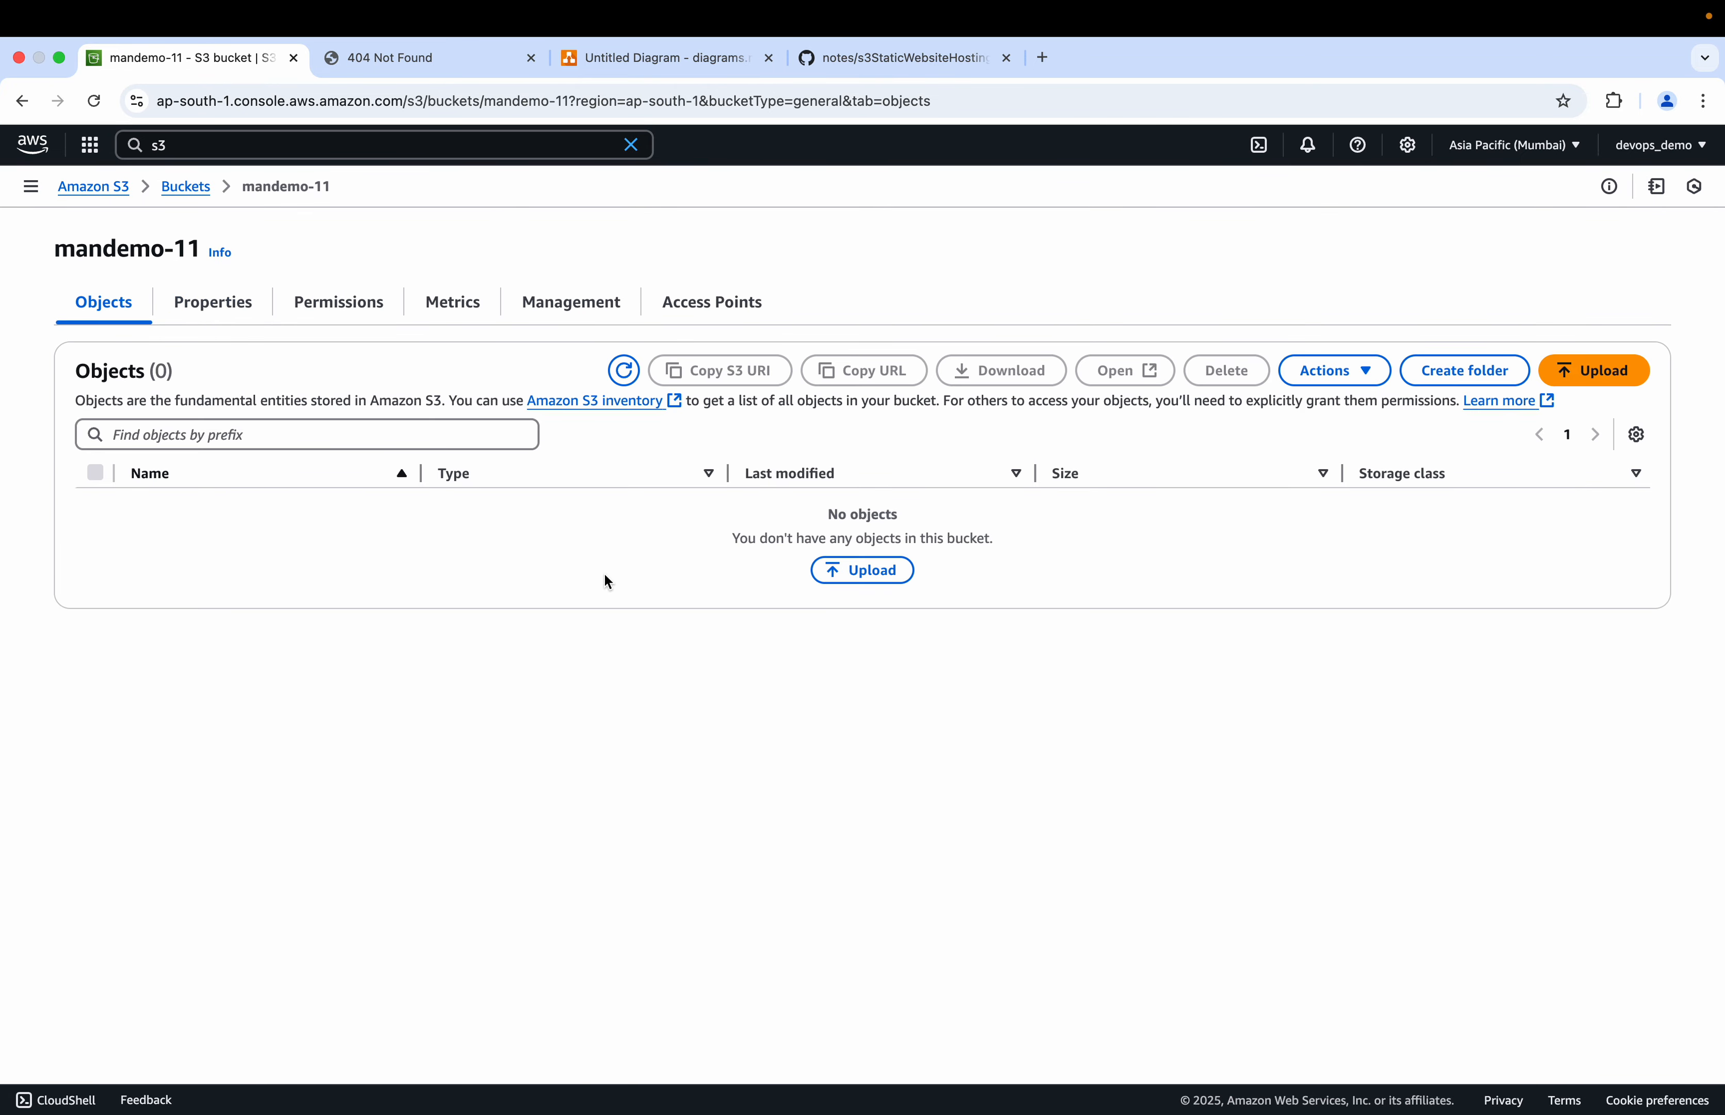
key(super+Tab)
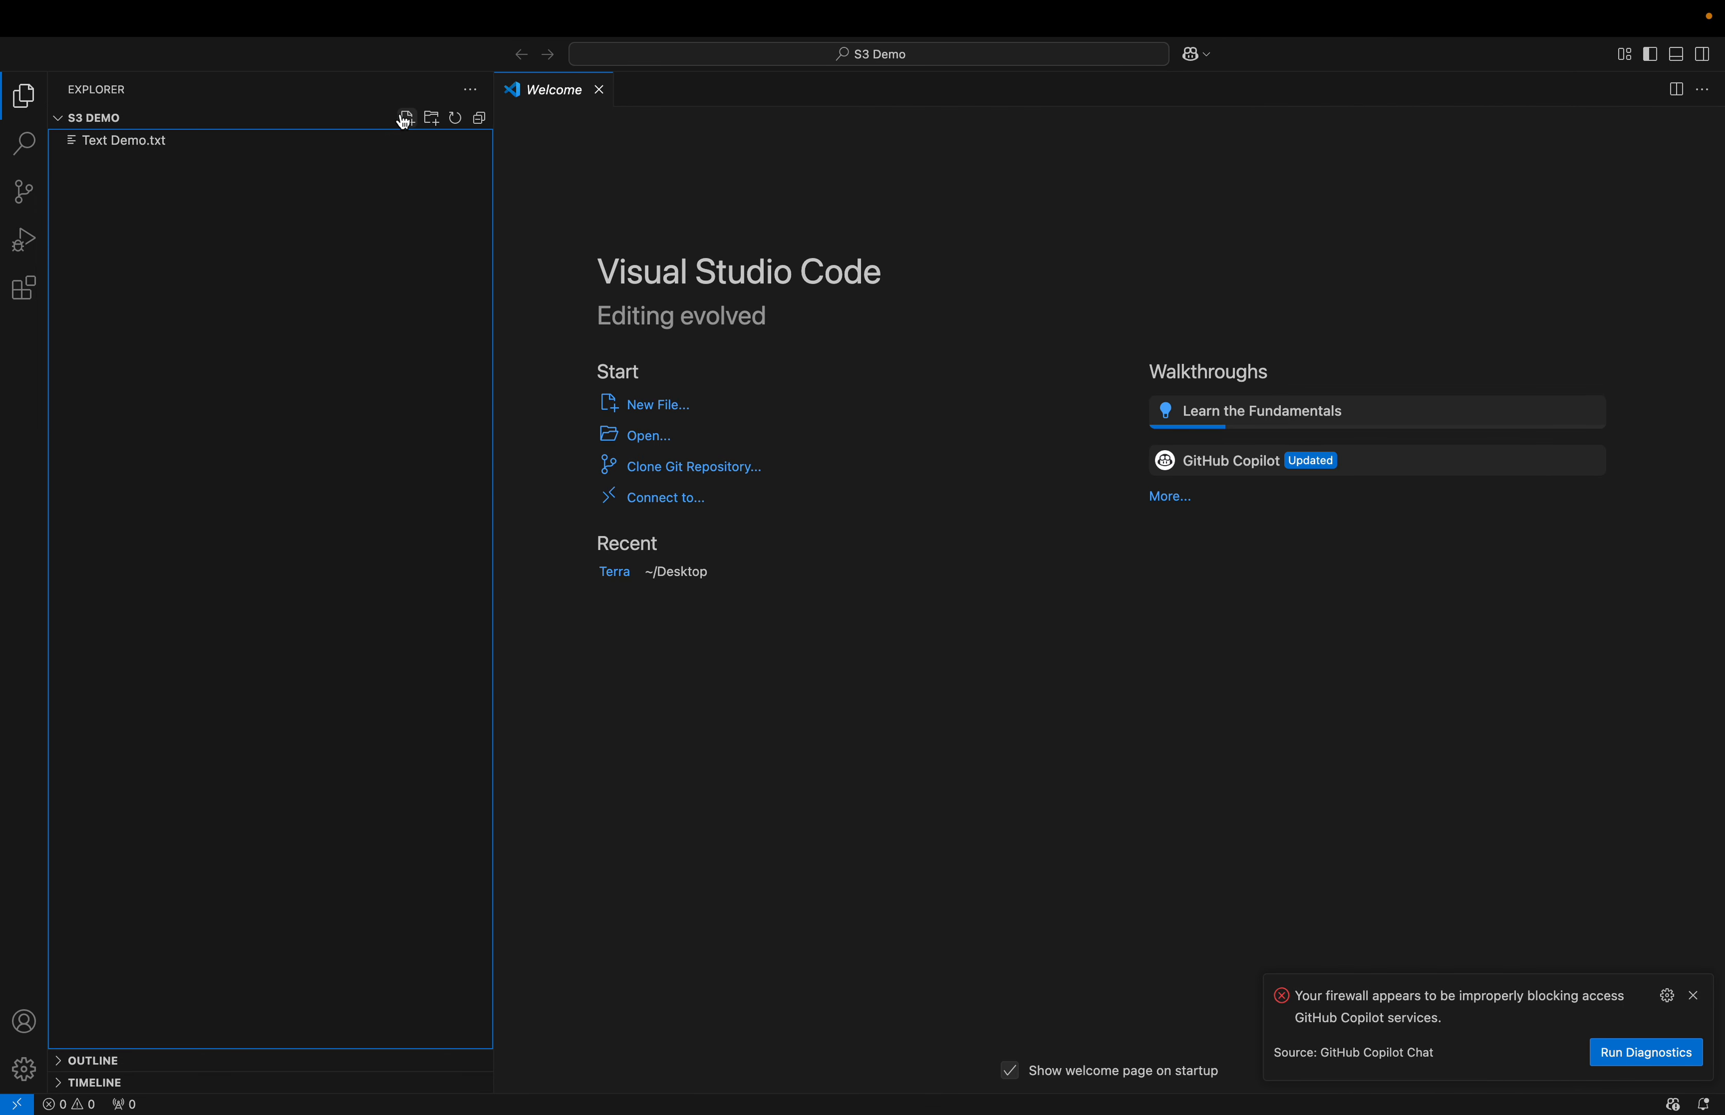
click(406, 119)
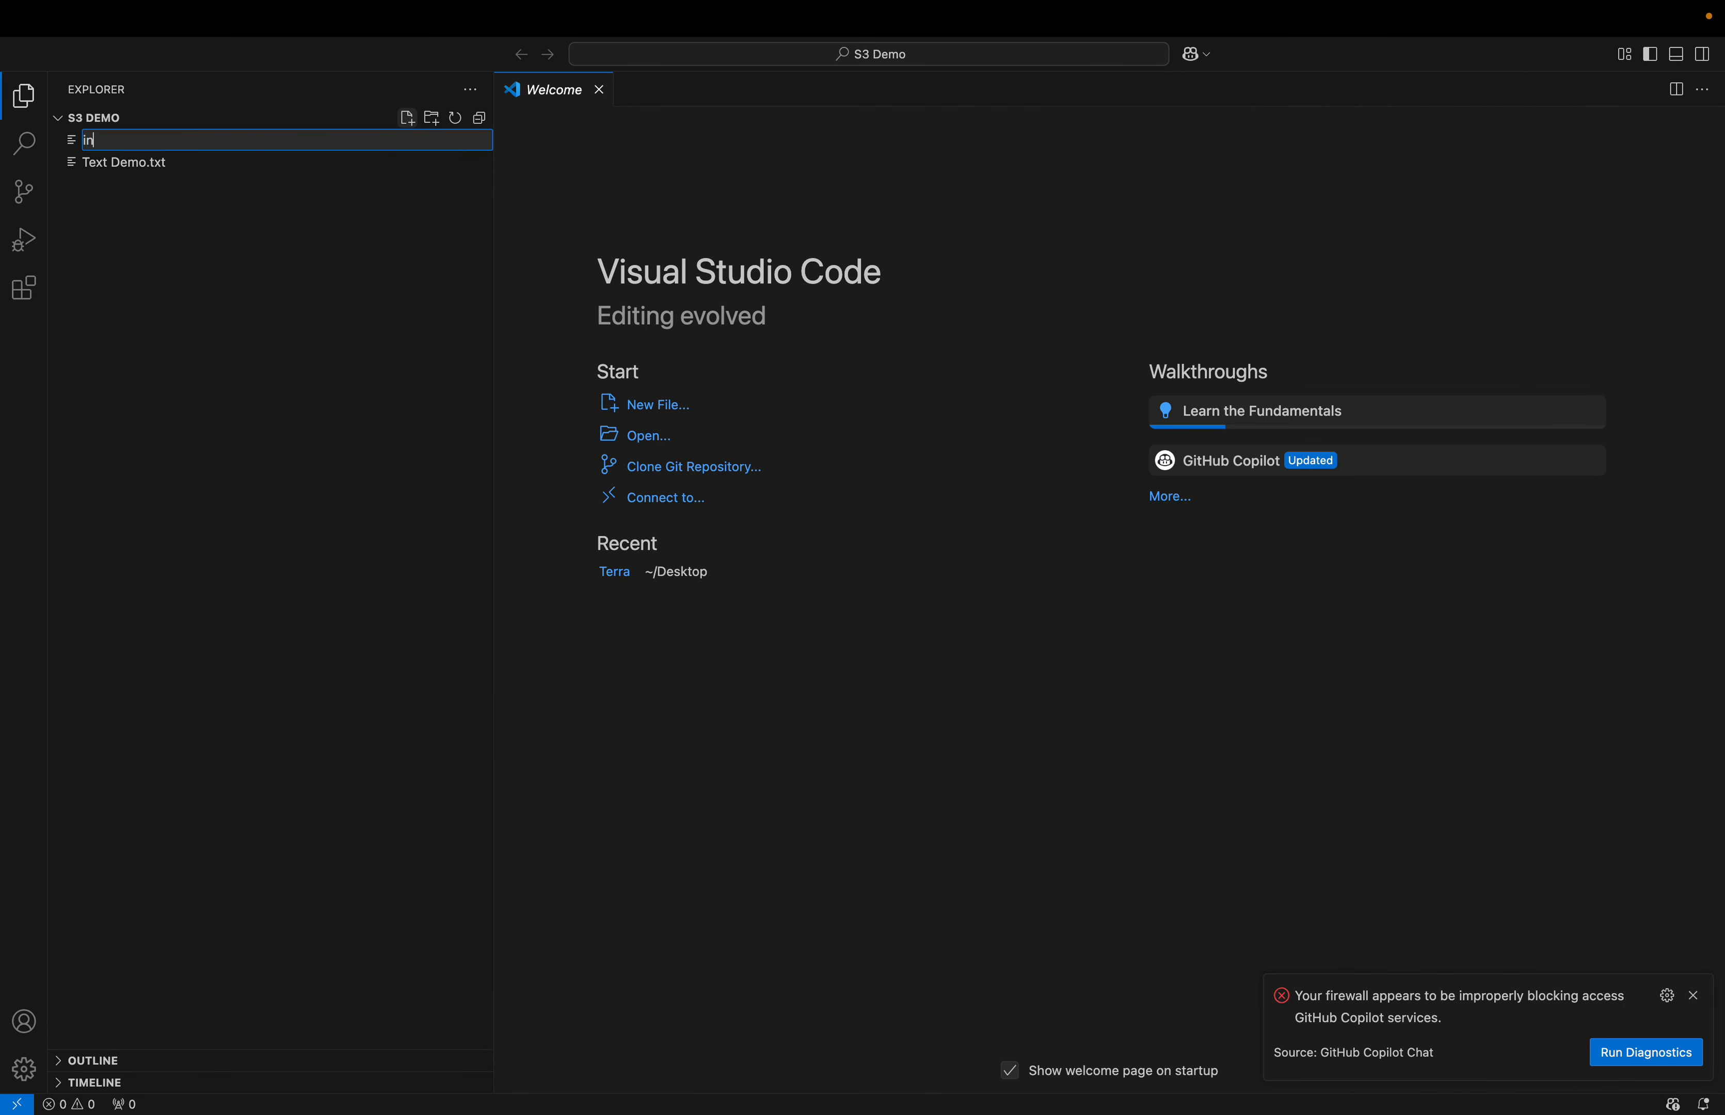
text(index.html)
key(Return)
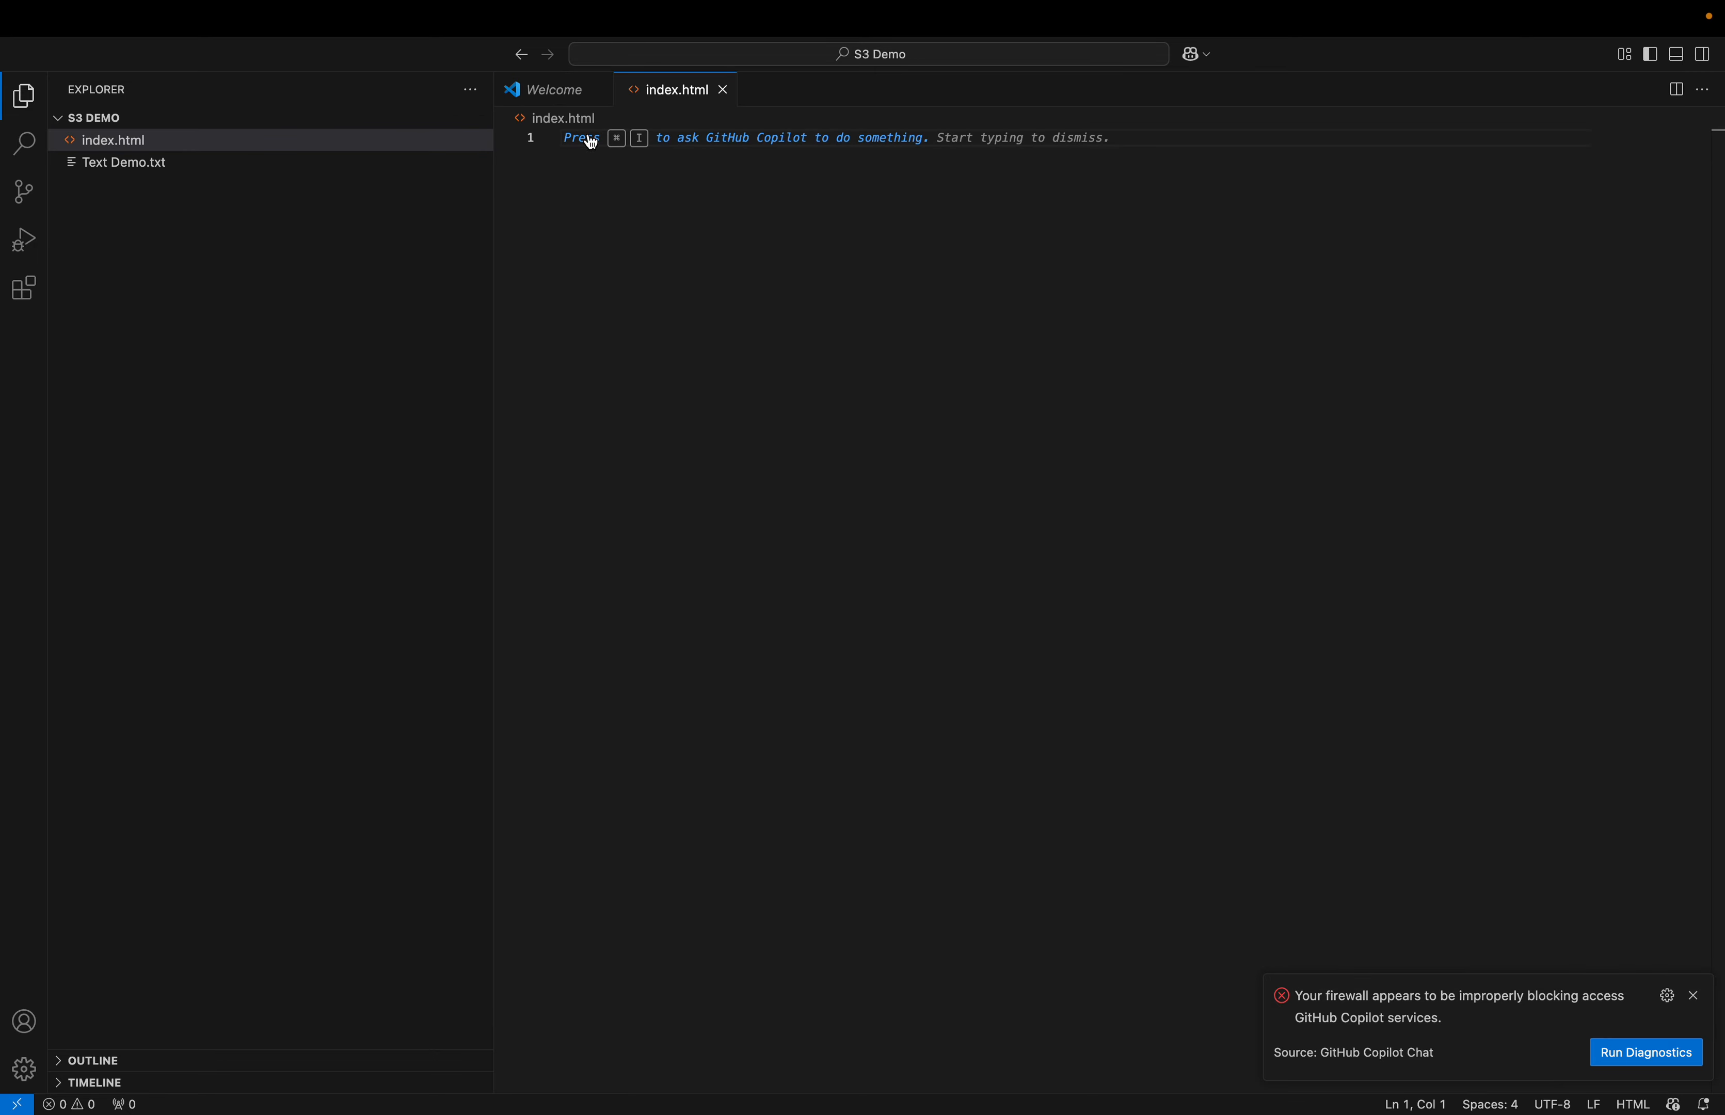
- Switch to the browser and copy the complete index.html code, from <!DOCTYPE html> to </html>, from the s3StaticWebsiteHosting notes on GitHub
key(super+Tab)
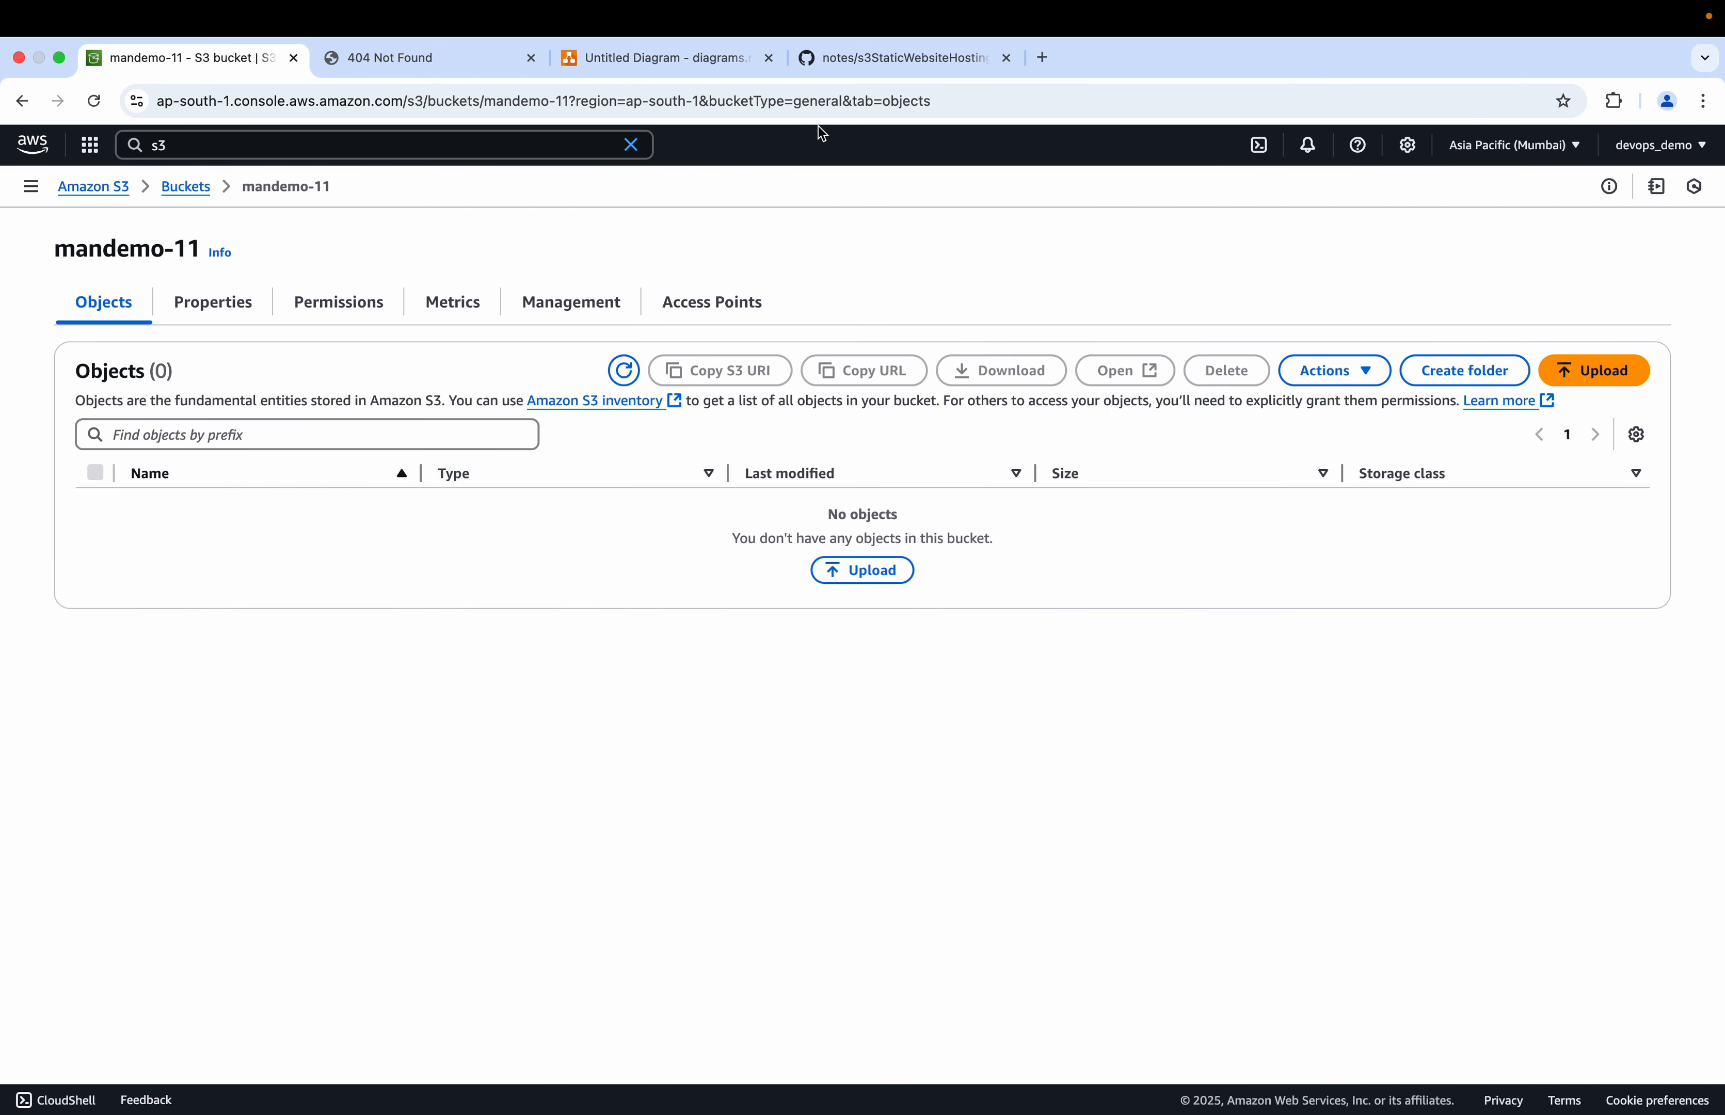
click(885, 59)
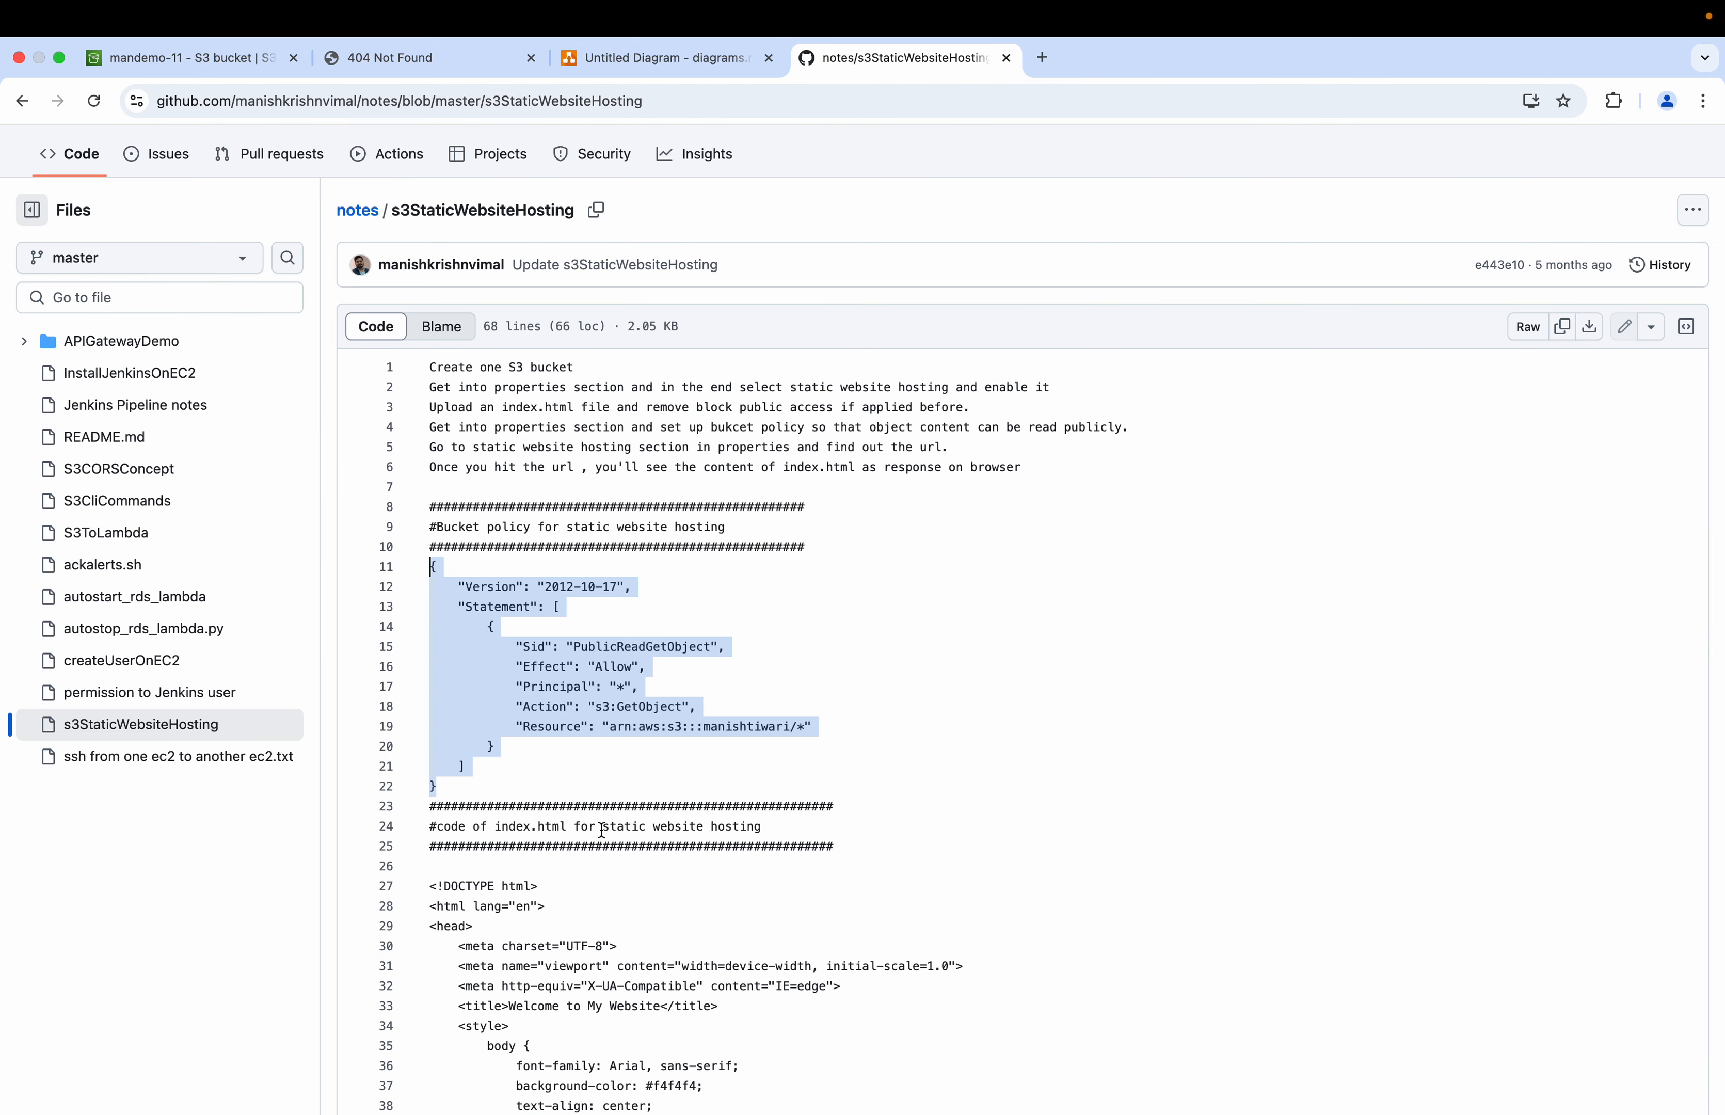
scroll(475, 572, down, 10)
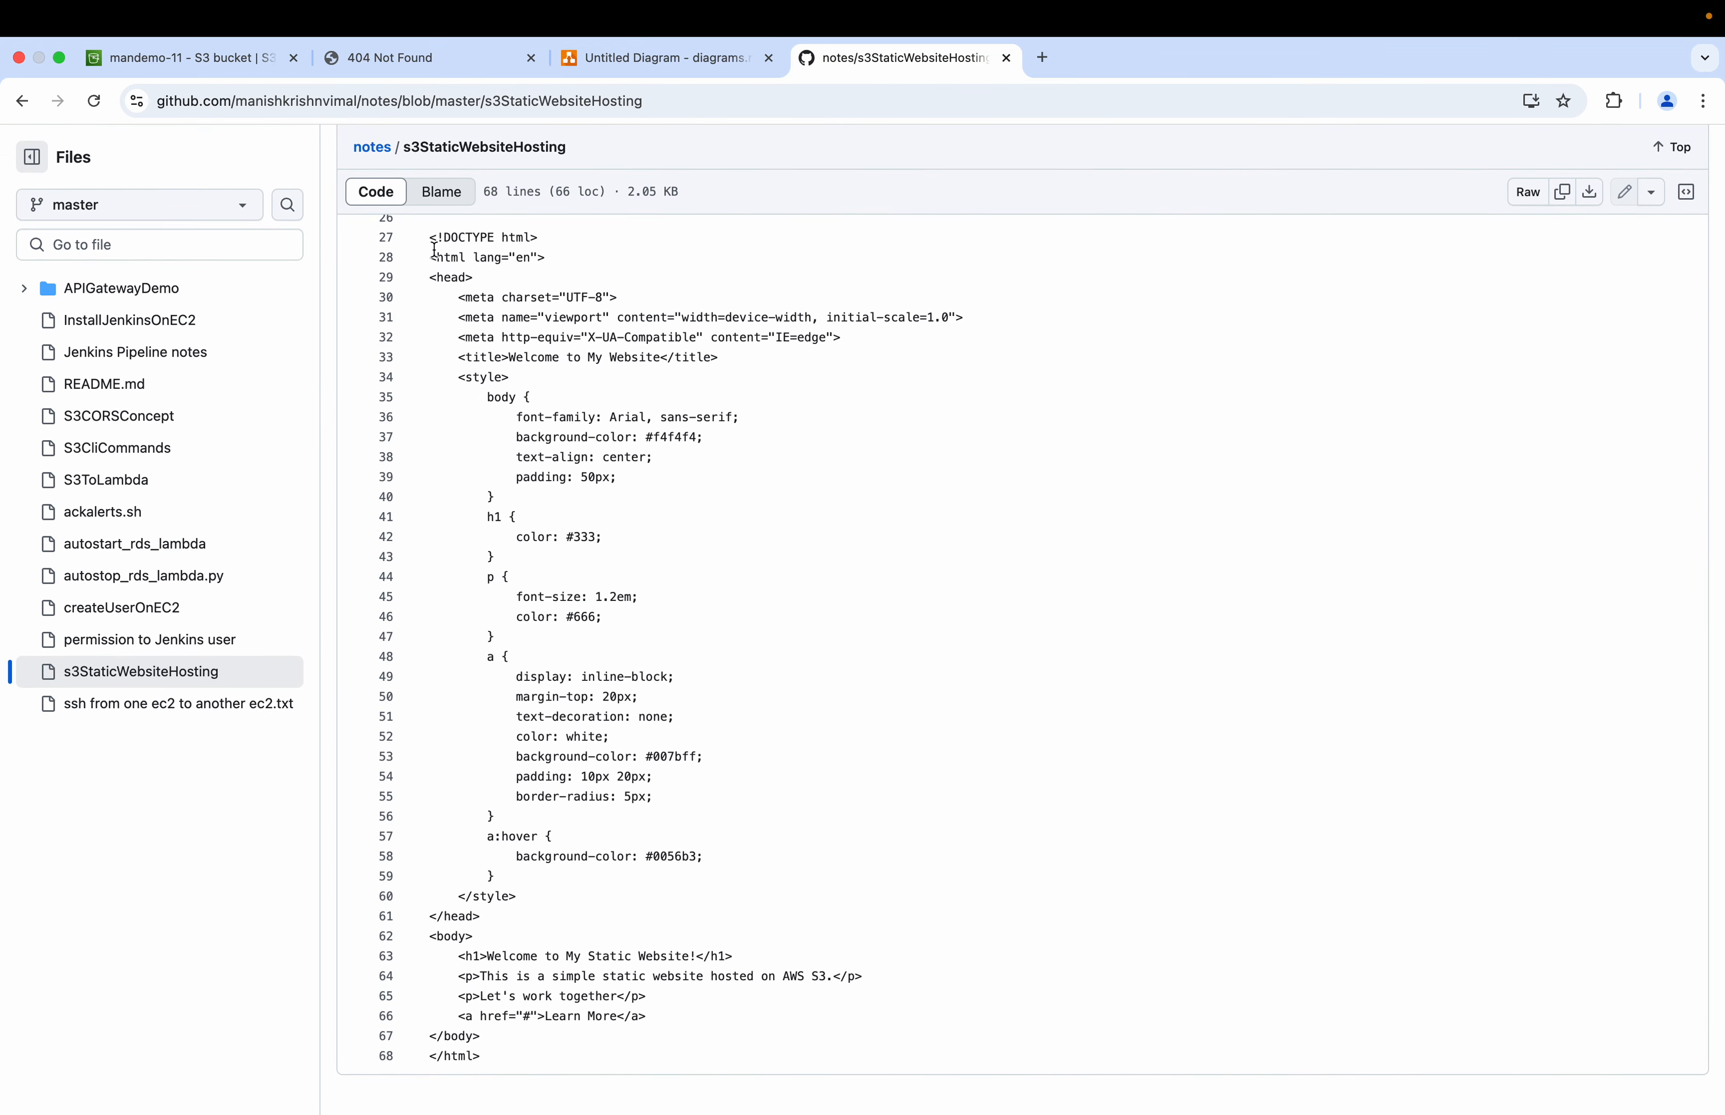
scroll(436, 249, up, 2)
drag(432, 292, 604, 621)
scroll(609, 1029, down, 2)
drag(494, 1056, 421, 250)
key(super+c)
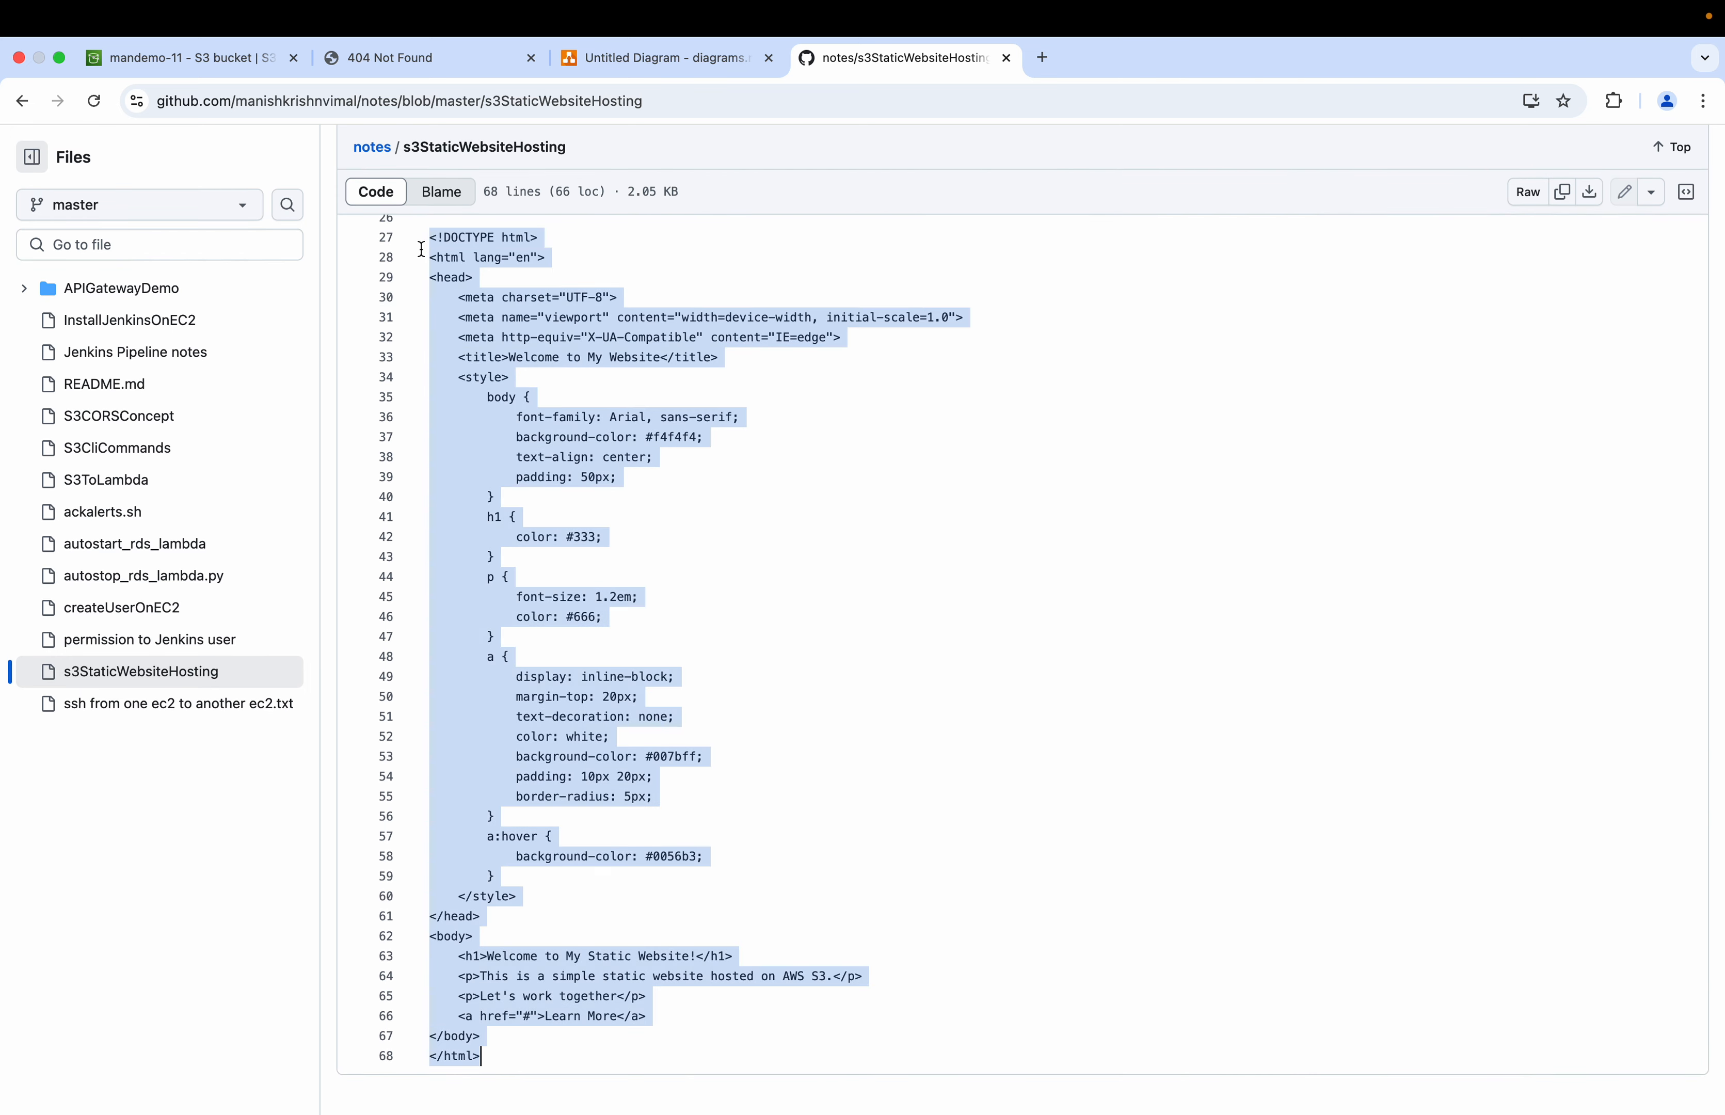
- Switch to Visual Studio Code, paste the copied HTML code into the empty index.html, and save the file
key(super+Tab)
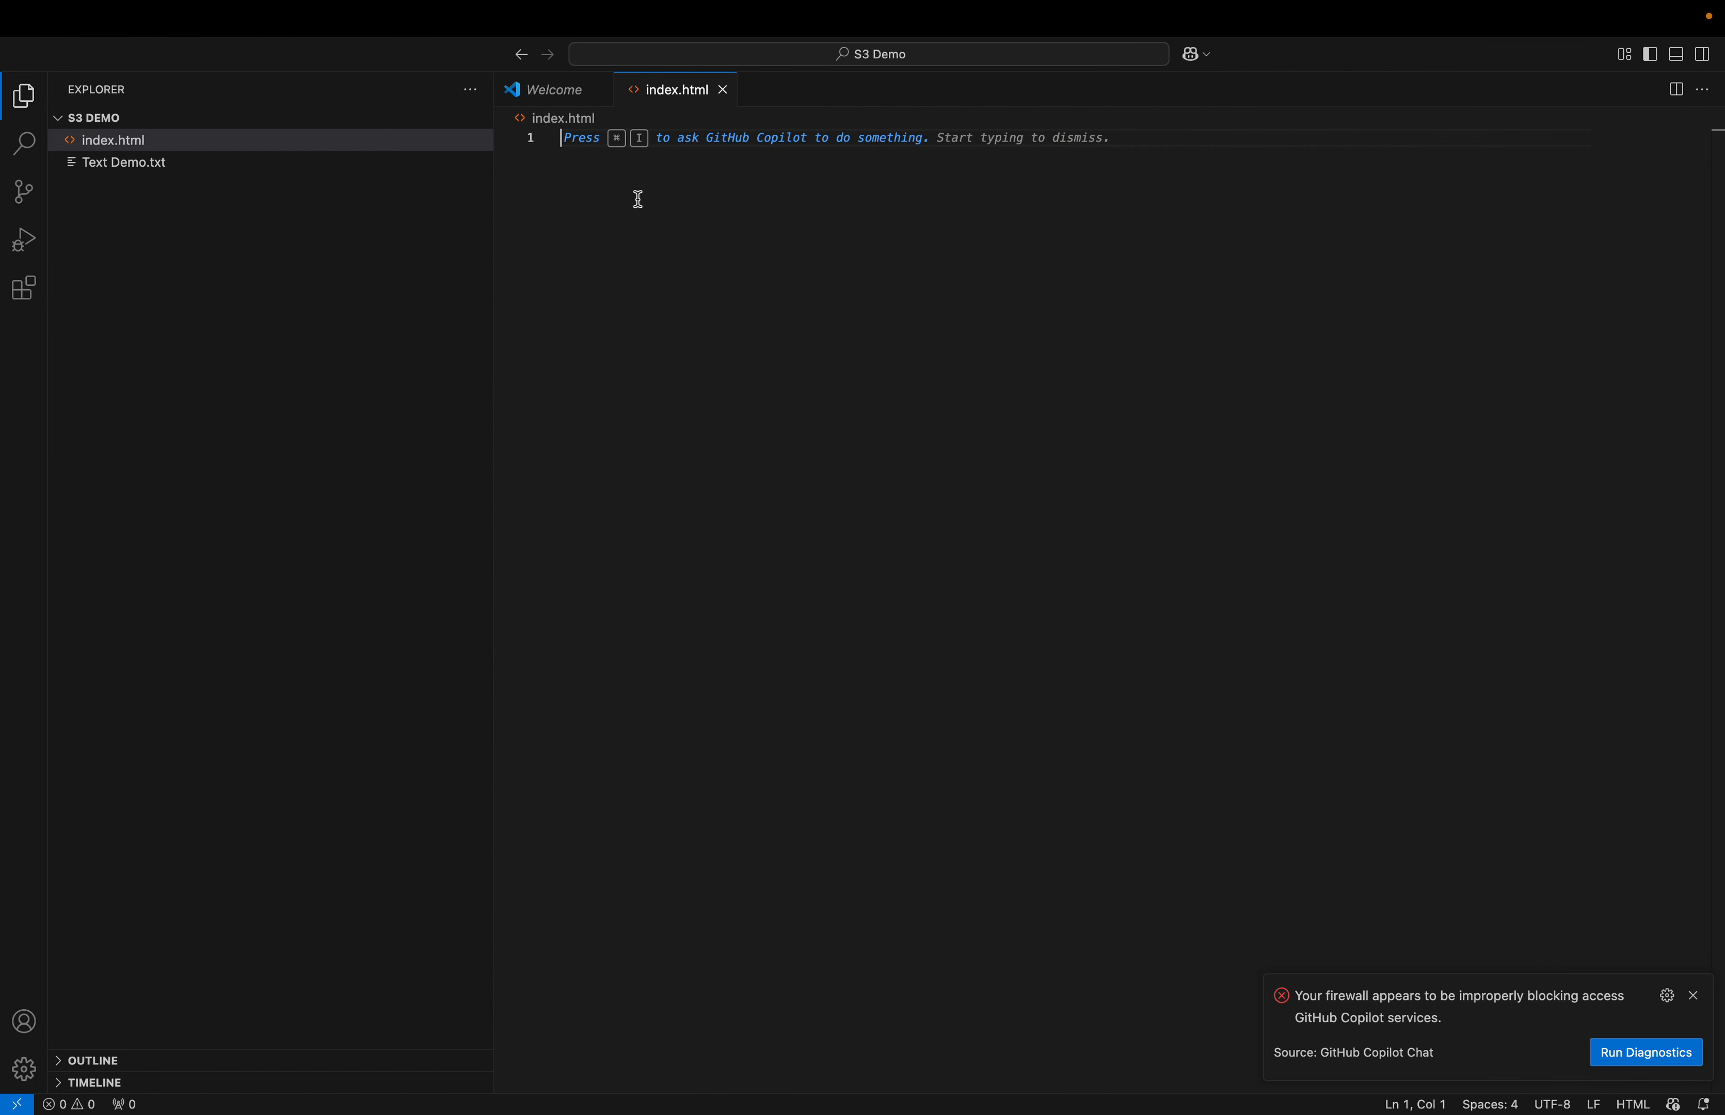
key(super+v)
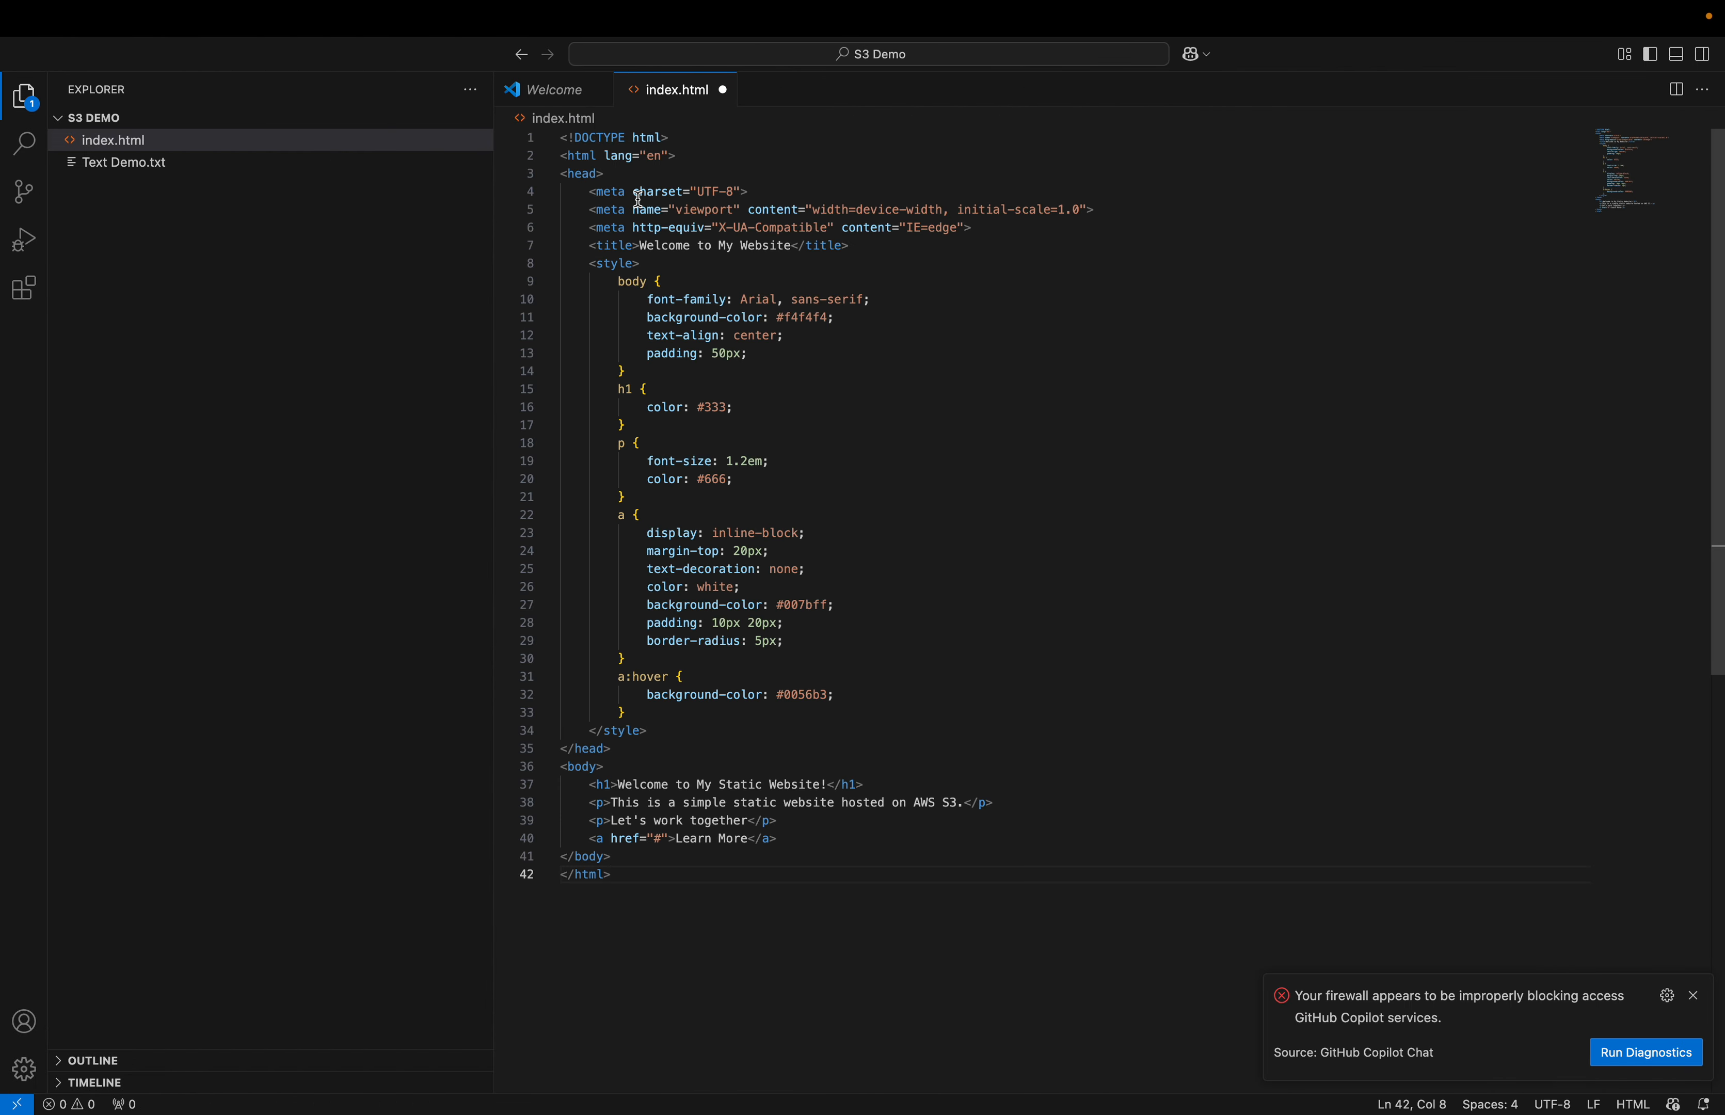
key(super+s)
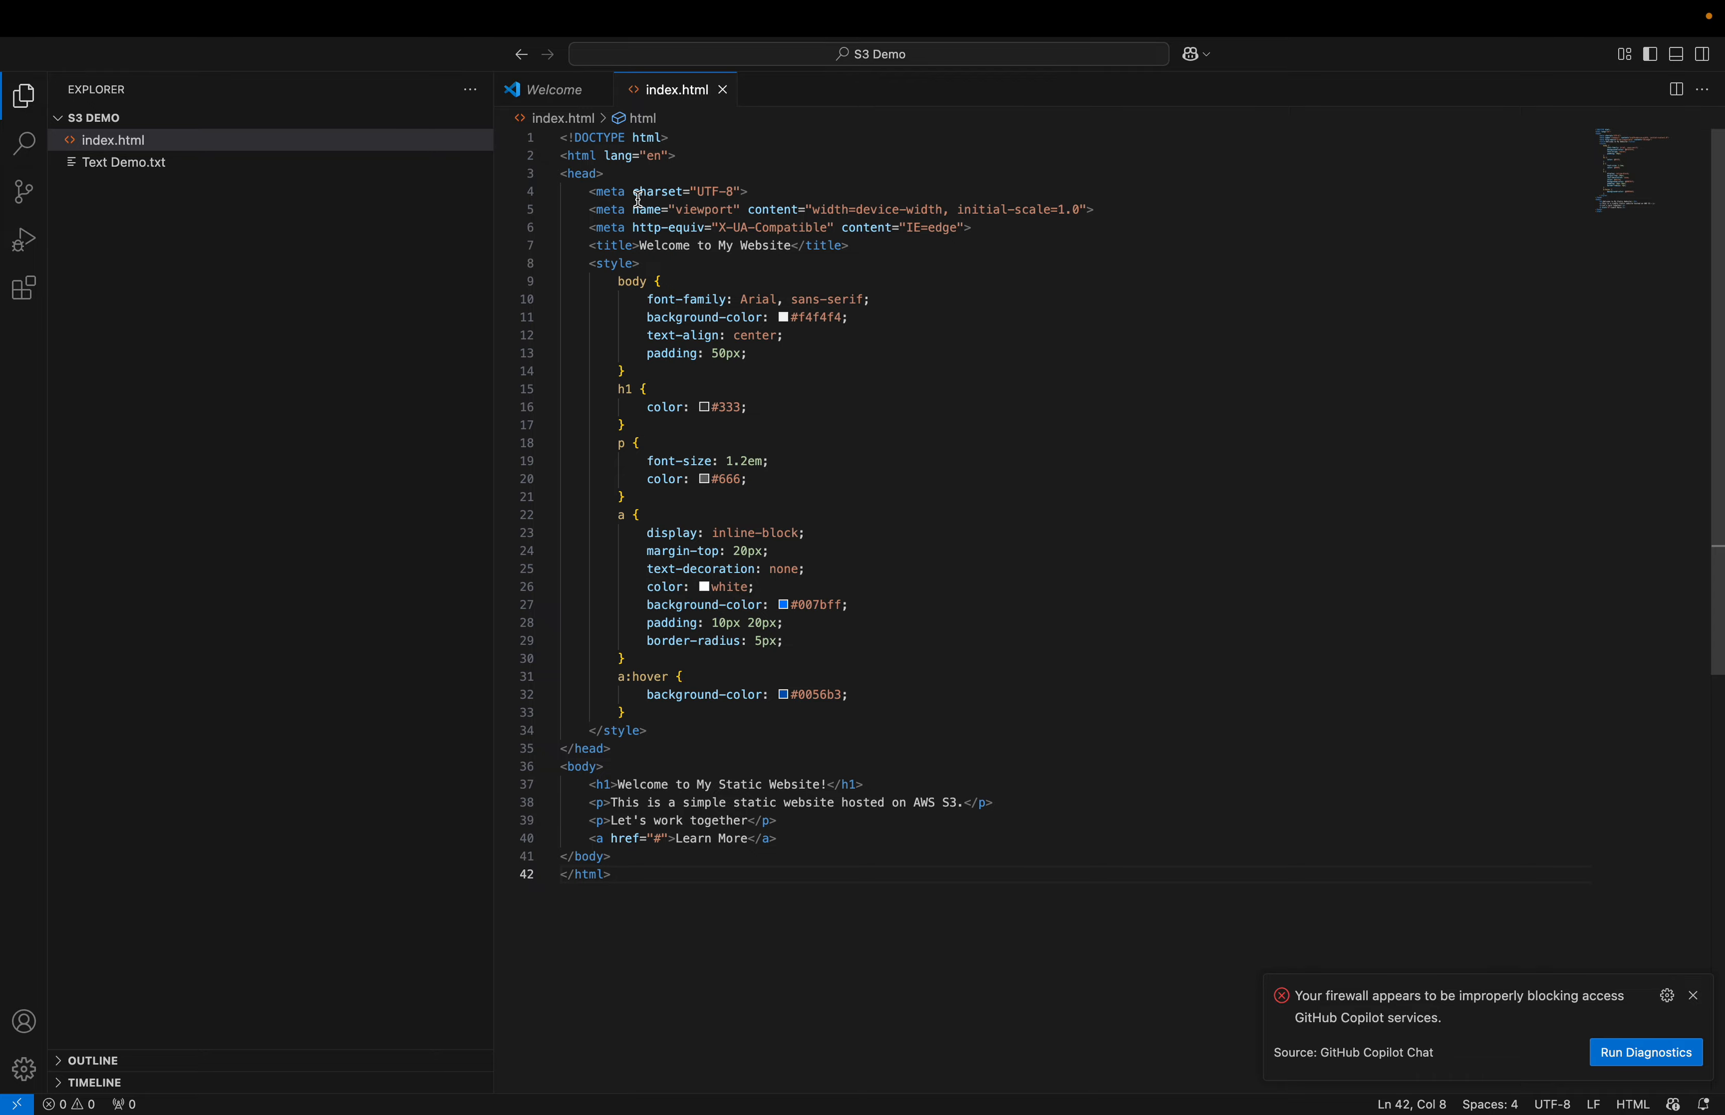
- Switch back to the S3 console in the browser, upload index.html from the S3 Demo folder to mandemo-11, and close the upload status
key(super+Tab)
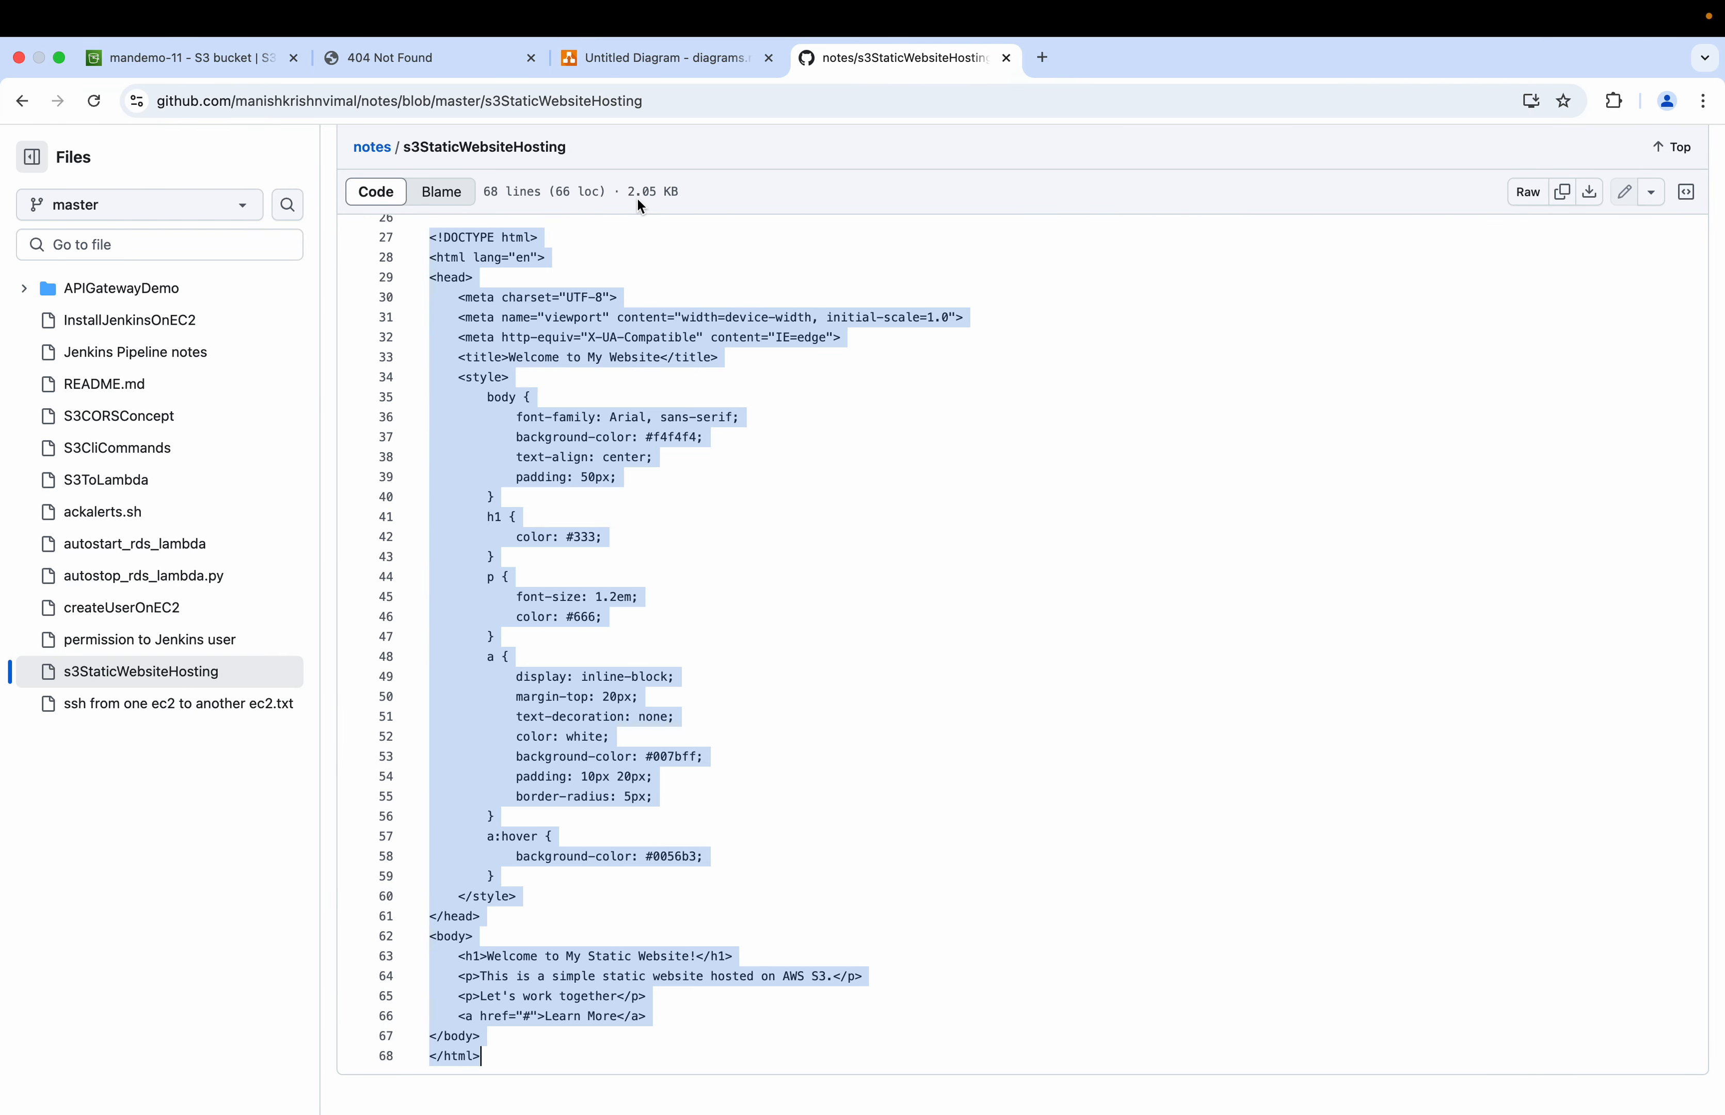
click(223, 57)
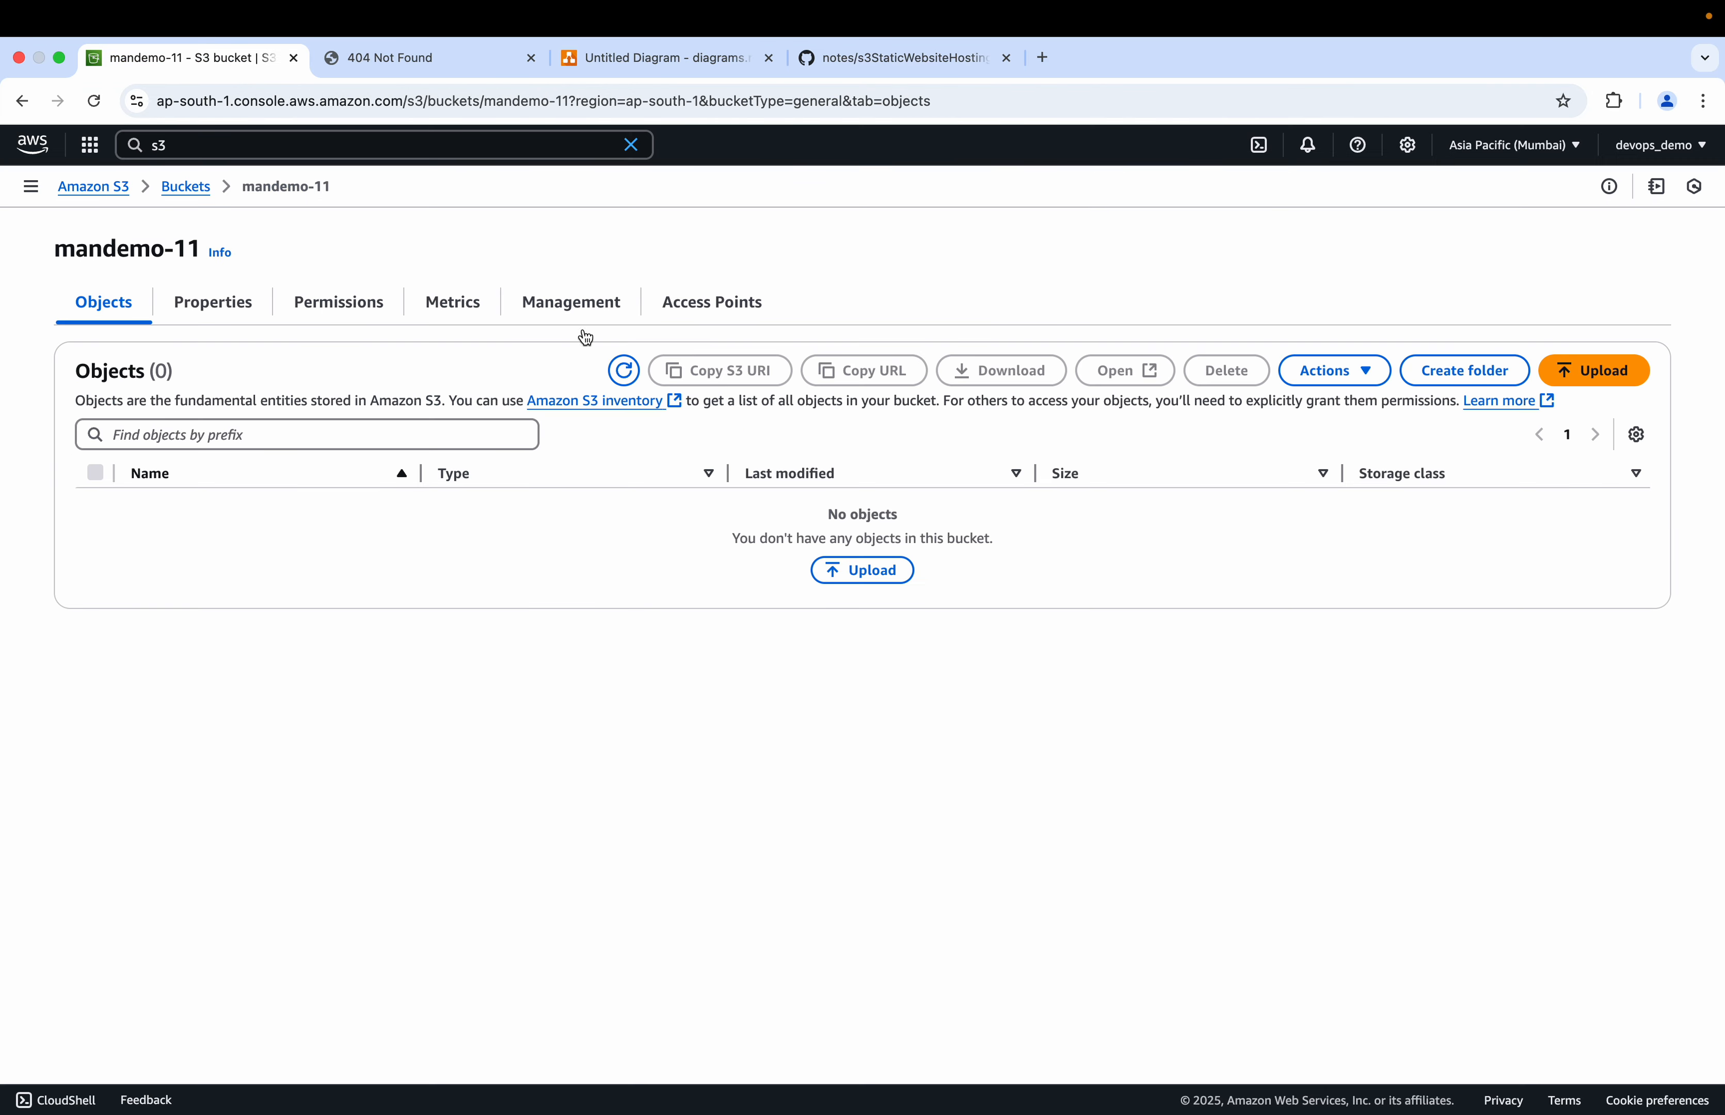
click(891, 583)
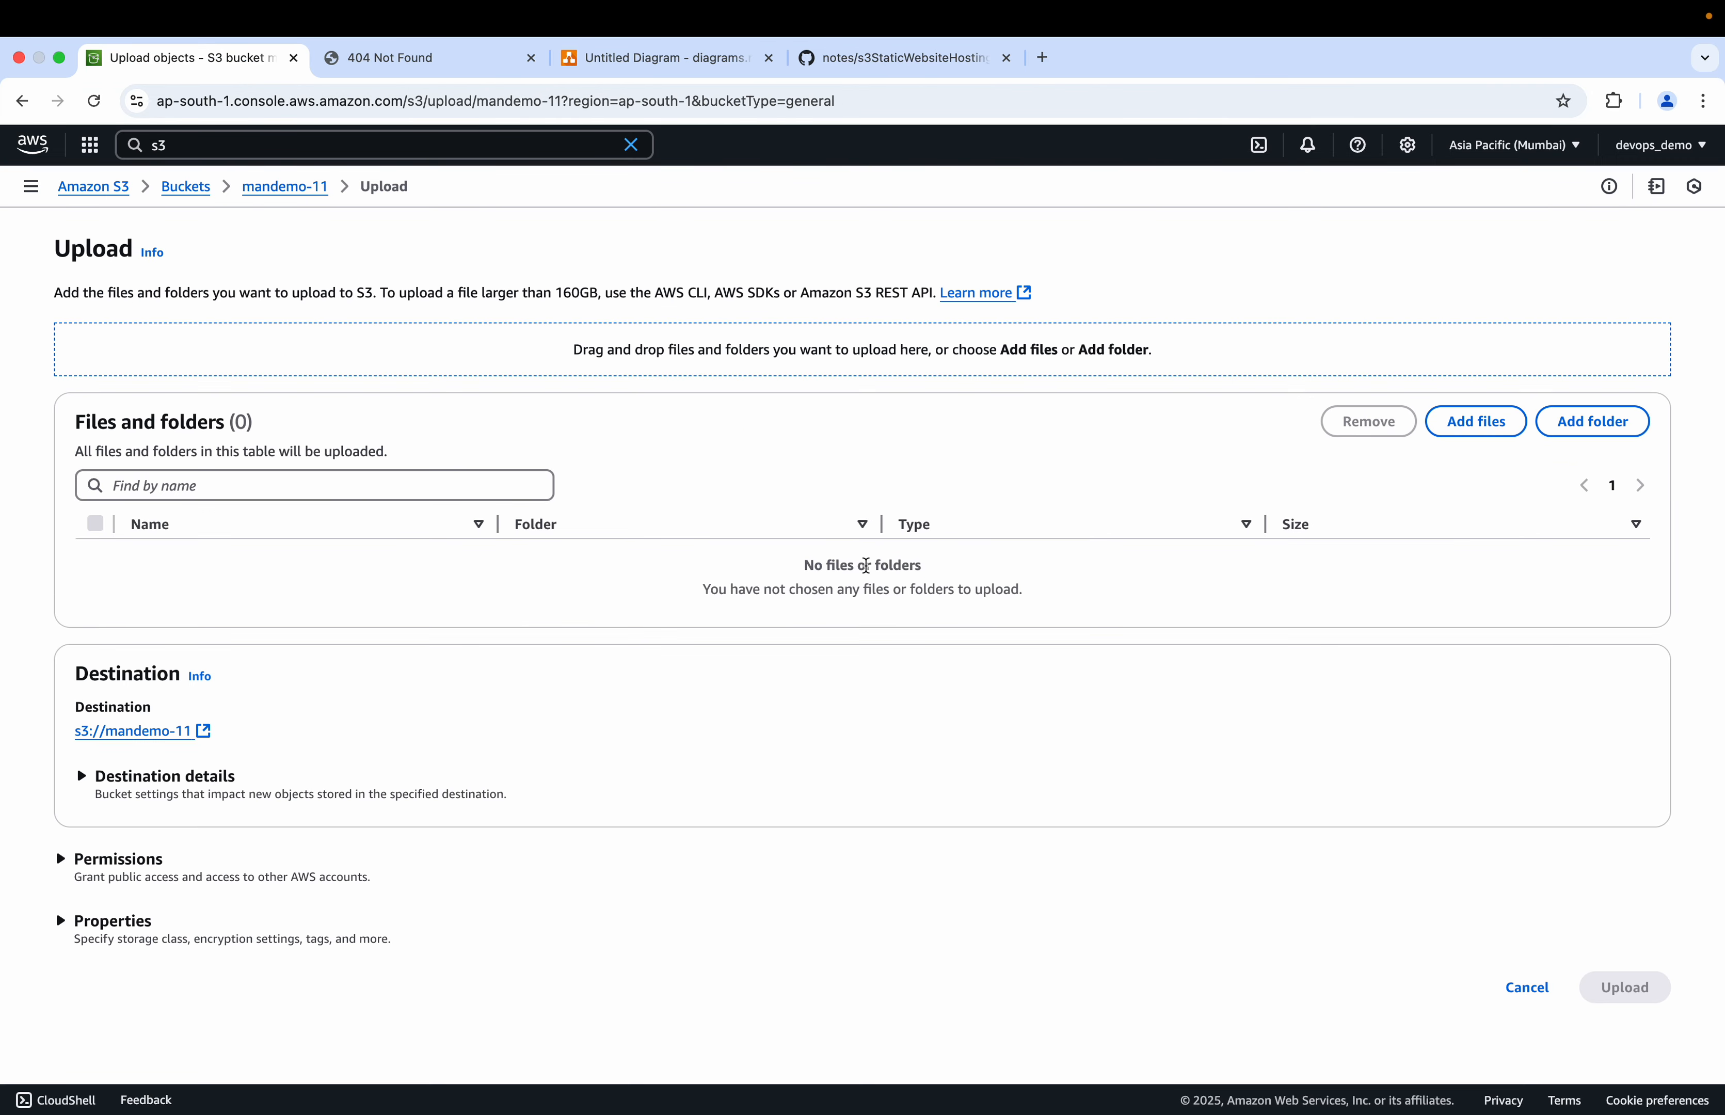
click(1517, 413)
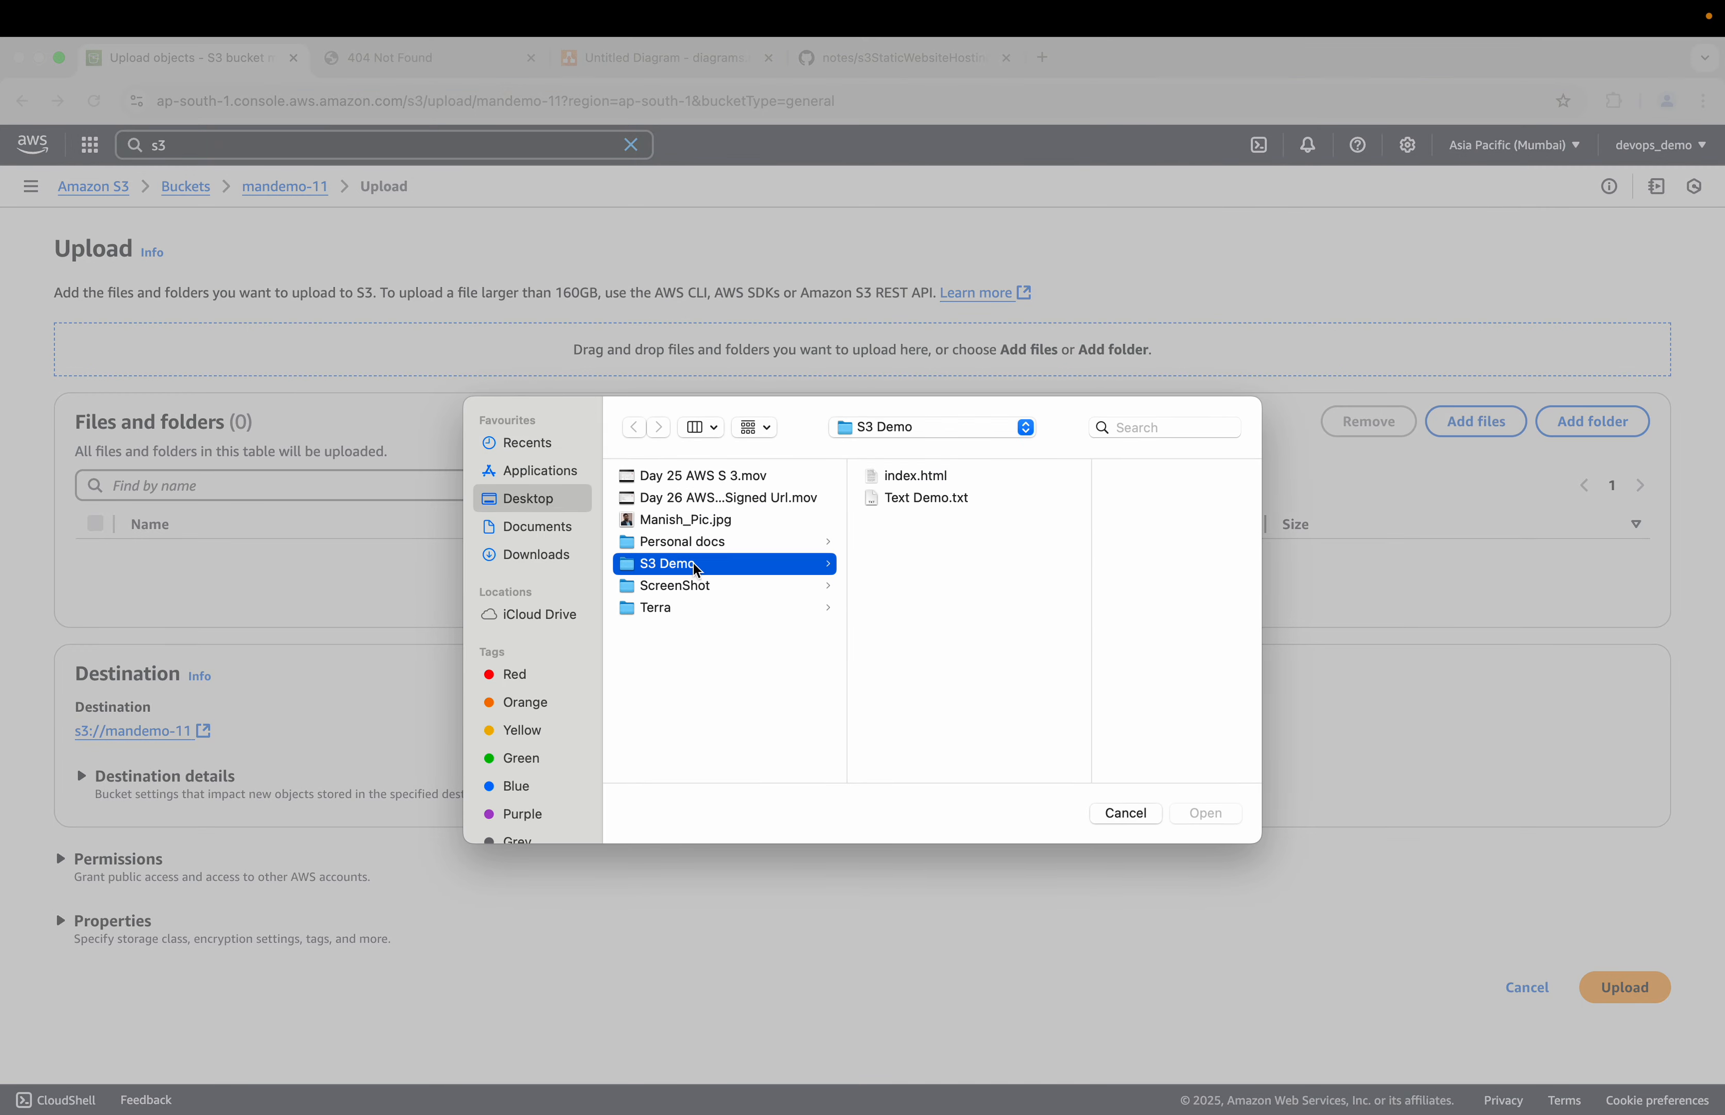
click(928, 478)
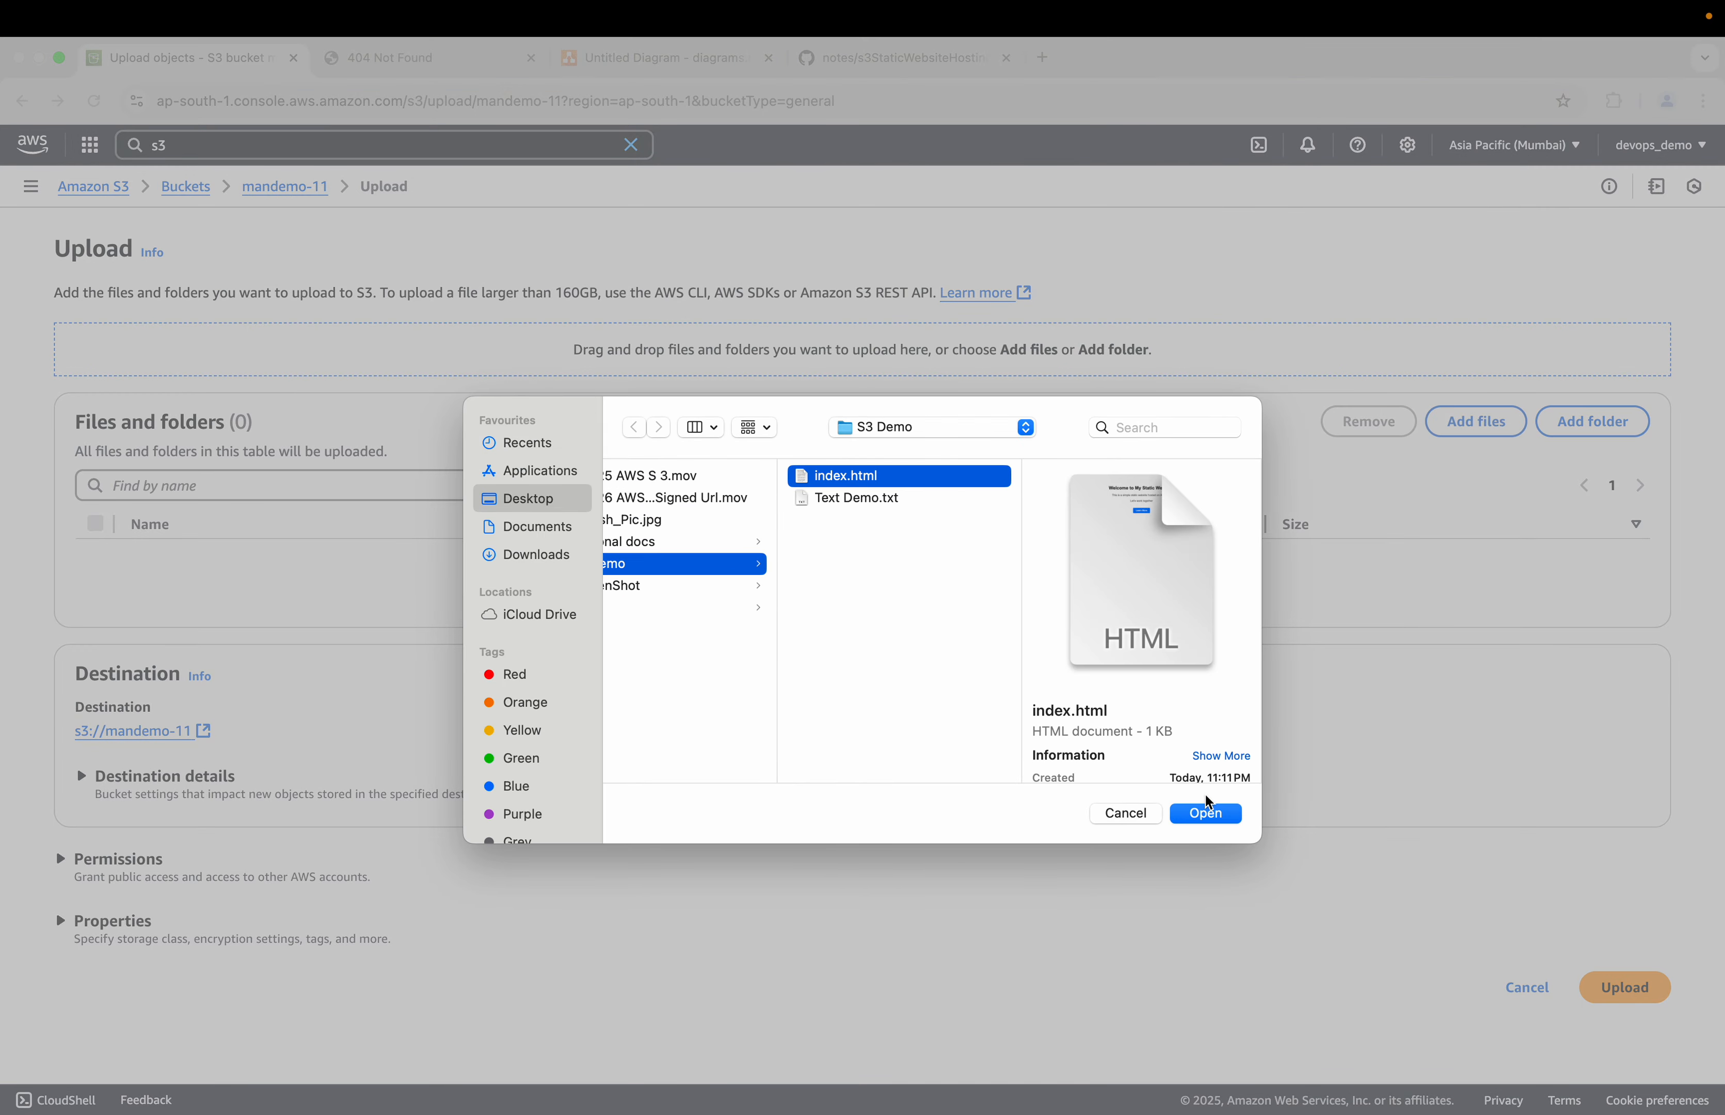
click(1214, 818)
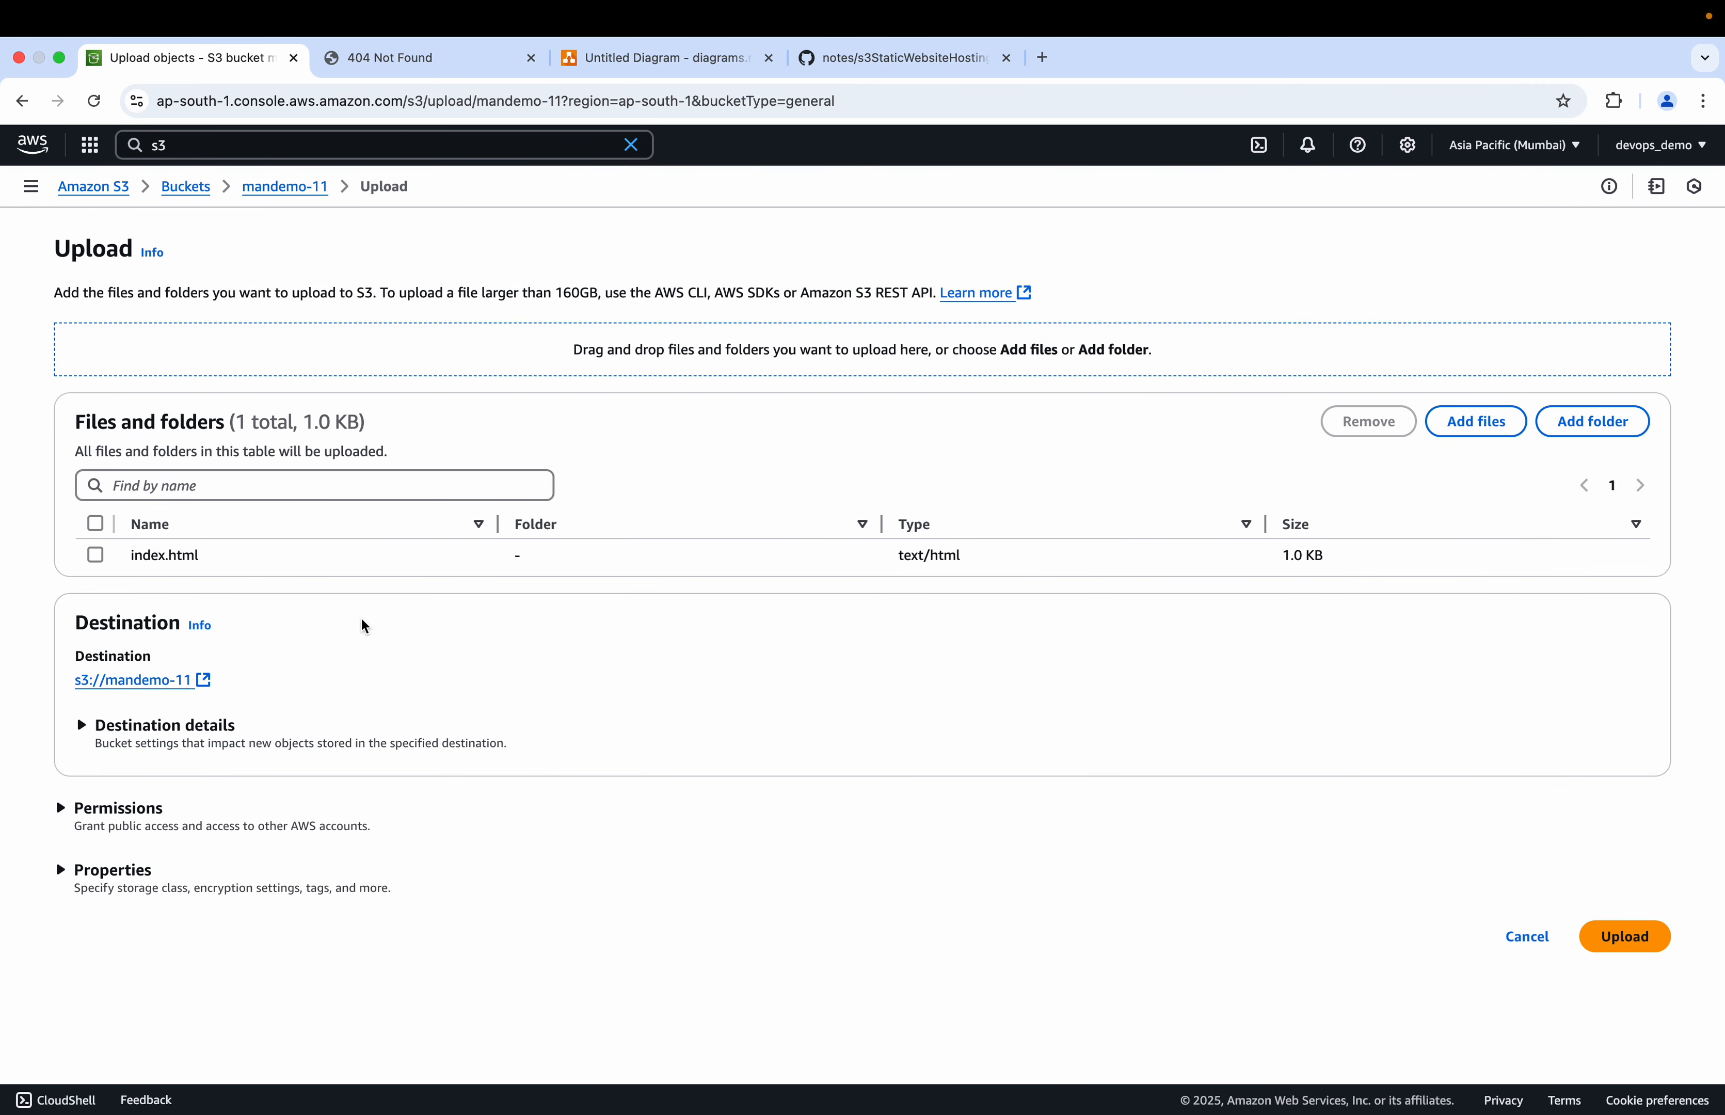
click(1626, 937)
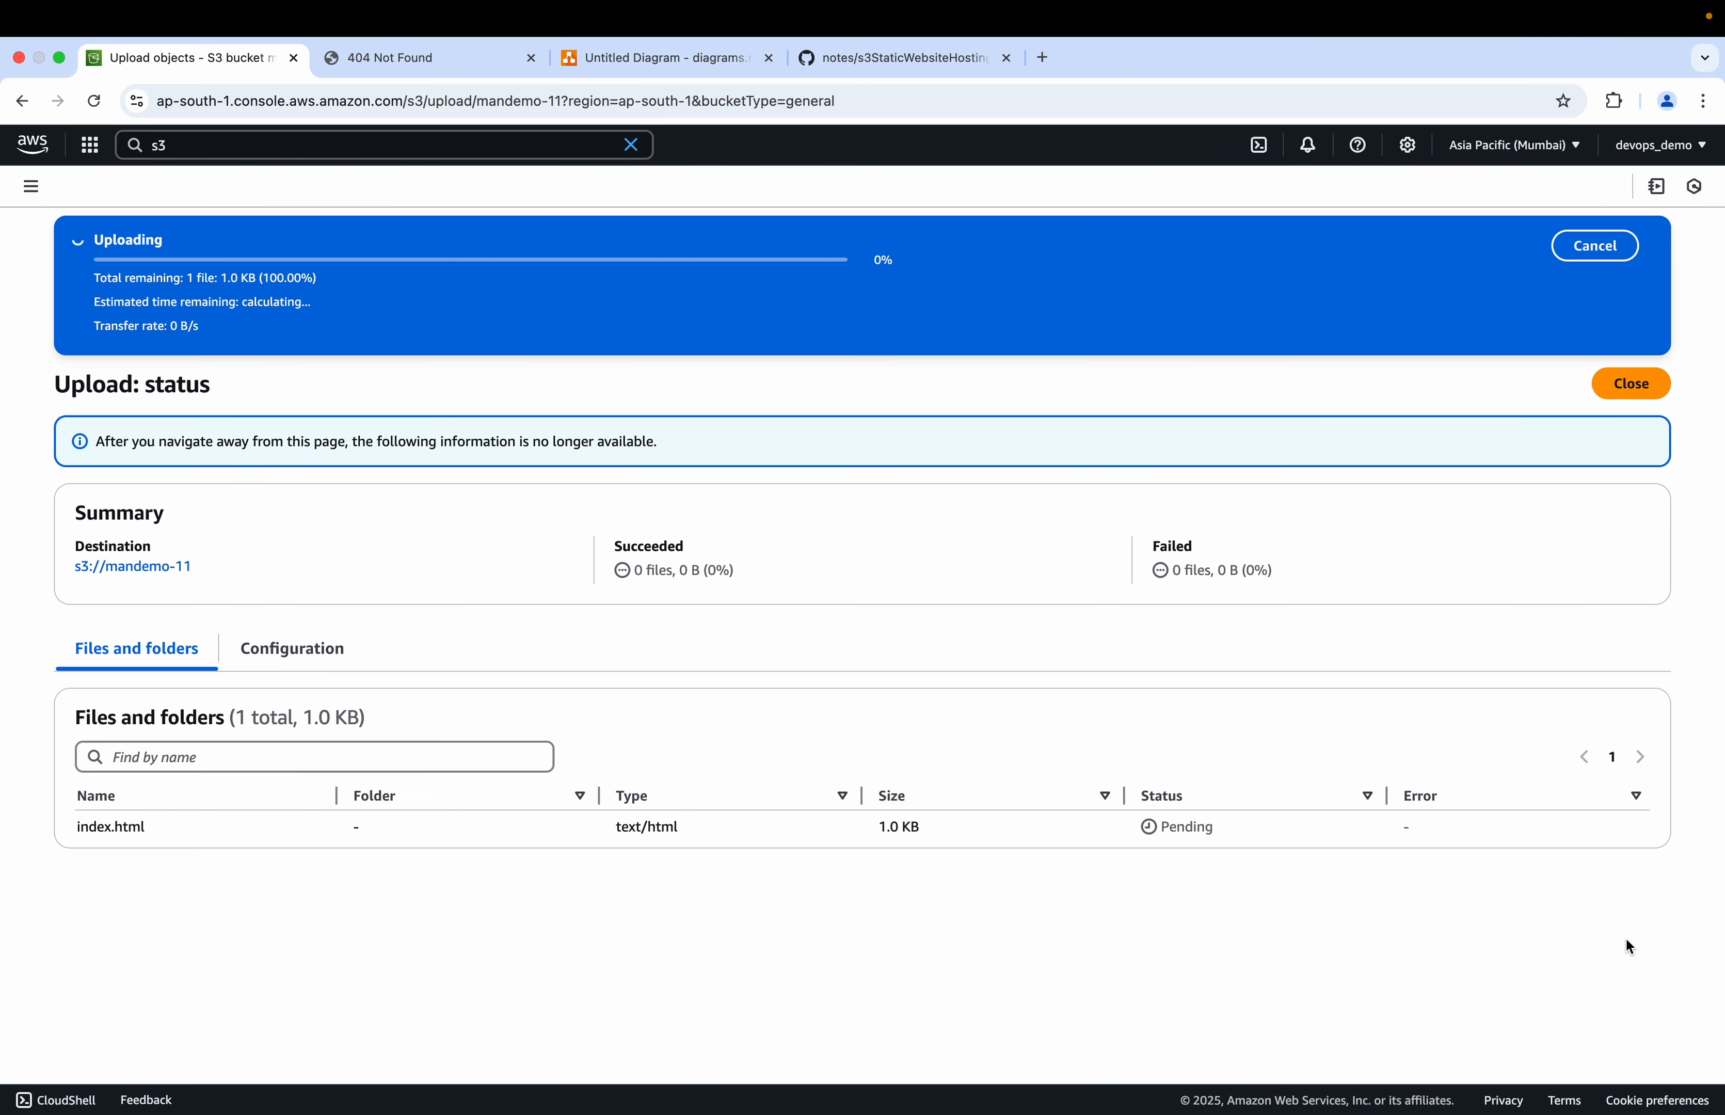
click(1630, 312)
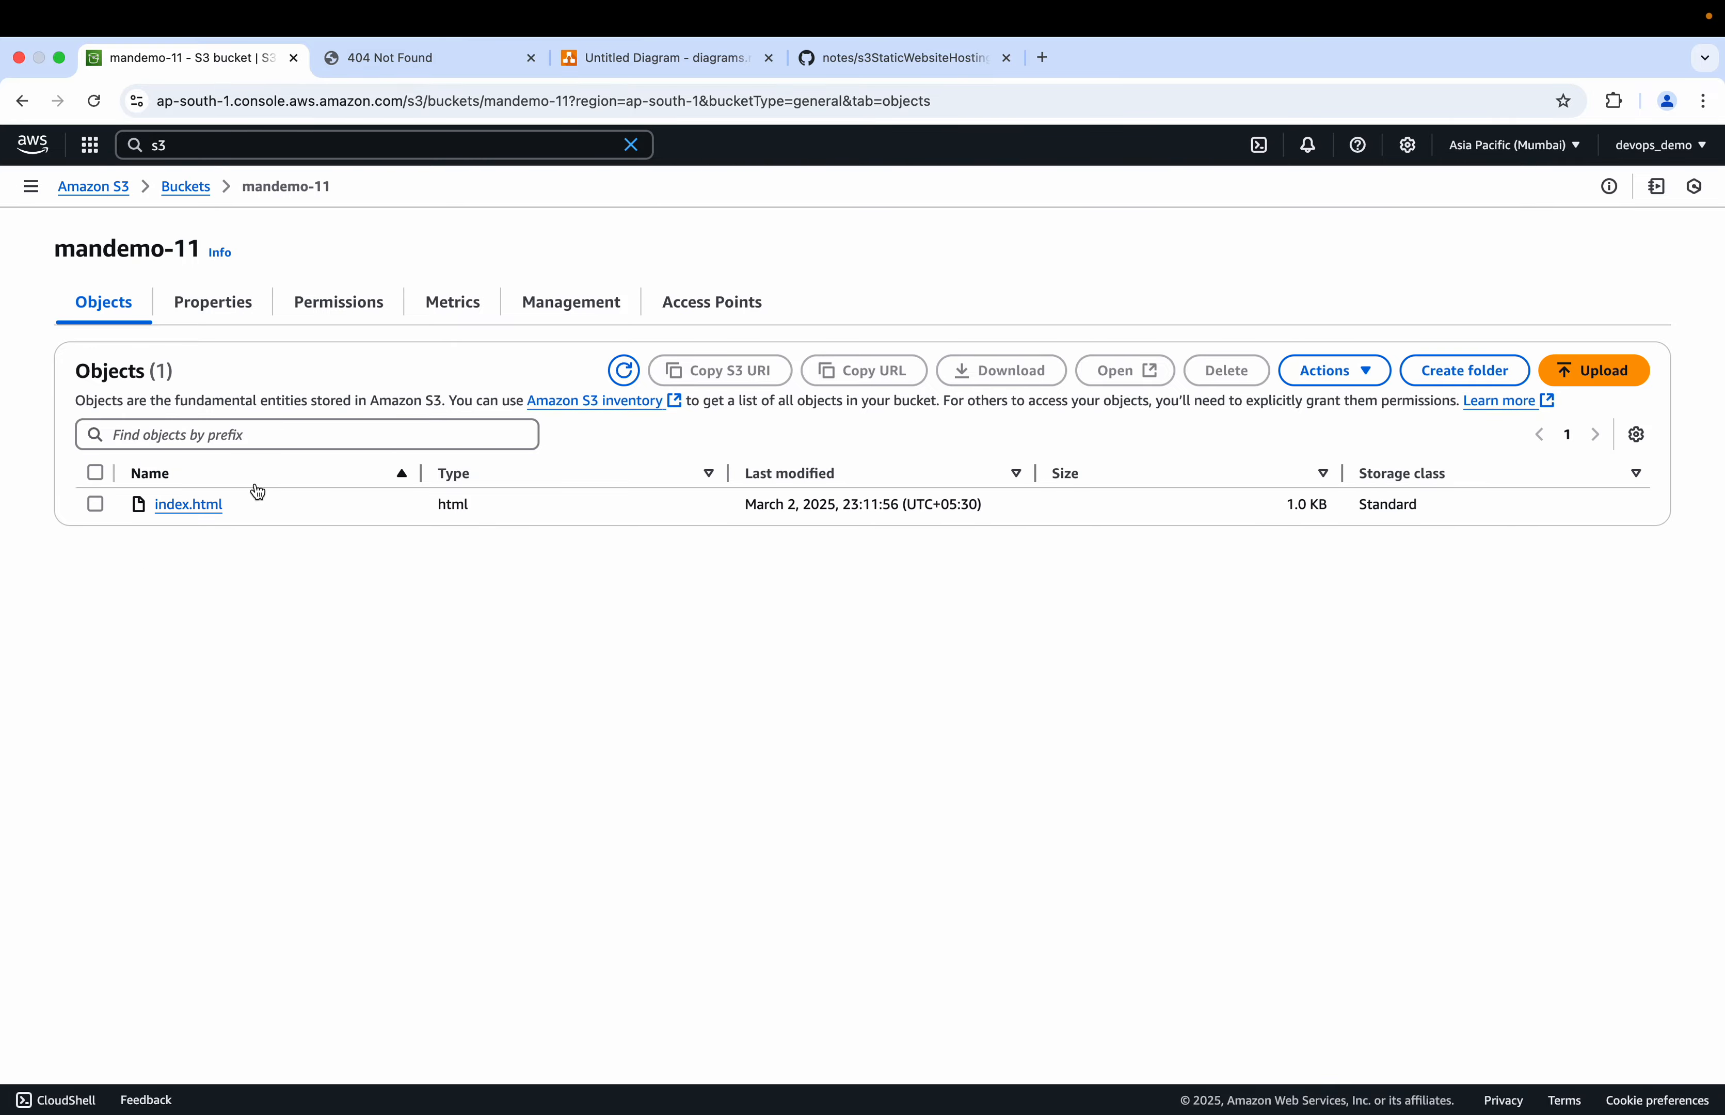
- Review mandemo-11's static website hosting settings, including the index document, and return to the bucket without changes
click(231, 302)
scroll(341, 702, down, 15)
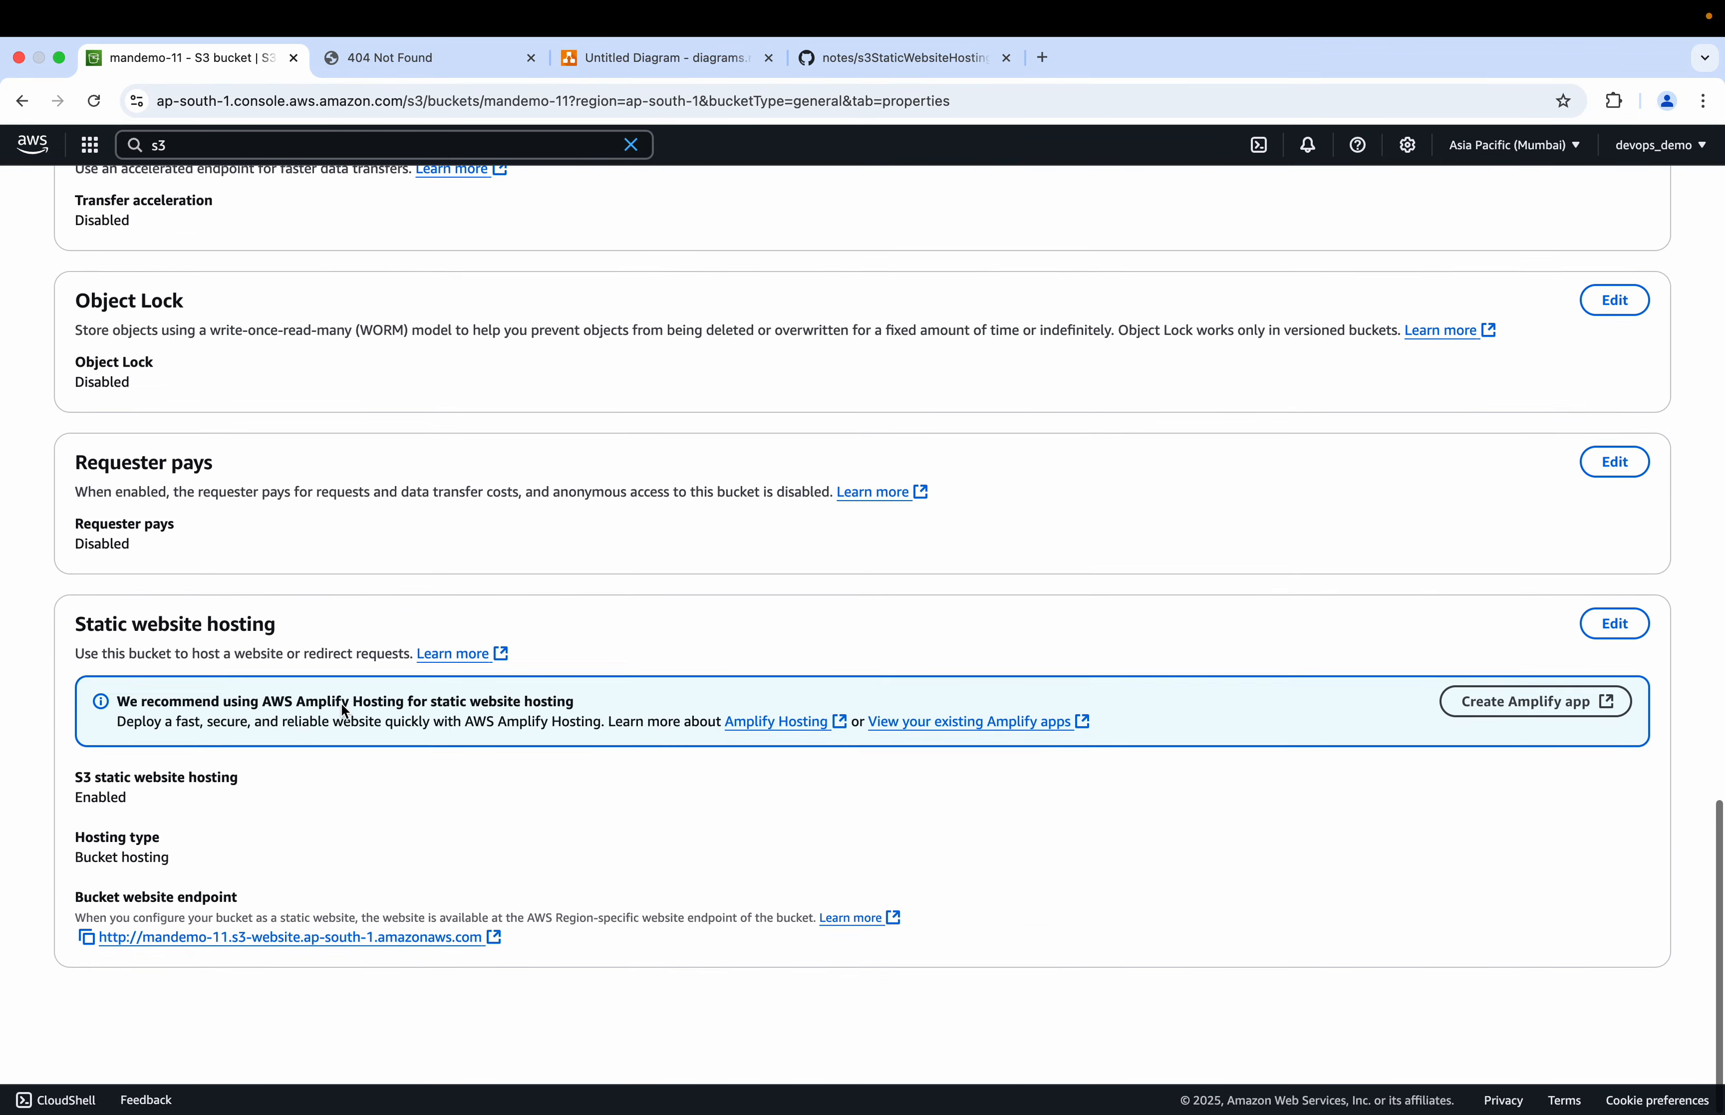
click(1609, 684)
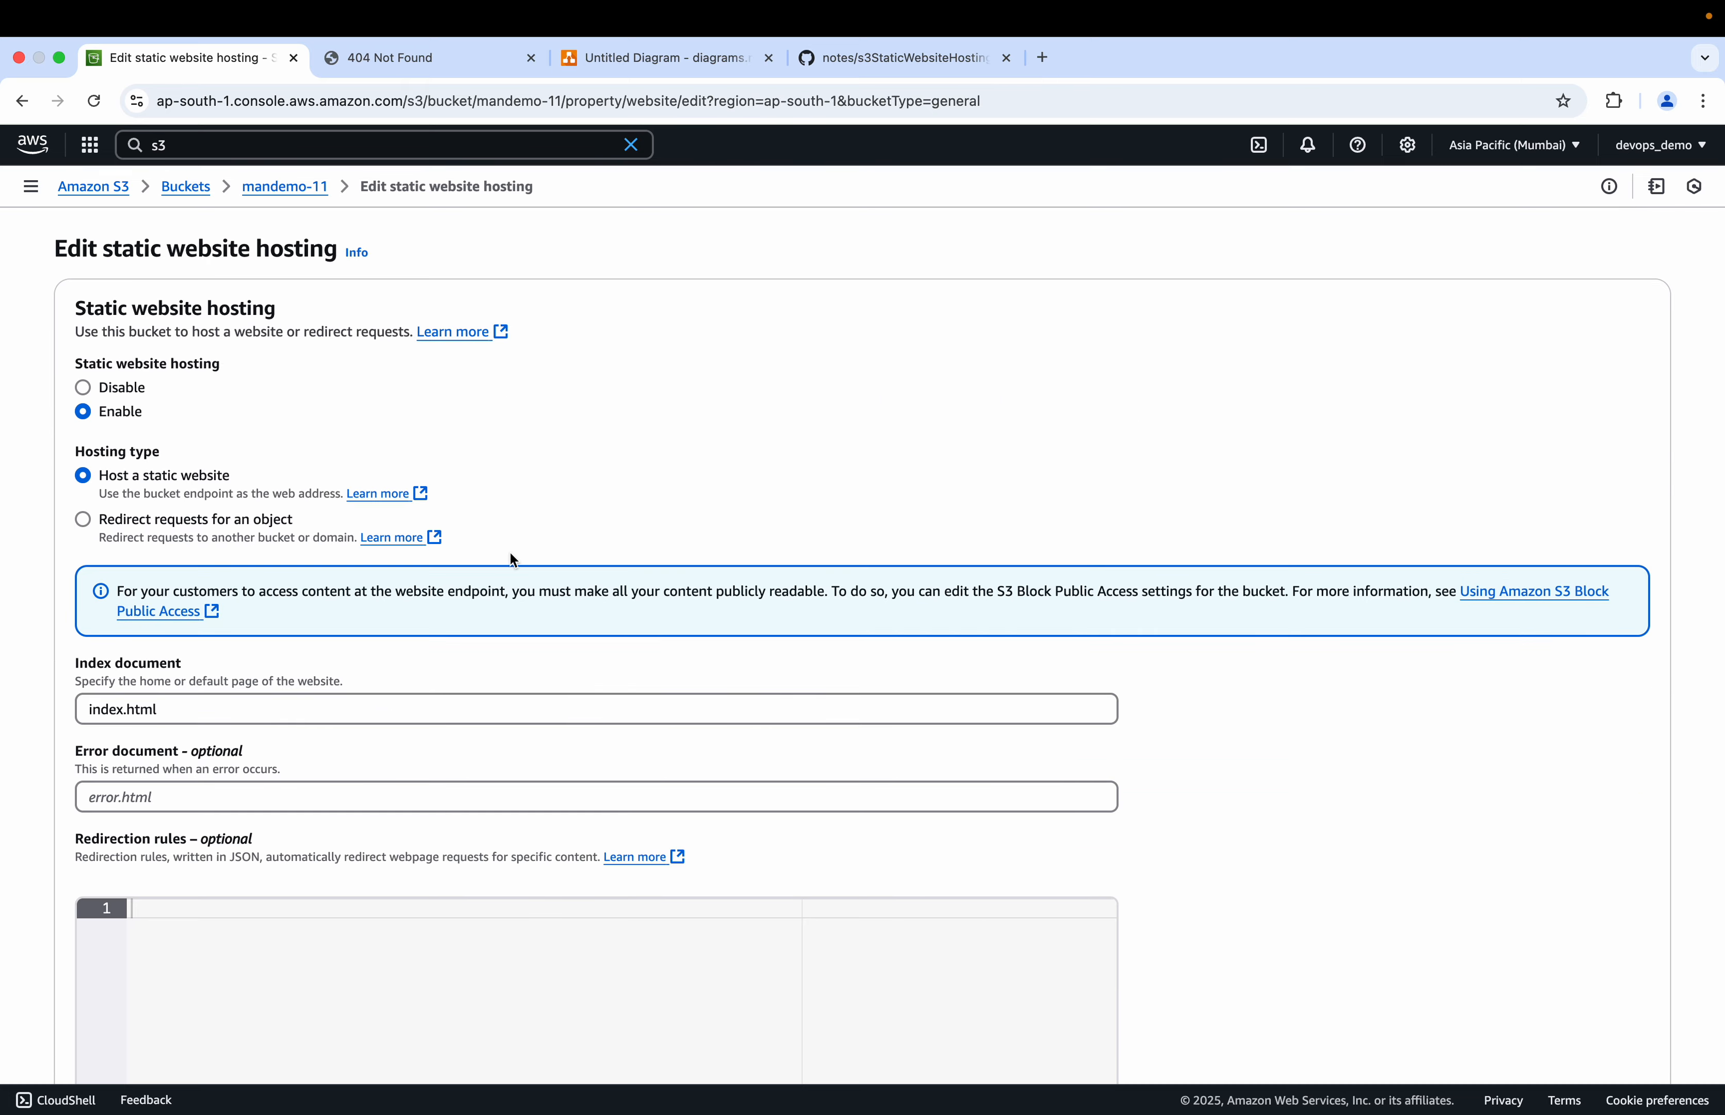
scroll(692, 725, down, 8)
scroll(693, 725, up, 9)
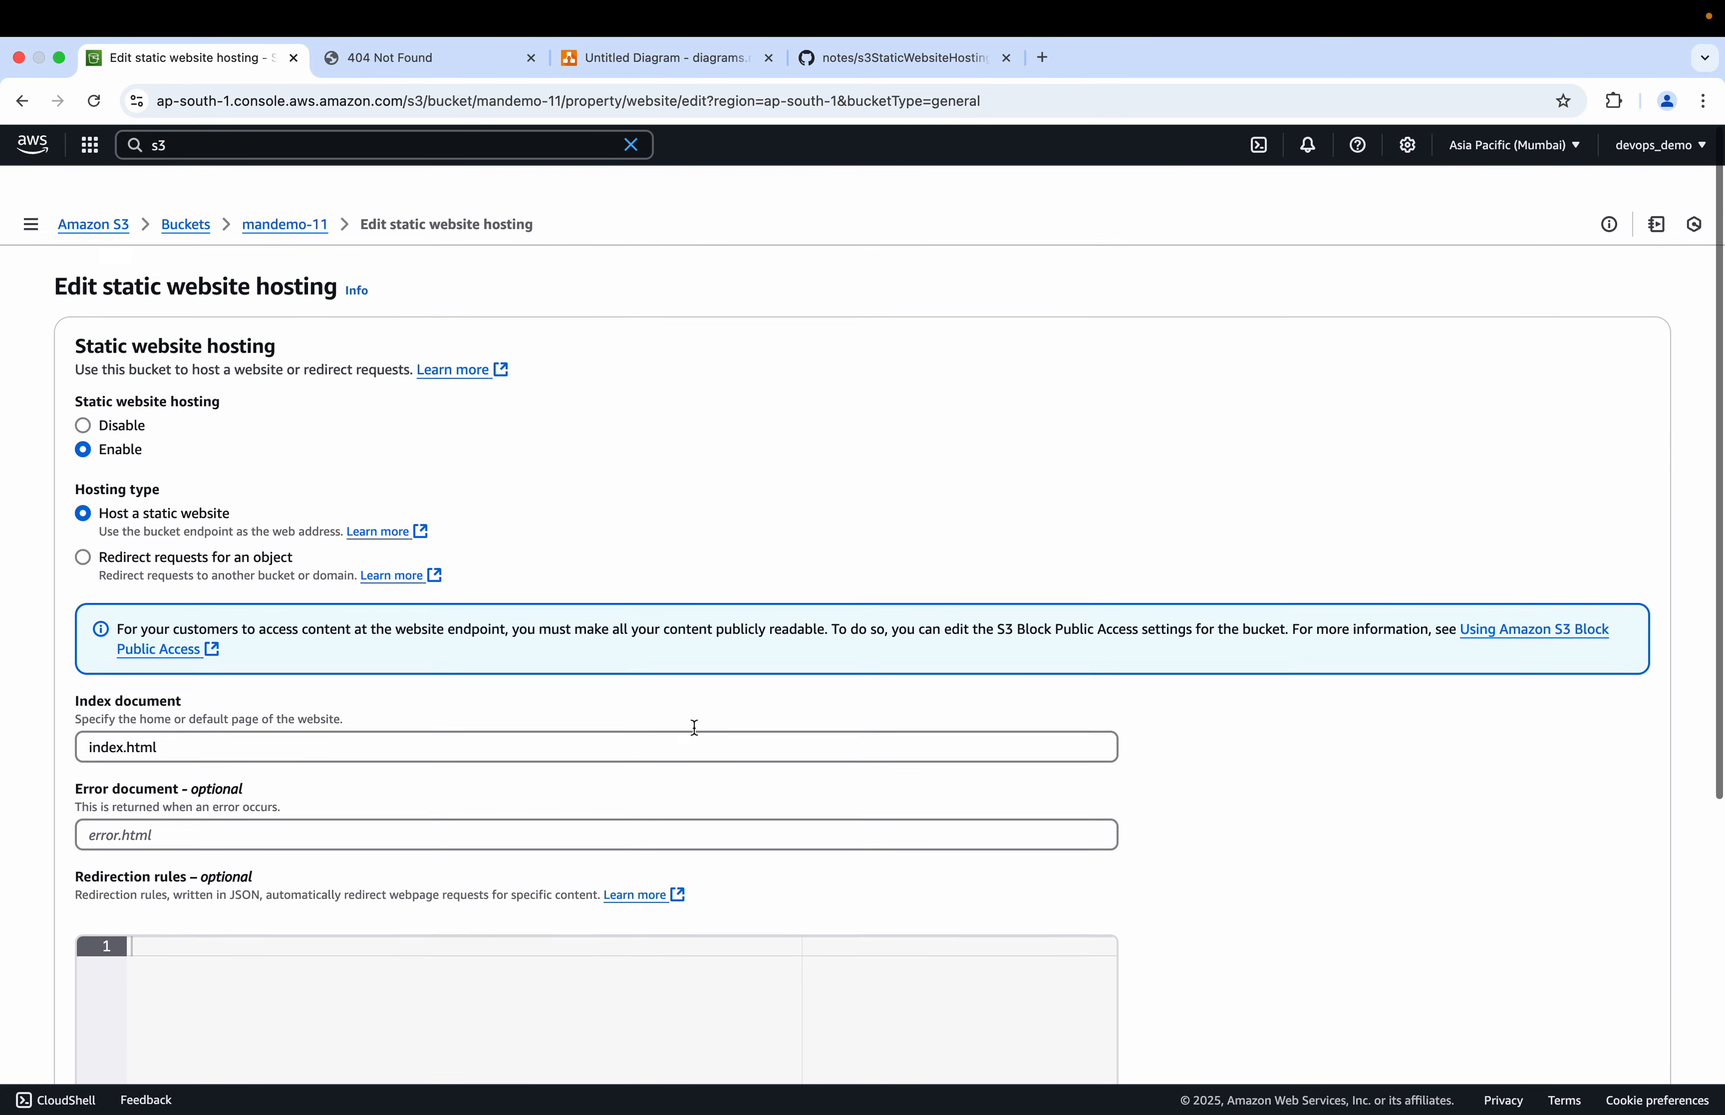
click(270, 186)
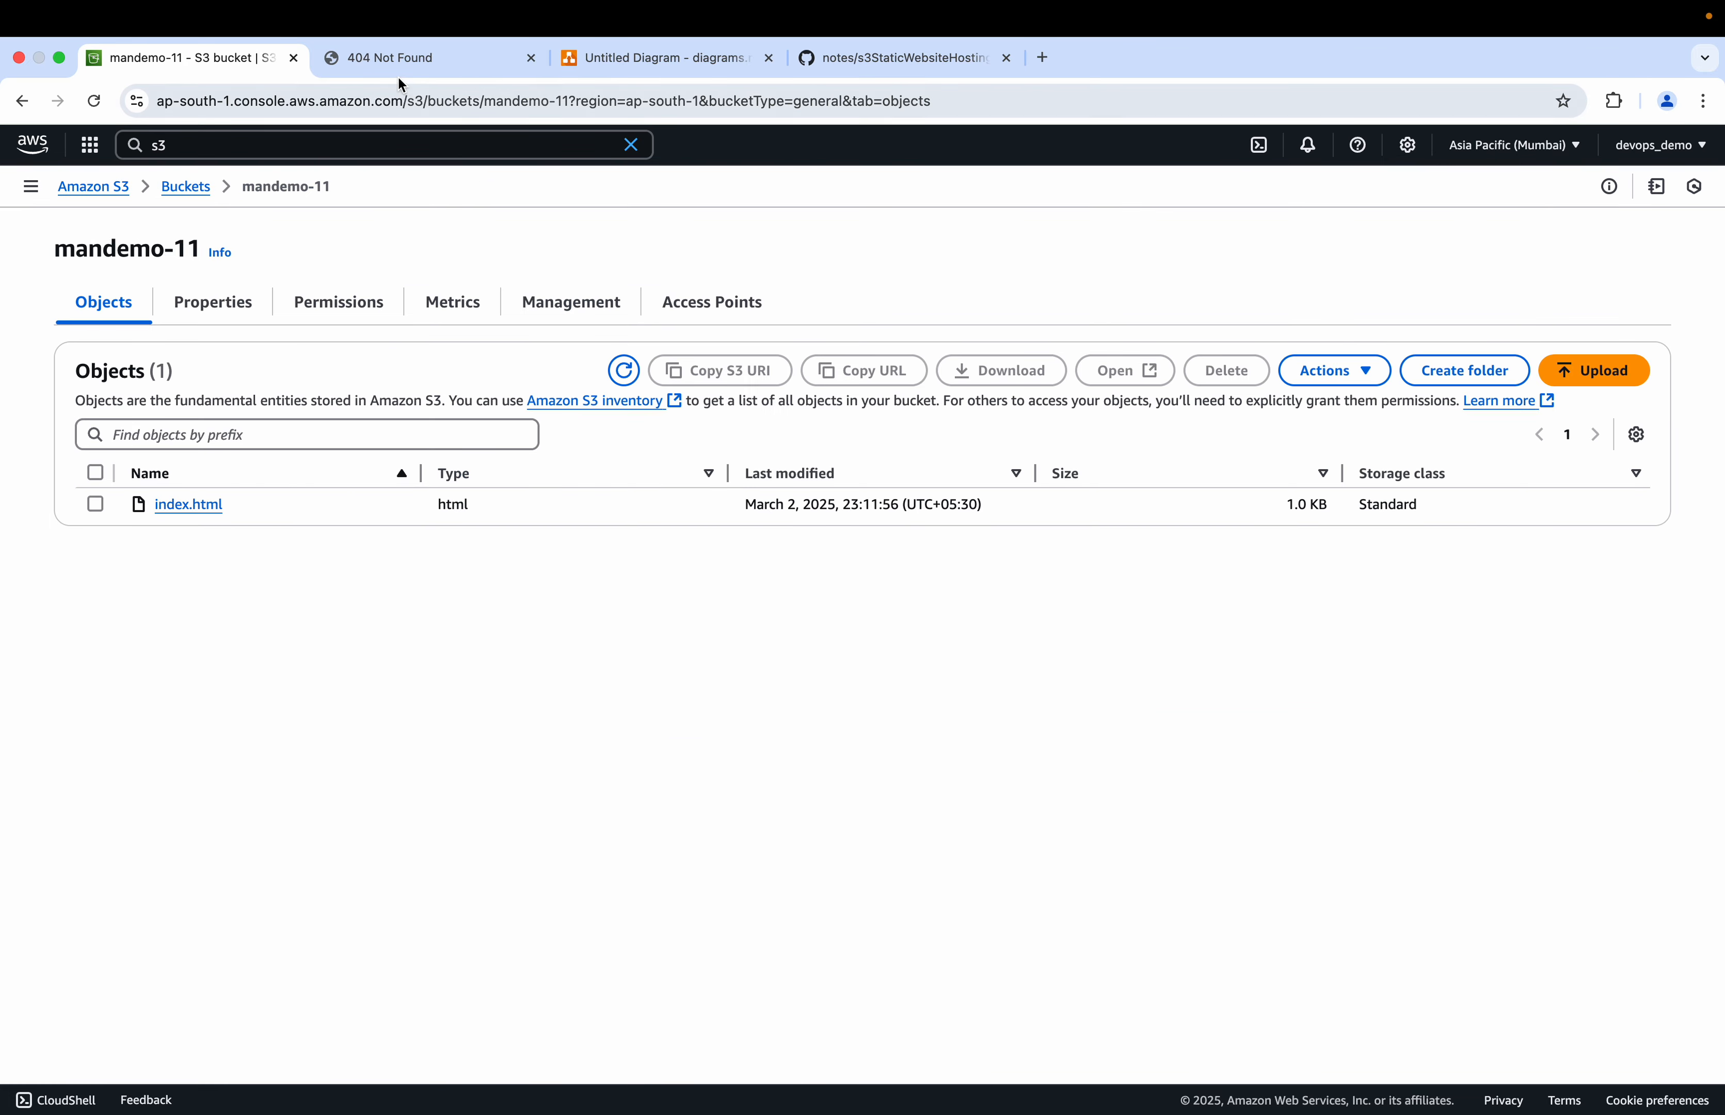
- Reload the bucket website endpoint page and examine the text it displays
click(390, 59)
click(92, 111)
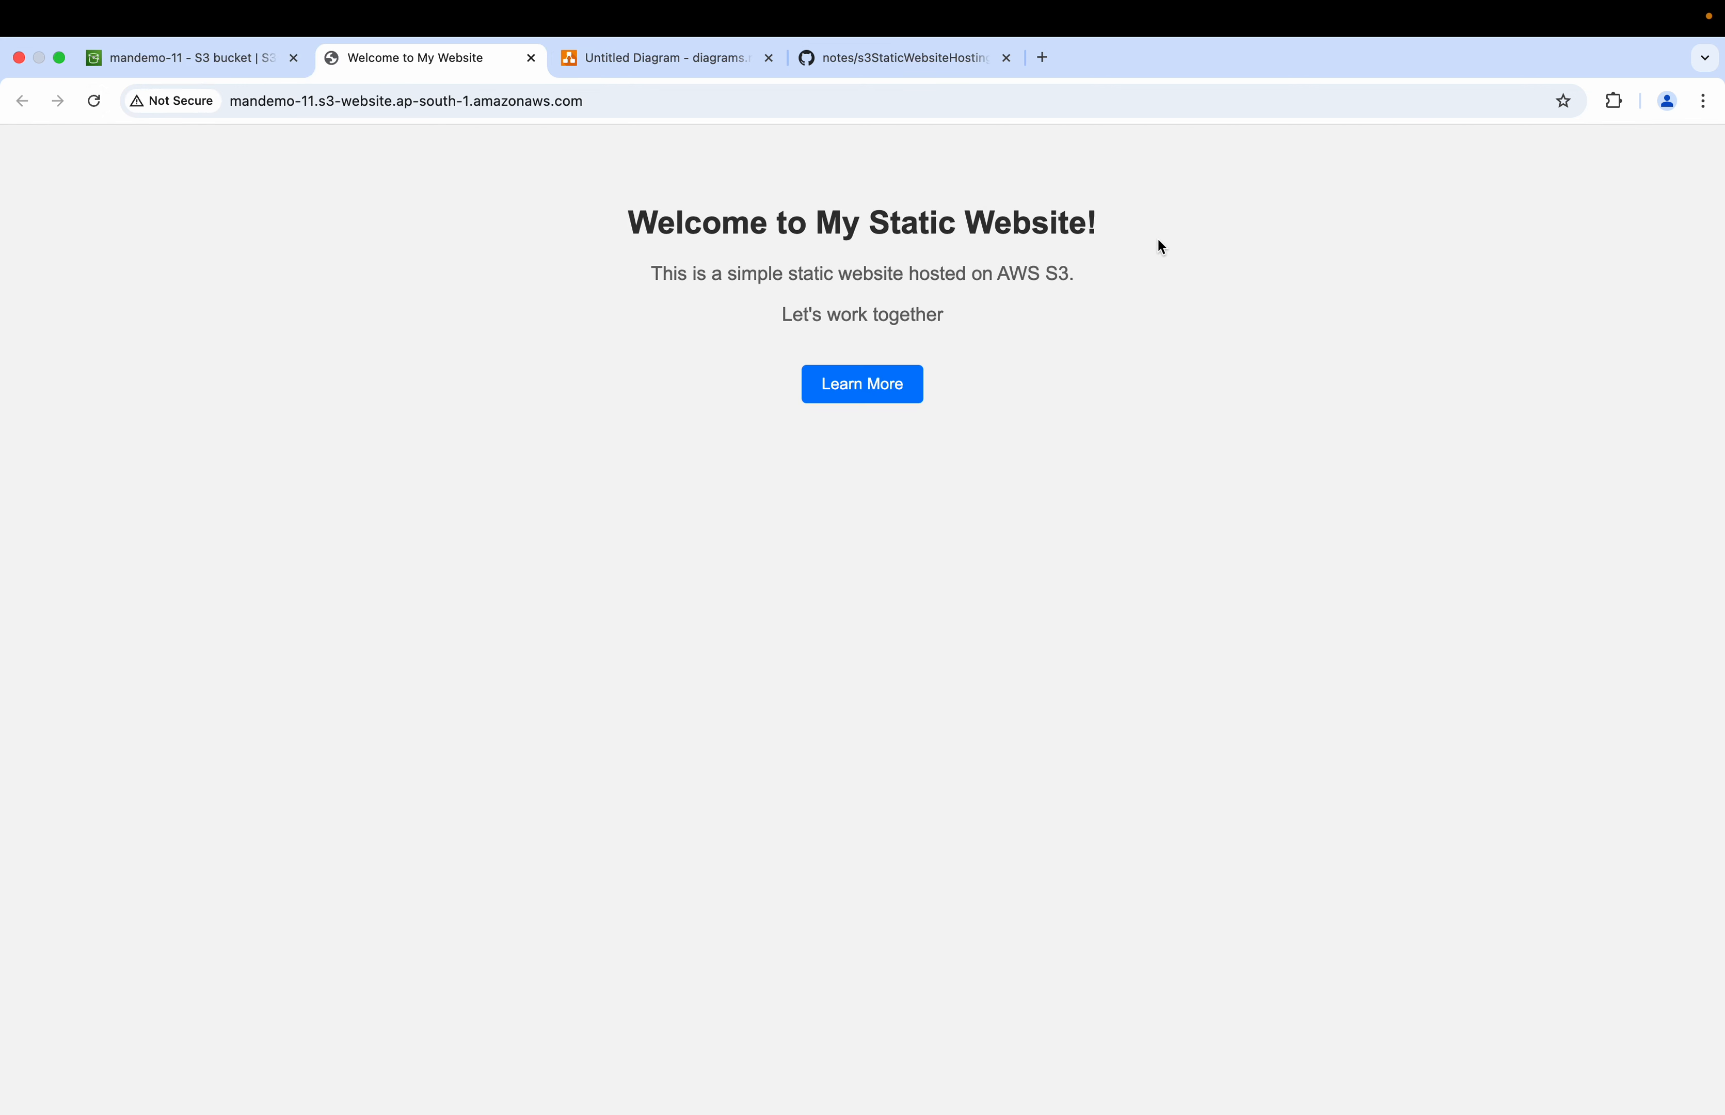
drag(656, 272, 1131, 296)
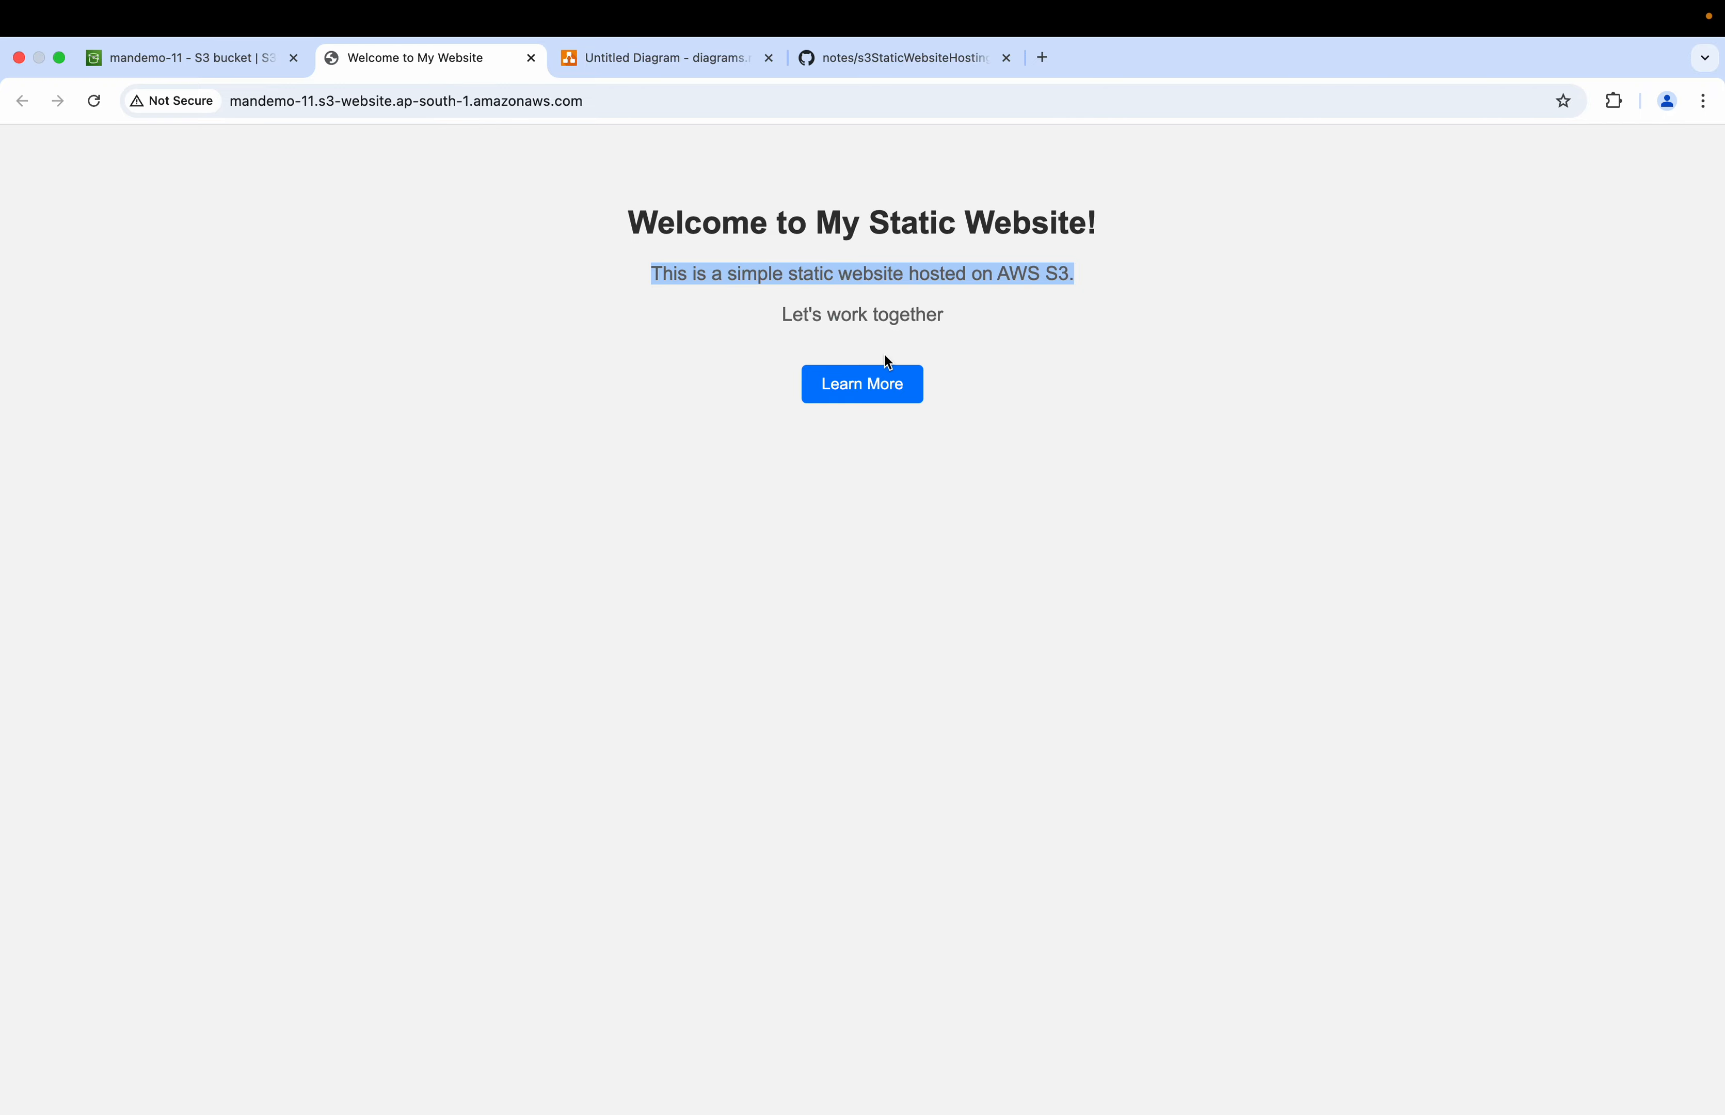
- Switch to Visual Studio Code and examine the heading and first paragraph in index.html's body for comparison with the website page
key(super+Tab)
key(super+Tab)
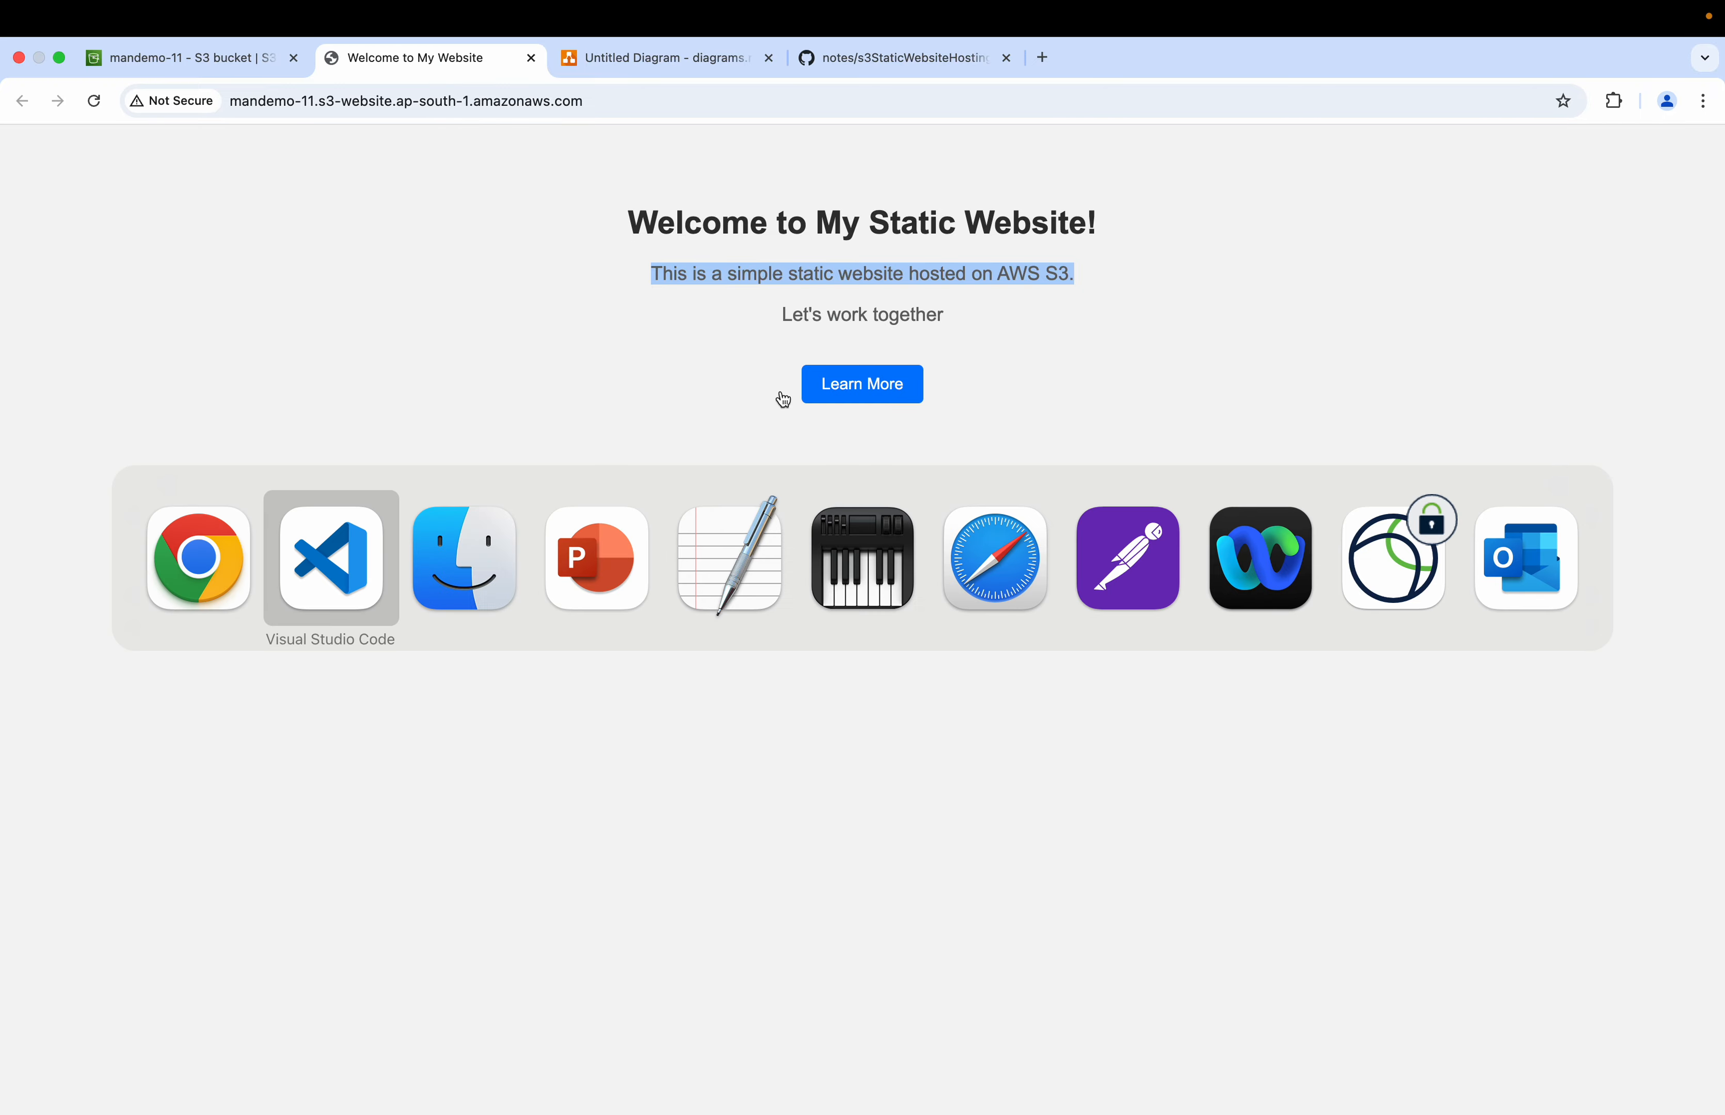
key(super+Tab)
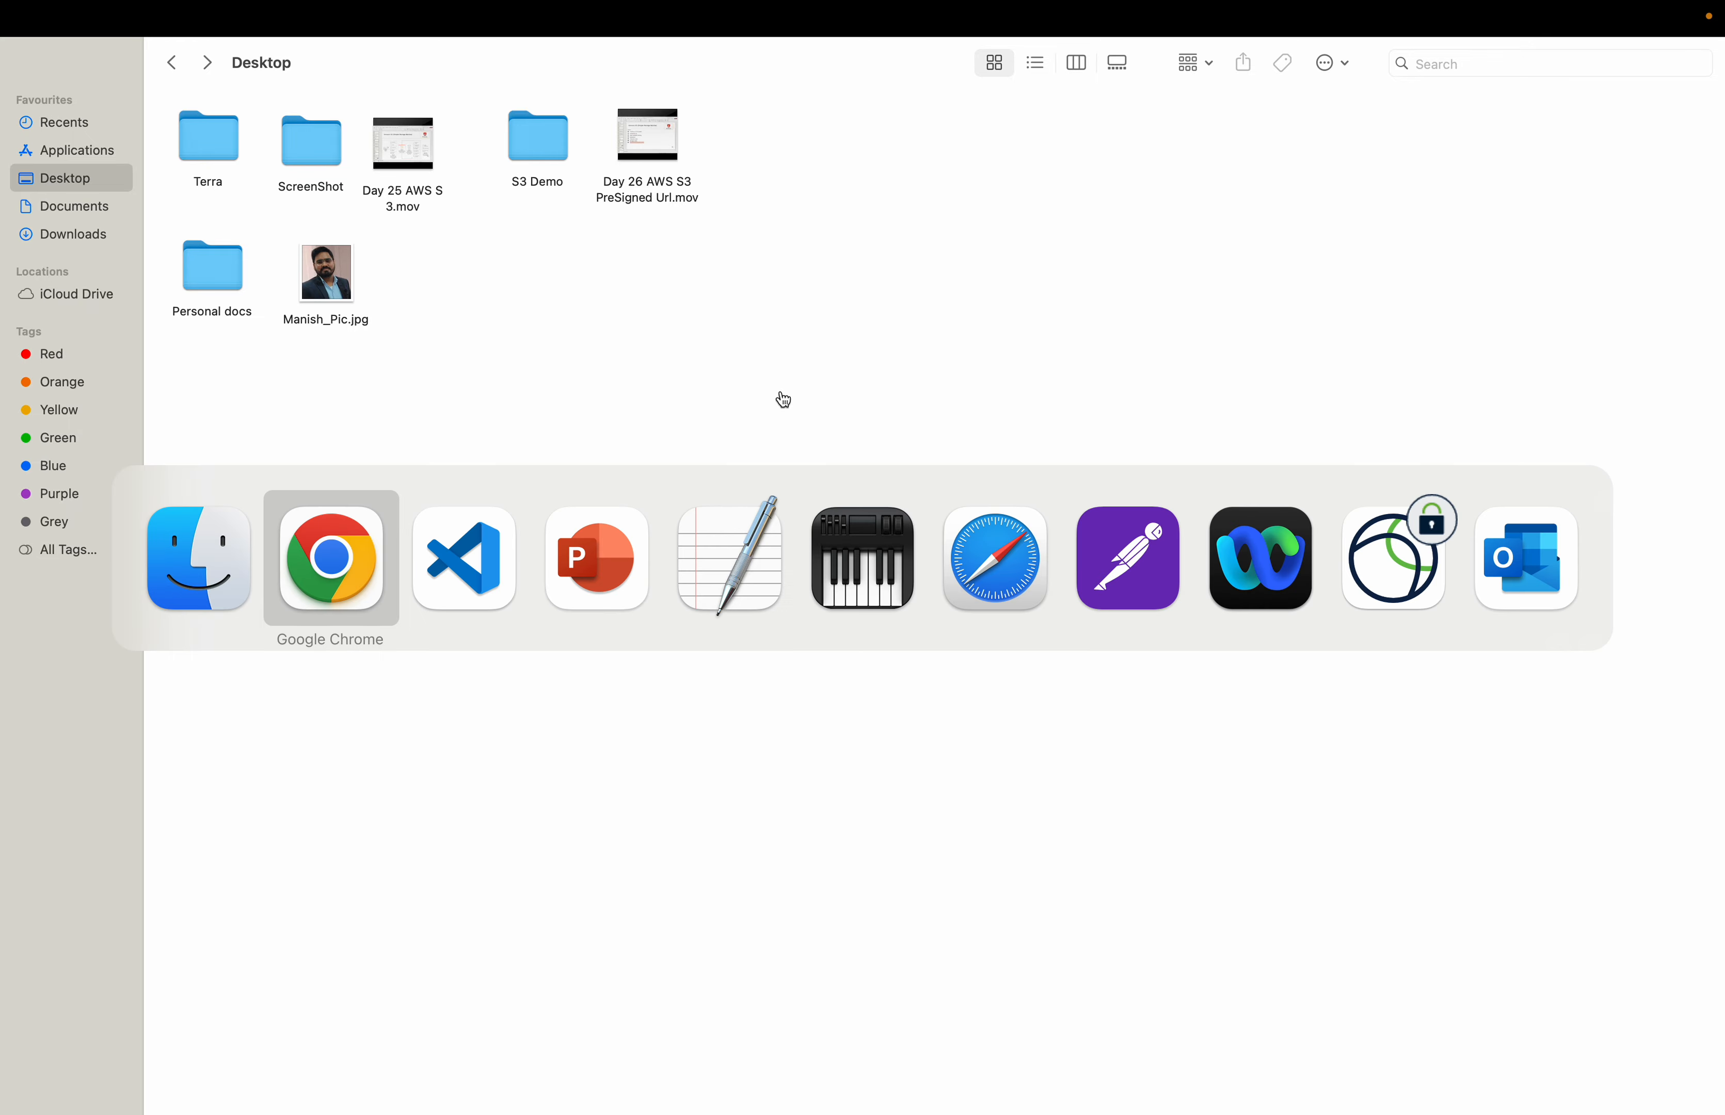
key(super+Tab)
key(super+Tab)
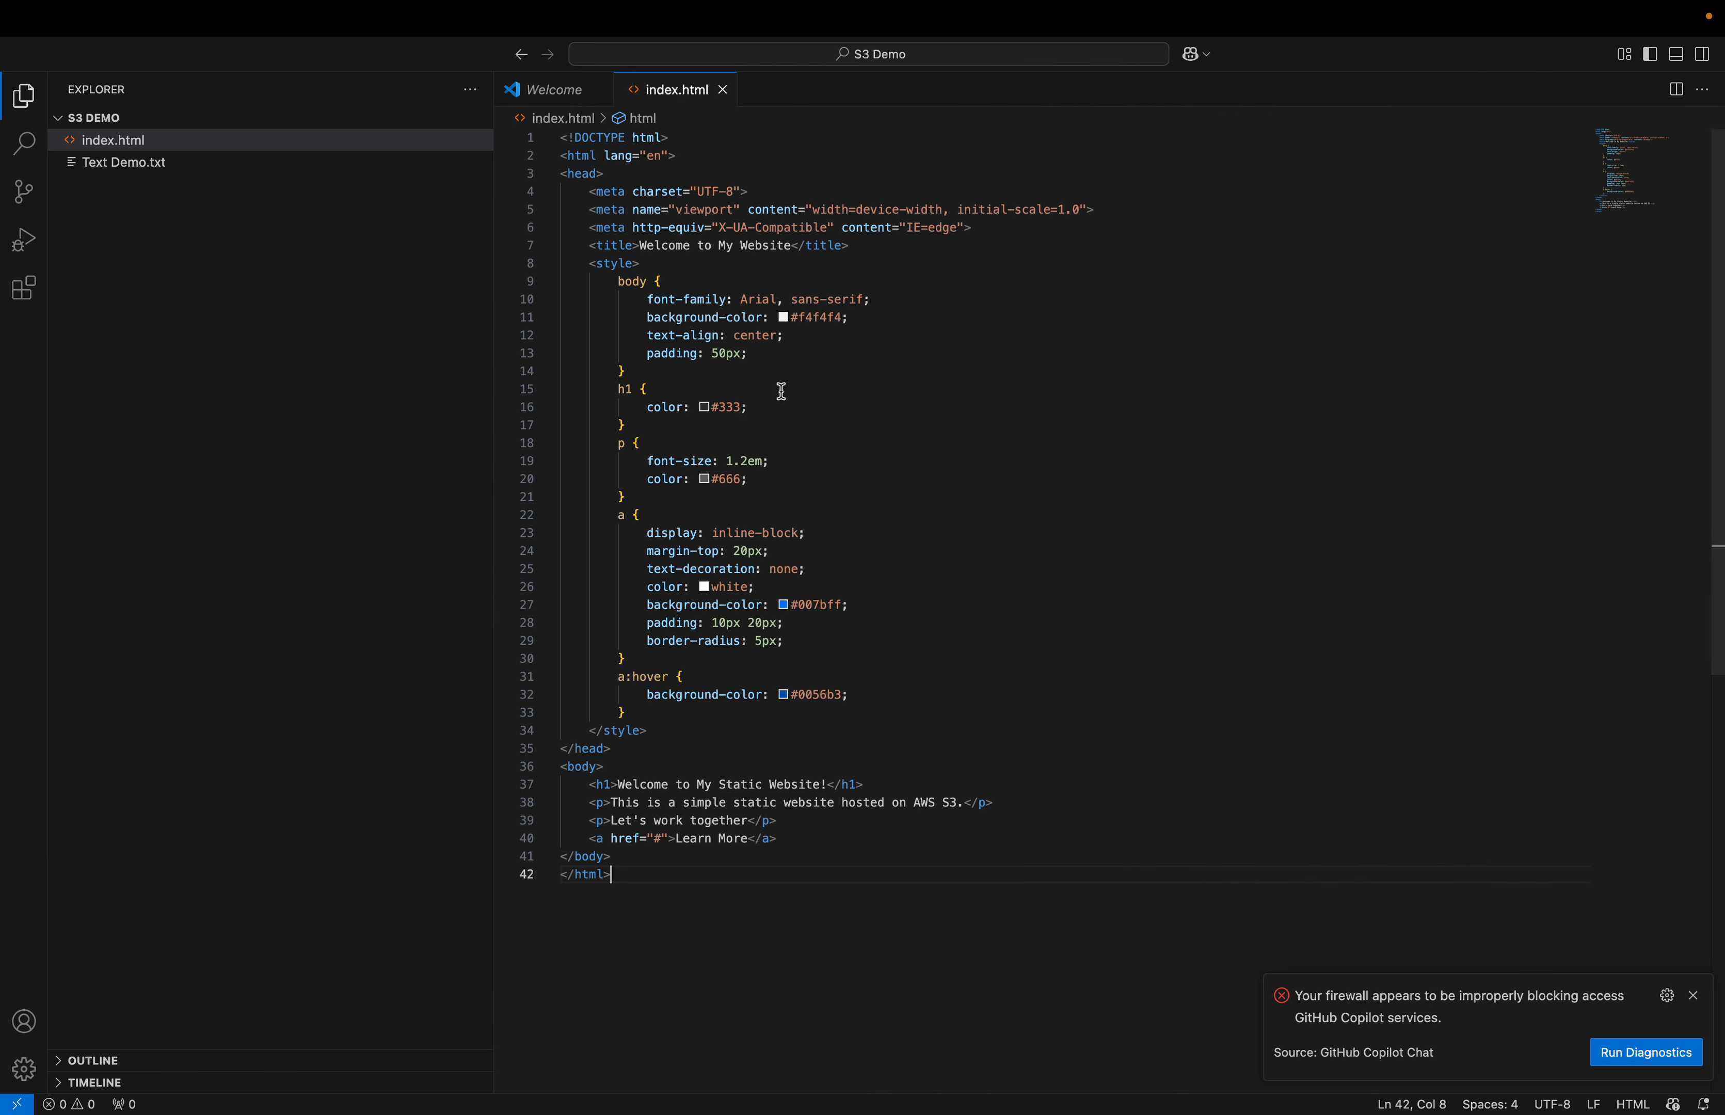
drag(626, 784, 823, 779)
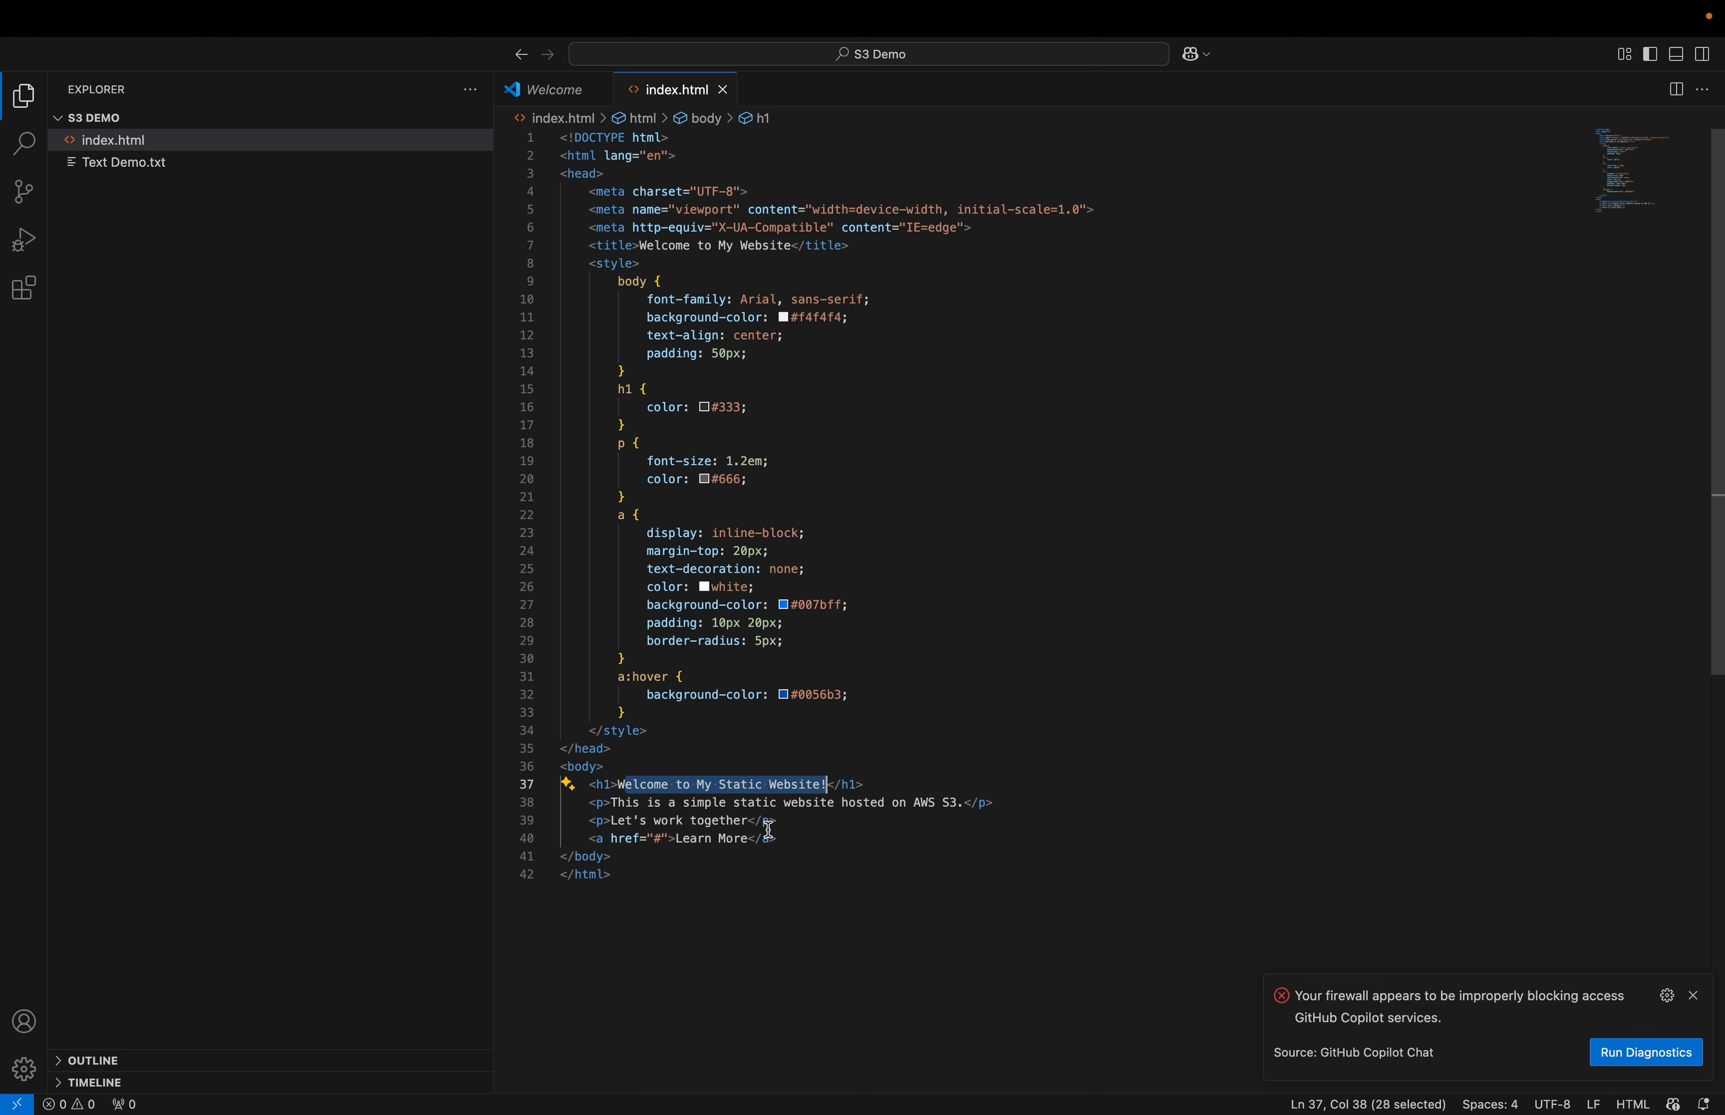
click(620, 801)
drag(620, 800, 964, 807)
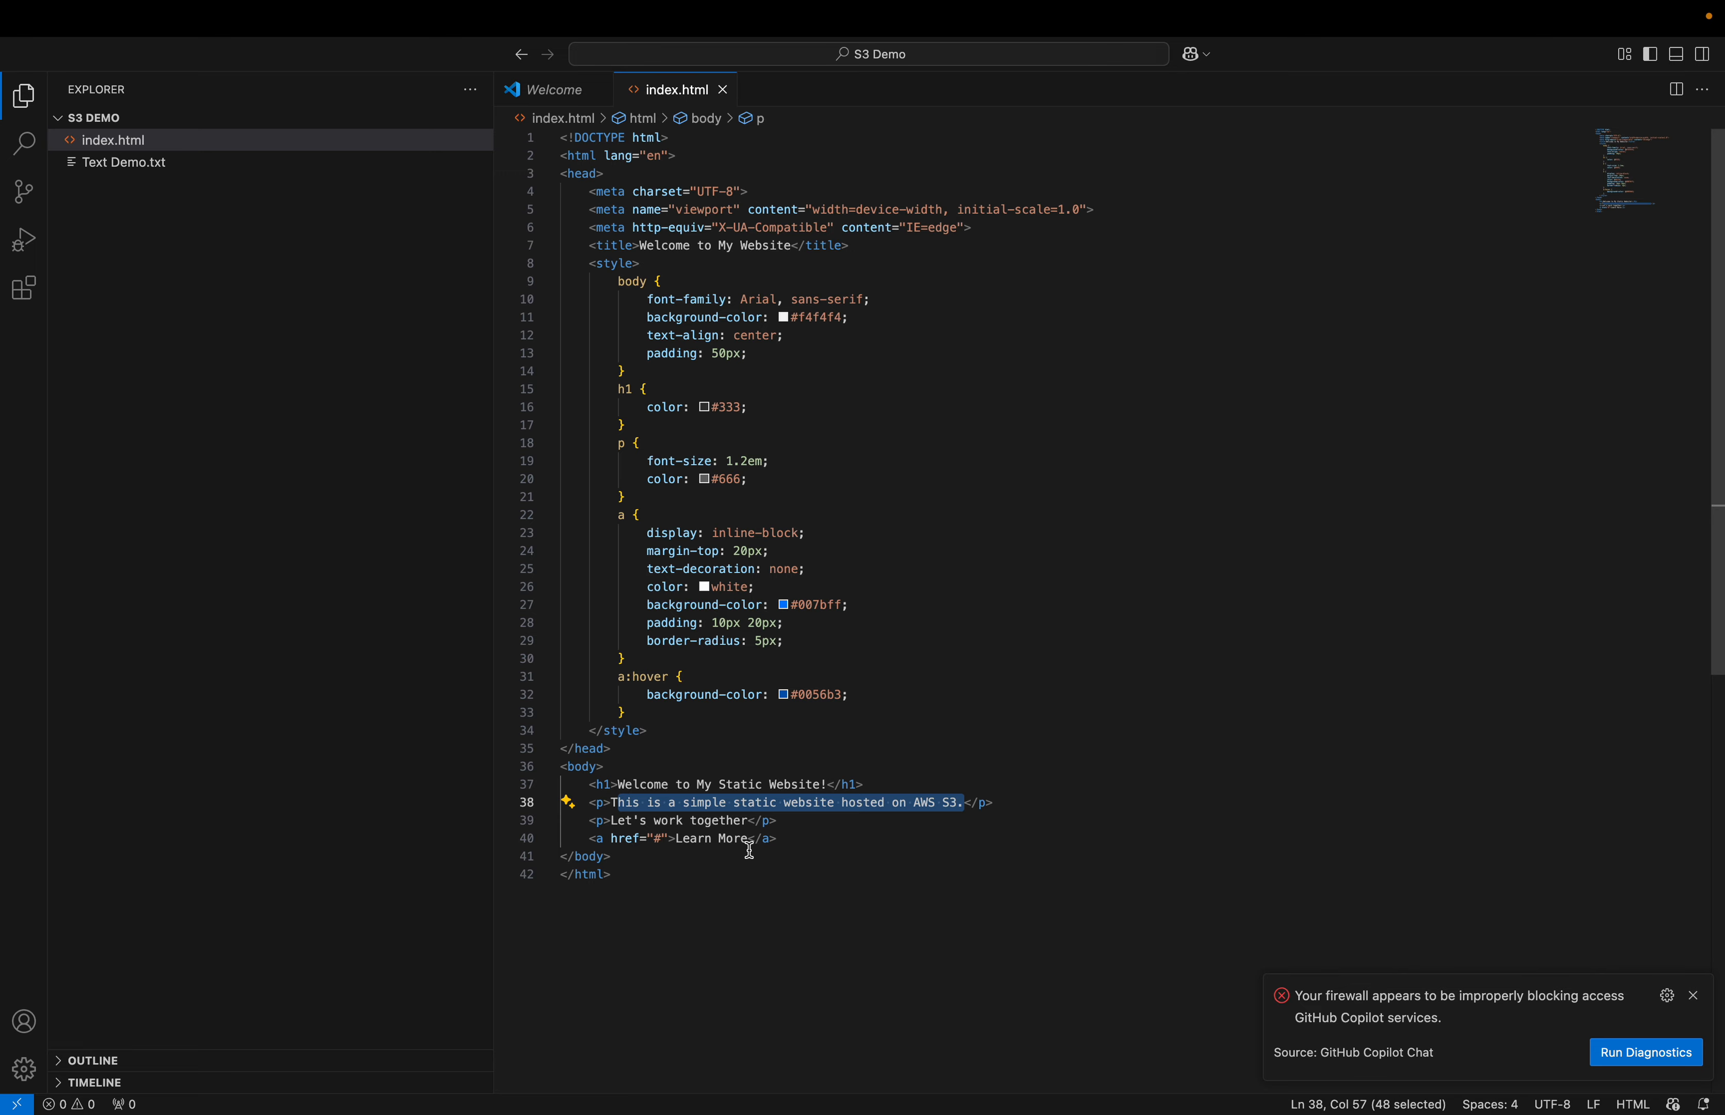
- Switch back to the browser, check the two text lines below the website's heading, and return to mandemo-11's objects
key(super+Tab)
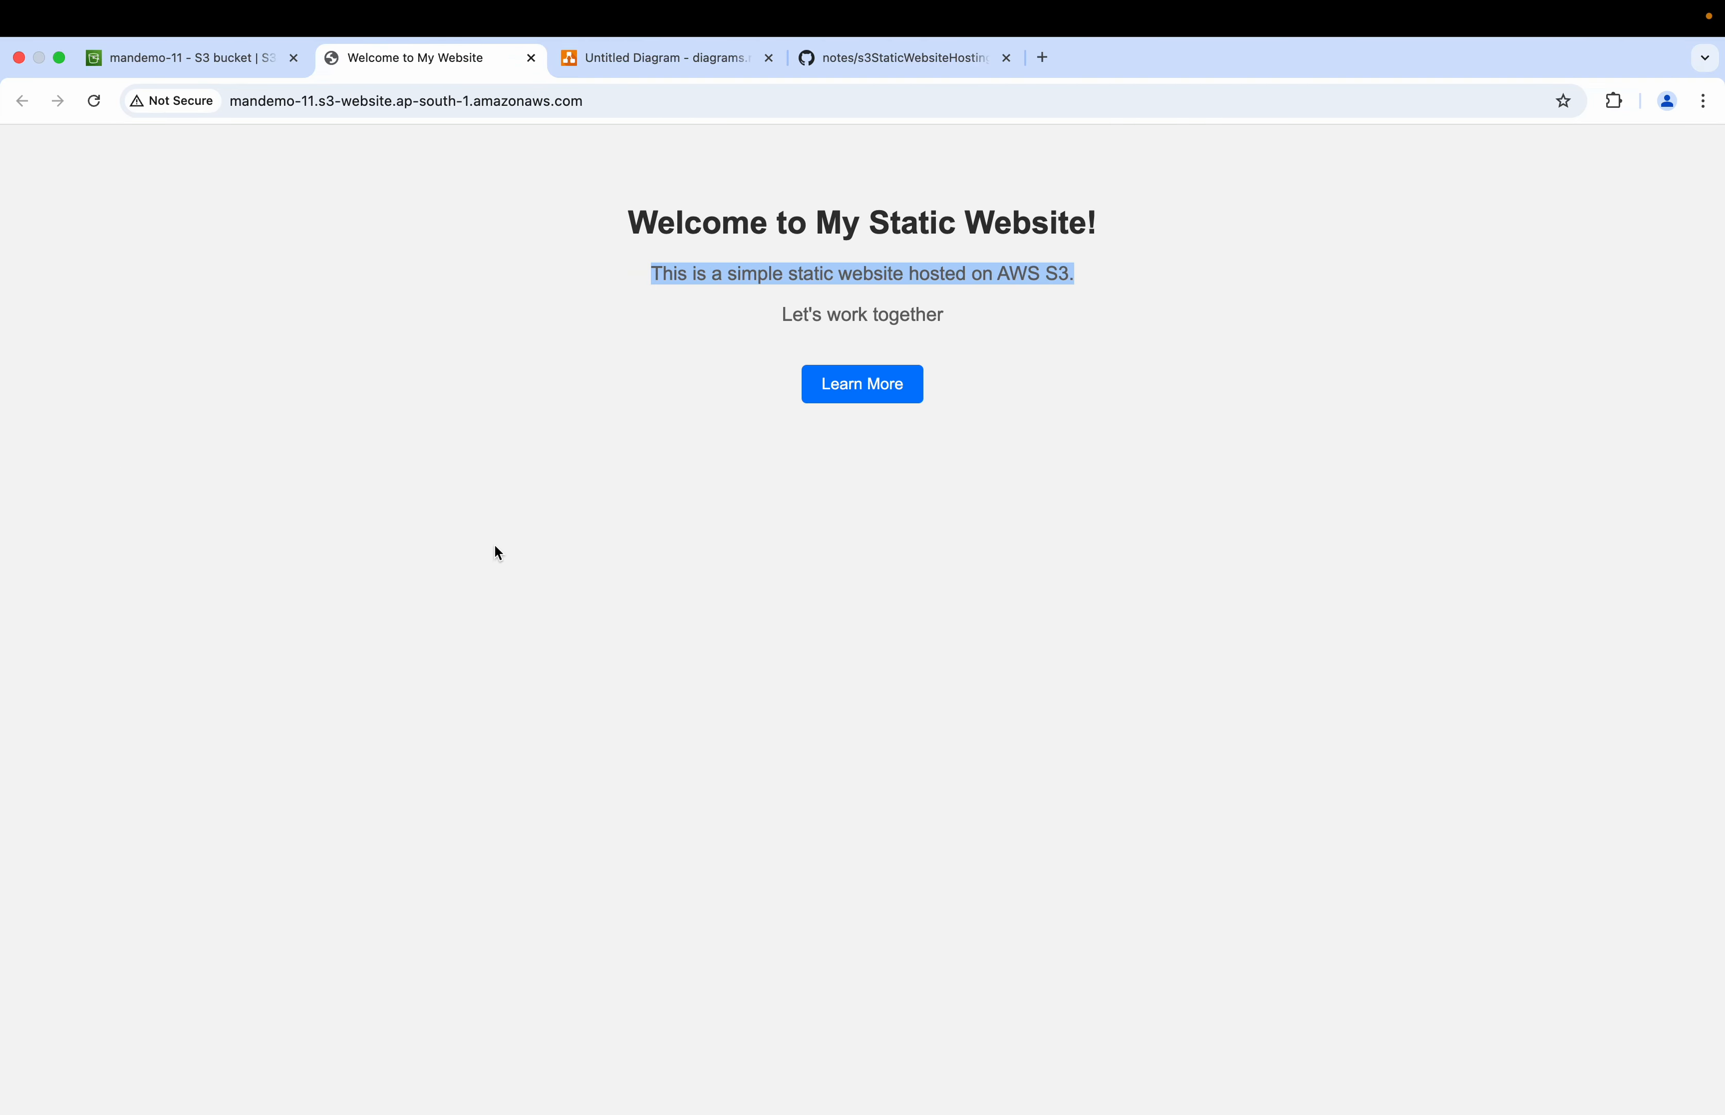
click(732, 471)
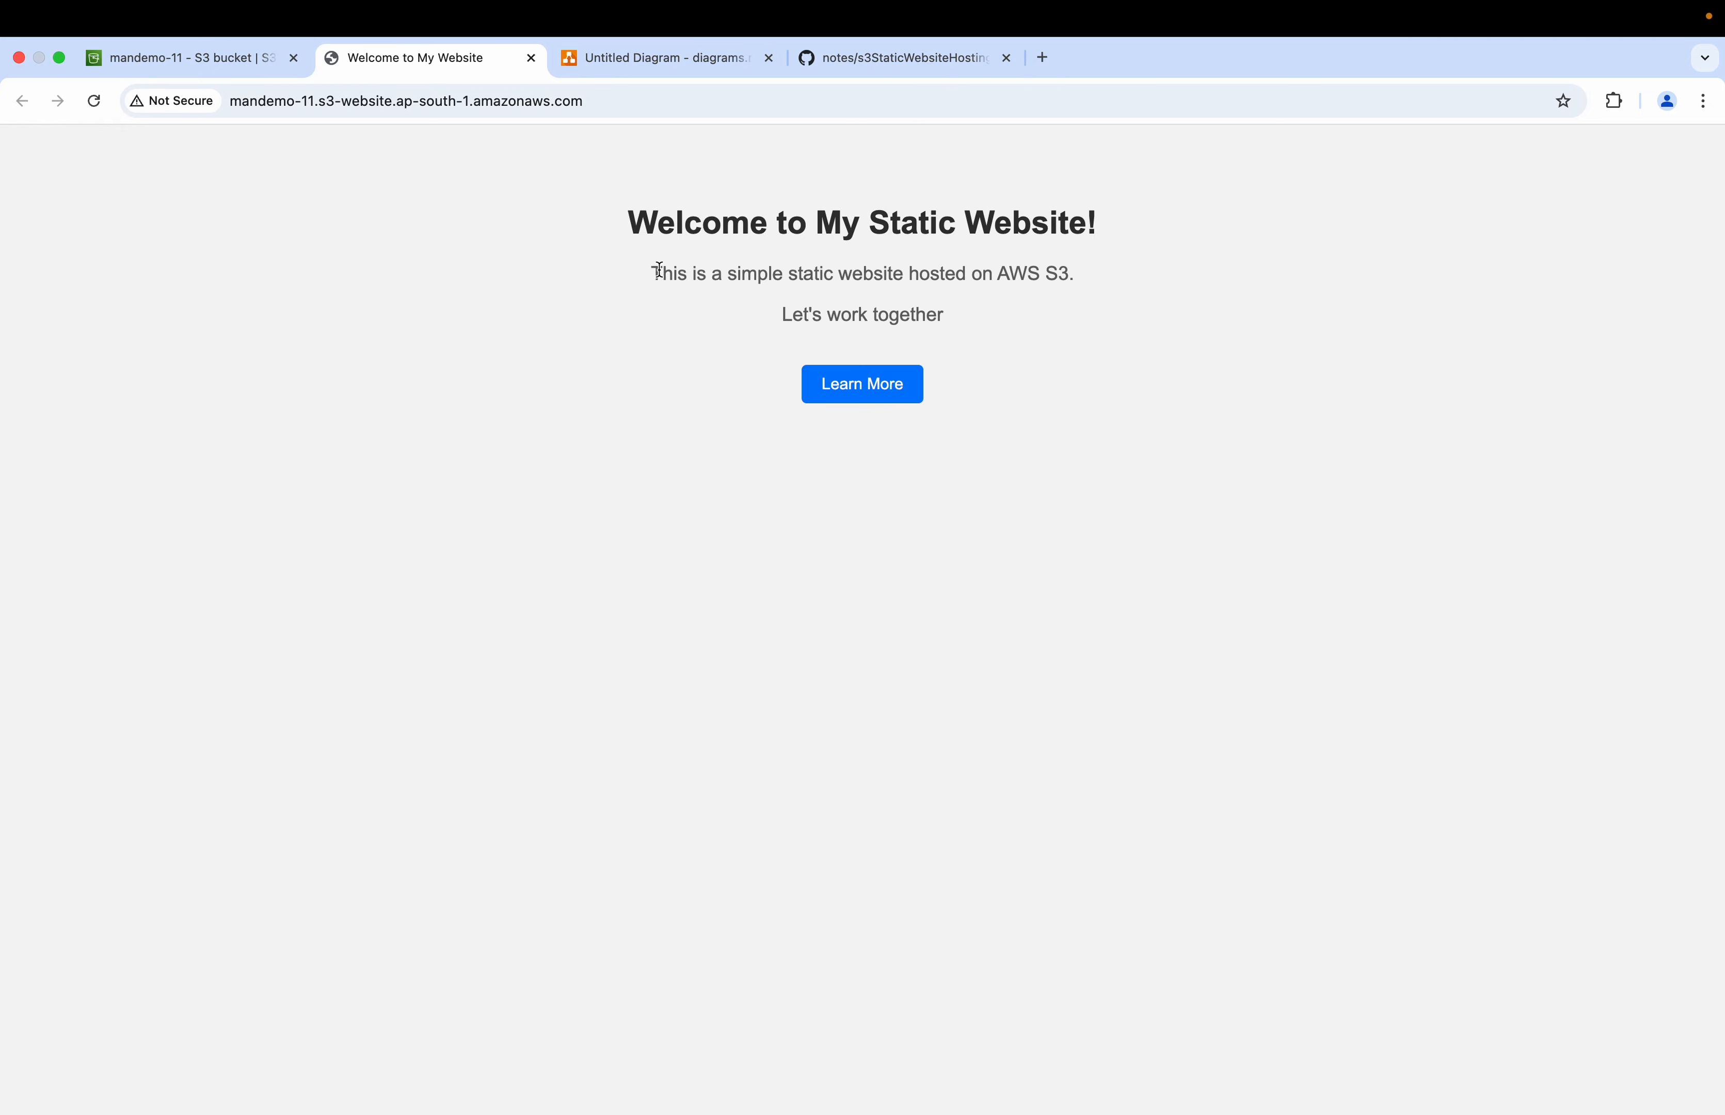
drag(655, 274, 1152, 309)
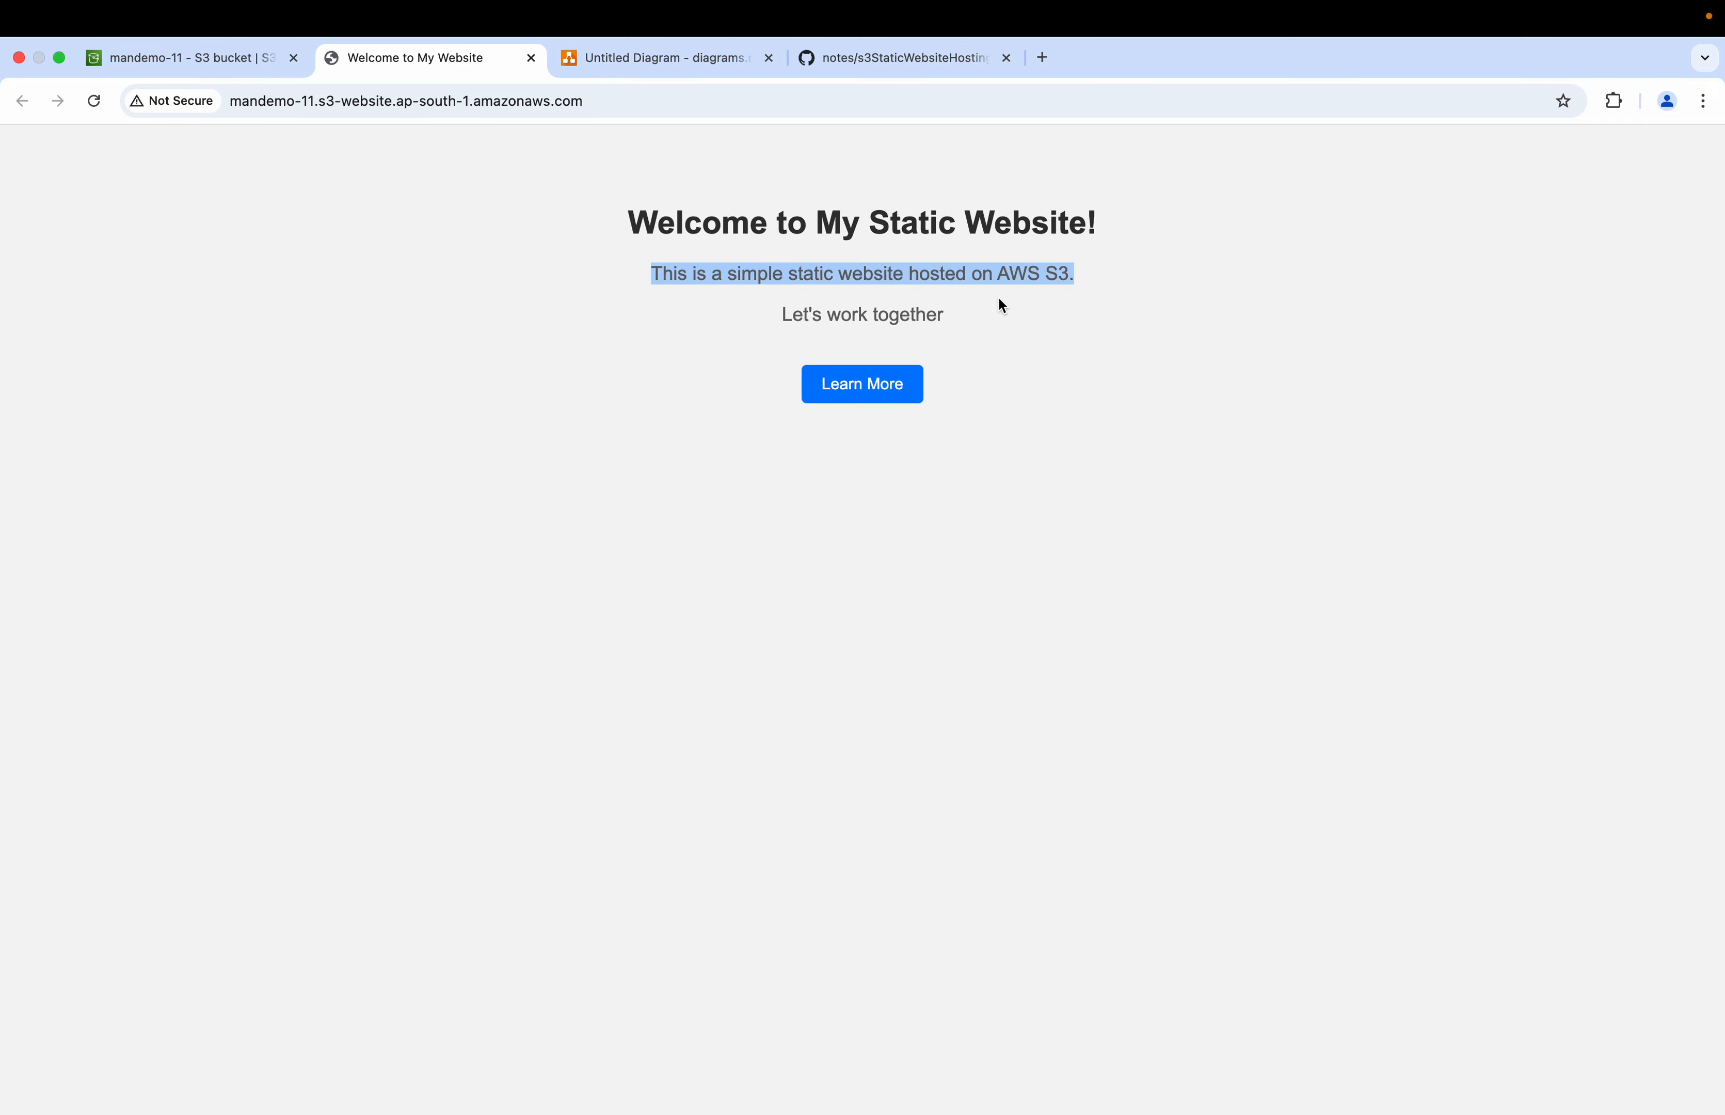
drag(1045, 292, 947, 307)
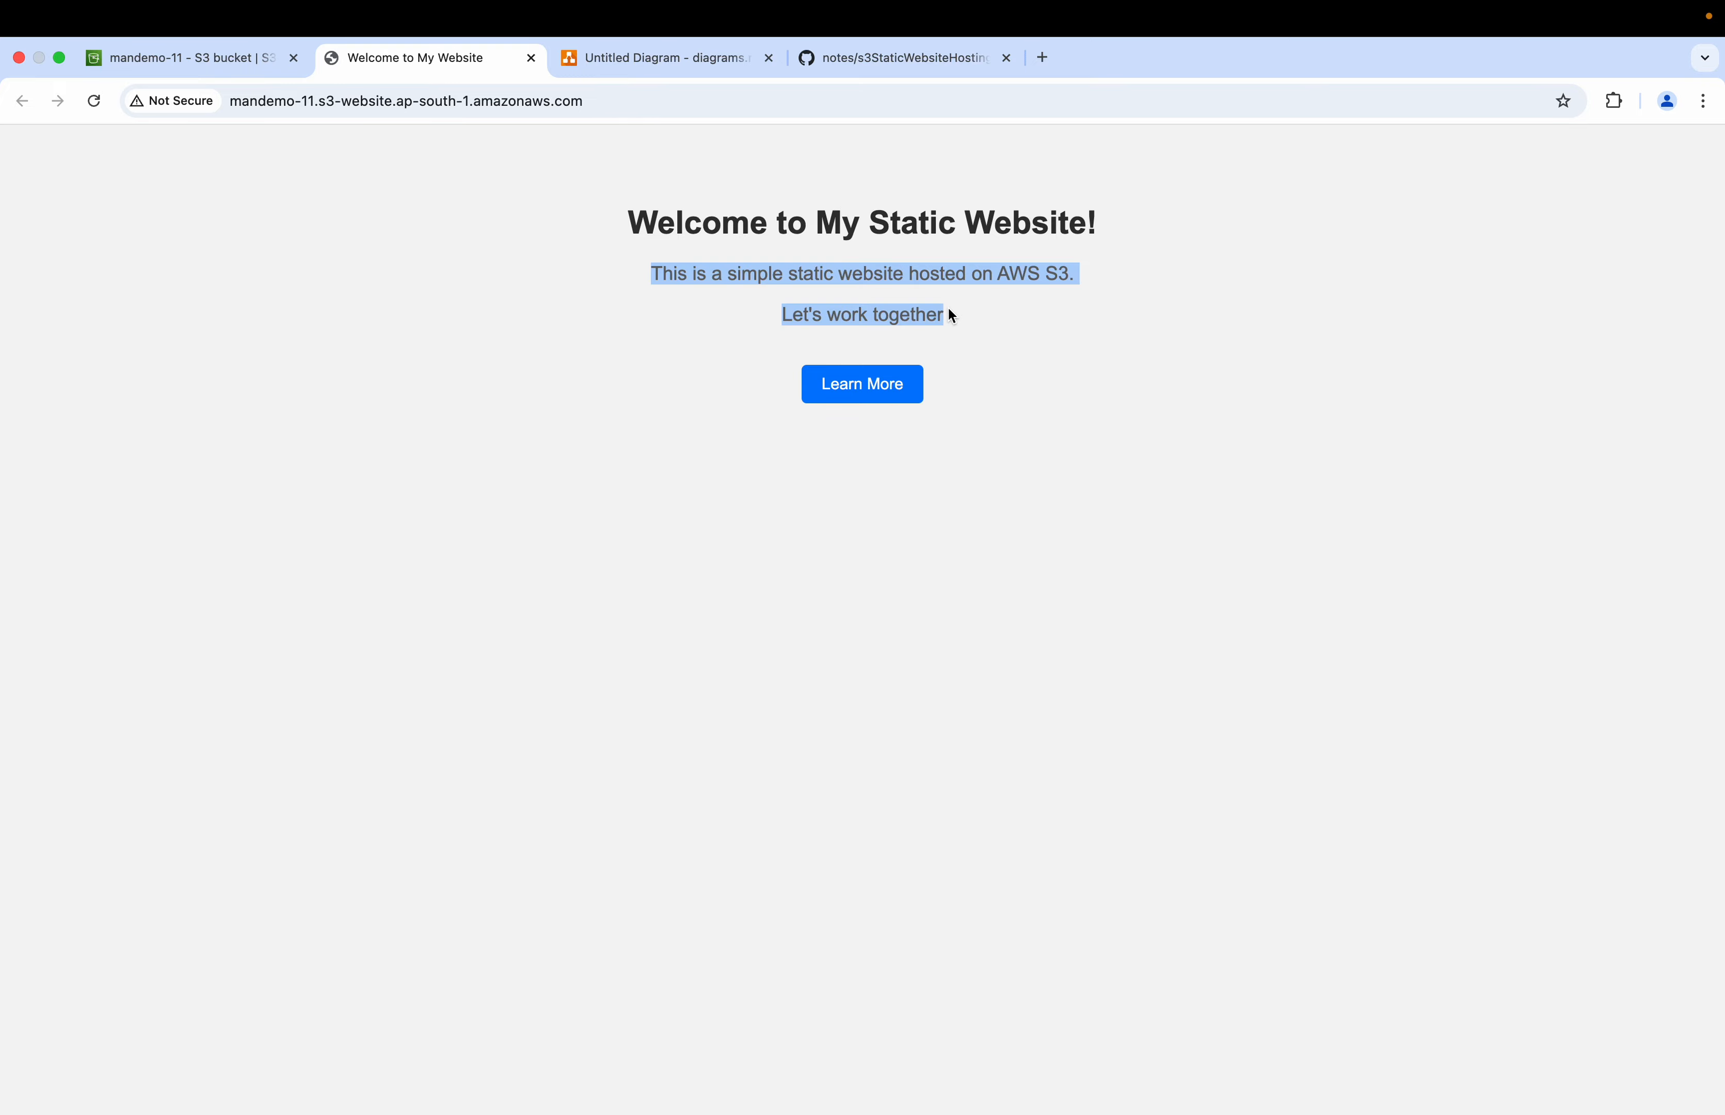
click(210, 54)
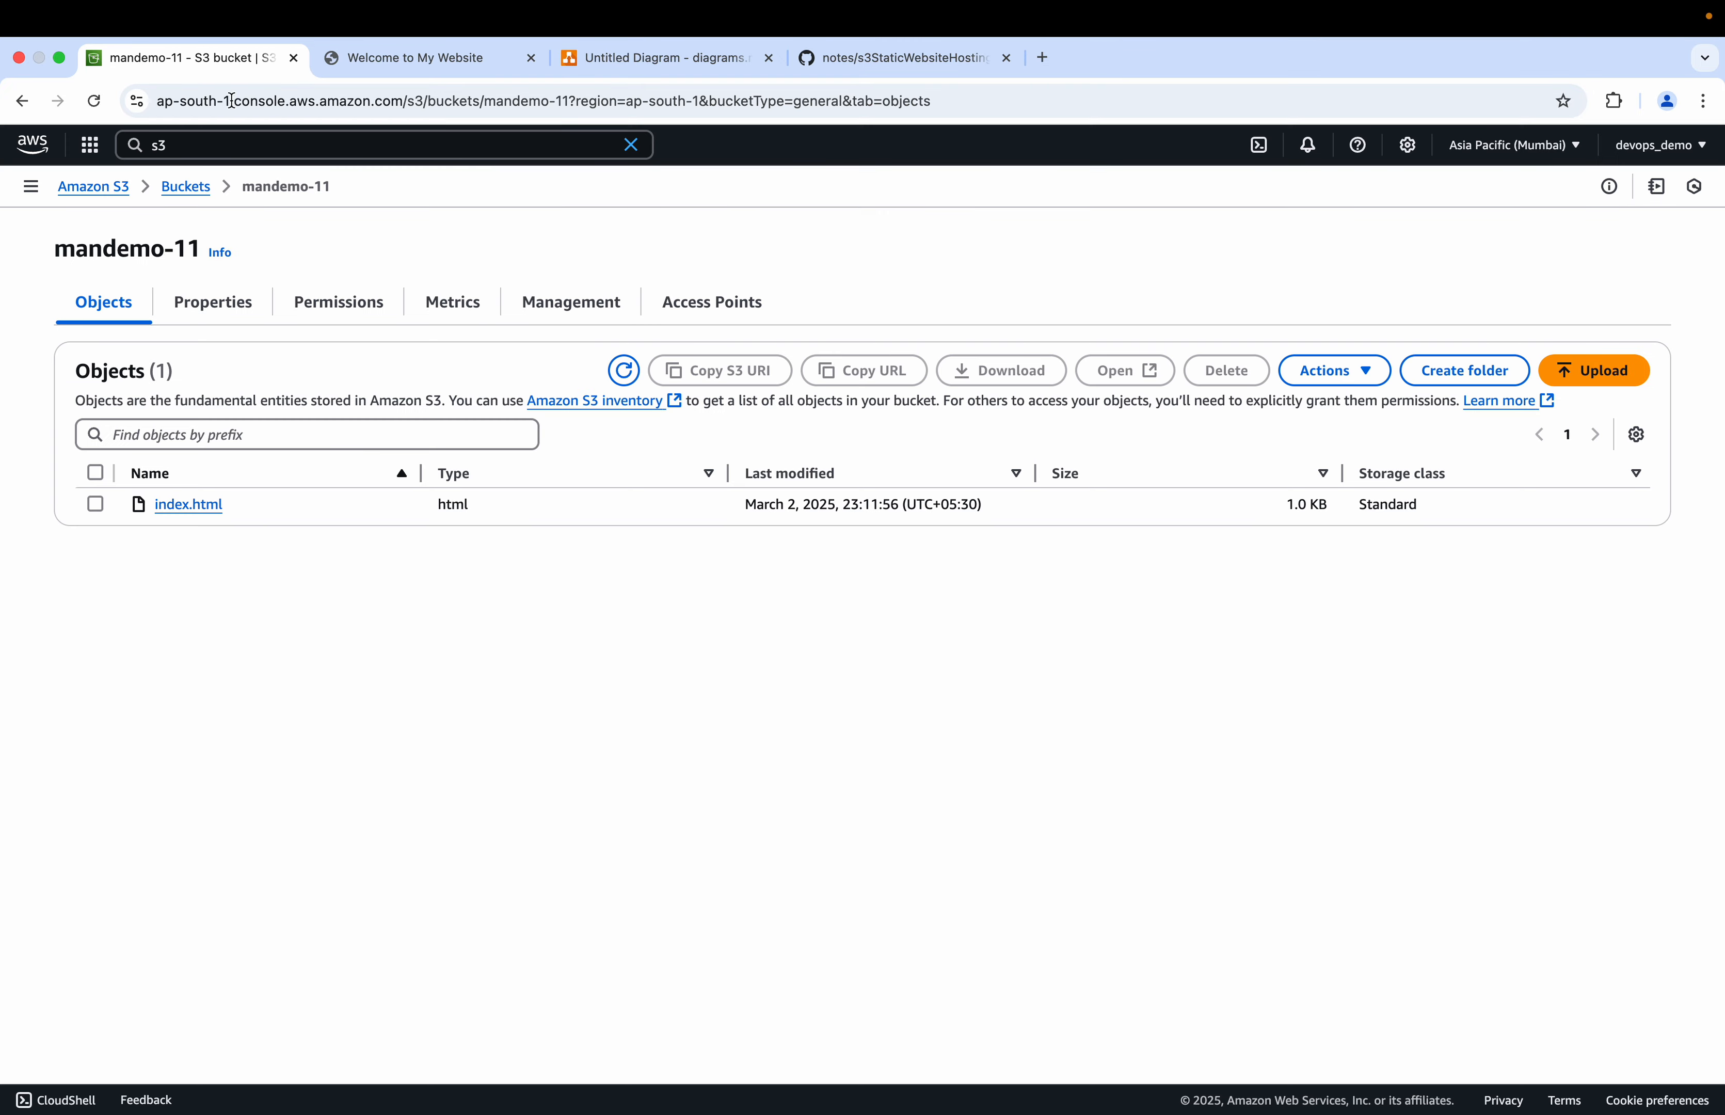
- Review mandemo-11's block public access setting and the action granted in its bucket policy, and return to the bucket's objects
click(352, 305)
scroll(295, 692, down, 3)
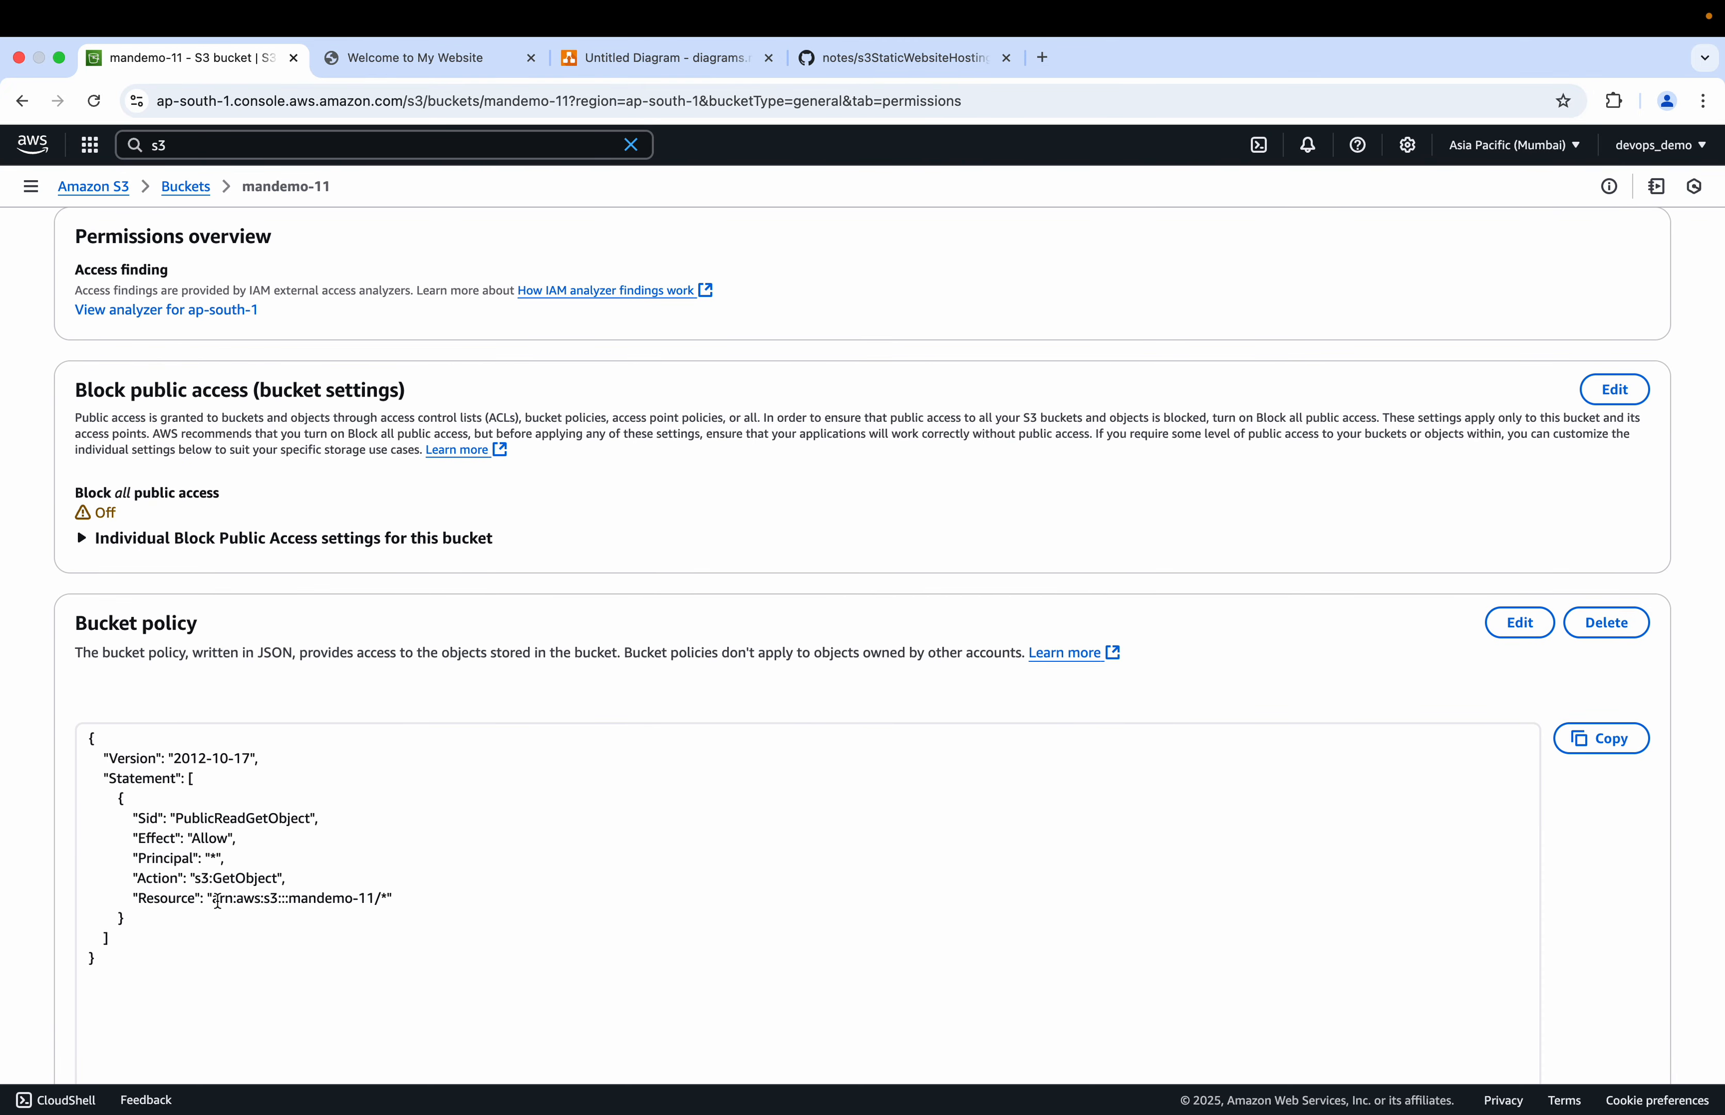
scroll(350, 936, up, 1)
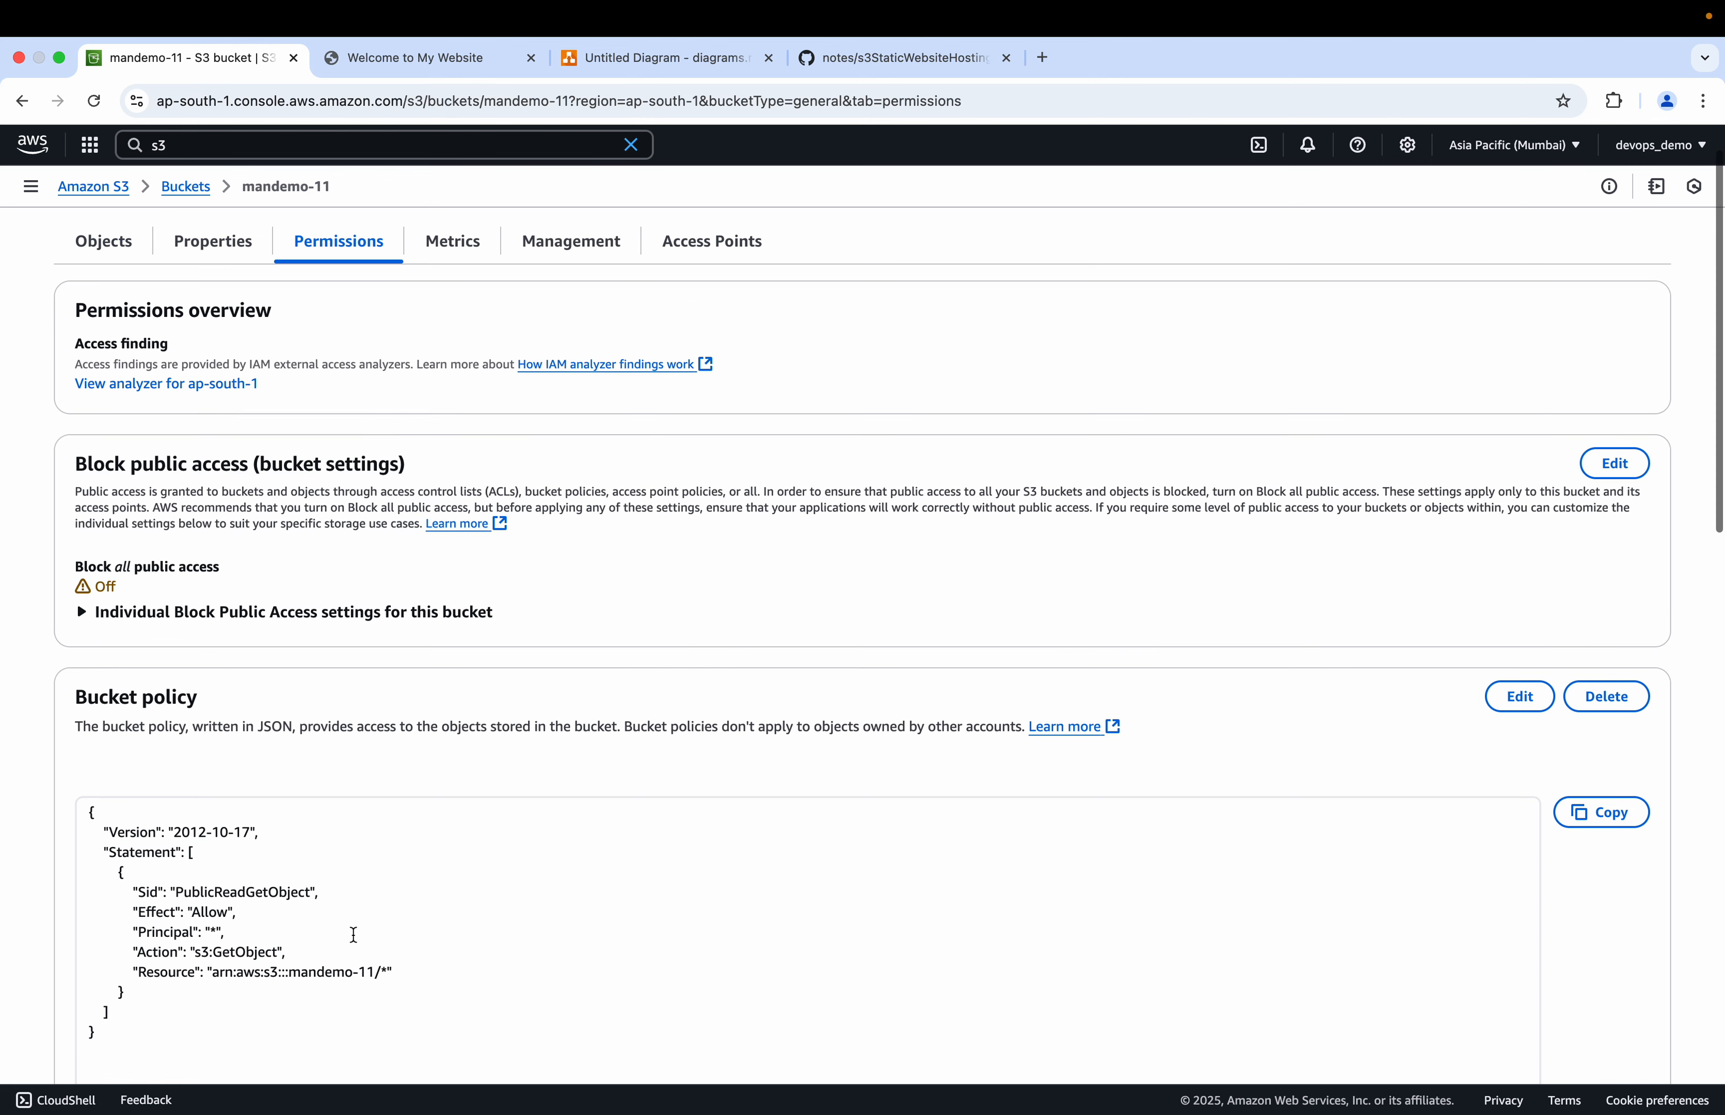
click(200, 958)
drag(200, 958, 283, 952)
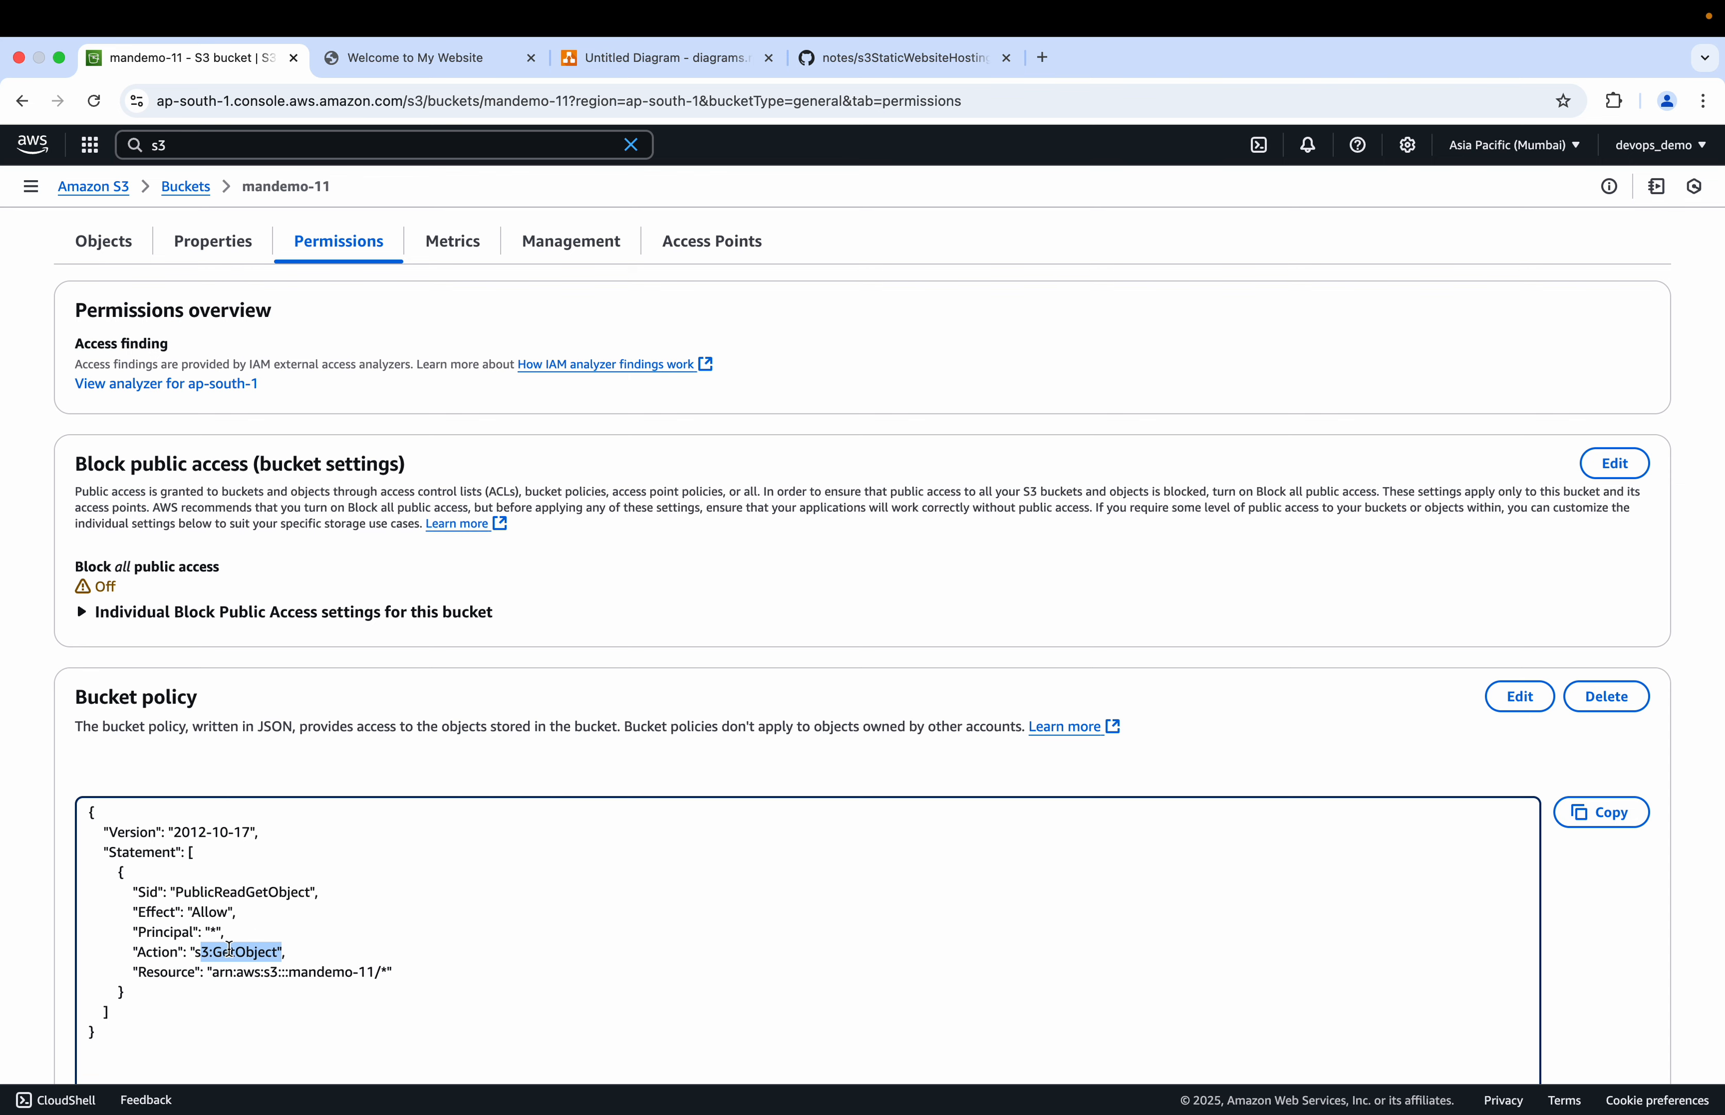
scroll(105, 428, up, 1)
click(107, 308)
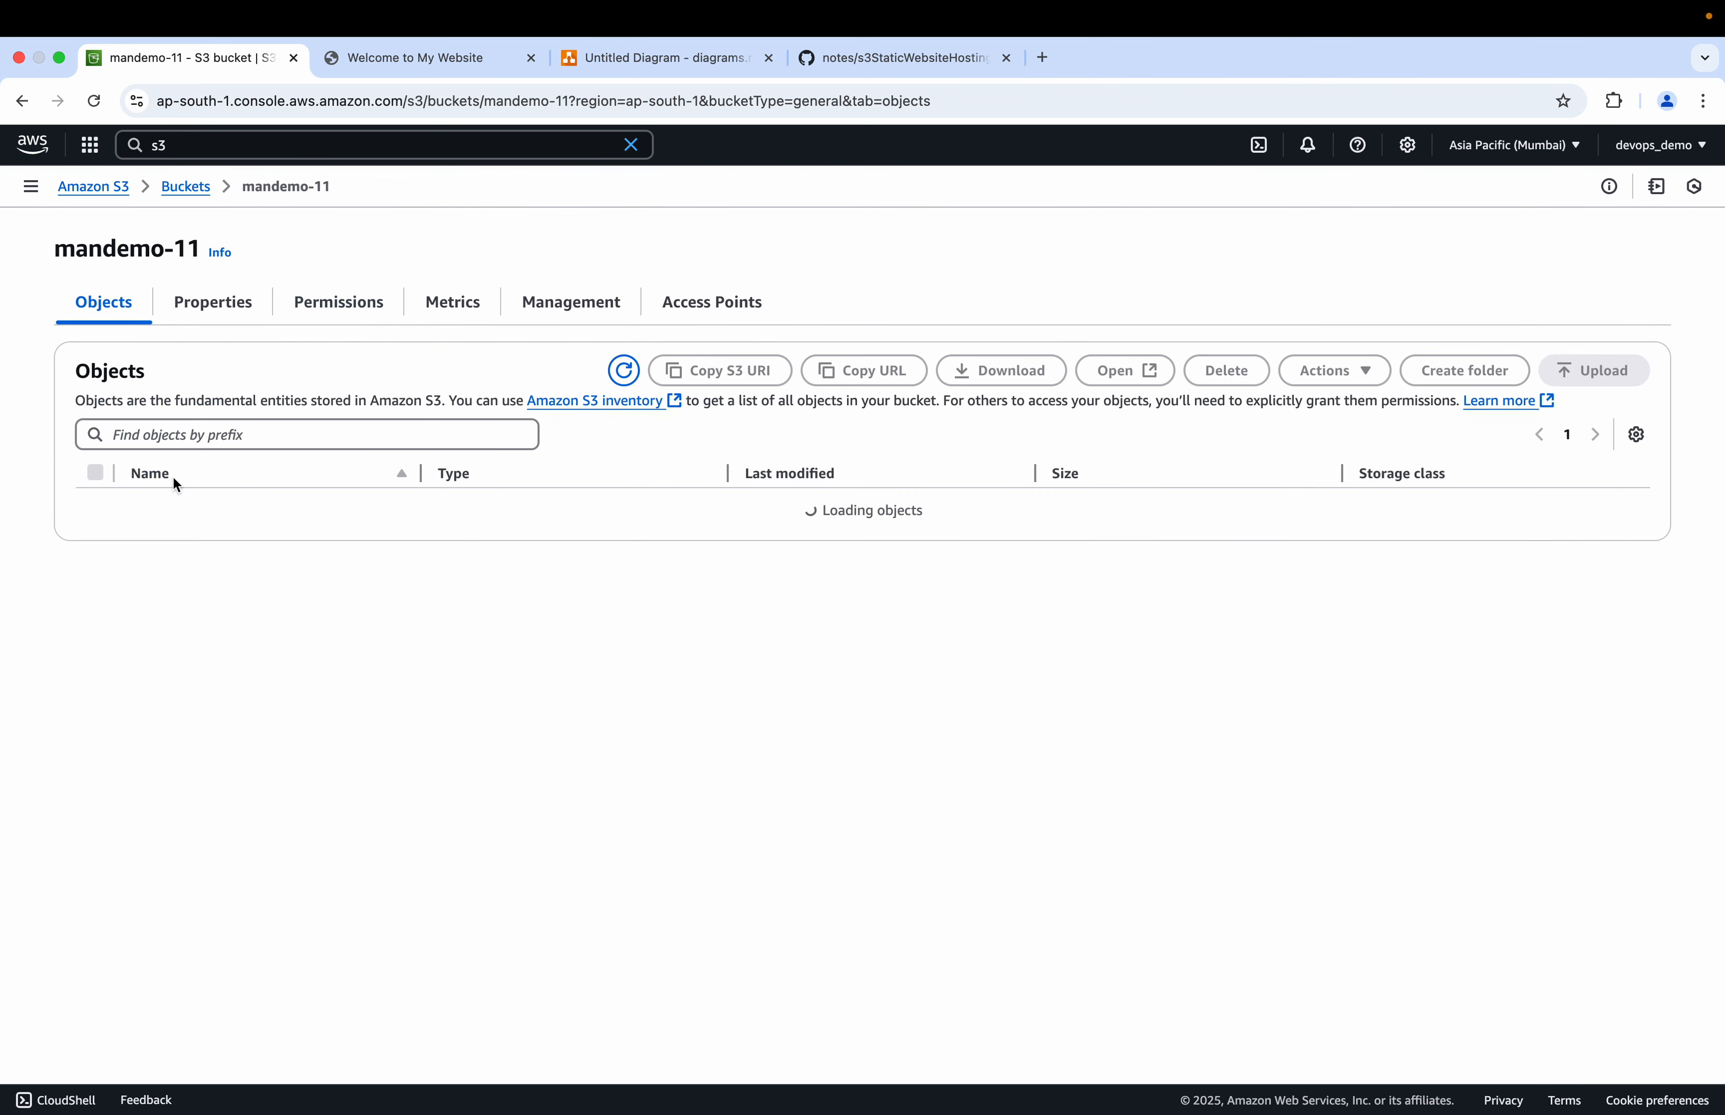
- Recheck the static website hosting configuration of mandemo-11 in its edit form and return to the bucket without saving
click(221, 303)
scroll(330, 800, down, 15)
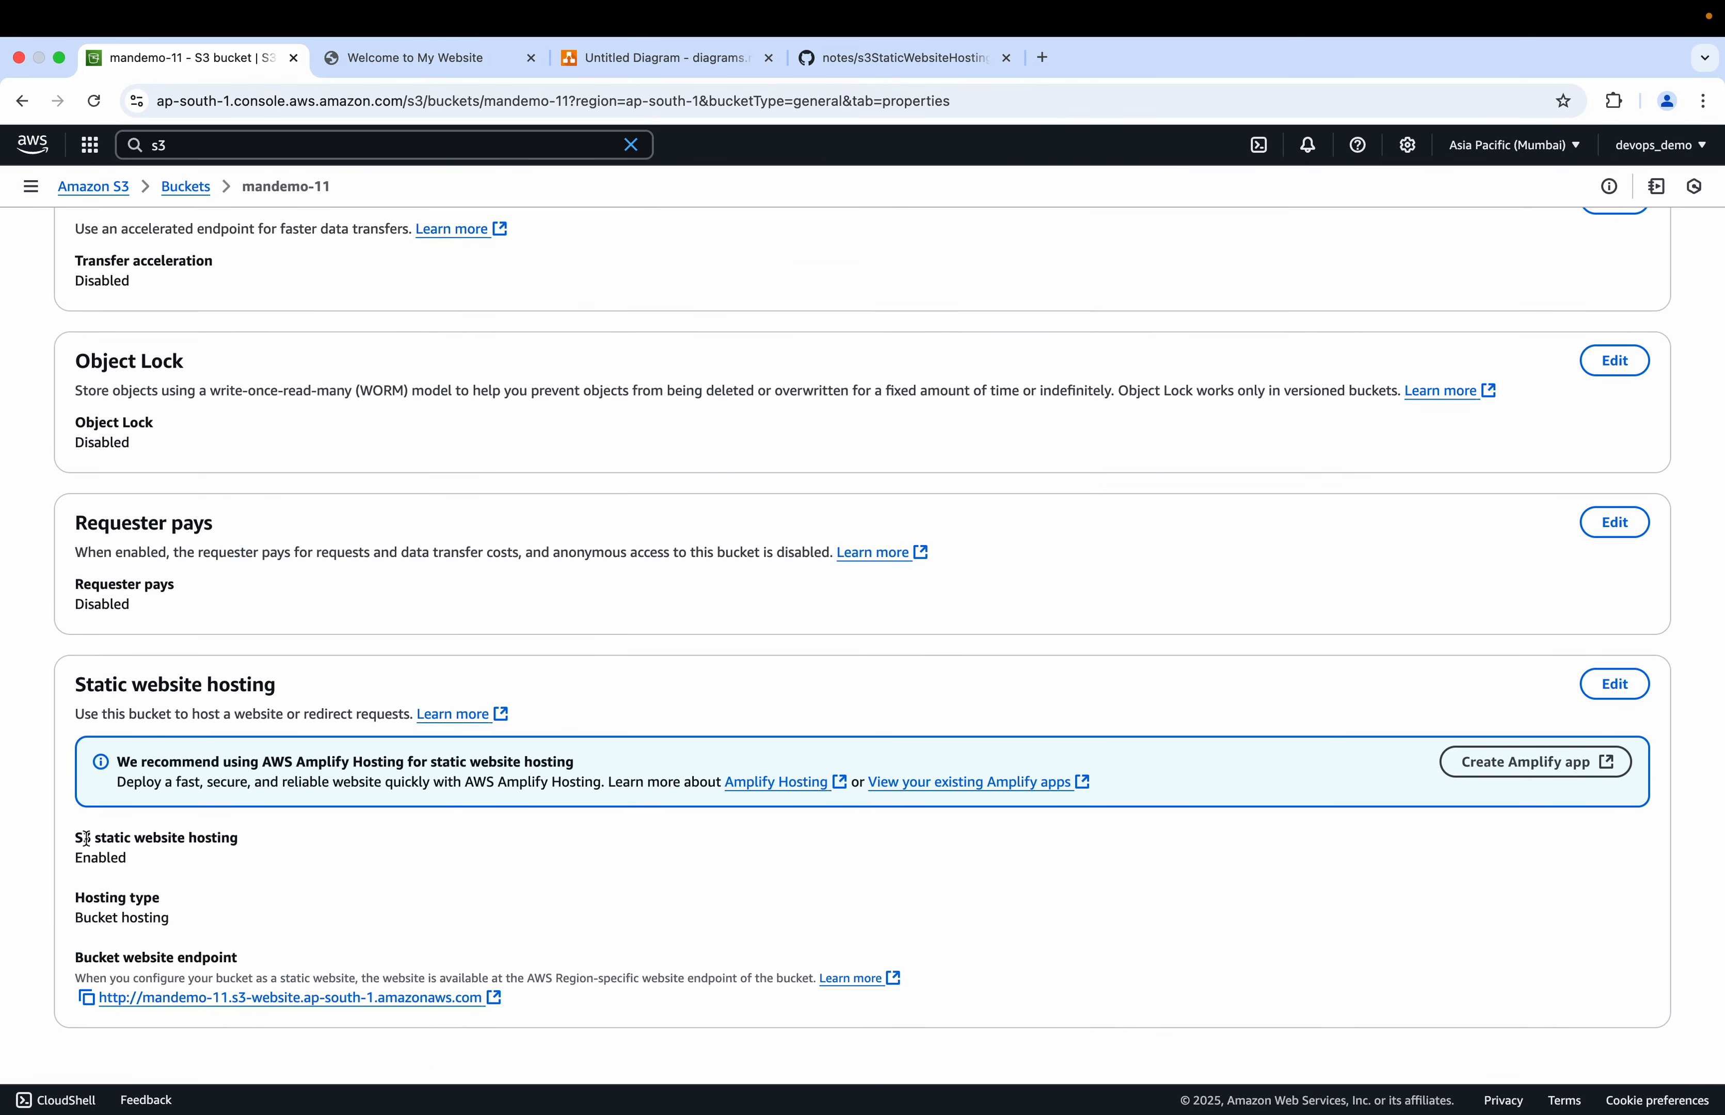
click(1616, 672)
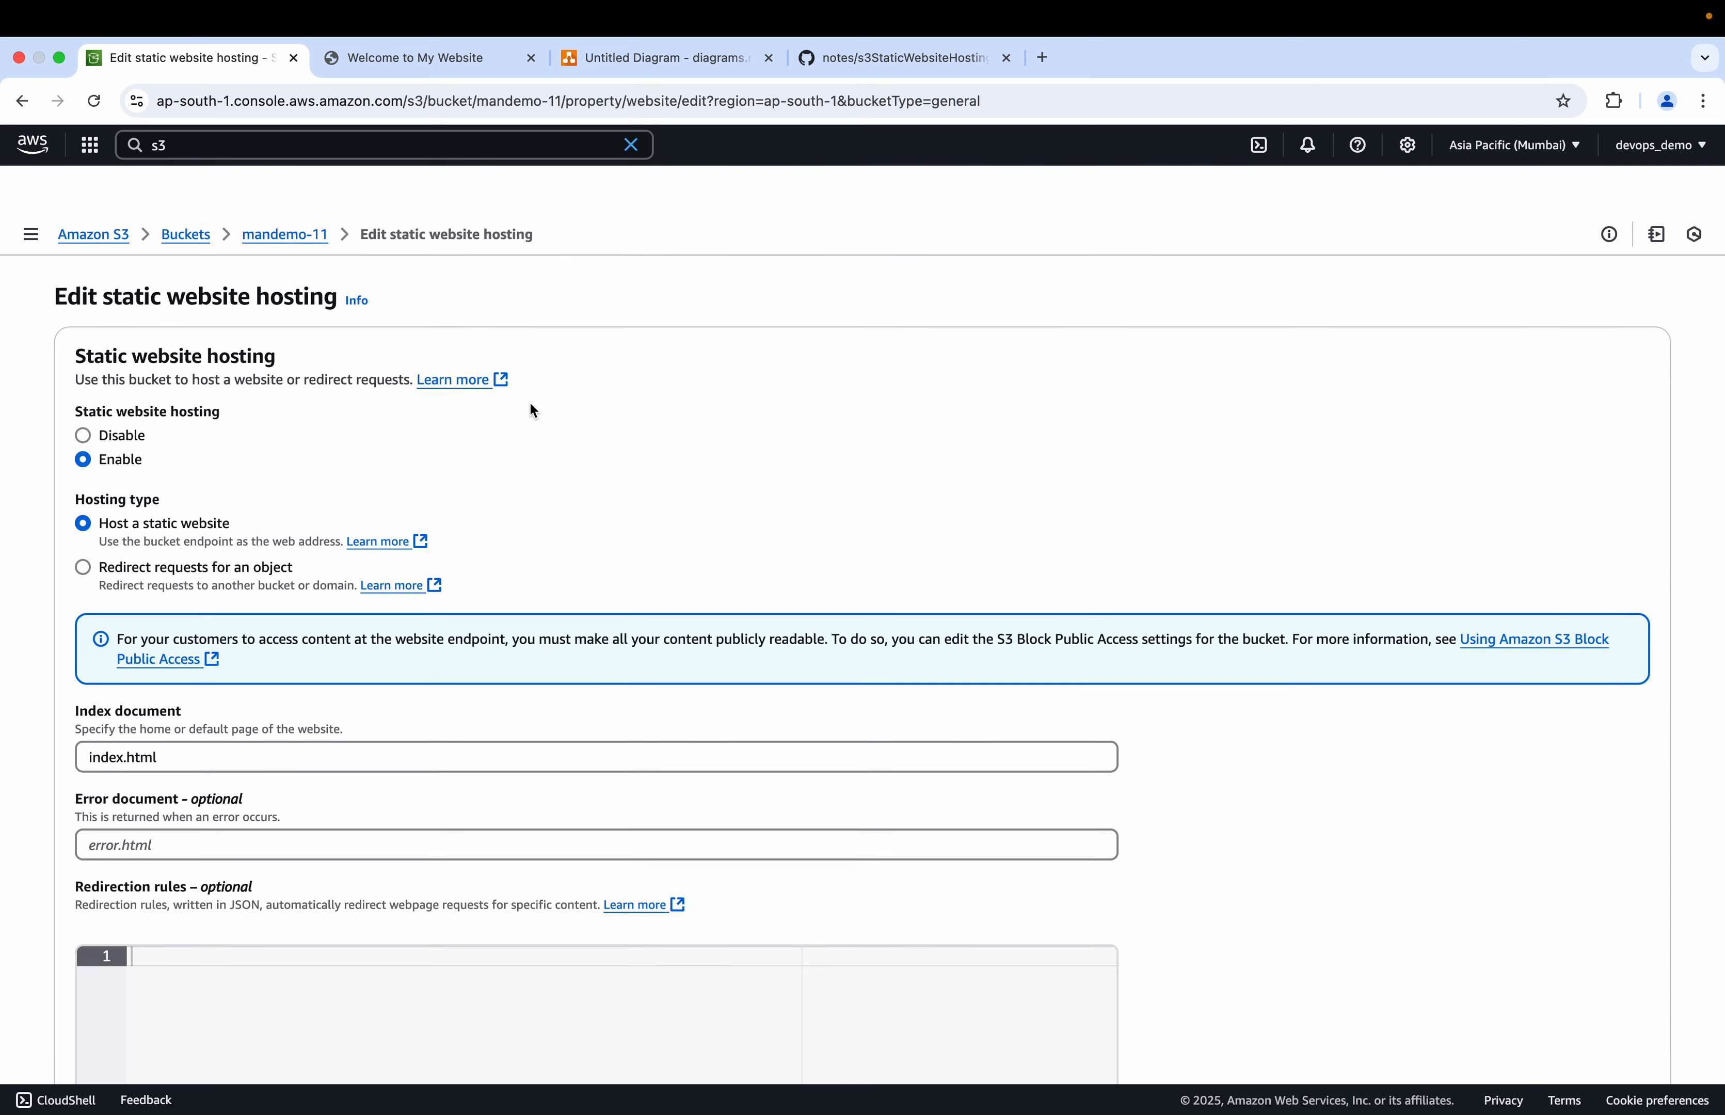
click(265, 190)
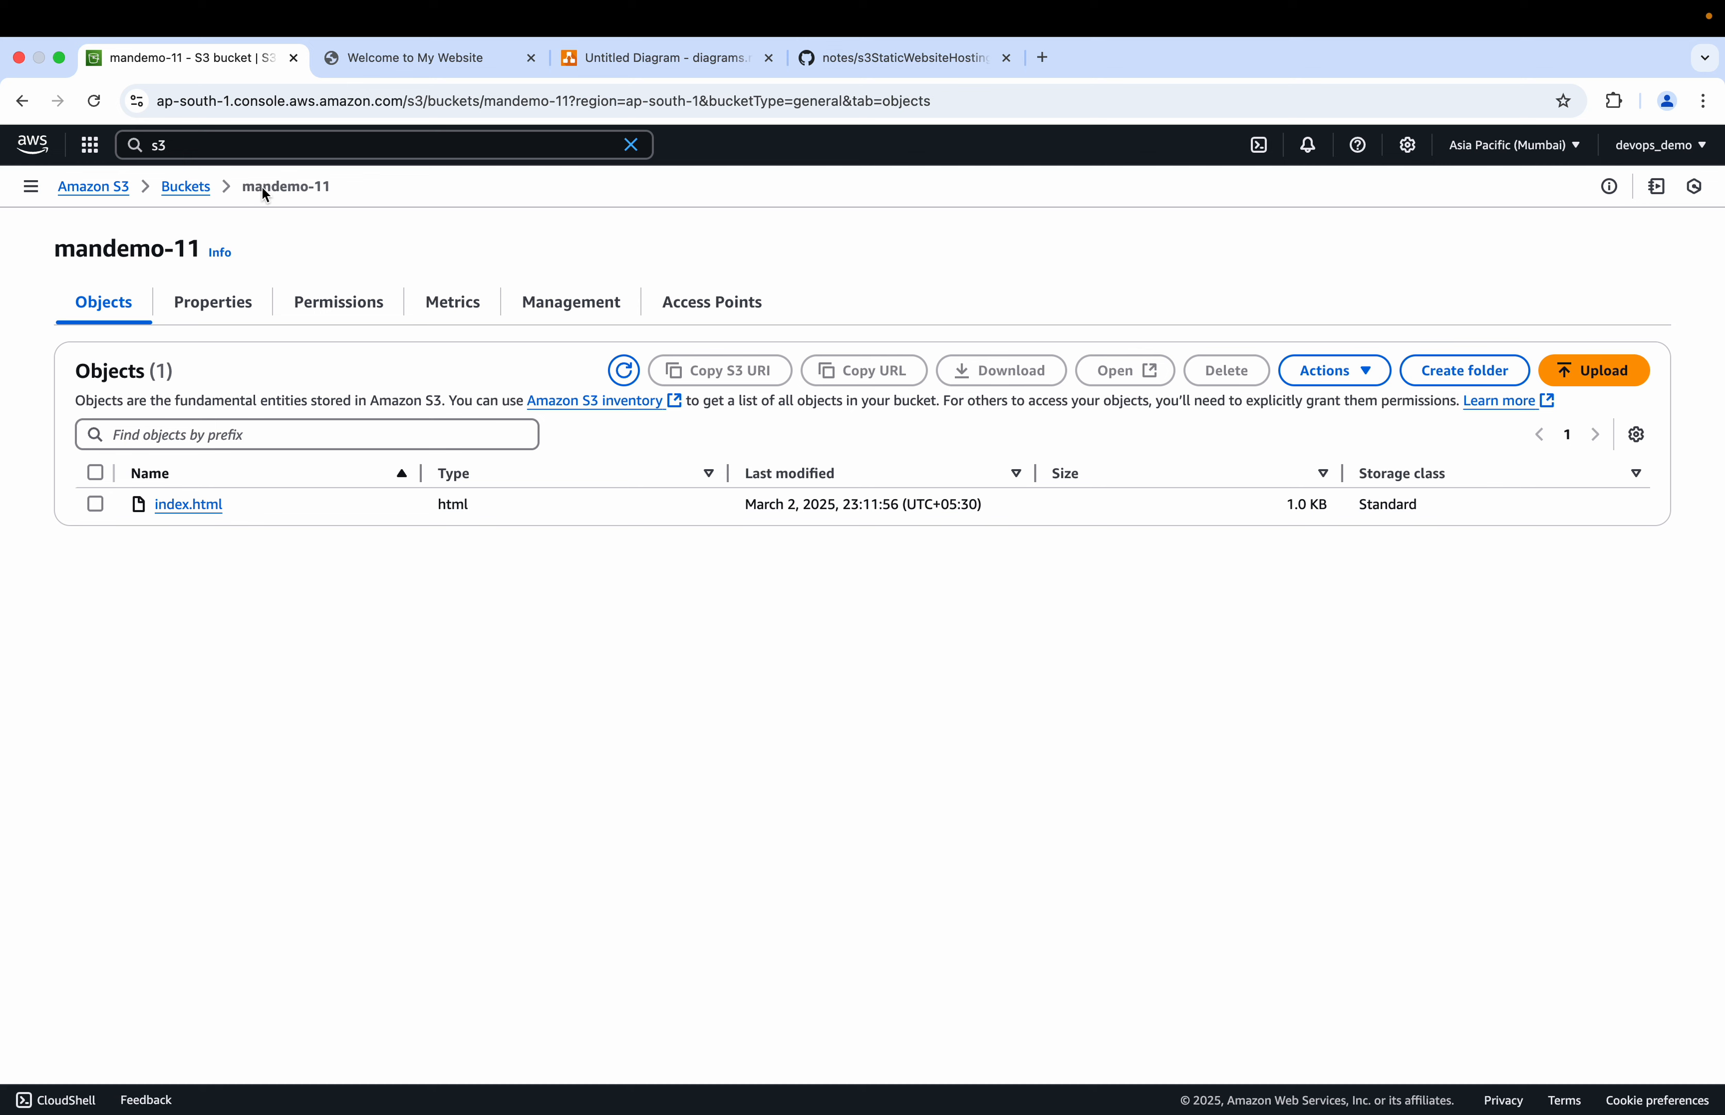
- Switch to PowerPoint and select the S3 CORS and running commands bullets in the Amazon S3 demo list
key(super+Tab)
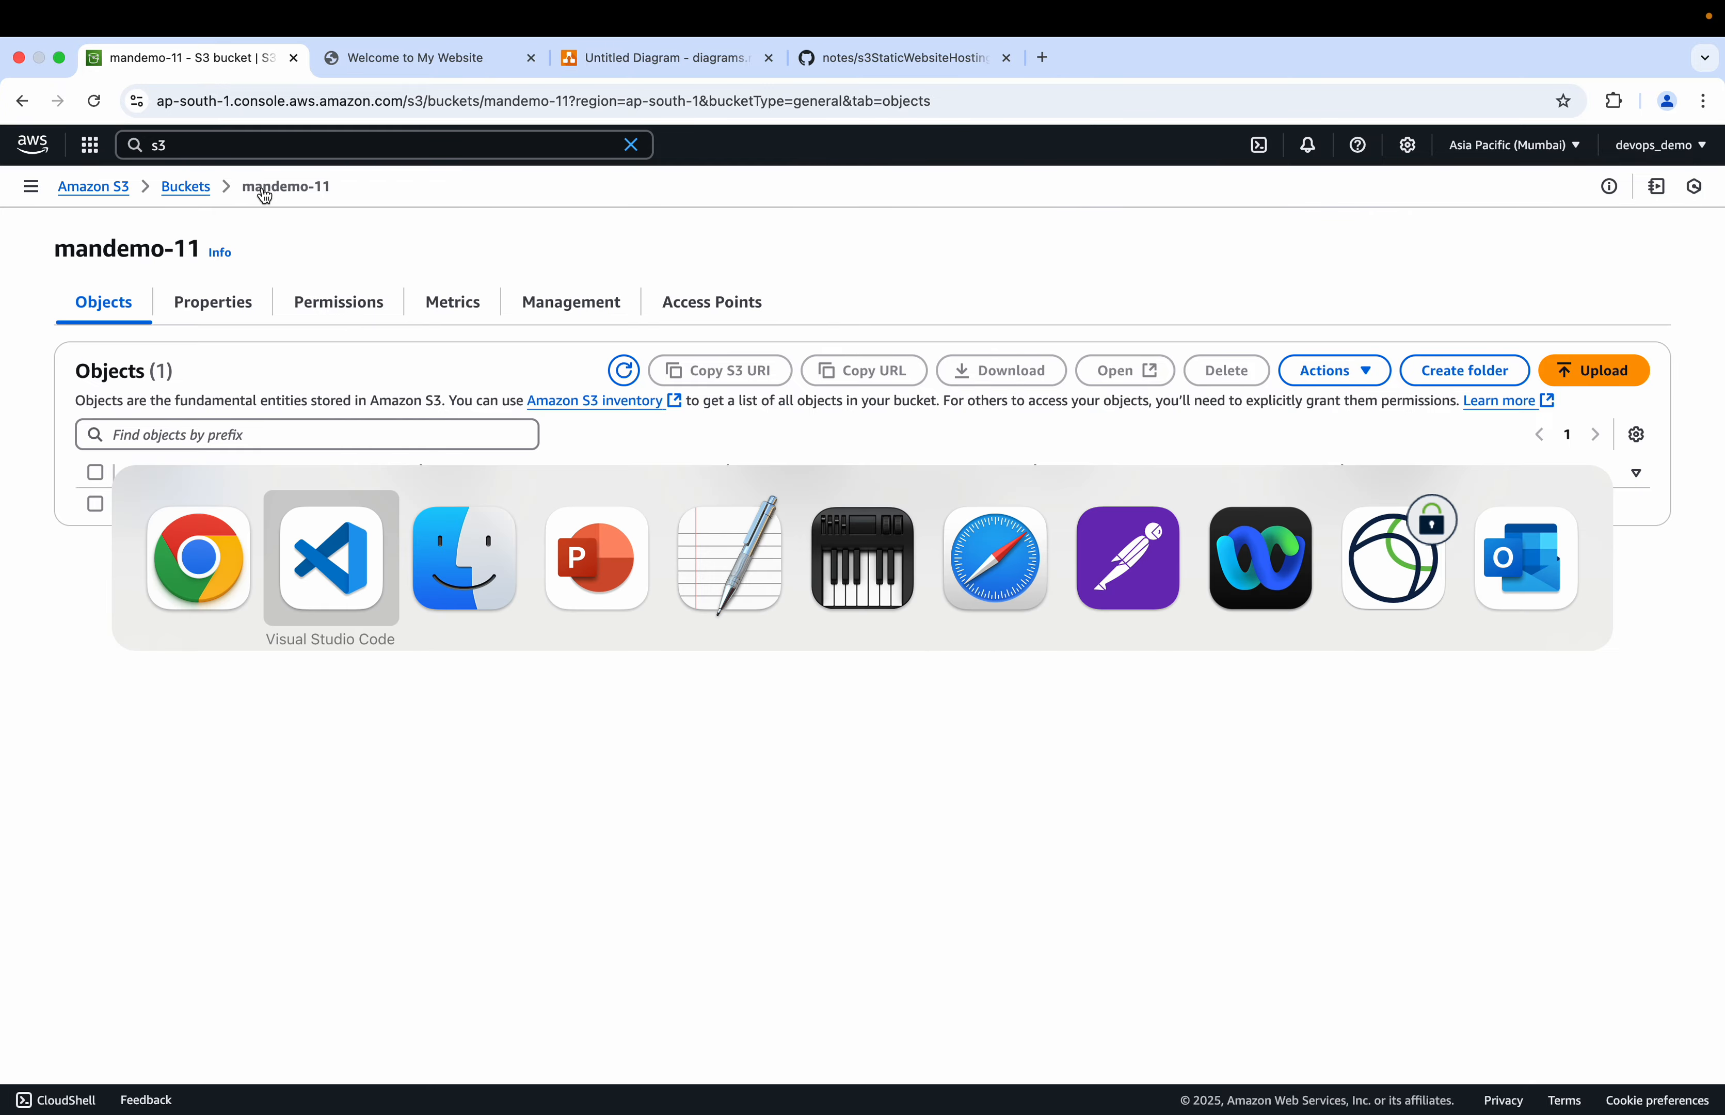
key(super+Tab)
key(super+Tab)
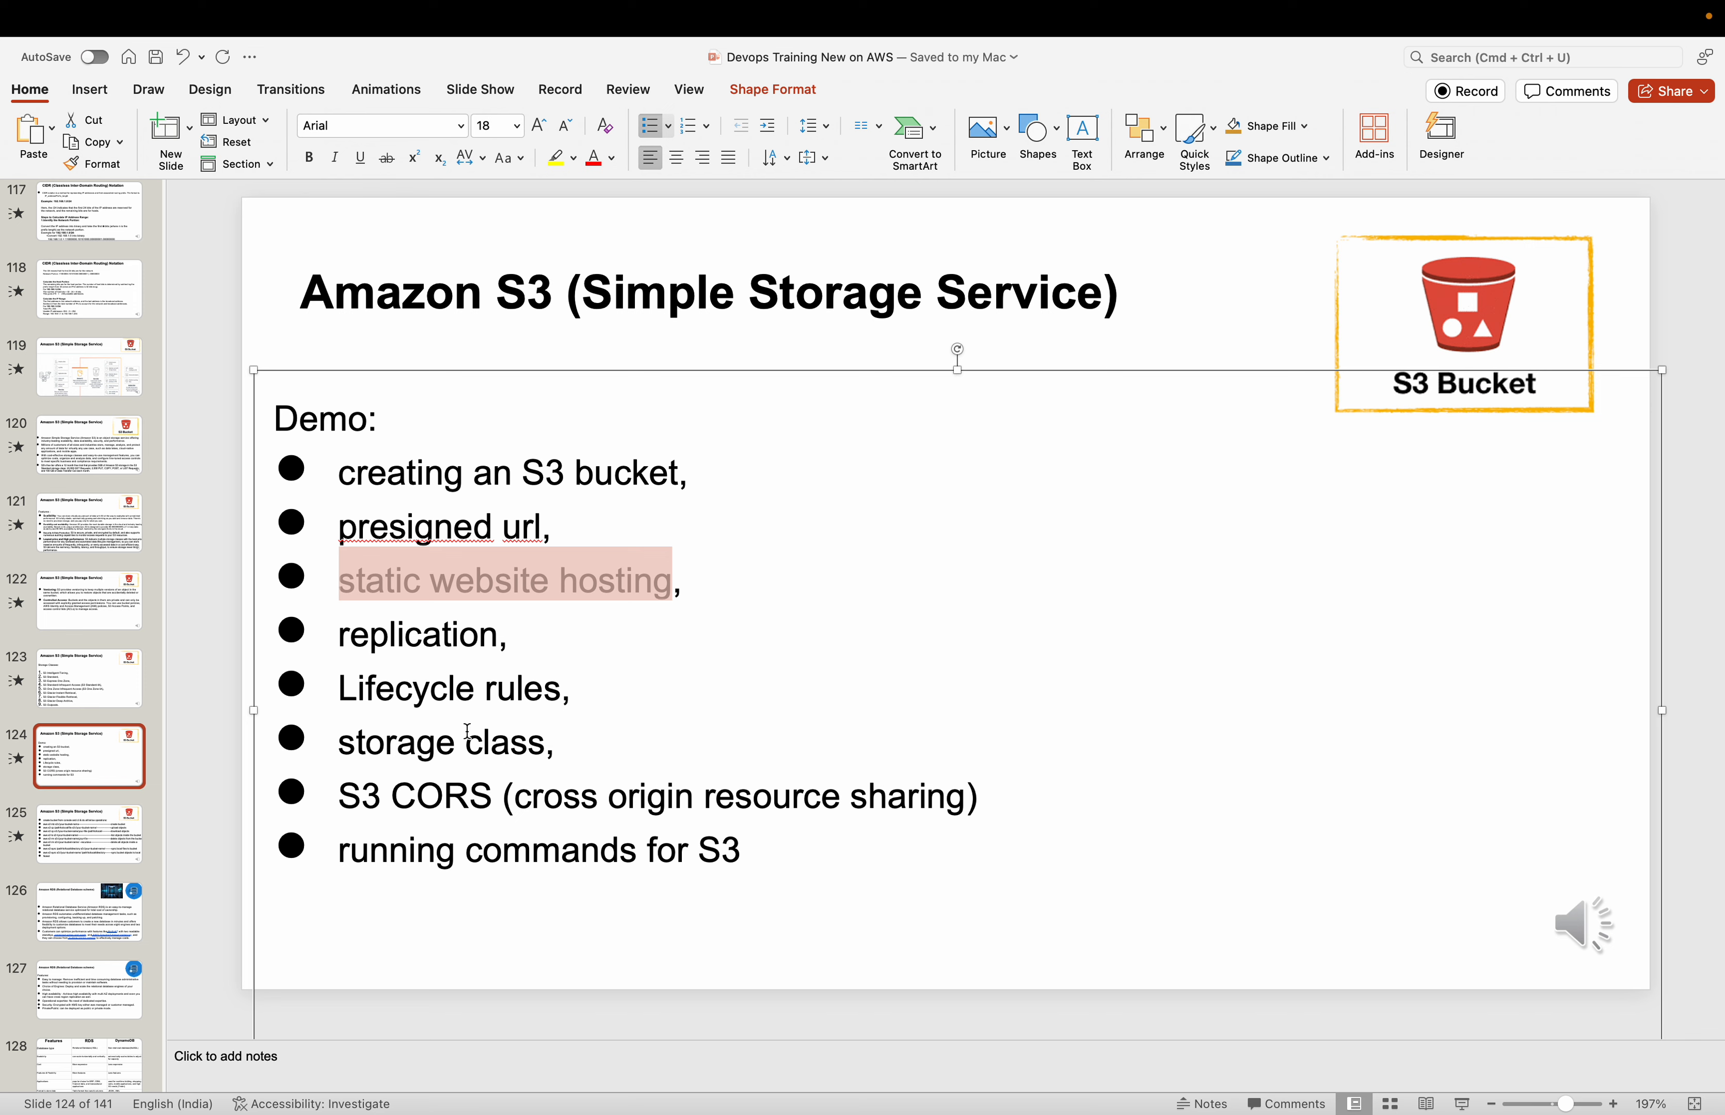
drag(335, 789, 896, 832)
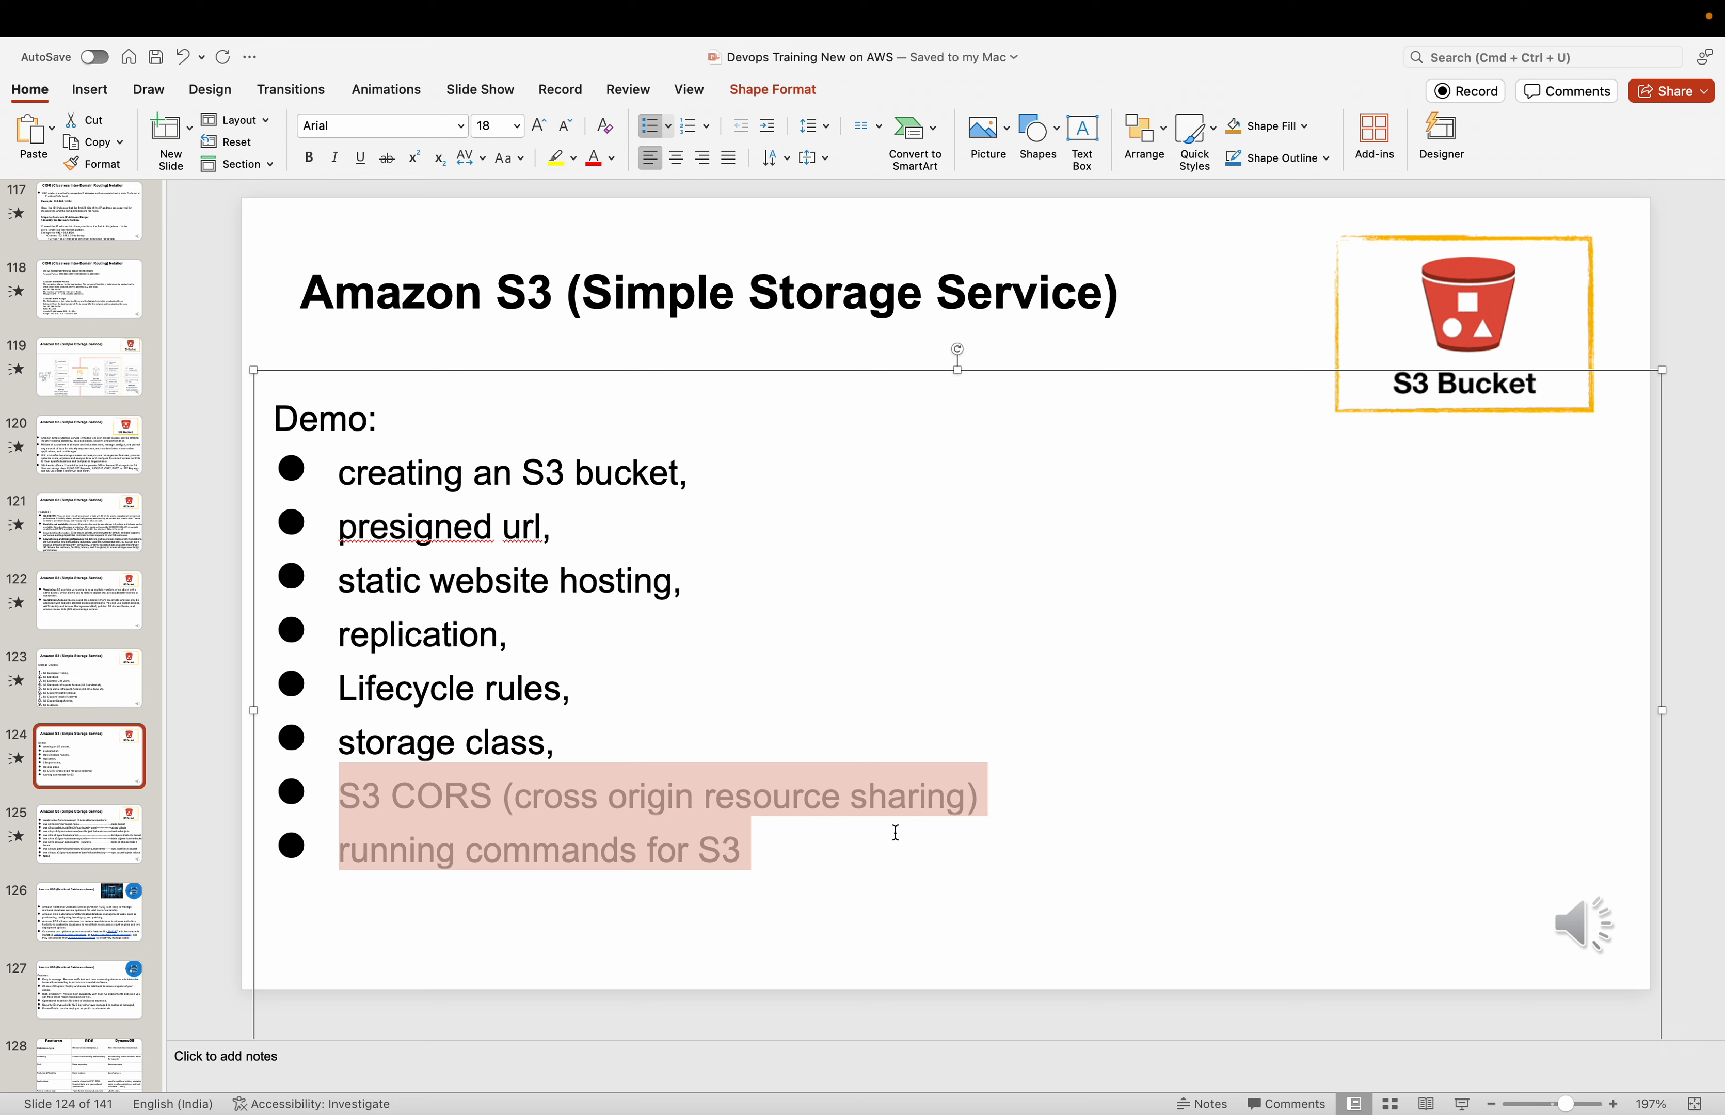